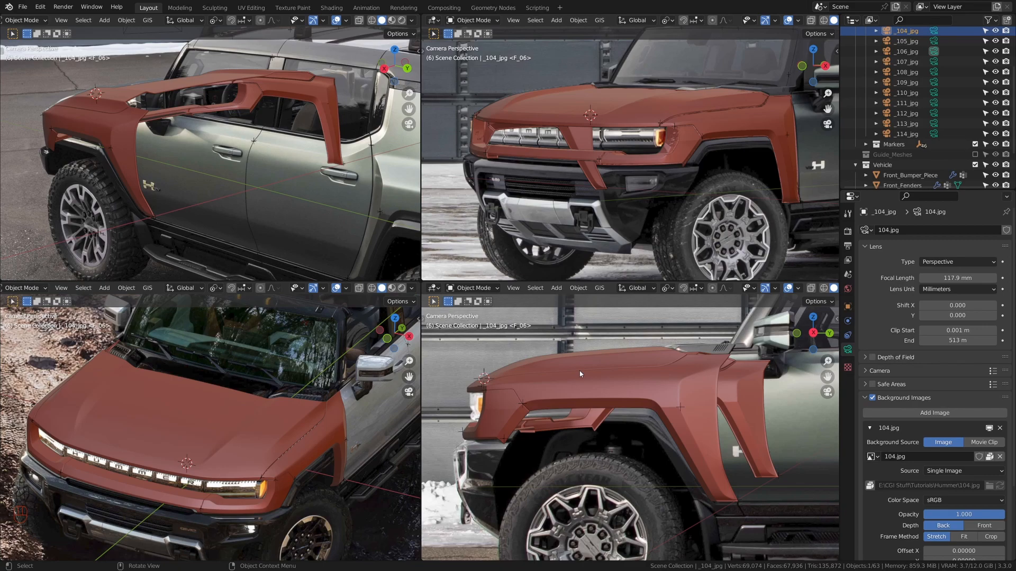
- Inspect the hood and front fender surfaces up close in the 104 camera view for display artifacts
mouse_move(706, 144)
shift+middle_down()
mouse_move(628, 150)
mouse_move(576, 173)
mouse_move(663, 159)
mouse_move(700, 134)
shift+middle_up()
scroll(624, 151, up, 2)
scroll(576, 173, up, 1)
scroll(663, 154, down, 1)
scroll(700, 135, up, 1)
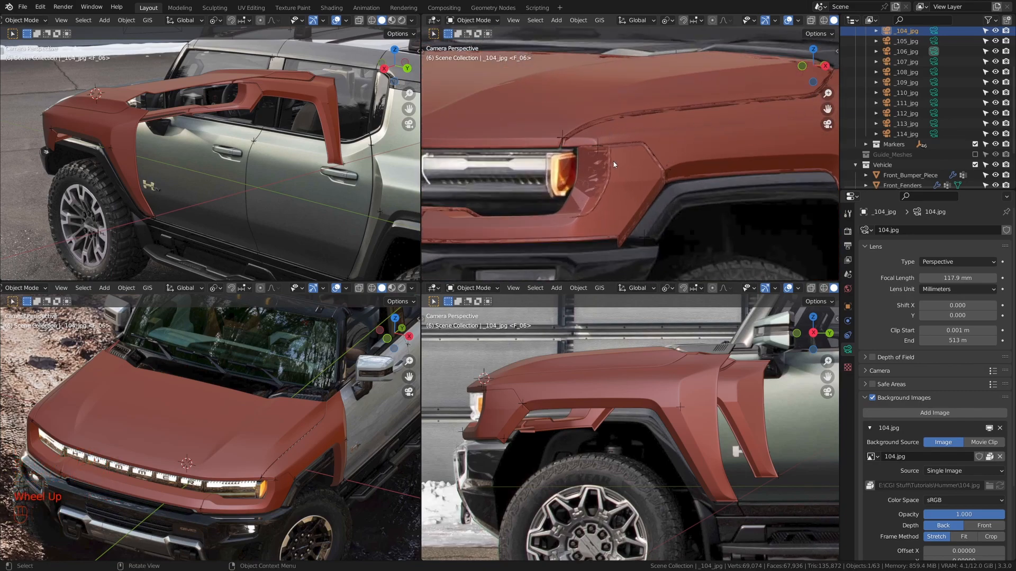
shift+middle_drag(601, 180, 683, 151)
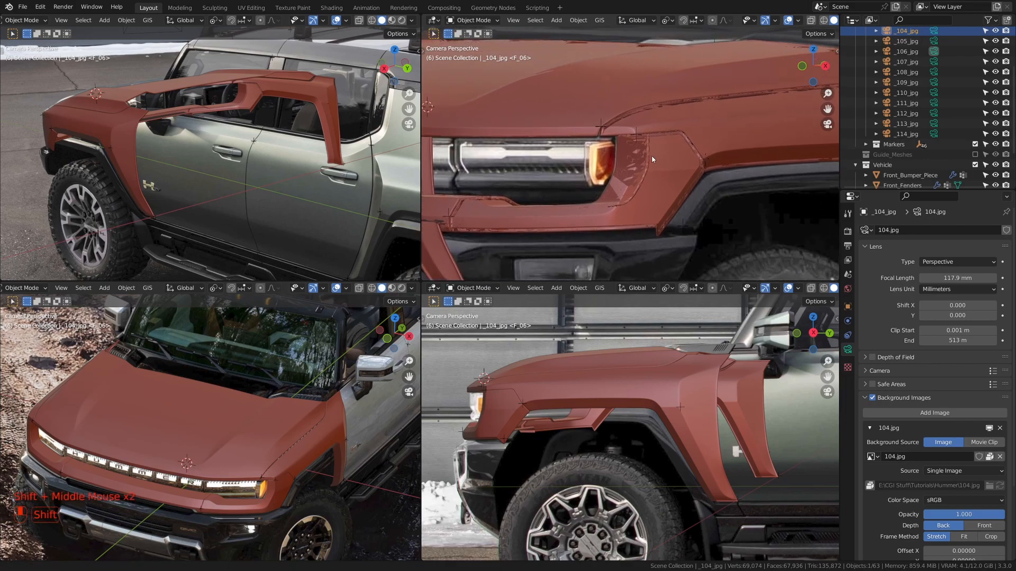
scroll(728, 131, down, 7)
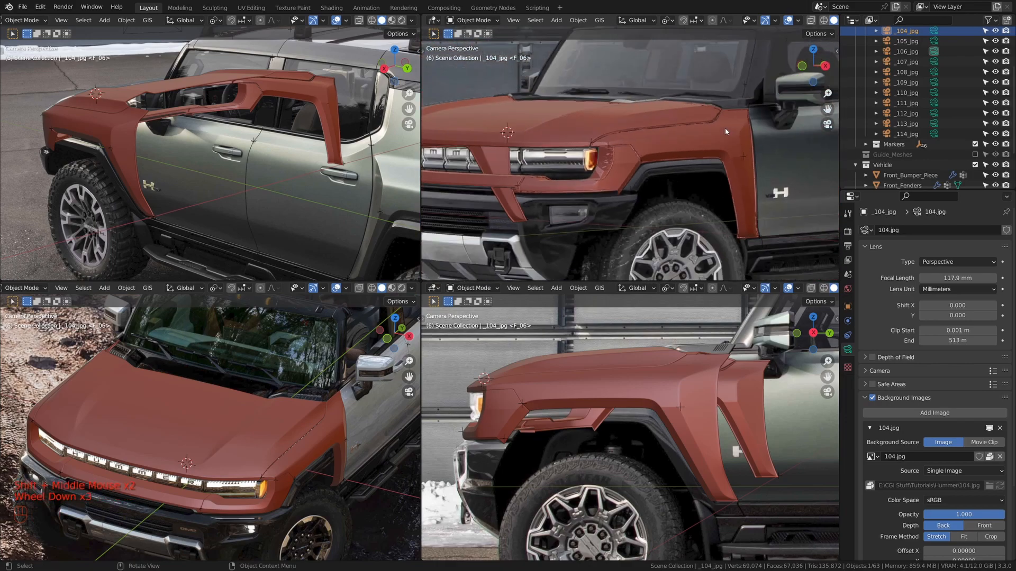
shift+middle_drag(679, 81, 634, 99)
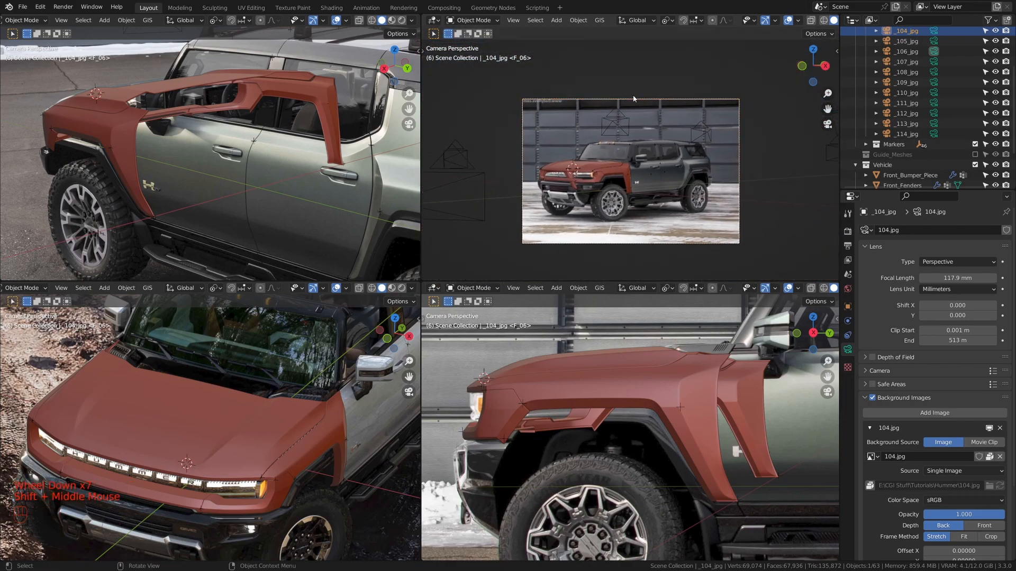
scroll(634, 99, up, 5)
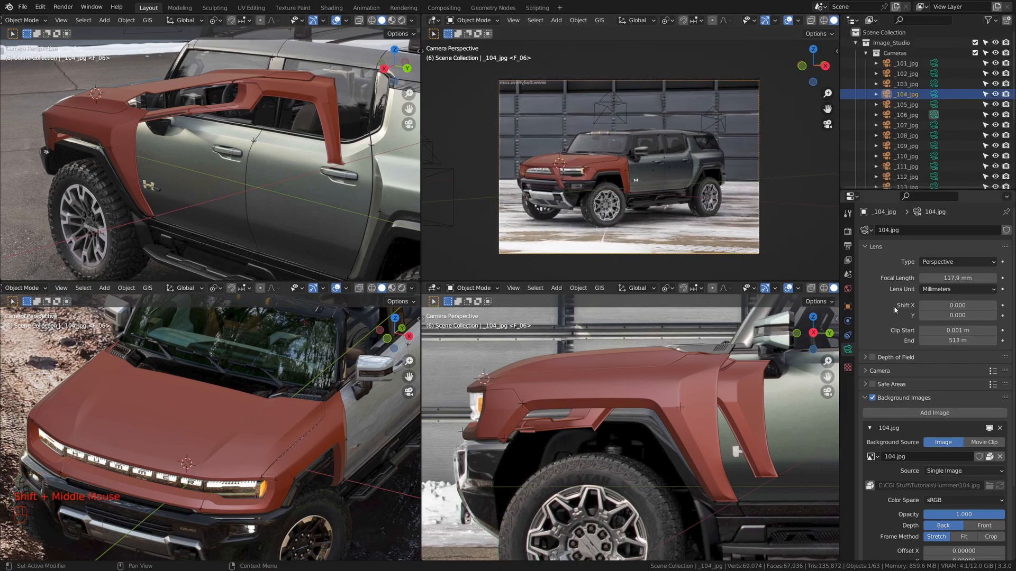
- Set the clip start of camera 104 to 0.1 m and check the fender and headlight area
click(960, 331)
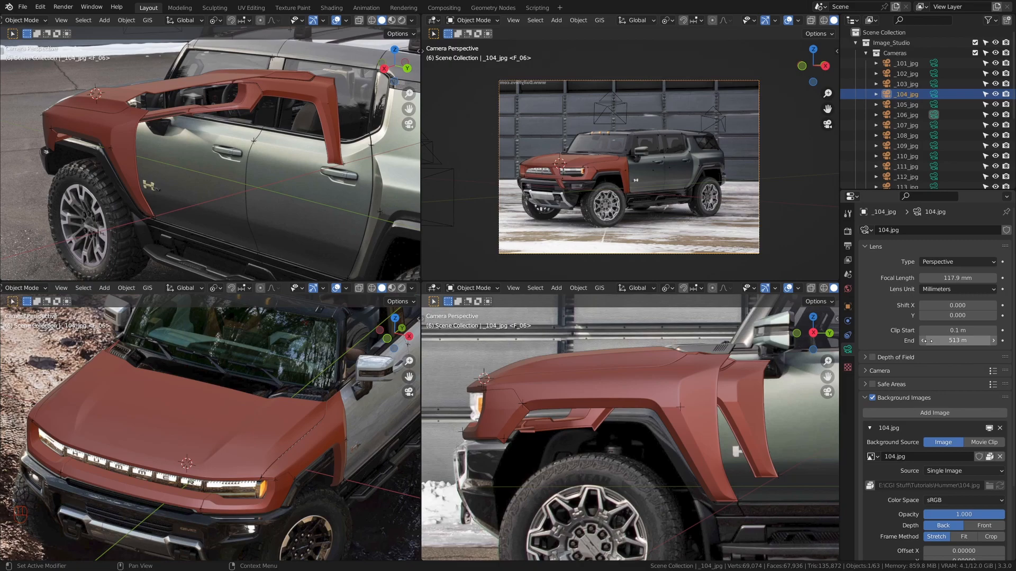
scroll(635, 158, up, 3)
shift+middle_drag(613, 206, 778, 139)
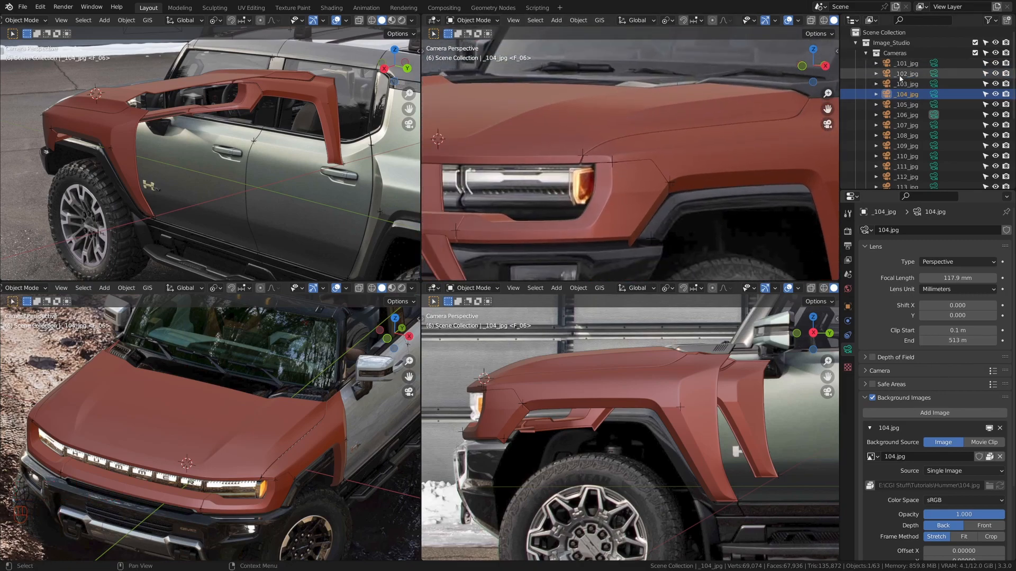
- Check the lens clipping settings of camera 101 and look over the fender and front door area
scroll(908, 141, down, 2)
scroll(908, 141, up, 1)
scroll(907, 141, down, 1)
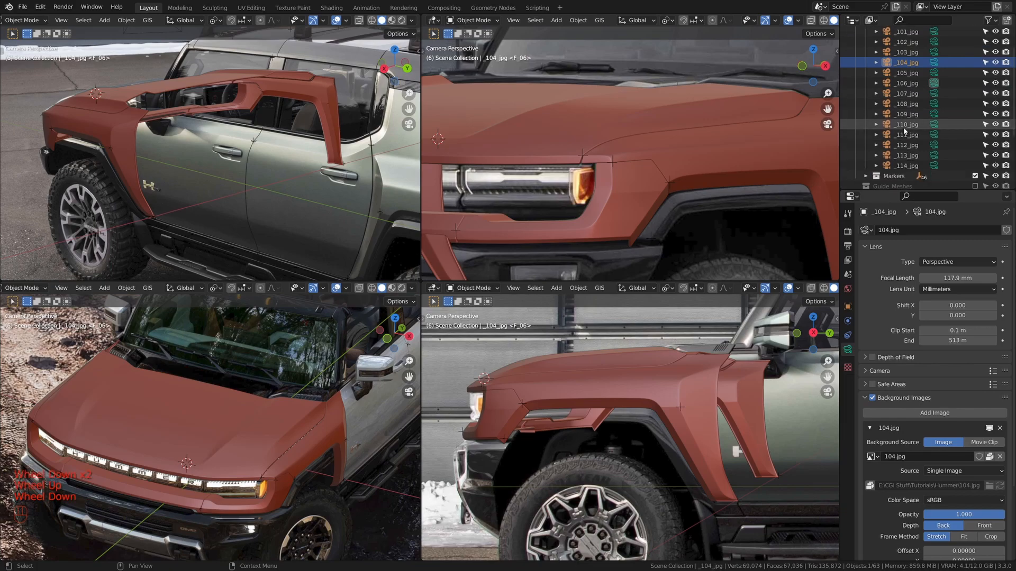
click(903, 35)
scroll(907, 63, up, 2)
scroll(921, 116, down, 1)
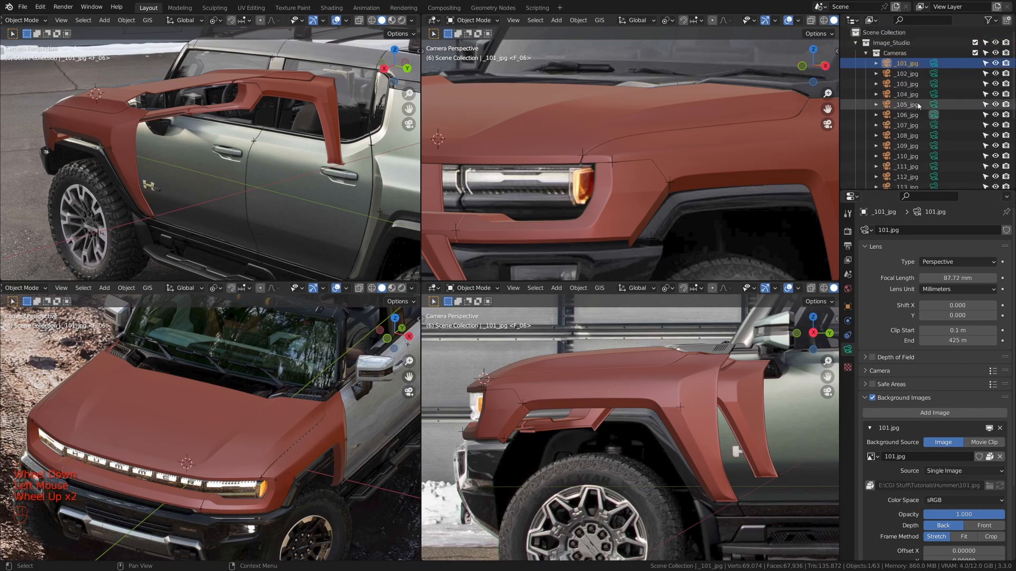
scroll(687, 199, down, 2)
scroll(680, 171, up, 1)
shift+middle_drag(679, 170, 568, 171)
scroll(917, 107, down, 3)
scroll(941, 112, up, 1)
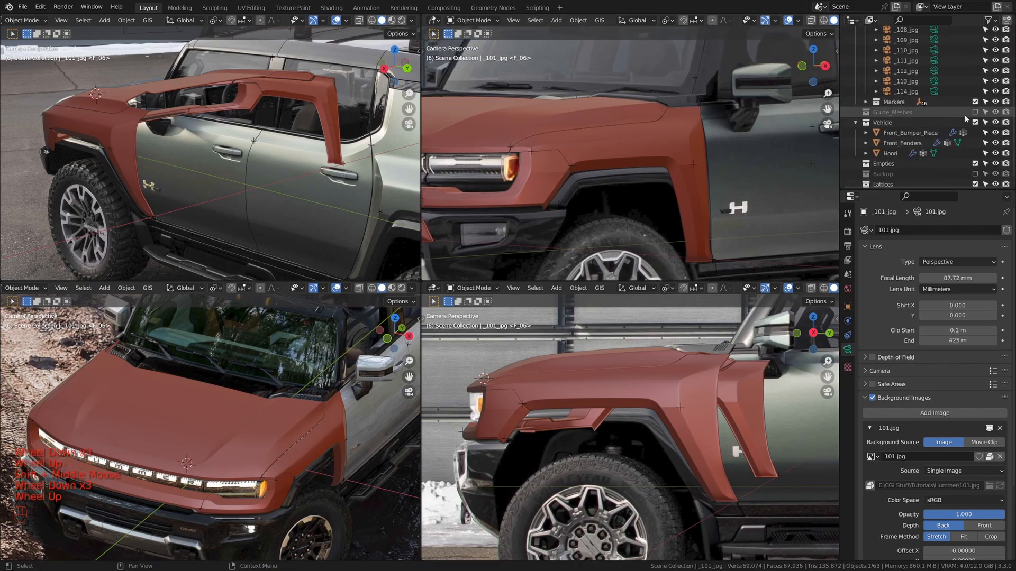
- Enable the Guide_Meshes collection and duplicate the Body_Guidemesh object in place
click(975, 112)
scroll(743, 166, down, 3)
click(695, 166)
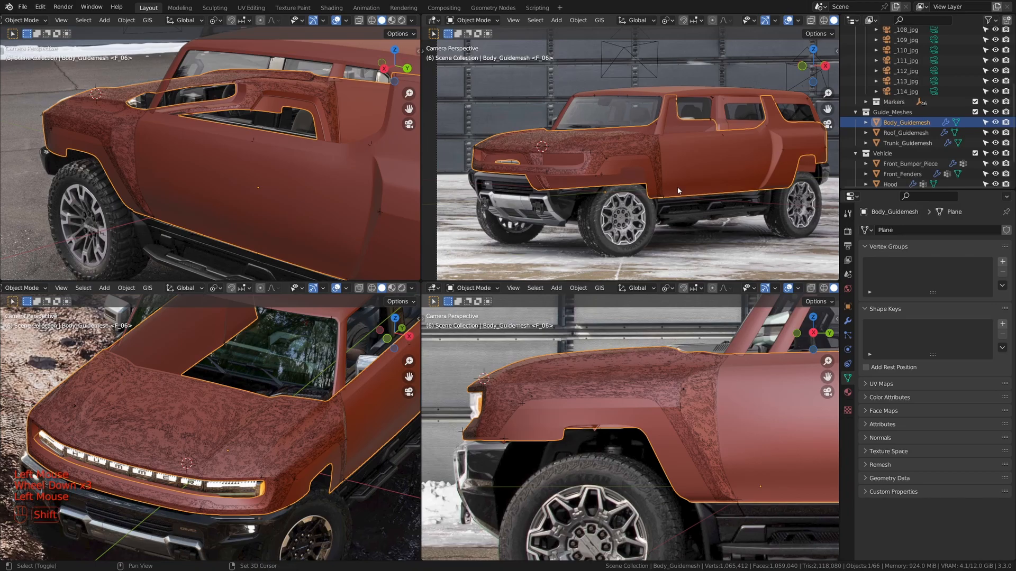
key(shift+d)
right_click(820, 158)
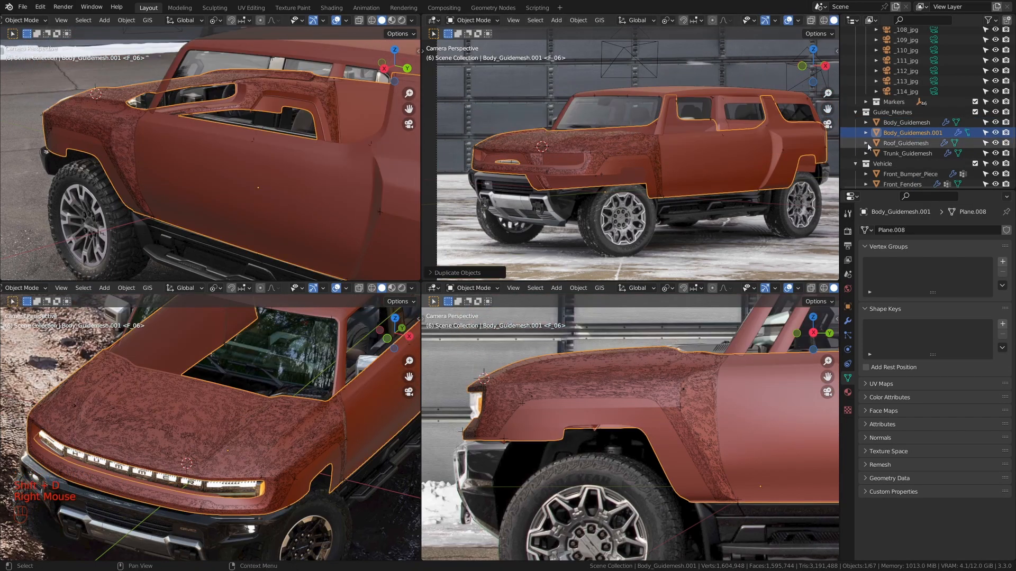
- Move the duplicated body guide mesh into the Vehicle collection and disable the Guide_Meshes collection
drag(897, 139, 893, 163)
click(975, 113)
shift+middle_drag(741, 183, 714, 175)
- Lower the duplicated guide mesh's Subdivision viewport level to 2
click(848, 322)
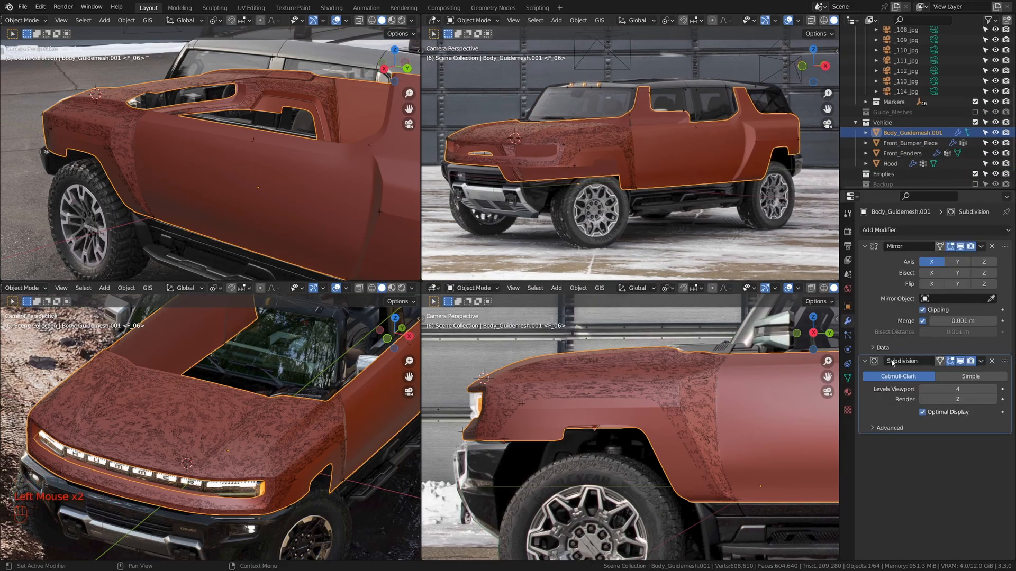
click(921, 390)
click(922, 390)
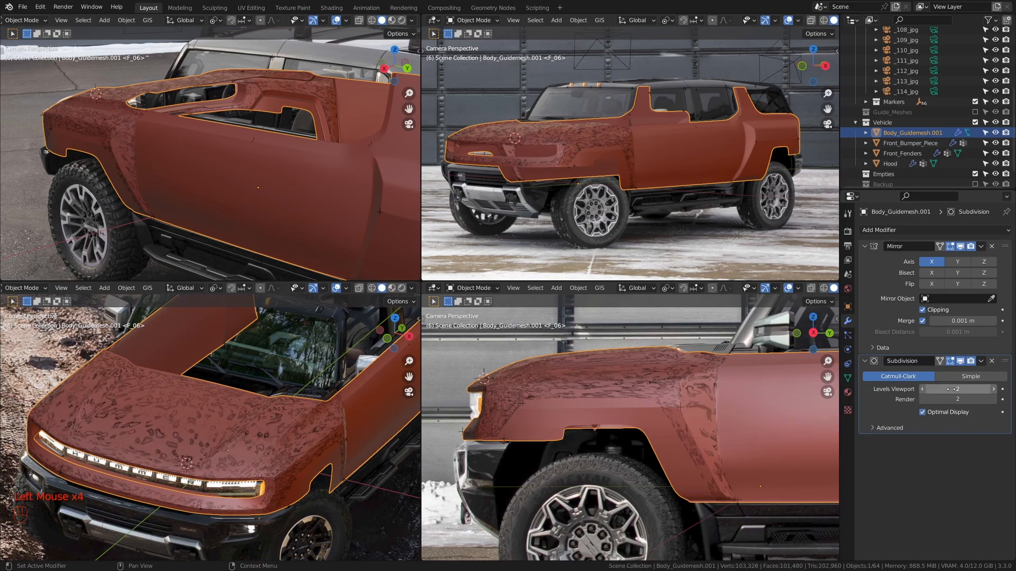
- In the right side view, delete one vertical vertex loop just behind the front fender to detach the guide mesh's front section
scroll(605, 204, up, 4)
key(Tab)
key(KP_3)
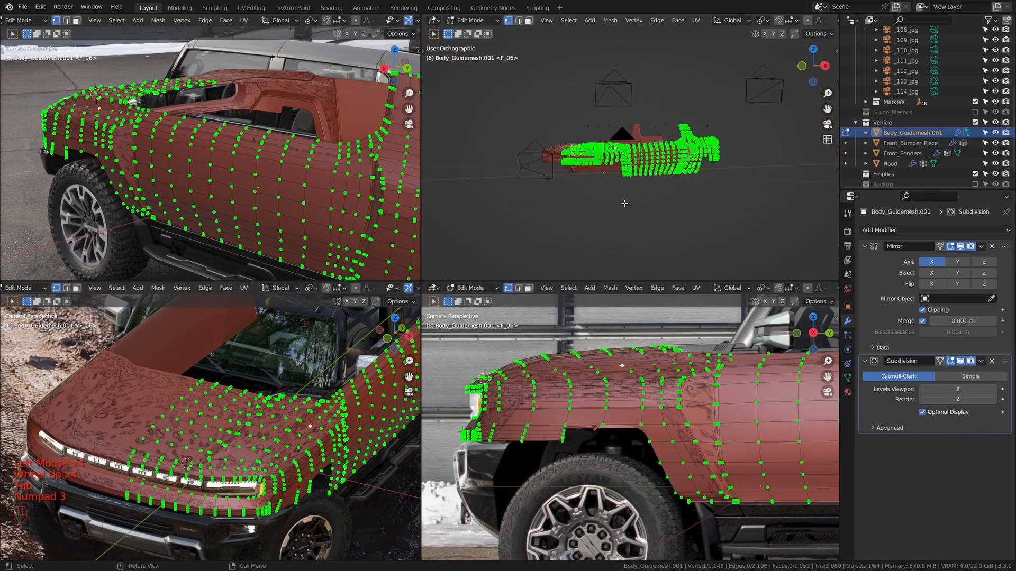
scroll(625, 204, up, 4)
shift+middle_drag(625, 204, 638, 107)
scroll(640, 195, up, 1)
scroll(640, 195, up, 1)
scroll(609, 205, up, 2)
key(a)
key(a)
scroll(612, 214, down, 2)
scroll(630, 230, up, 2)
alt+click(629, 233)
scroll(637, 233, down, 2)
scroll(649, 119, up, 2)
mouse_move(647, 246)
shift+middle_down()
mouse_move(642, 108)
mouse_move(657, 239)
shift+middle_up()
key(x)
click(656, 121)
- Select the detached front section of the guide mesh as linked geometry and delete its vertices
scroll(632, 90, down, 2)
scroll(658, 239, down, 2)
key(a)
key(a)
key(l)
key(x)
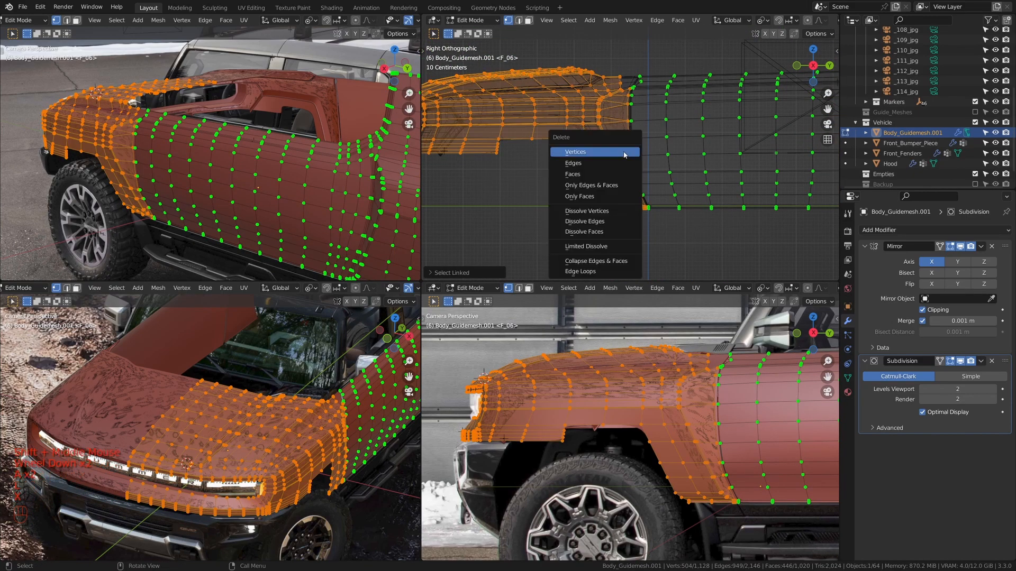
click(626, 153)
- Delete a vertical loop near the front door's rear edge to detach the rest of the body
scroll(635, 153, down, 1)
shift+middle_drag(757, 151, 555, 153)
scroll(561, 154, up, 2)
shift+middle_drag(762, 169, 657, 183)
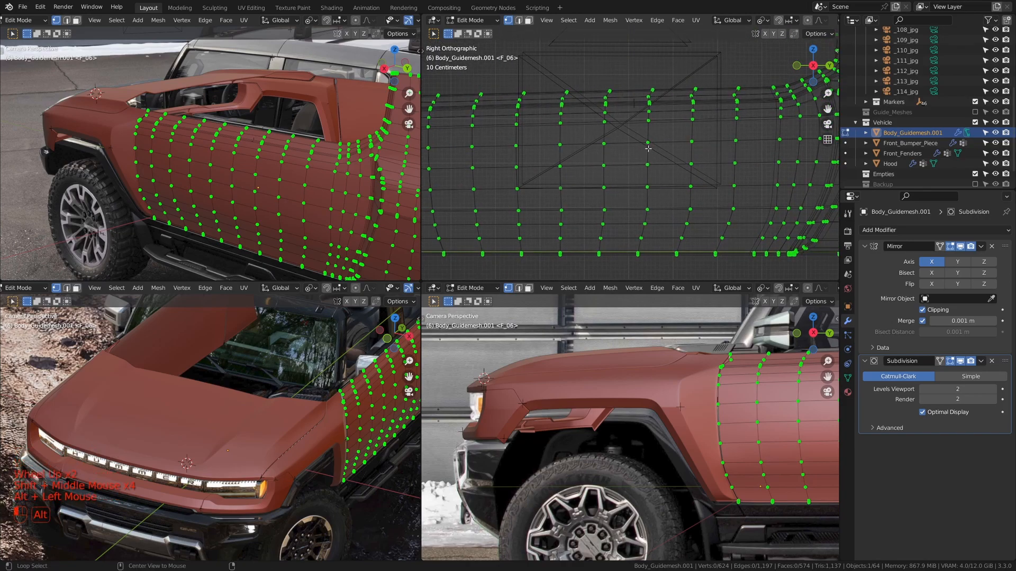
key(z)
scroll(683, 153, down, 1)
shift+middle_drag(682, 153, 693, 151)
key(x)
click(699, 148)
- Select the detached rear section of the guide mesh as linked geometry and delete it, keeping the front door panel
key(a)
key(a)
key(l)
key(x)
click(654, 165)
- Edge-slide the door panel's front edge forward with clamping off so it overlaps the fender
scroll(682, 170, up, 2)
shift+middle_drag(654, 164, 695, 174)
alt+click(637, 159)
scroll(637, 158, down, 1)
key(g)
key(g)
key(c)
shift+click(621, 166)
key(Tab)
- Duplicate the rear edge loop of Front_Fenders in place and separate the selection into its own object
click(622, 169)
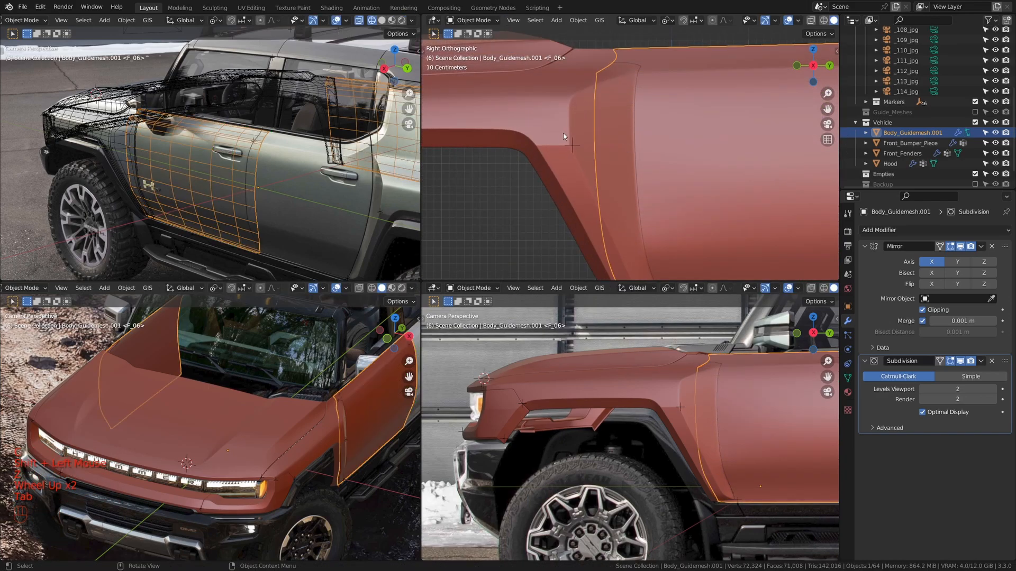
key(Tab)
scroll(624, 178, up, 2)
shift+middle_drag(622, 168, 626, 204)
key(z)
scroll(626, 204, up, 2)
key(a)
key(a)
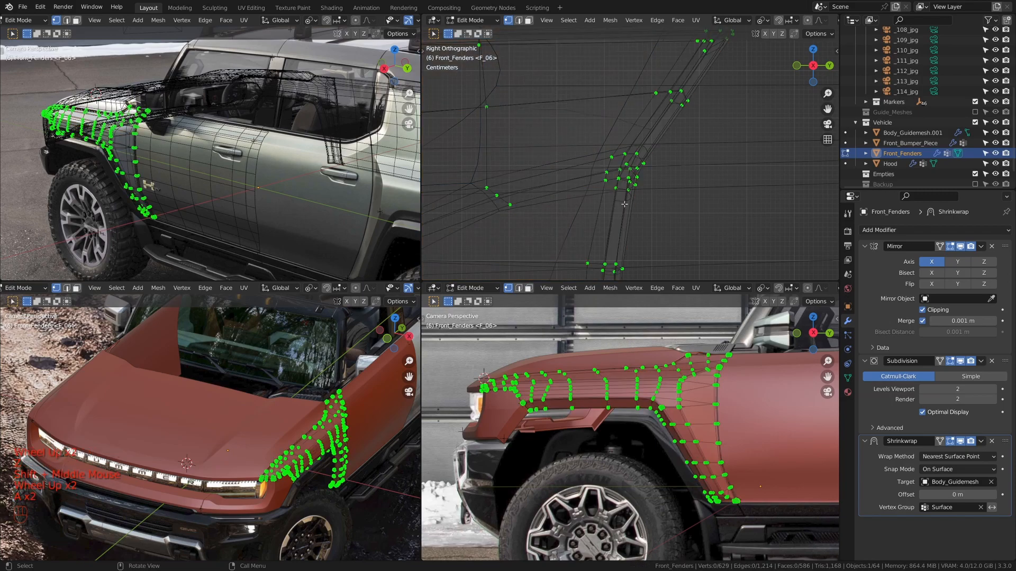
scroll(672, 116, down, 3)
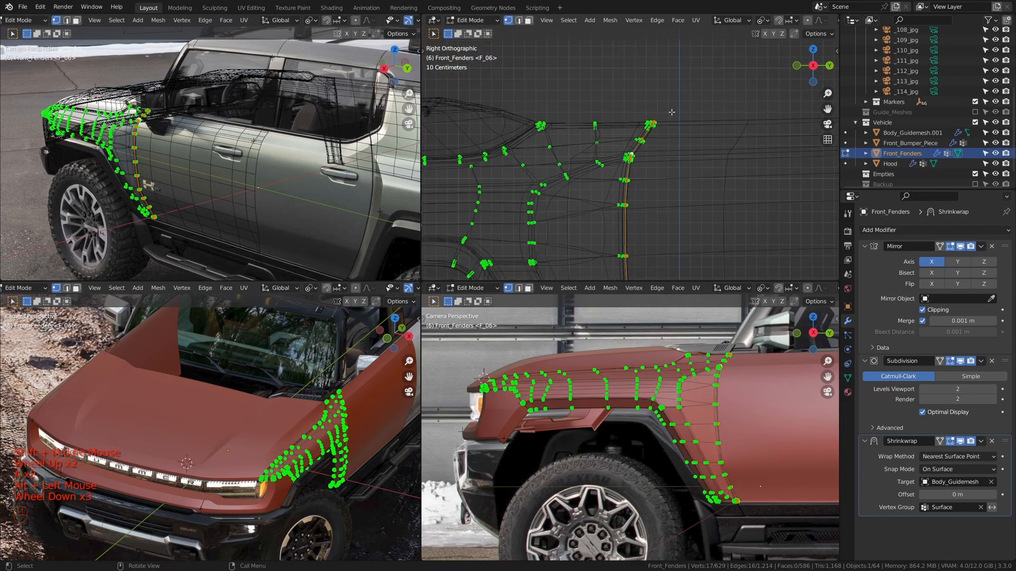
mouse_move(612, 178)
shift+middle_down()
mouse_move(618, 159)
mouse_move(624, 179)
shift+middle_up()
scroll(618, 159, down, 1)
scroll(624, 179, down, 1)
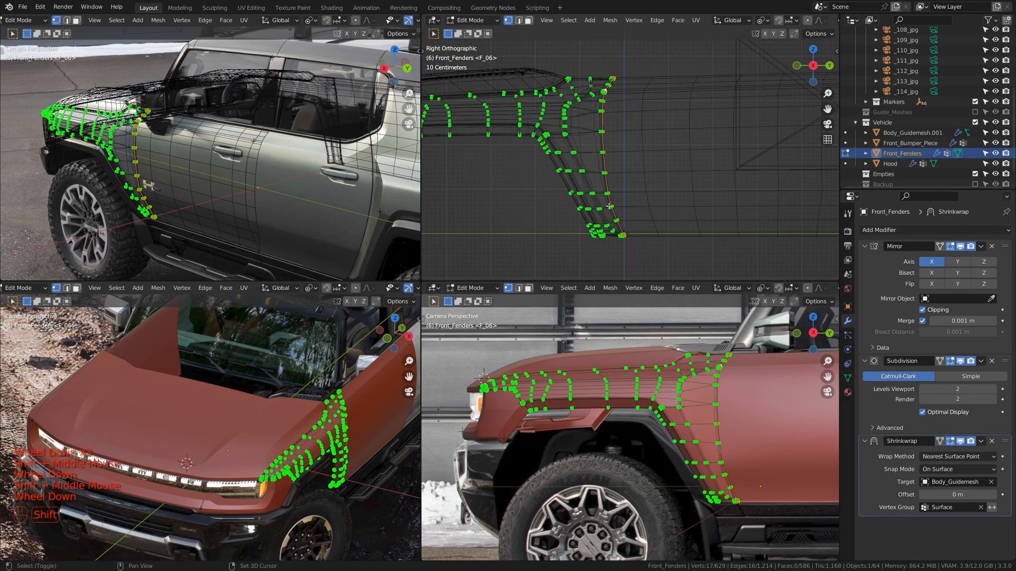
key(shift+d)
right_click(629, 187)
key(p)
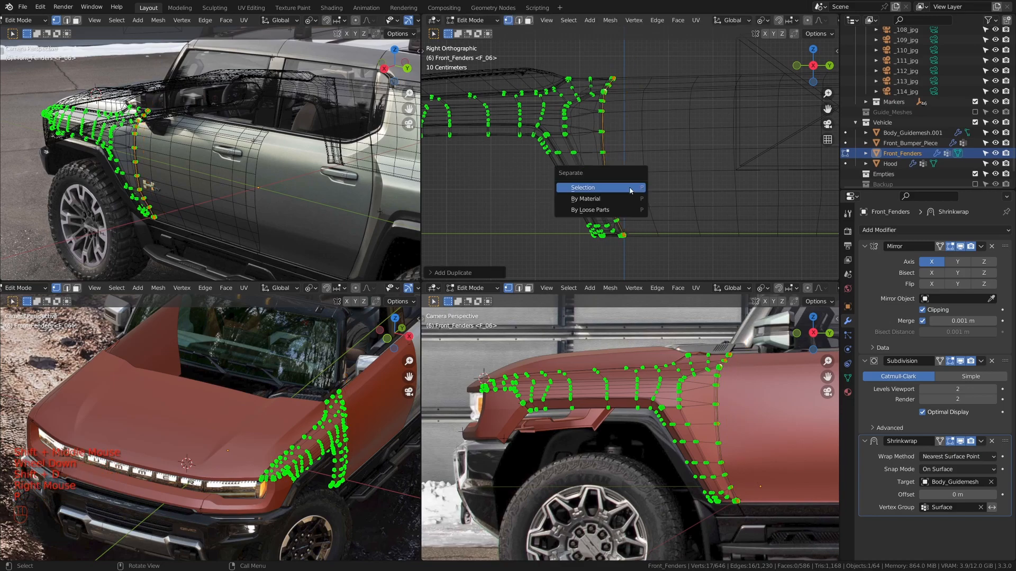
click(609, 188)
key(Tab)
- Edit the separated fender edge and slide one of its vertices slightly along the edge
click(601, 145)
key(Tab)
scroll(603, 147, up, 2)
shift+middle_drag(608, 154, 620, 75)
scroll(616, 195, up, 1)
scroll(624, 151, up, 2)
click(582, 131)
key(g)
key(g)
click(592, 125)
- Extend the lower end of the separated edge downward by sliding its vertex with clamping off
scroll(596, 157, down, 6)
scroll(624, 159, down, 2)
shift+middle_drag(630, 254, 692, 160)
scroll(636, 158, up, 3)
scroll(692, 161, up, 6)
shift+middle_drag(706, 212, 642, 187)
scroll(642, 188, up, 2)
key(a)
key(a)
click(642, 190)
key(g)
key(g)
key(c)
click(674, 217)
scroll(674, 217, down, 5)
- Move the whole separated edge outward along X and remove its Shrinkwrap and Subdivision modifiers
middle_drag(673, 217, 635, 182)
key(a)
key(g)
key(x)
click(664, 191)
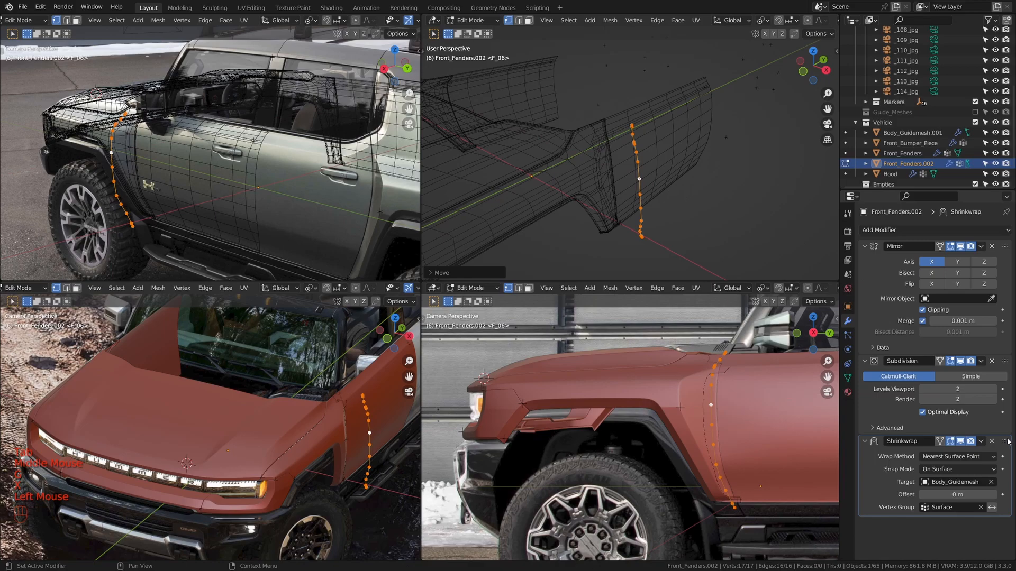
click(992, 441)
click(993, 364)
- Extrude the separated edge along X into a cutting strip that passes through the door panel
mouse_move(619, 175)
shift+middle_down()
mouse_move(609, 167)
mouse_move(658, 173)
shift+middle_up()
key(e)
key(x)
click(607, 163)
scroll(606, 162, down, 2)
key(Tab)
key(z)
- Select the door panel and the cutting strip together and invert the selection
shift+click(658, 173)
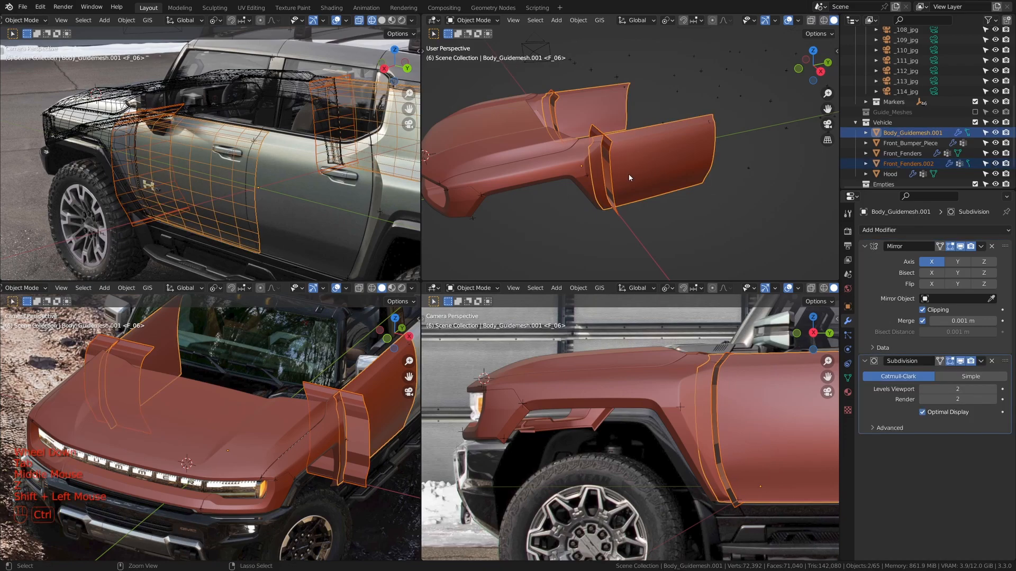
key(ctrl+i)
key(h)
scroll(631, 178, up, 3)
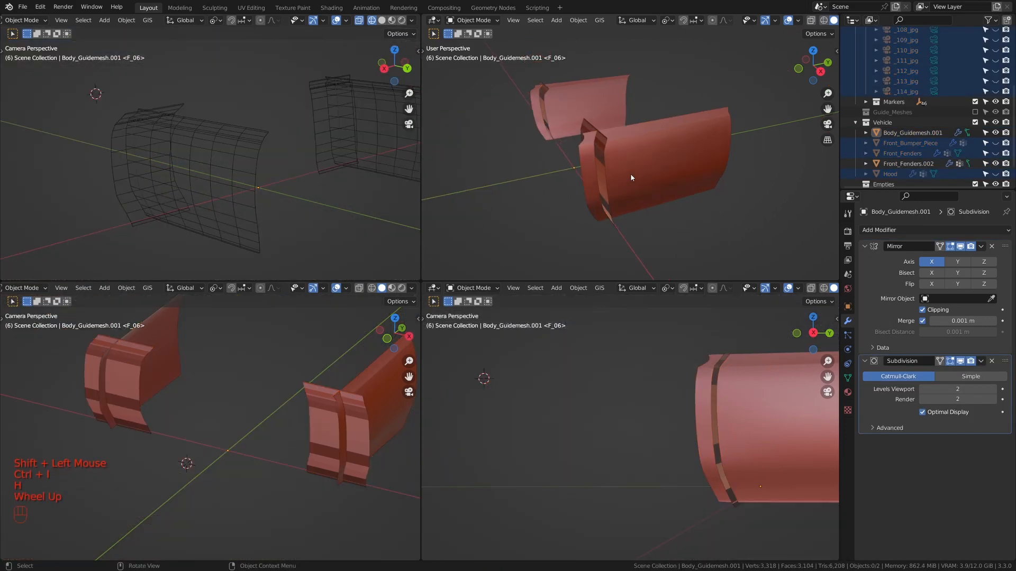
key(ctrl+z)
- Make the Image_Studio collection unselectable and hide the front bumper piece, fenders and hood
scroll(989, 82, up, 4)
click(864, 53)
click(985, 43)
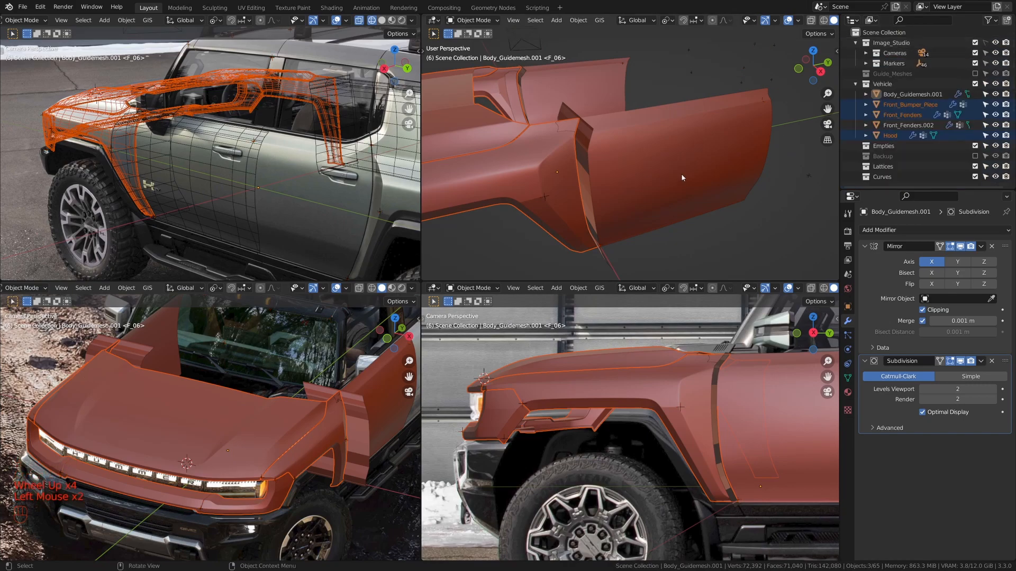
scroll(661, 174, down, 2)
scroll(624, 186, up, 1)
scroll(624, 185, down, 1)
key(h)
- Select the door panel Body_Guidemesh.001 and add a Boolean modifier to it
scroll(627, 185, up, 2)
shift+middle_drag(627, 184, 710, 185)
scroll(625, 184, up, 1)
scroll(659, 191, down, 1)
click(710, 186)
click(910, 231)
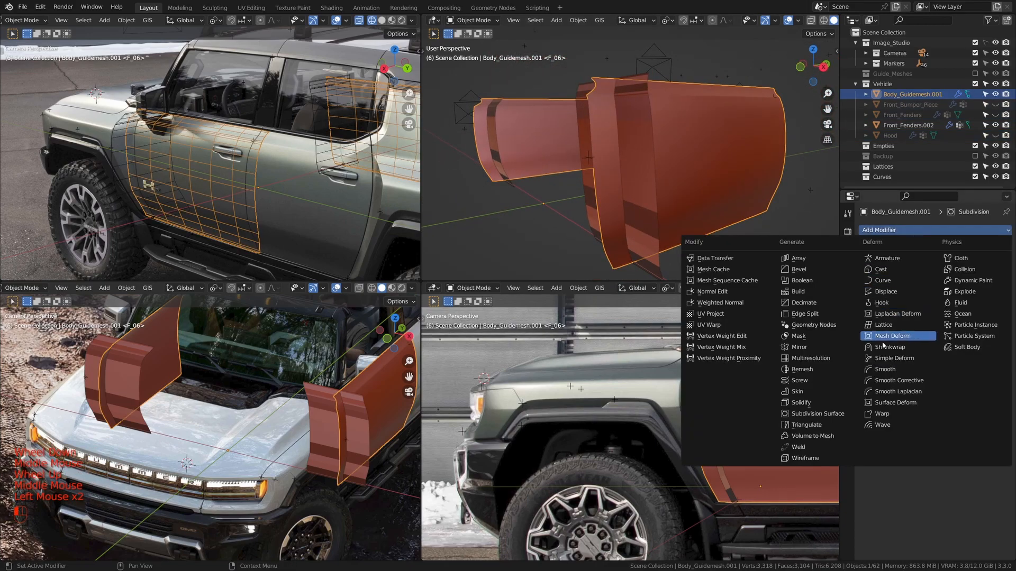
click(802, 280)
- Set the cutting strip Front_Fenders.002 as the Boolean's object and switch its solver to Fast
scroll(630, 259, down, 1)
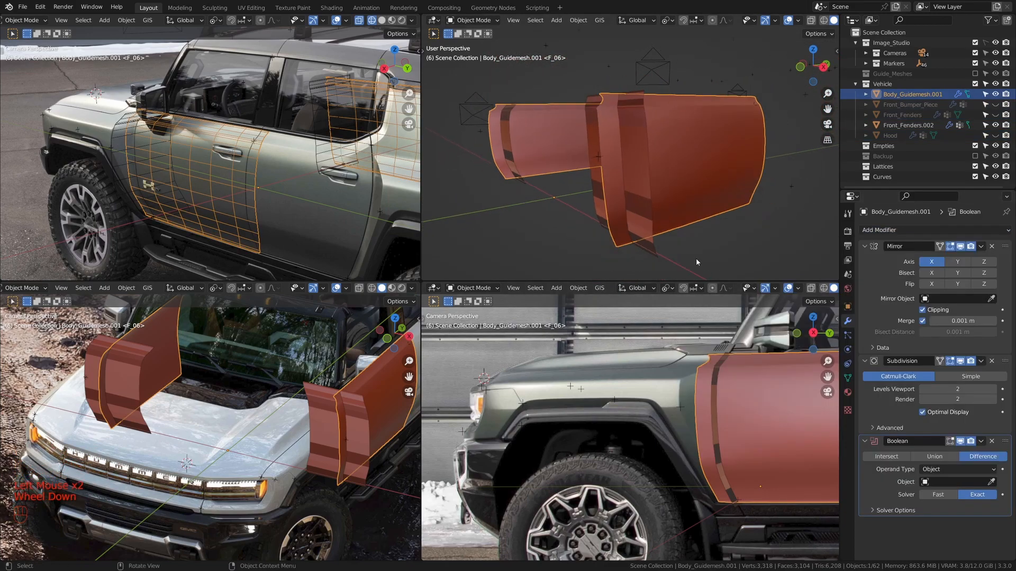
middle_drag(629, 259, 629, 263)
middle_drag(687, 242, 698, 245)
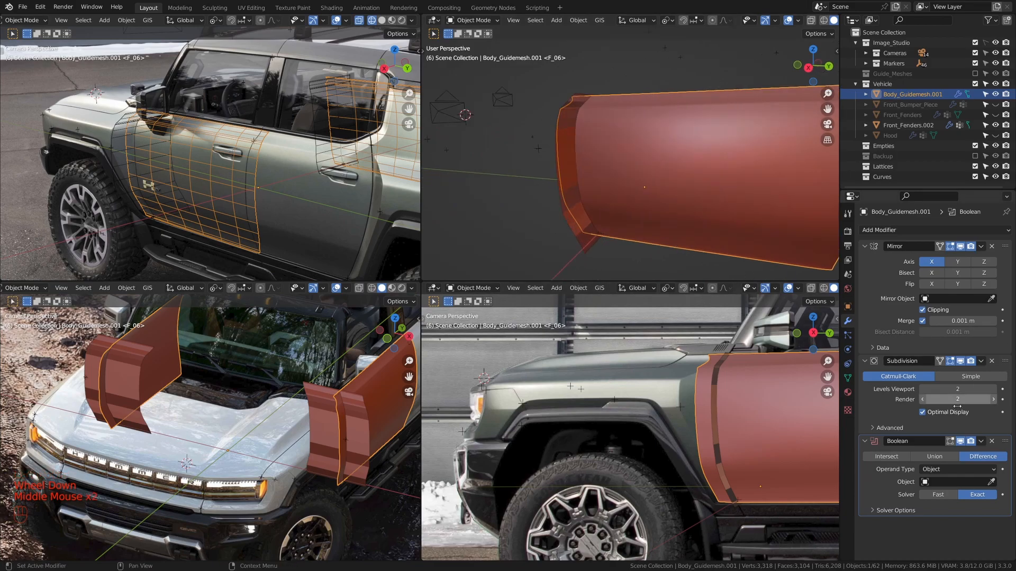
click(577, 219)
middle_drag(576, 219, 648, 226)
scroll(648, 226, up, 1)
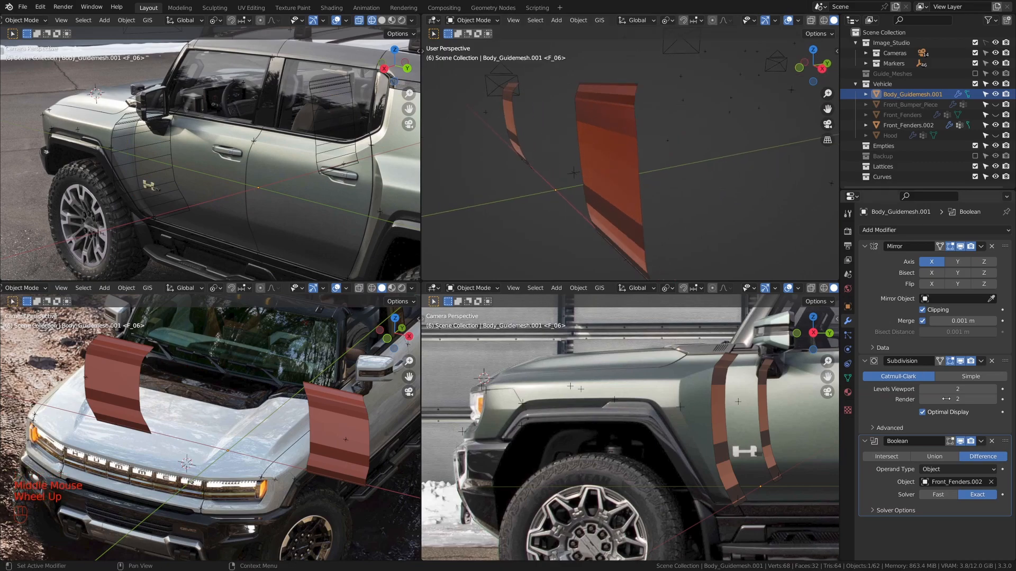
click(938, 494)
- Check the cut in wireframe from several angles and apply the Boolean modifier to the door panel
shift+middle_drag(709, 159, 524, 55)
scroll(674, 126, down, 1)
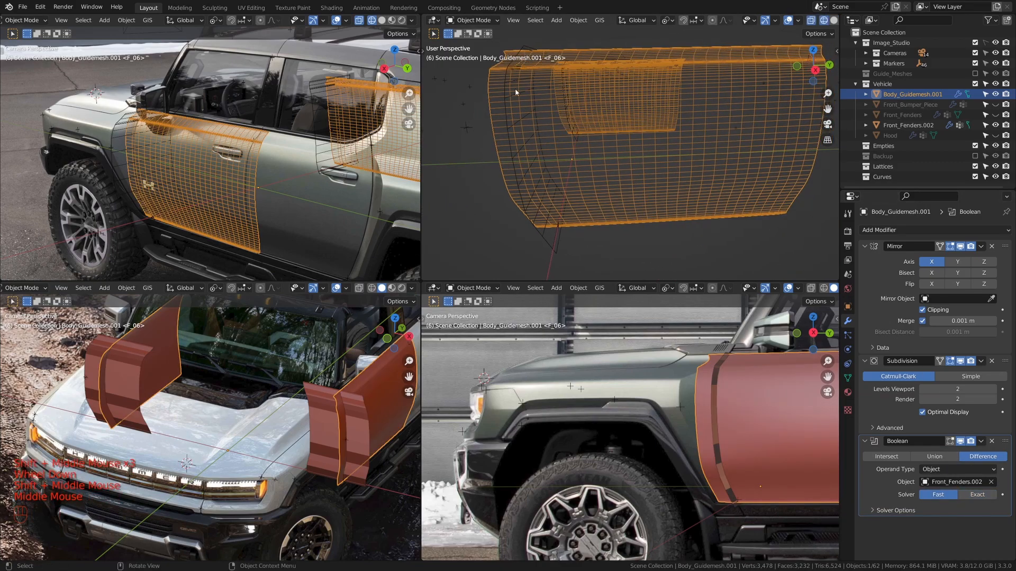
middle_drag(566, 175, 669, 202)
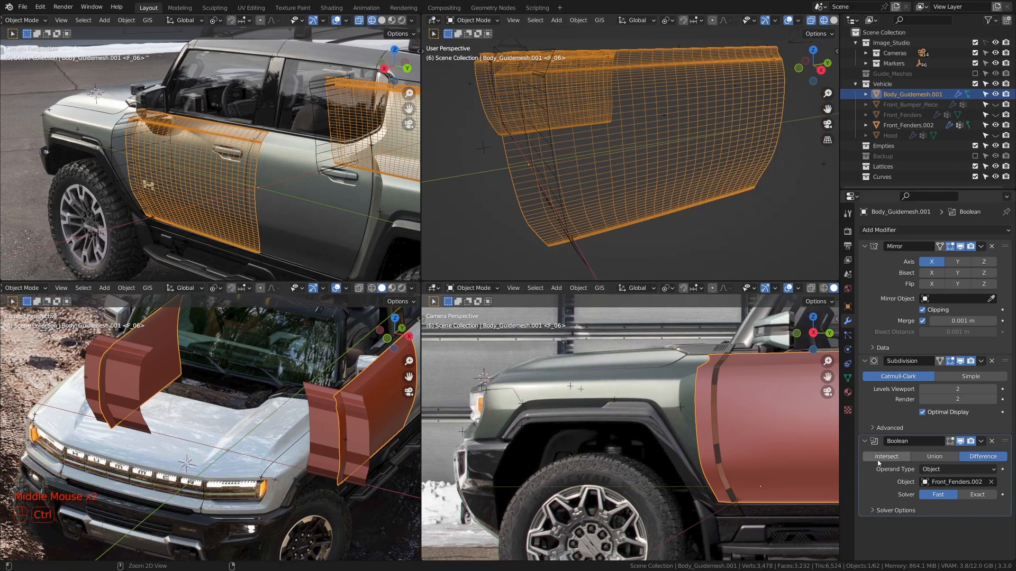
key(ctrl+a)
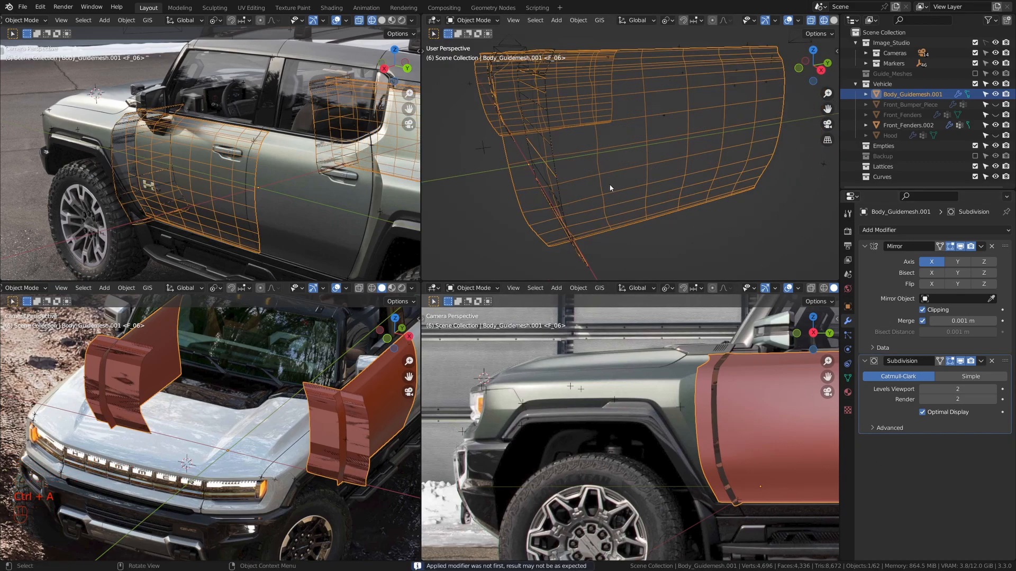
- Delete the vertices of the leftover cutter strip from the door panel mesh
key(ctrl+space)
middle_drag(285, 174, 697, 265)
scroll(411, 277, up, 4)
key(shift+z)
scroll(697, 265, up, 3)
key(Tab)
middle_drag(448, 269, 492, 237)
key(shift+z)
drag(619, 83, 807, 324)
key(x)
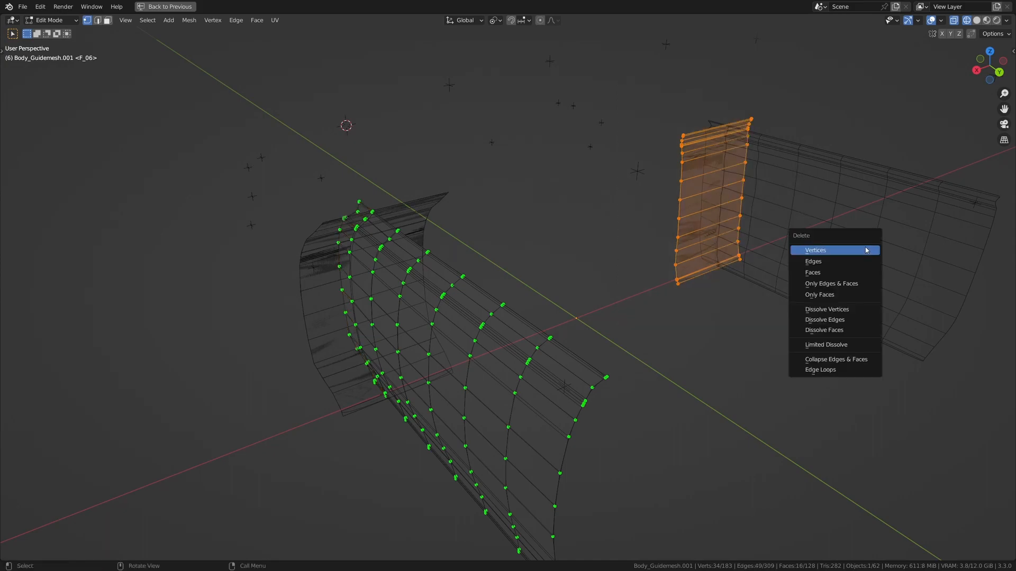
click(805, 251)
- In the right orthographic view, delete the column of vertices ahead of the door panel's cut line
middle_drag(804, 252, 561, 275)
key(KP_3)
shift+middle_drag(430, 328, 514, 290)
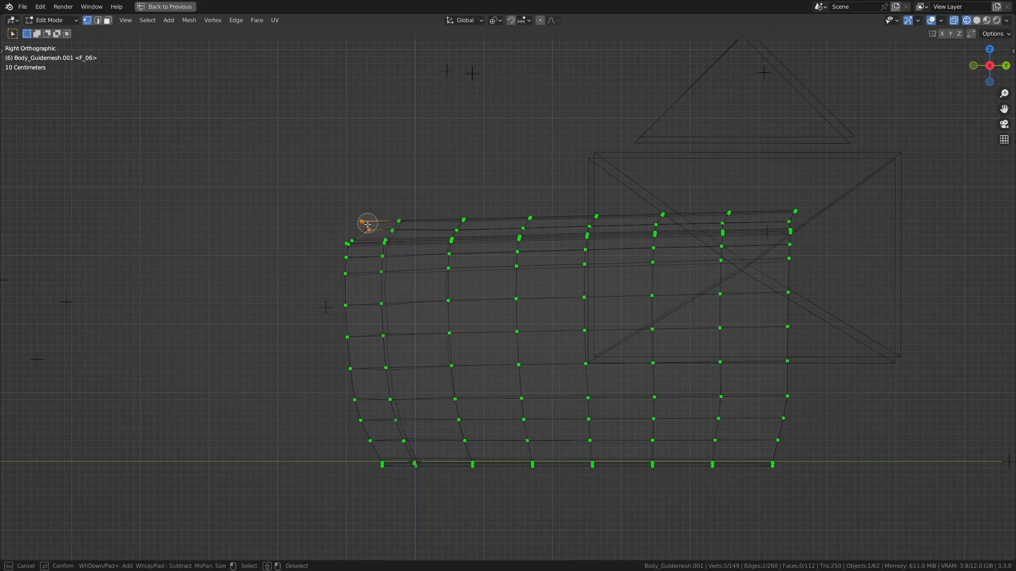
key(x)
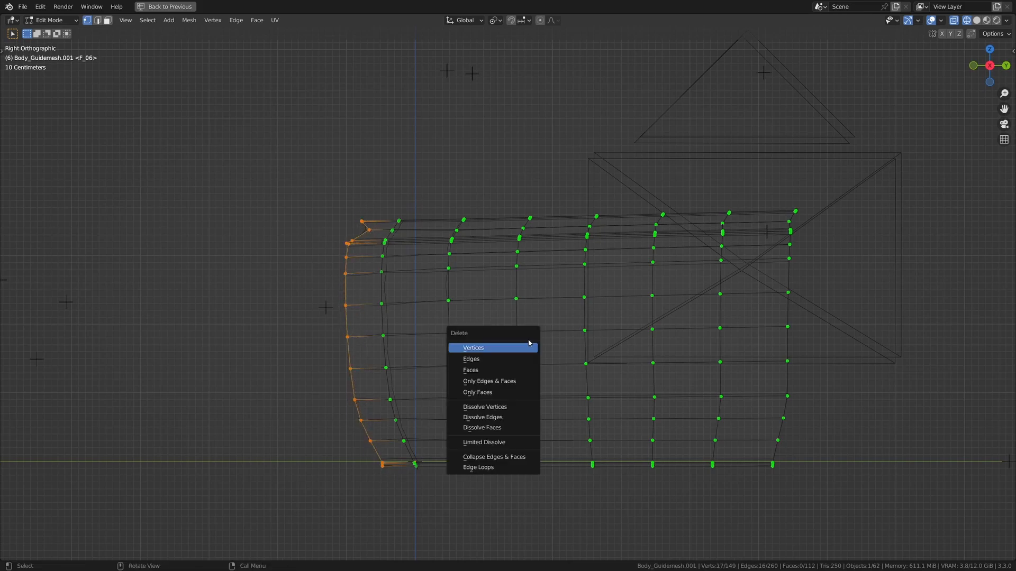
click(515, 352)
- Merge the first pair of close-lying vertices on the door panel's front cut edge
key(shift+z)
mouse_move(648, 315)
middle_down()
mouse_move(426, 329)
mouse_move(522, 310)
mouse_move(513, 281)
mouse_move(509, 363)
mouse_move(549, 293)
middle_up()
scroll(427, 328, up, 2)
key(Tab)
key(shift+z)
key(Tab)
scroll(549, 293, up, 5)
click(536, 205)
shift+click(528, 216)
key(m)
click(516, 209)
- Repeat the merge for the remaining close-lying vertex pairs down the front cut edge to the panel's bottom corner
shift+middle_drag(516, 209, 573, 130)
key(shift+r)
click(523, 208)
shift+click(517, 215)
key(shift+r)
click(493, 262)
shift+click(490, 272)
shift+middle_drag(490, 272, 540, 171)
key(shift+r)
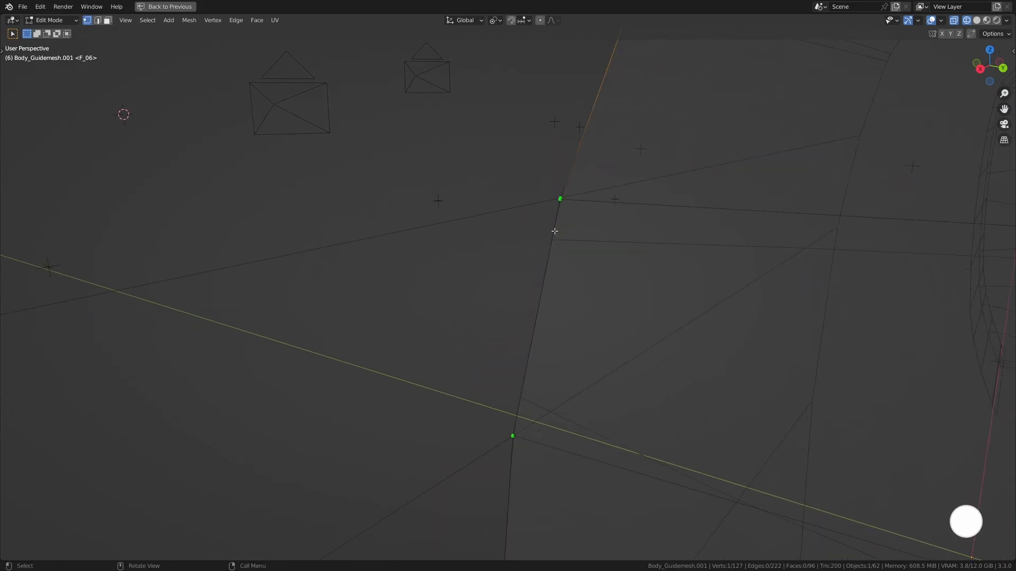
shift+click(562, 194)
key(shift+r)
shift+middle_drag(529, 333, 556, 200)
click(539, 298)
shift+click(540, 301)
key(shift+r)
shift+middle_drag(531, 434, 547, 172)
click(545, 300)
shift+middle_drag(552, 289, 550, 197)
click(549, 197)
click(568, 288)
shift+middle_drag(556, 466, 579, 219)
shift+click(563, 180)
key(shift+r)
shift+middle_drag(598, 415, 570, 210)
click(533, 193)
shift+middle_drag(603, 258, 567, 145)
shift+click(534, 192)
key(shift+r)
click(554, 211)
shift+click(555, 210)
key(shift+r)
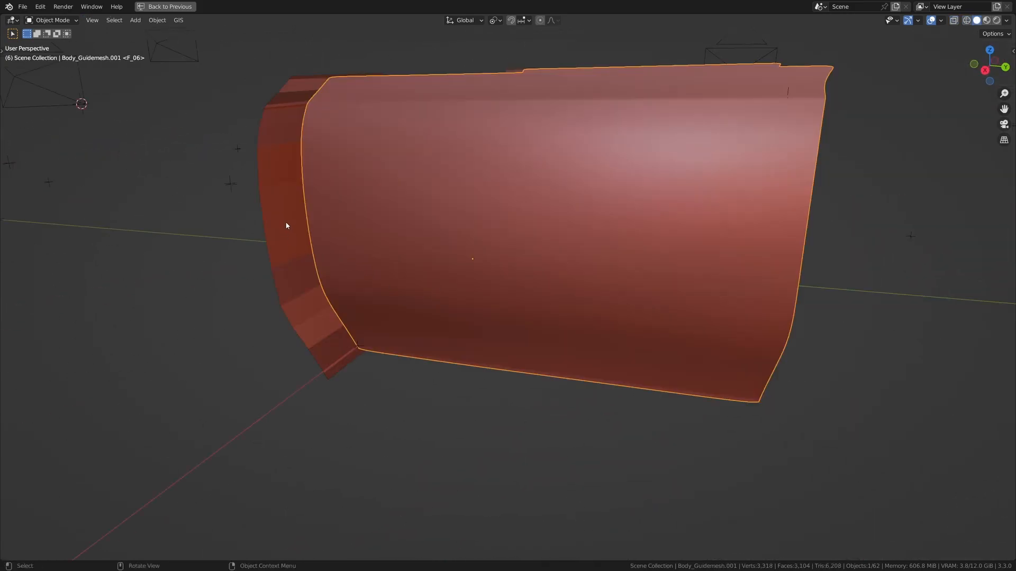
- Move the cutting strip Front_Fenders.002 to the Backup collection
click(296, 227)
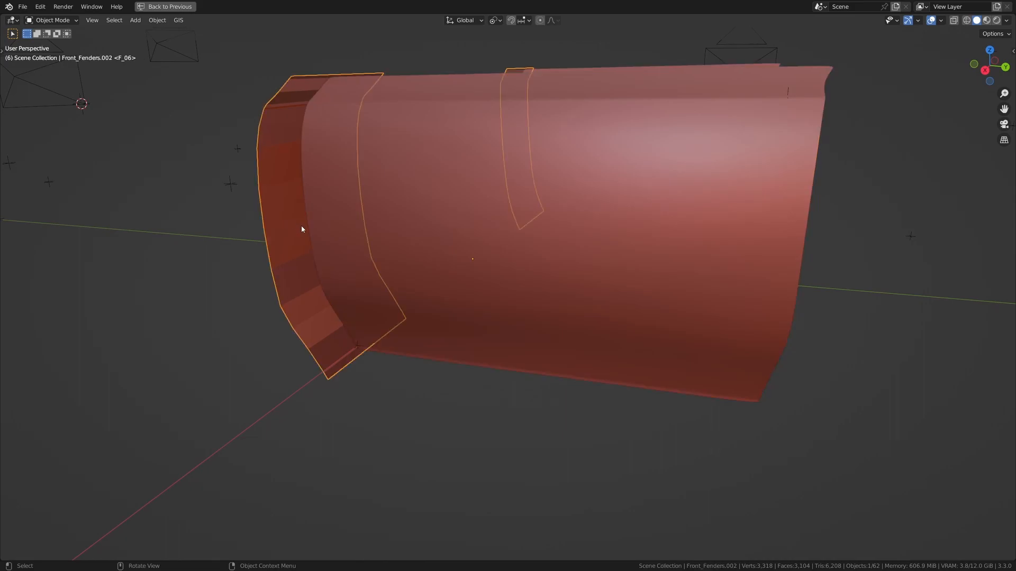
key(m)
click(311, 231)
- In the camera view, slide the door panel's two top rear-corner vertices onto the gap between the doors
middle_drag(411, 237, 518, 265)
click(461, 306)
key(KP_0)
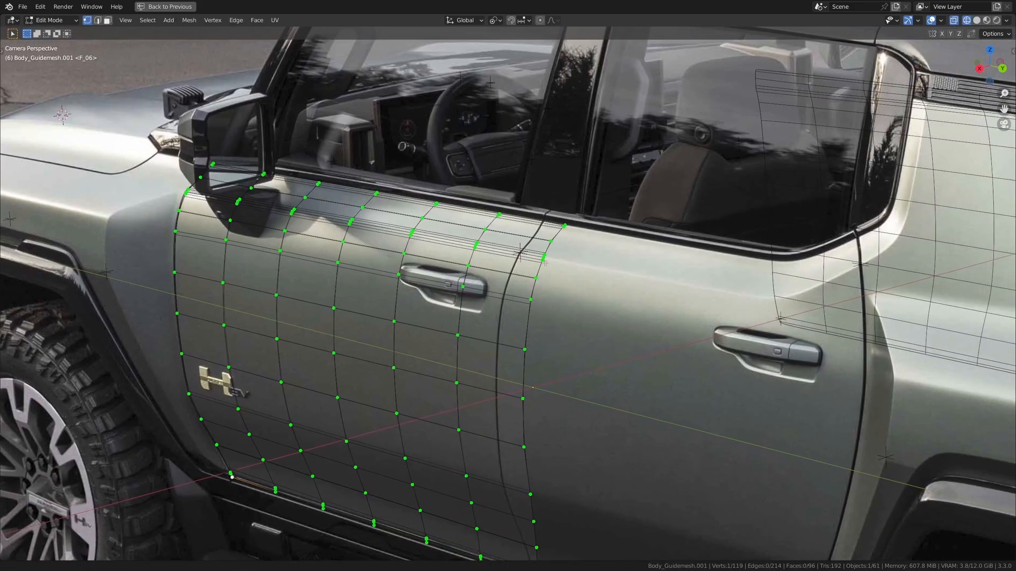
scroll(544, 263, up, 4)
drag(564, 173, 654, 216)
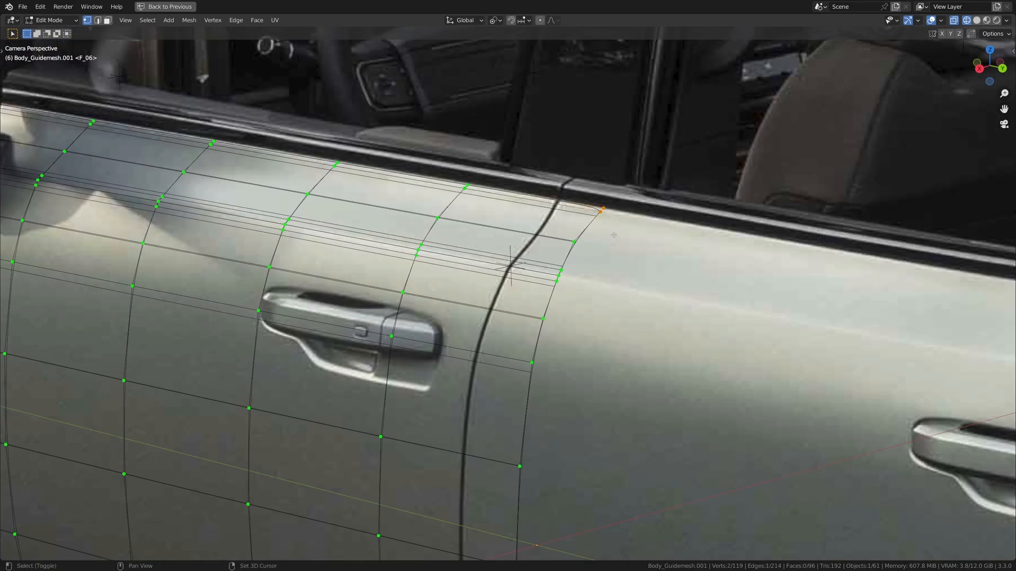
scroll(672, 230, up, 2)
key(g)
key(g)
click(647, 209)
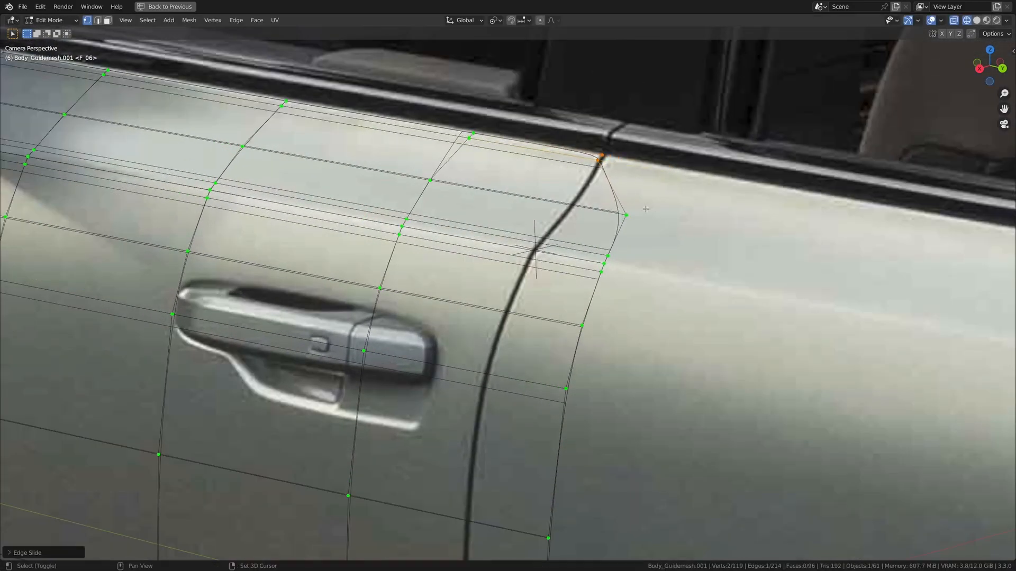
- Slide the next rear-edge vertex and the three vertices at the body crease onto the door gap
click(626, 215)
key(g)
key(g)
click(569, 206)
drag(587, 246, 643, 284)
key(g)
key(g)
click(677, 292)
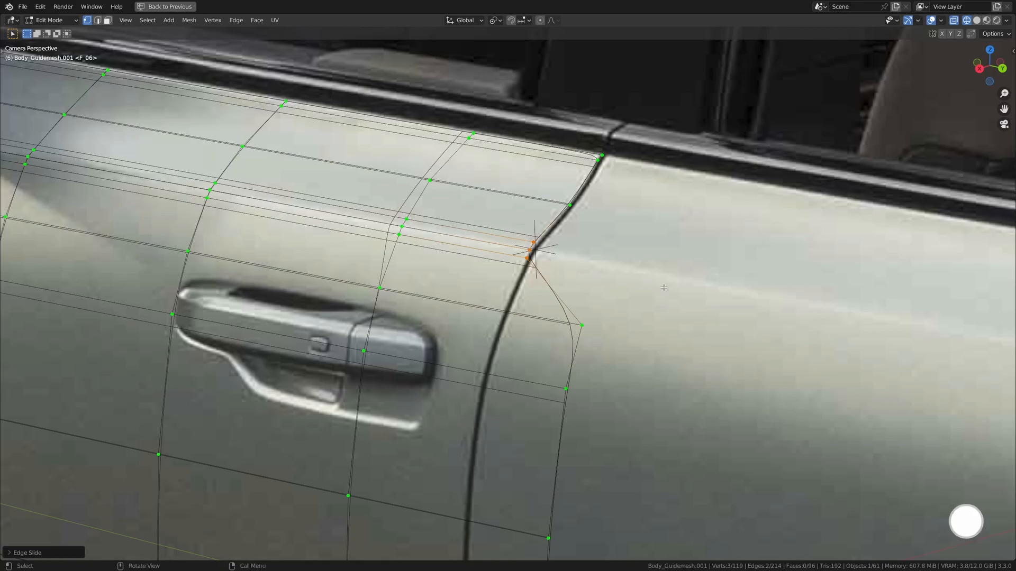
- In the side camera's wireframe view, slide the upper rear-edge vertices to match the door gap
key(ctrl+space)
scroll(611, 167, down, 3)
key(KP_0)
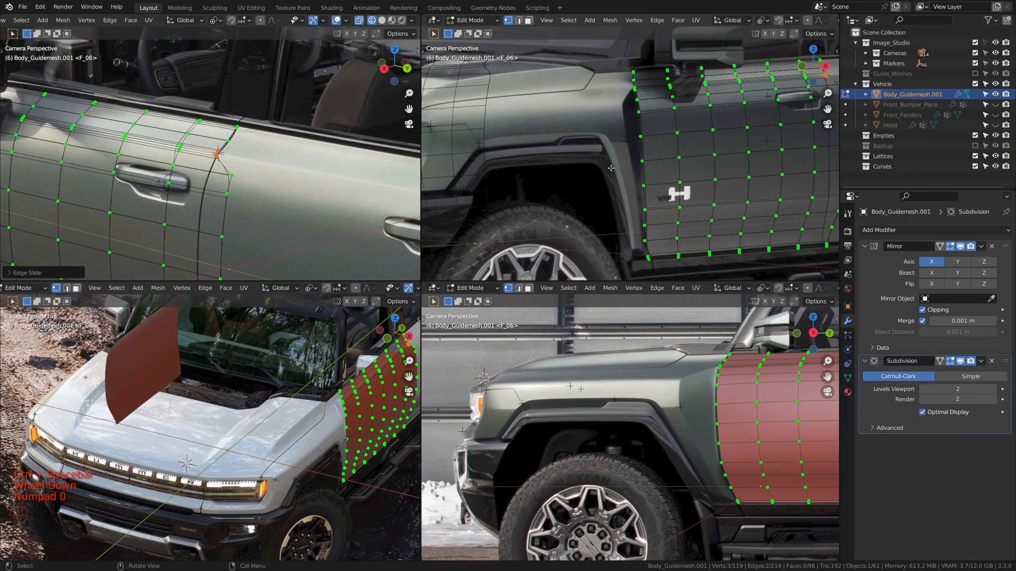
scroll(630, 427, down, 4)
shift+middle_drag(789, 394, 632, 426)
scroll(635, 423, up, 15)
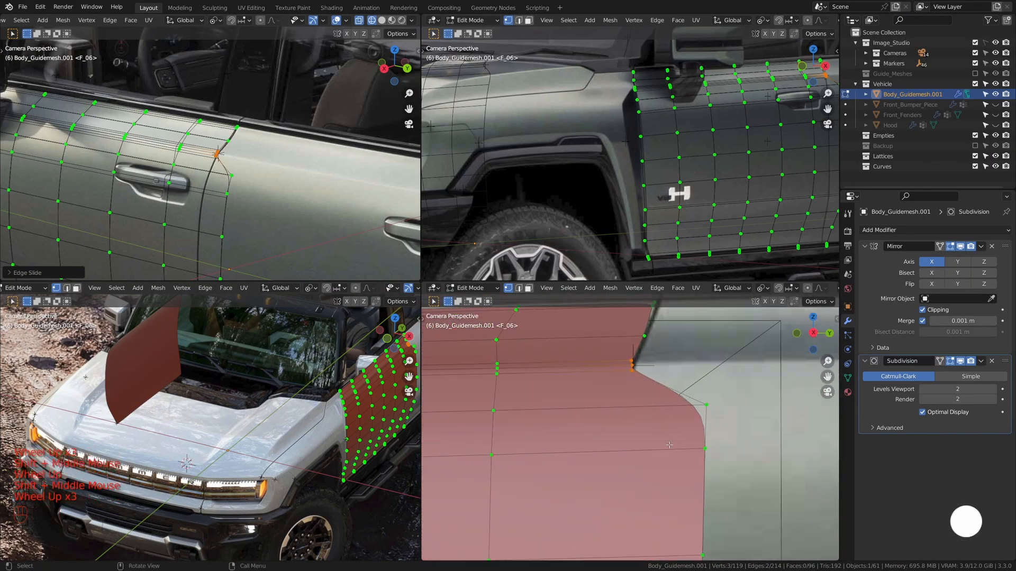
key(ctrl+space)
key(z)
click(551, 434)
click(603, 304)
key(g)
key(g)
click(576, 310)
click(646, 181)
key(g)
key(g)
click(655, 181)
- Fine-tune individual vertices around the body crease by sliding them onto the door gap
scroll(634, 191, down, 2)
click(616, 206)
click(541, 373)
key(g)
key(g)
click(549, 371)
click(543, 405)
key(g)
key(g)
click(538, 406)
- Slide the rear-edge vertices below the crease one by one onto the door gap
scroll(538, 405, down, 2)
click(690, 273)
key(g)
key(g)
click(519, 278)
key(g)
key(g)
click(424, 341)
scroll(428, 344, down, 1)
click(661, 339)
key(g)
key(g)
click(555, 366)
click(645, 357)
key(g)
- Slide the lower rear-edge vertices inward onto the door gap, down to the one above the bottom edge
key(g)
click(354, 301)
scroll(354, 302, down, 2)
shift+middle_drag(354, 302, 354, 179)
click(608, 341)
key(g)
key(g)
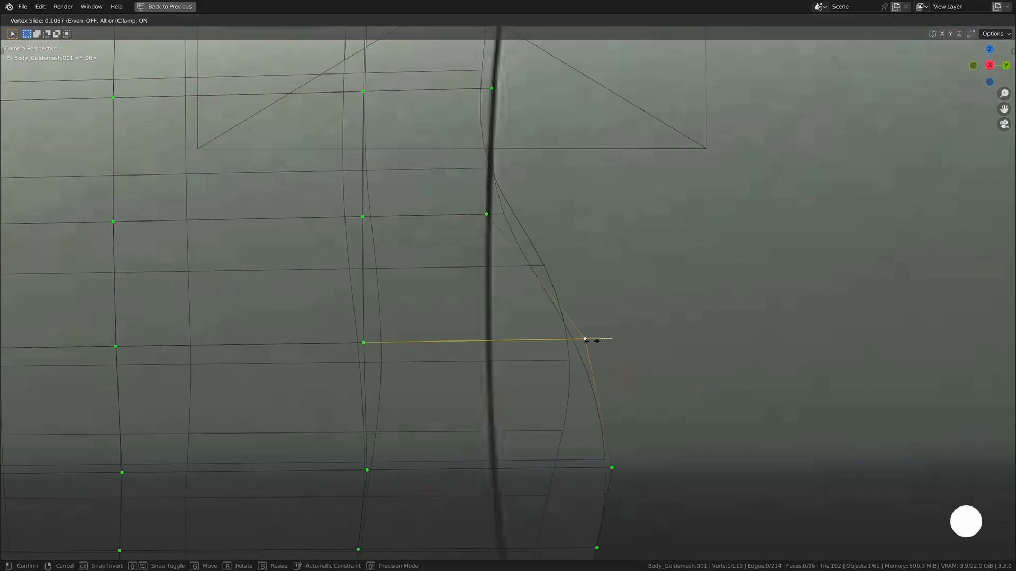
click(489, 341)
click(612, 468)
scroll(563, 468, up, 2)
- Slide the three bottom rear-corner vertices of the door panel onto the door gap
key(g)
key(g)
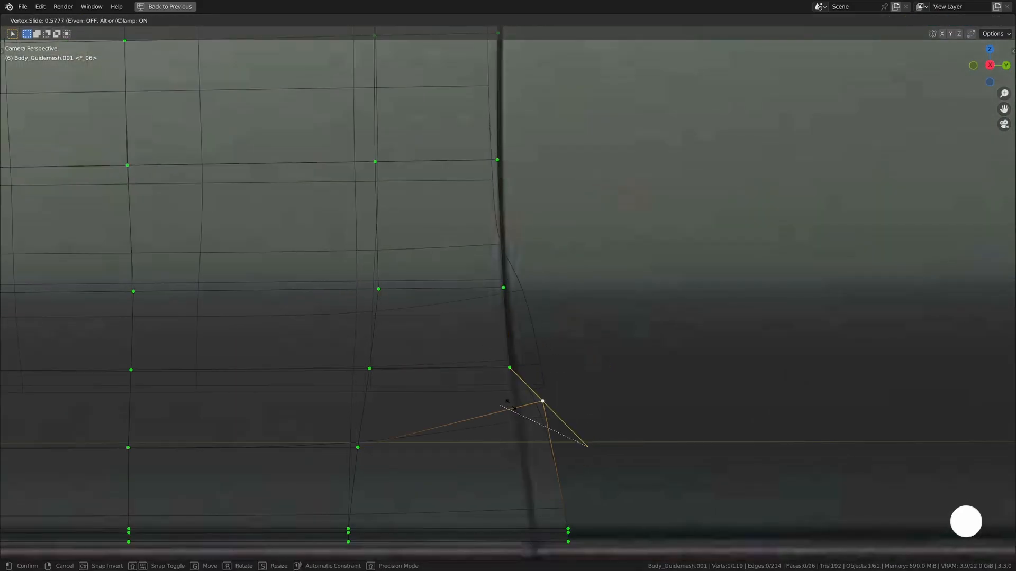
click(522, 434)
shift+middle_drag(522, 433, 506, 338)
drag(535, 411, 599, 479)
- Slide the lowest rear-corner vertex of the door panel, unclamped, along its edge onto the door gap
key(g)
key(g)
click(562, 466)
scroll(562, 466, down, 2)
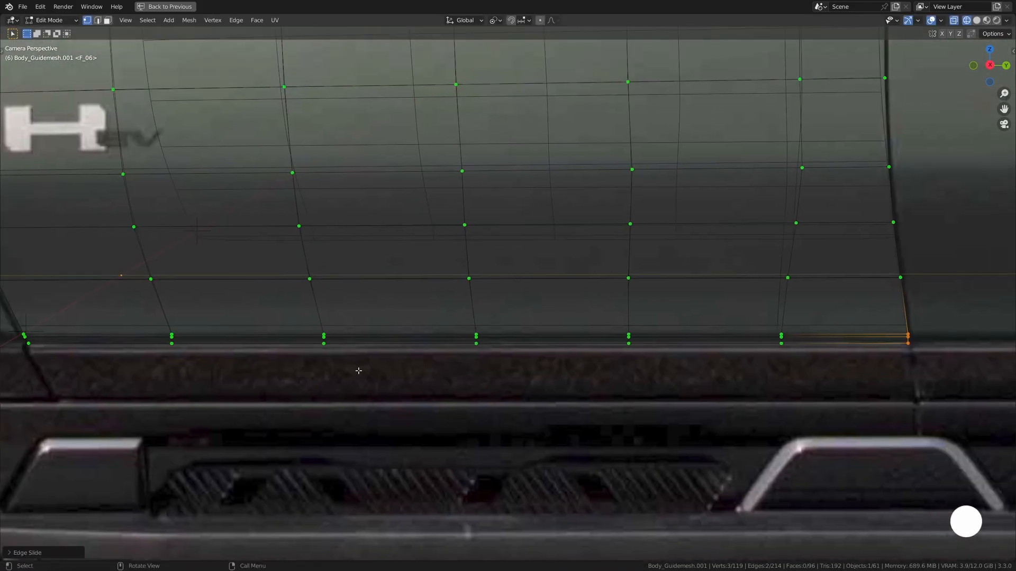
scroll(632, 347, up, 4)
click(632, 349)
shift+click(634, 364)
key(g)
key(g)
key(g)
key(c)
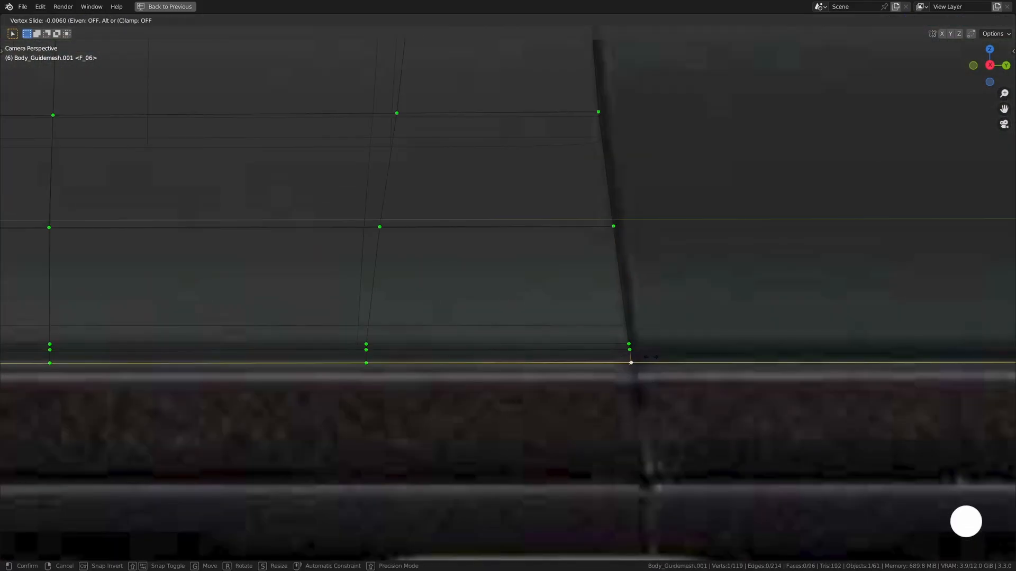
click(652, 355)
- Leave Edit Mode and unhide the body parts surrounding the front door panel
scroll(635, 354, down, 3)
shift+middle_drag(296, 353, 490, 347)
scroll(498, 341, up, 5)
alt+click(513, 316)
scroll(514, 319, down, 5)
scroll(513, 319, down, 5)
key(Tab)
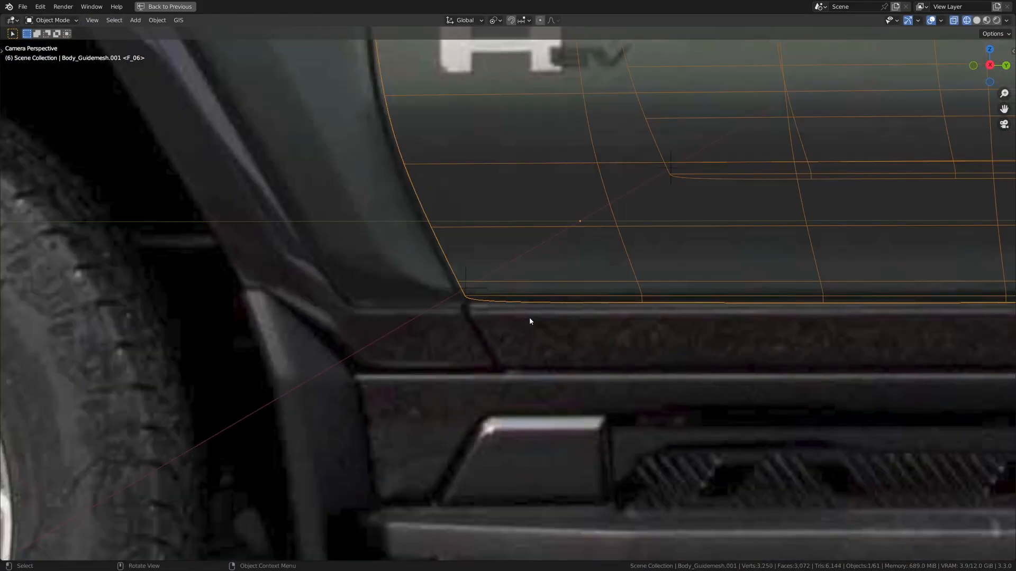
scroll(527, 317, down, 2)
key(alt+h)
scroll(524, 314, up, 6)
- Select the door panel's bottom edge loop and slide it upward by a factor of about 0.55 to meet the fender's lower edge
key(alt+a)
click(529, 302)
key(Tab)
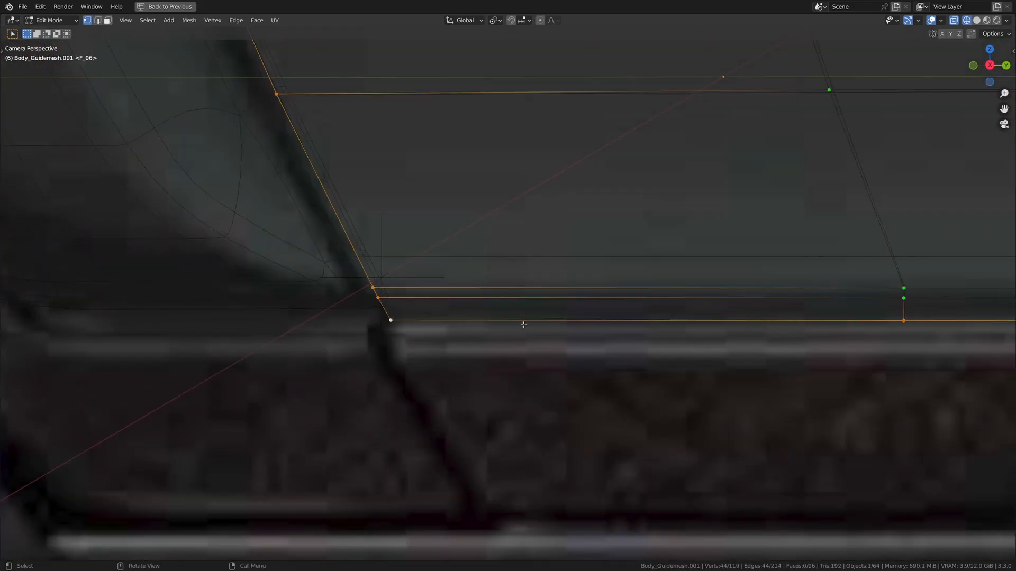
alt+click(532, 321)
key(g)
key(g)
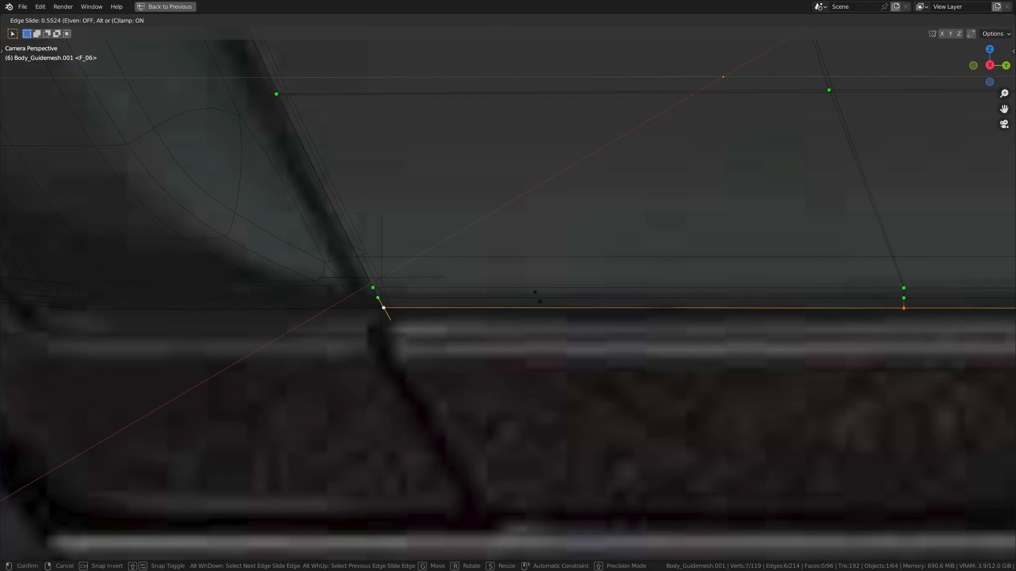
click(535, 297)
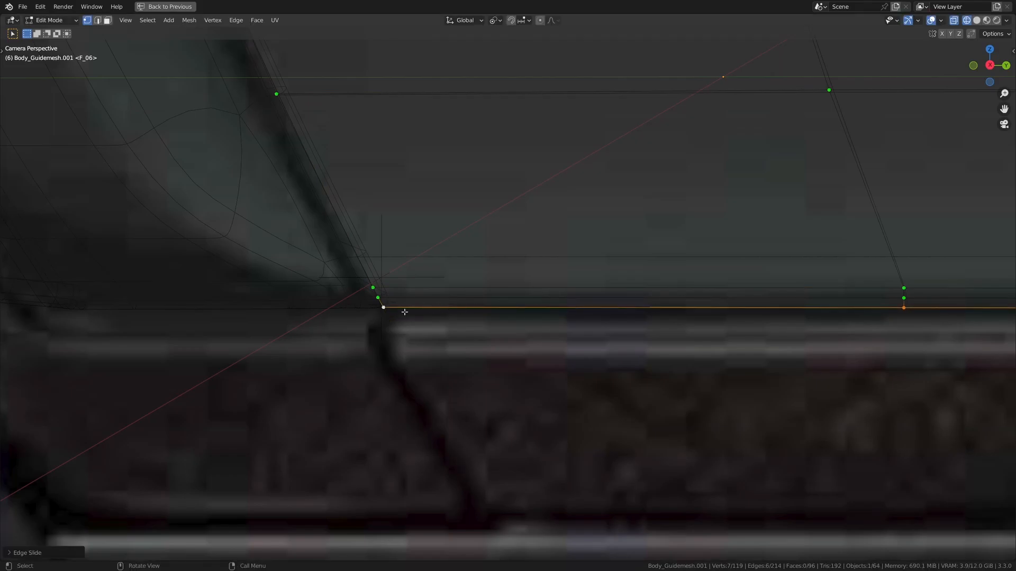
- Add a vertical loop cut close behind the door panel's front edge, using the Even and Flipped options to follow that edge
scroll(273, 309, down, 20)
shift+middle_drag(466, 222, 509, 334)
scroll(524, 275, up, 11)
shift+middle_drag(560, 275, 547, 337)
scroll(547, 337, up, 8)
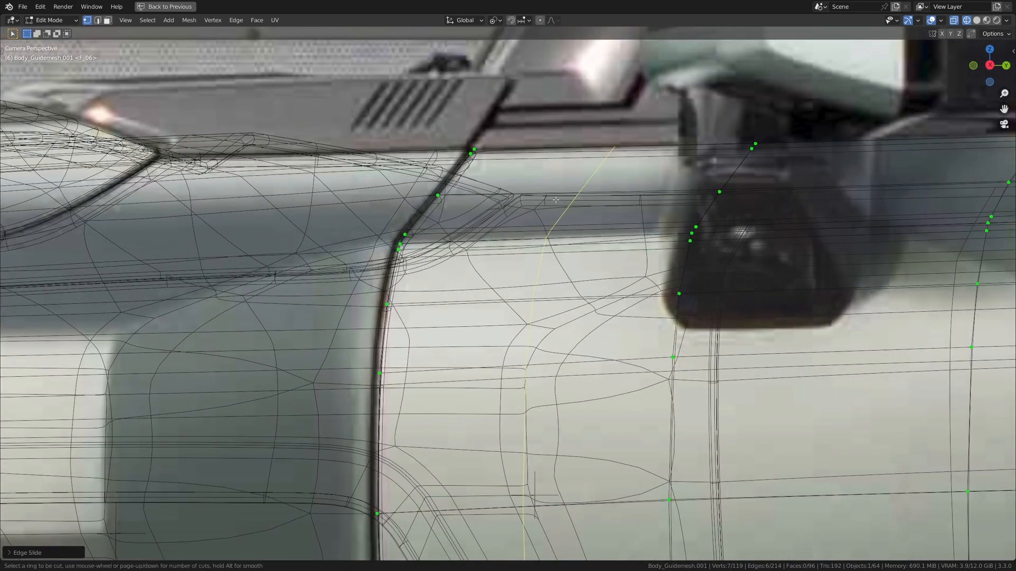
click(556, 200)
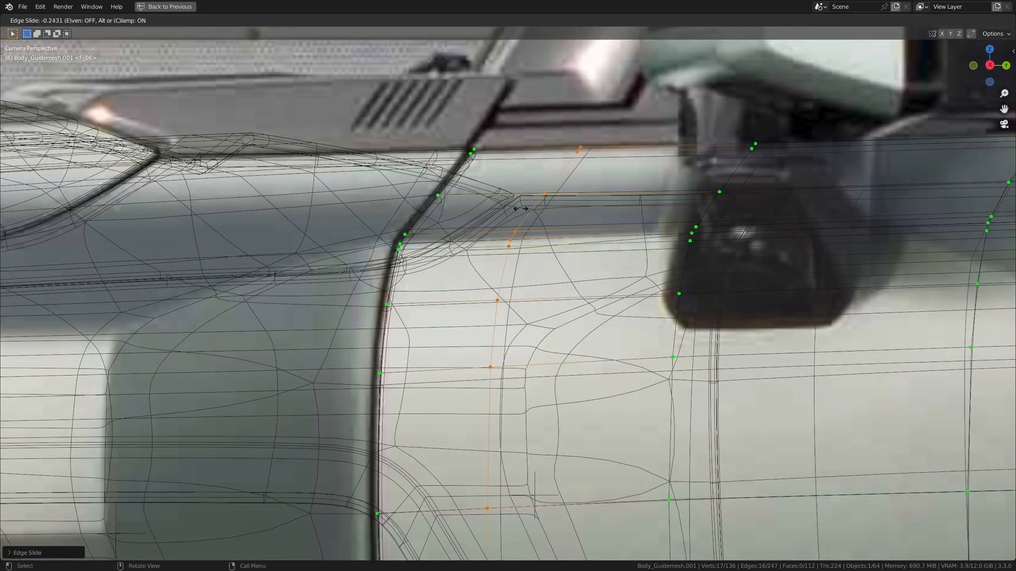
key(e)
key(f)
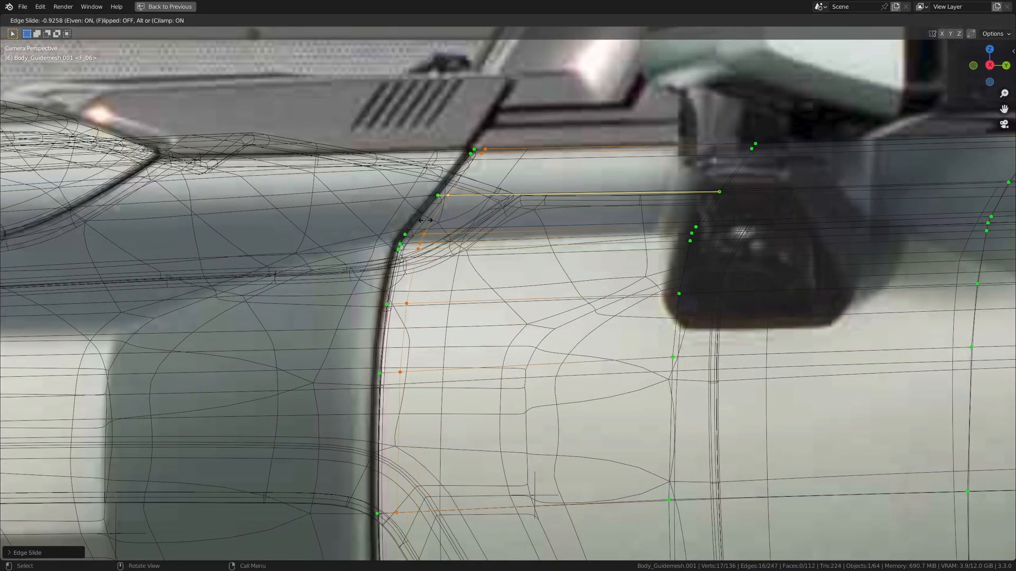
click(375, 226)
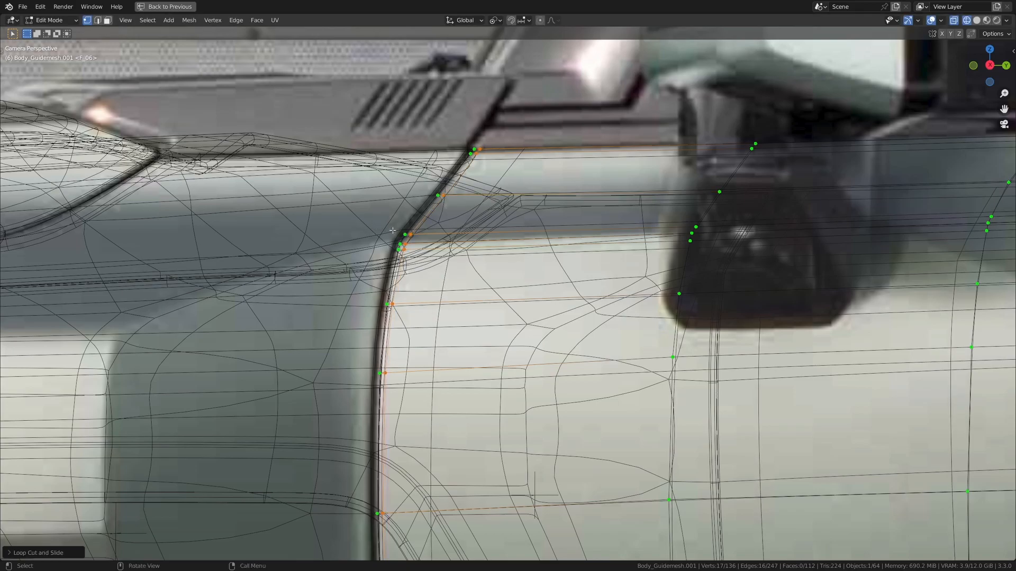
- Switch to solid shading and delete the door panel's outermost front vertex column to open a gap along the fender
key(shift+z)
middle_drag(502, 233, 528, 247)
scroll(528, 248, up, 6)
mouse_move(264, 407)
shift+middle_down()
mouse_move(574, 271)
mouse_move(635, 349)
shift+middle_up()
scroll(575, 271, up, 6)
alt+click(653, 340)
shift+middle_drag(553, 315, 545, 291)
scroll(571, 287, down, 1)
scroll(571, 287, up, 1)
key(x)
click(797, 228)
scroll(725, 249, down, 2)
- Add another loop cut behind the trimmed front edge with Even and Flipped on, at a slide factor of about -0.98
key(Tab)
middle_drag(651, 262, 556, 274)
key(alt+a)
scroll(546, 267, down, 3)
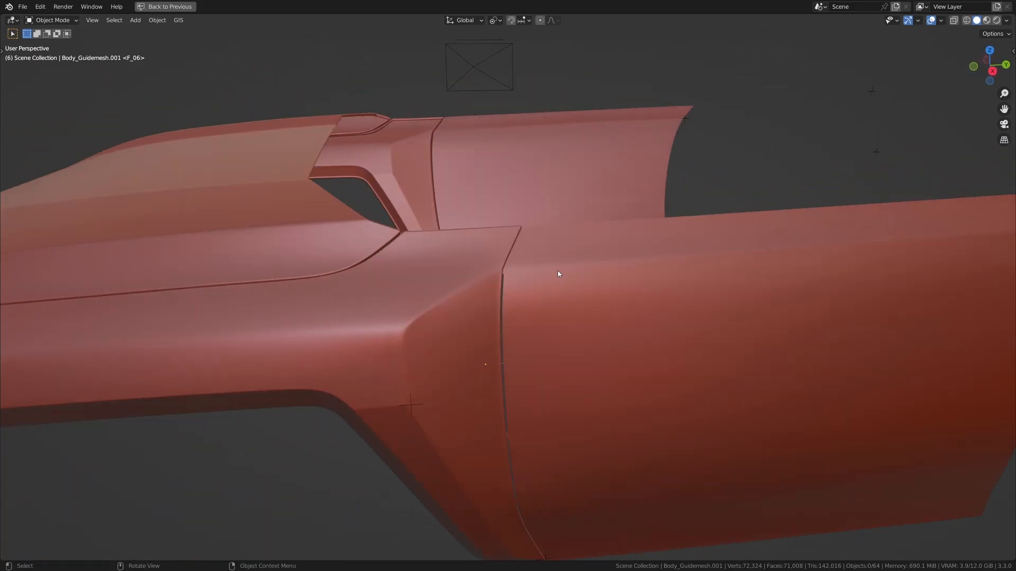
key(Tab)
scroll(581, 299, up, 2)
key(ctrl+r)
click(700, 292)
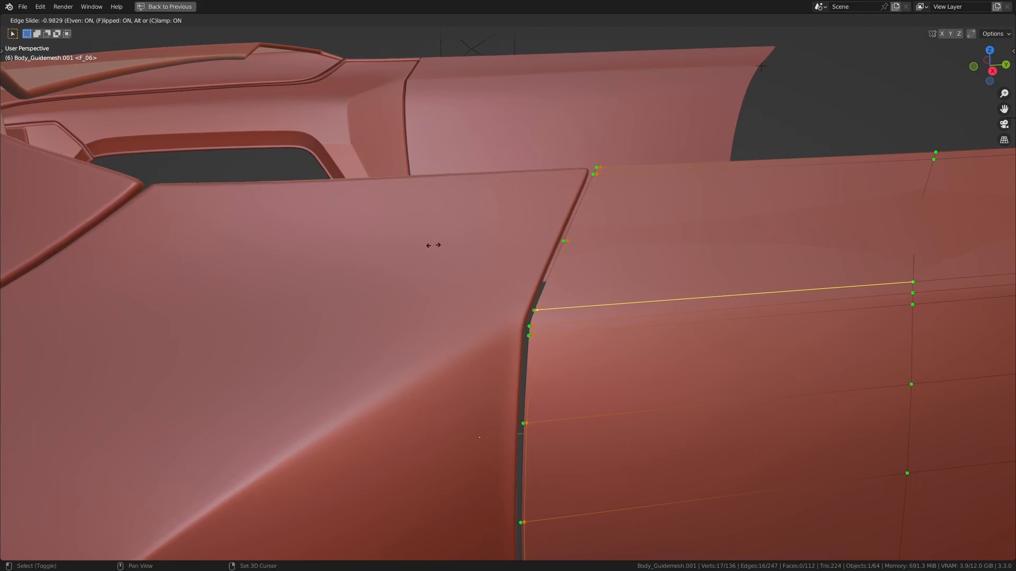
click(427, 240)
- Delete the front edge loop's vertices ahead of the new cut to widen the fender gap, and return to Object Mode
alt+click(545, 284)
key(x)
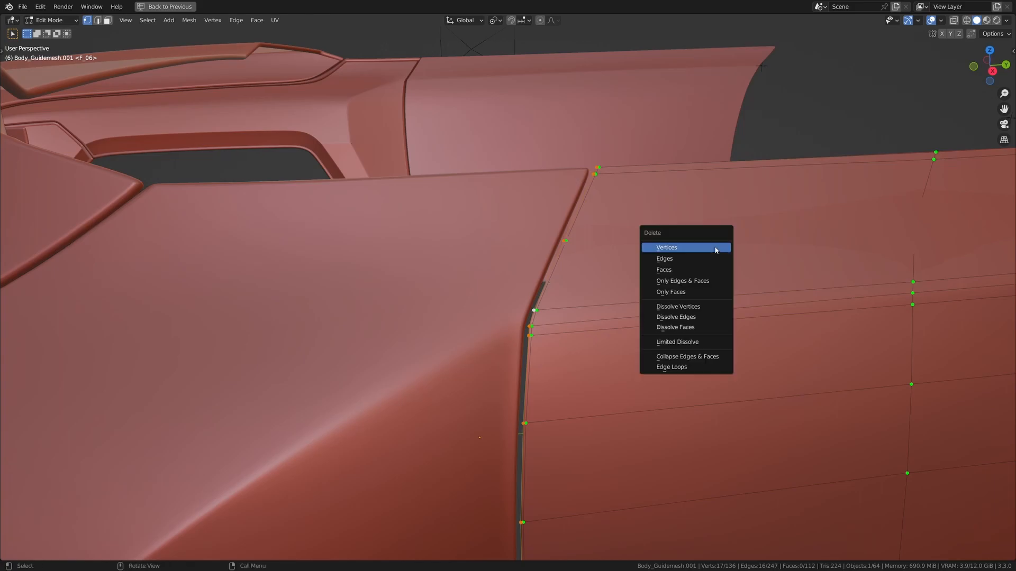
click(717, 248)
scroll(688, 280, down, 6)
key(Tab)
- Examine the gap between the front fender and the door panel from several angles
middle_drag(630, 306, 325, 271)
key(alt+a)
shift+middle_drag(681, 267, 650, 281)
click(623, 300)
scroll(651, 280, up, 2)
shift+middle_drag(699, 270, 560, 258)
- Select every lengthwise edge of the door panel in edge select mode and display the mesh in solid shading
key(Tab)
key(z)
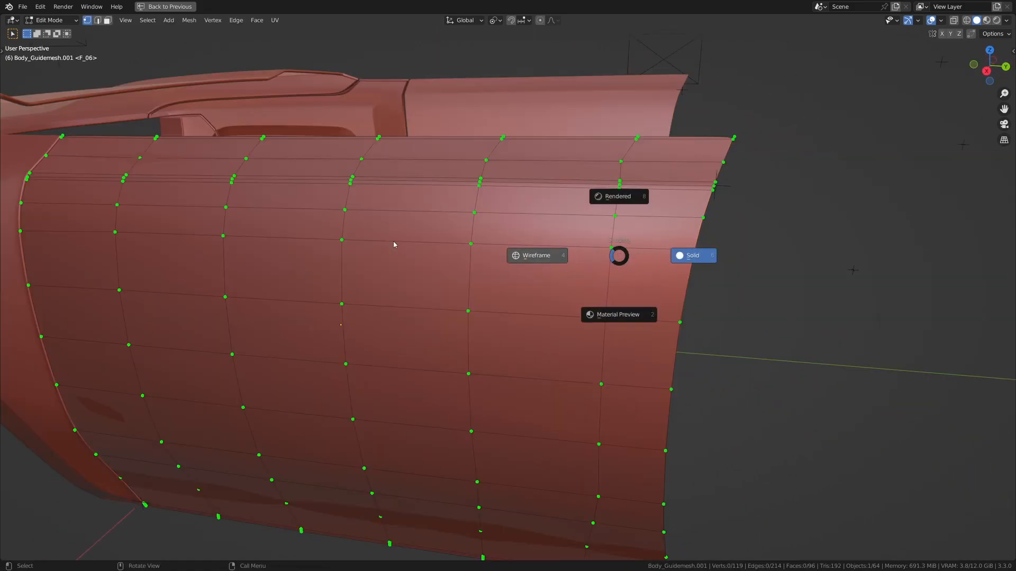
click(453, 249)
scroll(461, 247, down, 4)
middle_drag(473, 243, 487, 241)
click(98, 21)
middle_drag(338, 158, 348, 229)
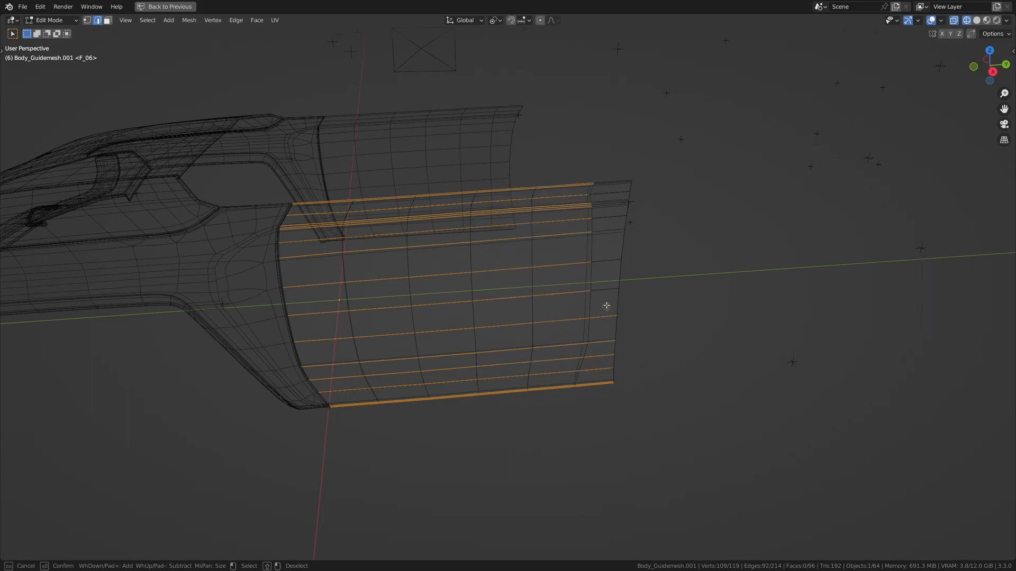
key(z)
mouse_move(506, 274)
middle_down()
mouse_move(481, 285)
mouse_move(517, 291)
mouse_move(471, 308)
mouse_move(482, 310)
middle_up()
click(528, 286)
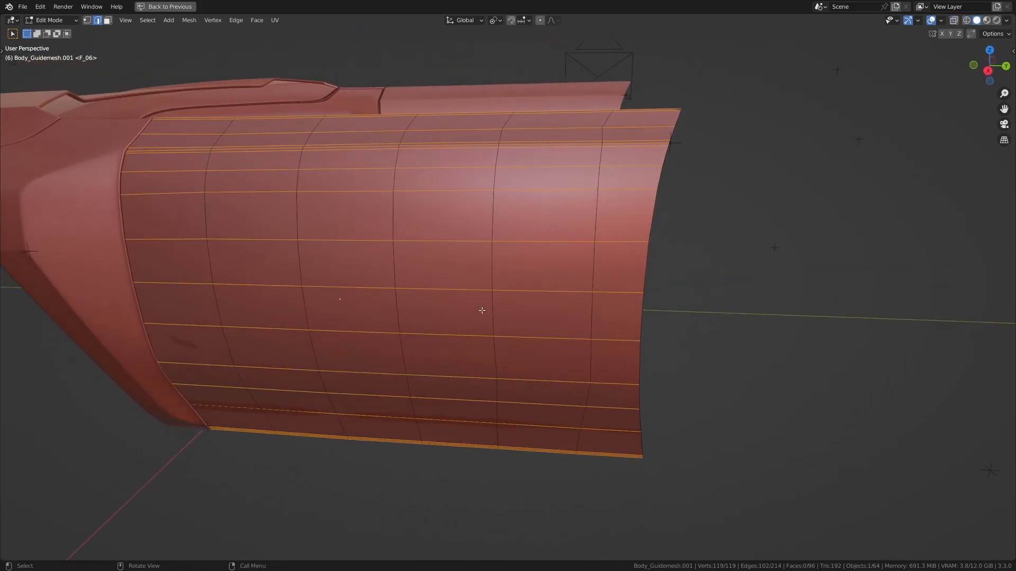
- Deselect all edges of the door panel and return to Object Mode
key(ctrl+shift+z)
middle_drag(143, 132, 465, 265)
key(Tab)
key(Tab)
mouse_move(497, 308)
middle_down()
mouse_move(535, 293)
mouse_move(519, 313)
mouse_move(532, 316)
mouse_move(512, 318)
middle_up()
key(alt+a)
key(Tab)
scroll(519, 313, down, 3)
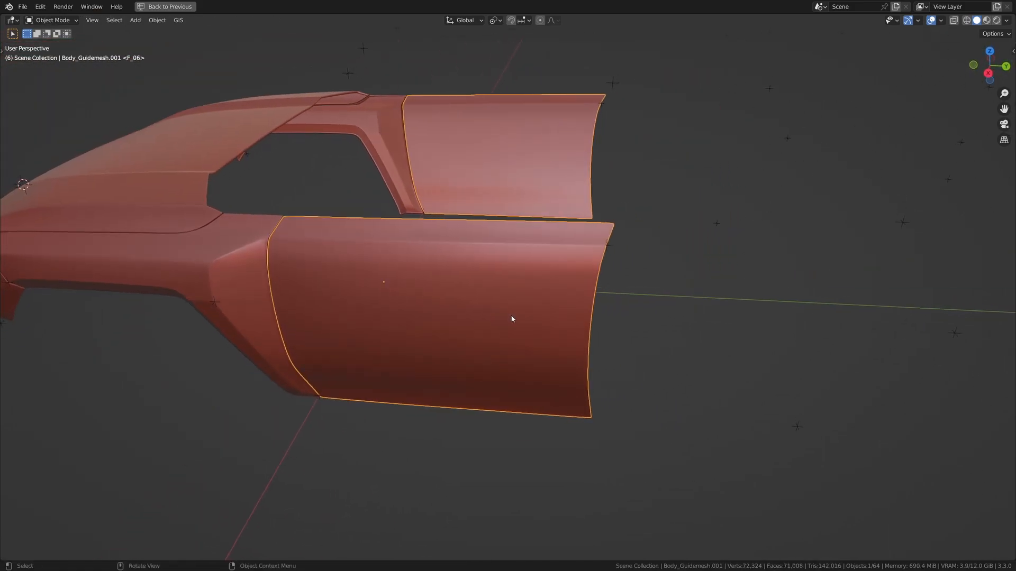
- Compare the door panel with the side reference photo, restore the four-view layout and show the front-quarter camera view in wireframe
key(KP_0)
scroll(516, 320, down, 2)
shift+middle_drag(456, 271, 434, 273)
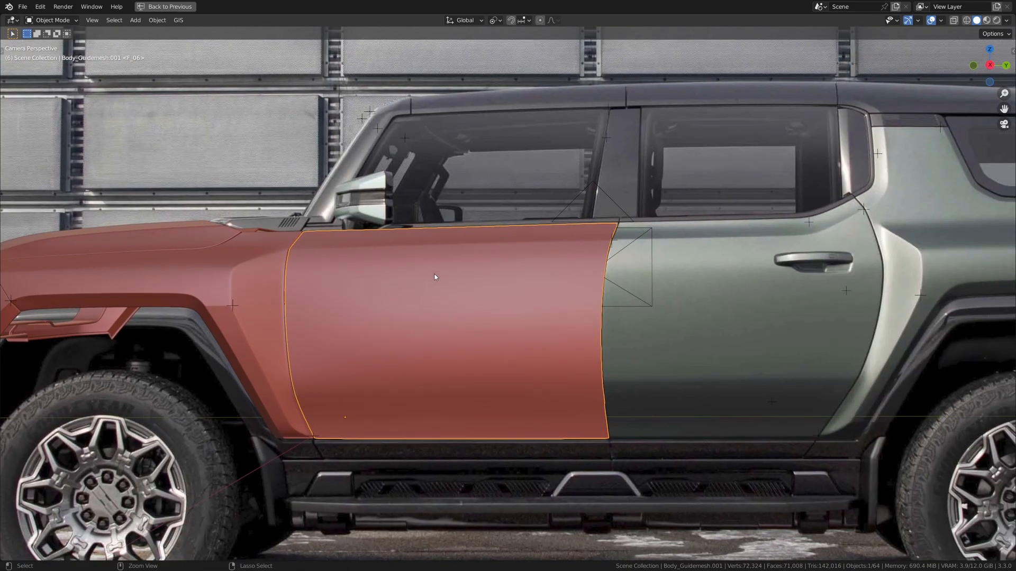
key(ctrl+space)
shift+middle_drag(351, 404, 284, 445)
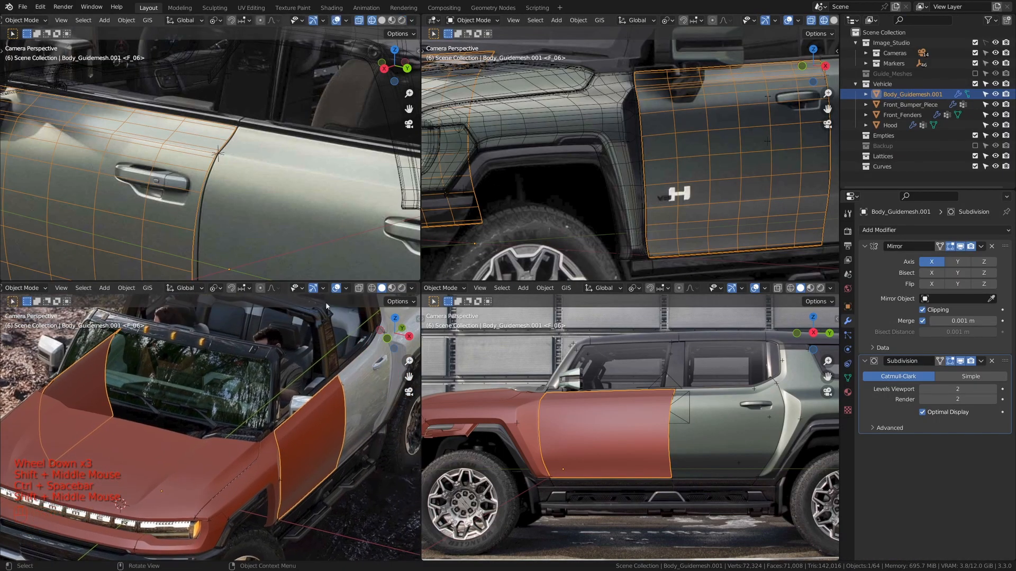
key(z)
scroll(262, 202, down, 1)
- Examine how the door panel's wireframe lines up with the rear door gap in the side-angle camera view
shift+middle_drag(262, 201, 295, 180)
scroll(294, 179, up, 2)
shift+middle_drag(238, 233, 269, 78)
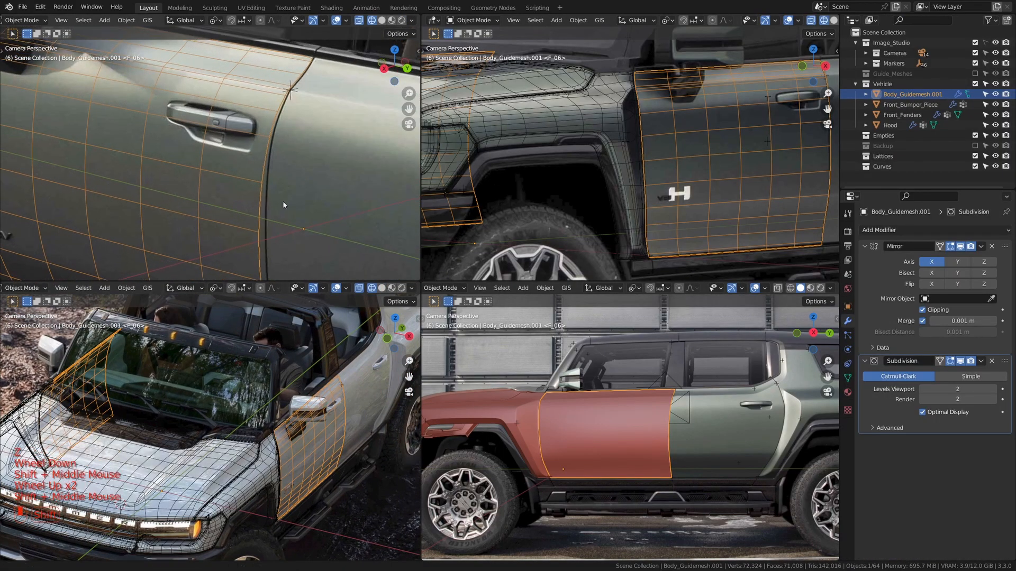
scroll(282, 201, down, 2)
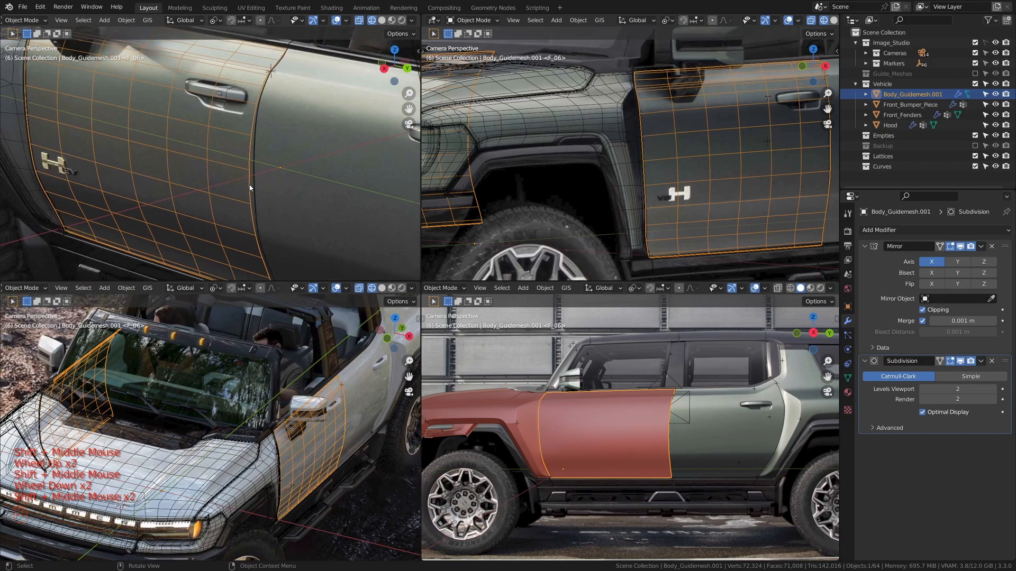
scroll(260, 138, down, 2)
shift+middle_drag(262, 141, 273, 152)
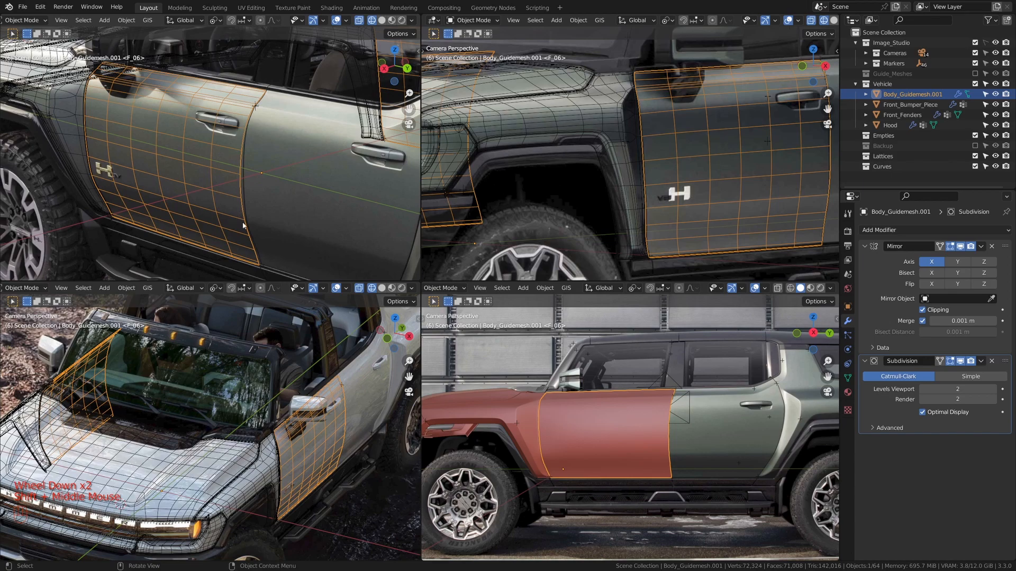
shift+middle_drag(244, 229, 246, 212)
scroll(246, 213, up, 1)
scroll(246, 212, down, 1)
shift+middle_drag(270, 102, 256, 108)
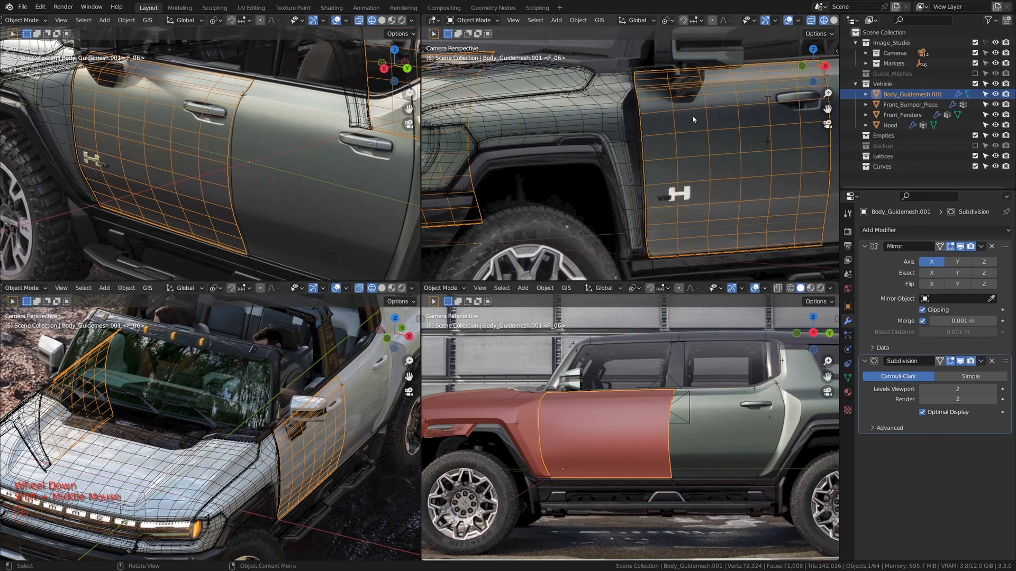
- Add a Shrinkwrap modifier to the door panel targeting Body_Guidemesh, and enable the Guide_Meshes collection
click(921, 230)
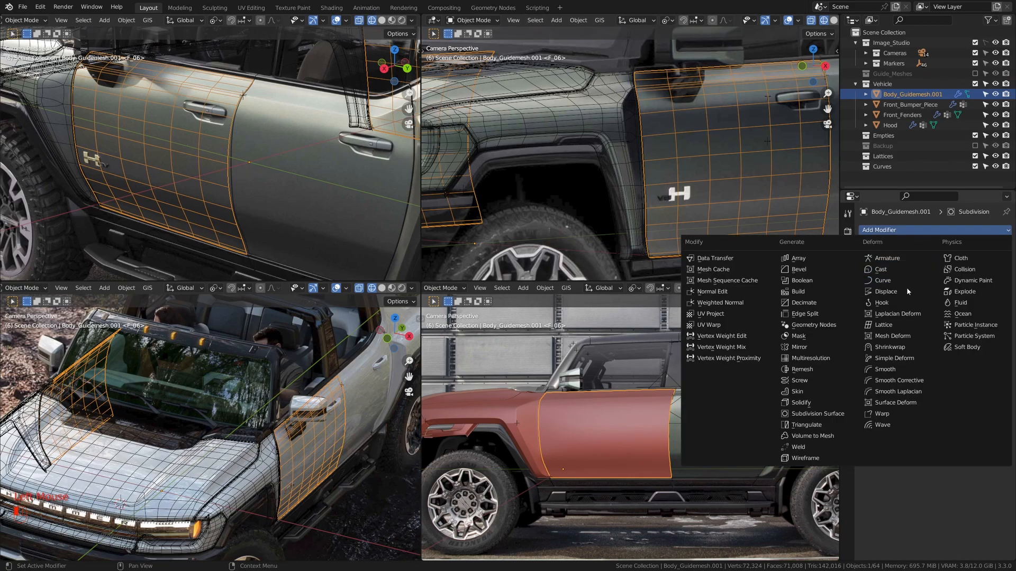
click(897, 344)
scroll(942, 455, down, 3)
click(951, 487)
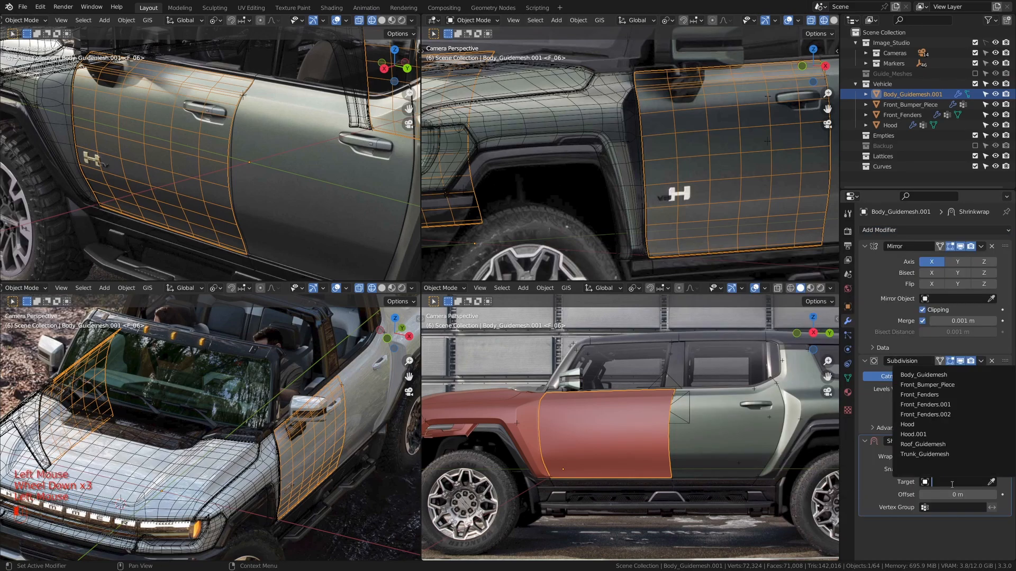
click(934, 378)
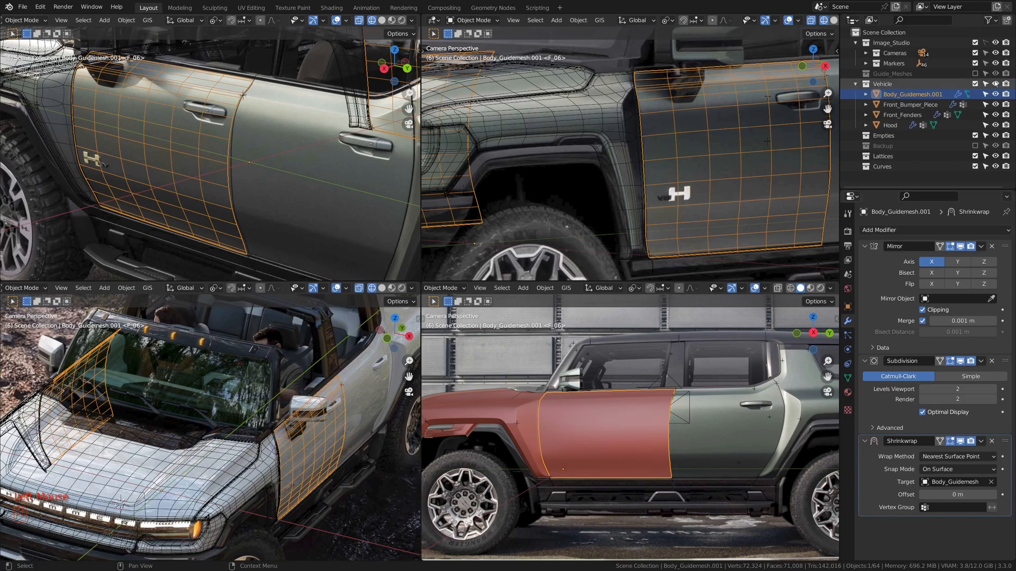
click(975, 73)
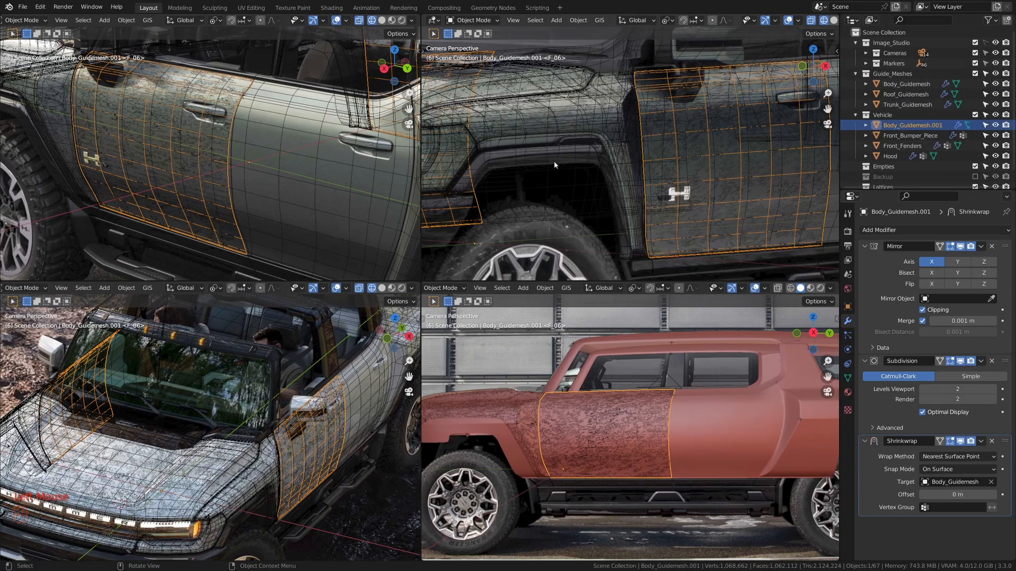
- Open Body_Guidemesh in Edit Mode with vertex select active and clear its selection
click(276, 174)
scroll(297, 179, up, 3)
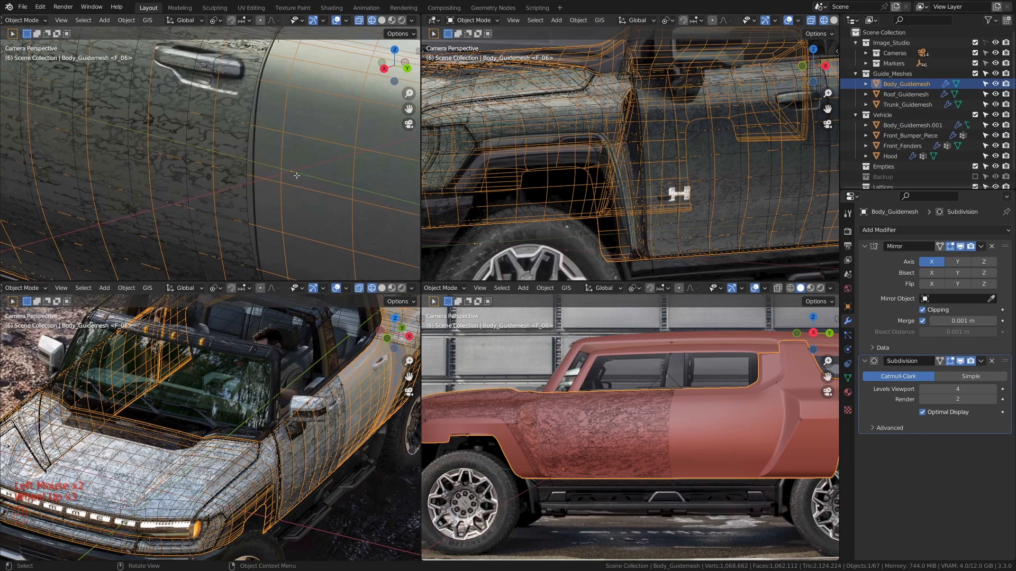
key(Tab)
shift+middle_drag(297, 179, 332, 176)
scroll(332, 176, down, 2)
key(a)
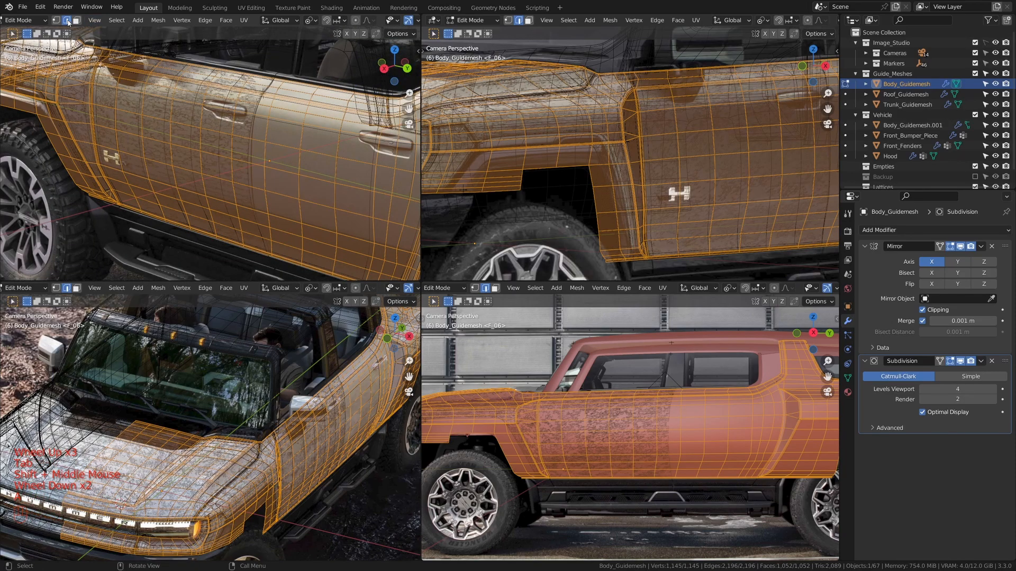
click(57, 20)
scroll(257, 157, up, 2)
key(a)
key(a)
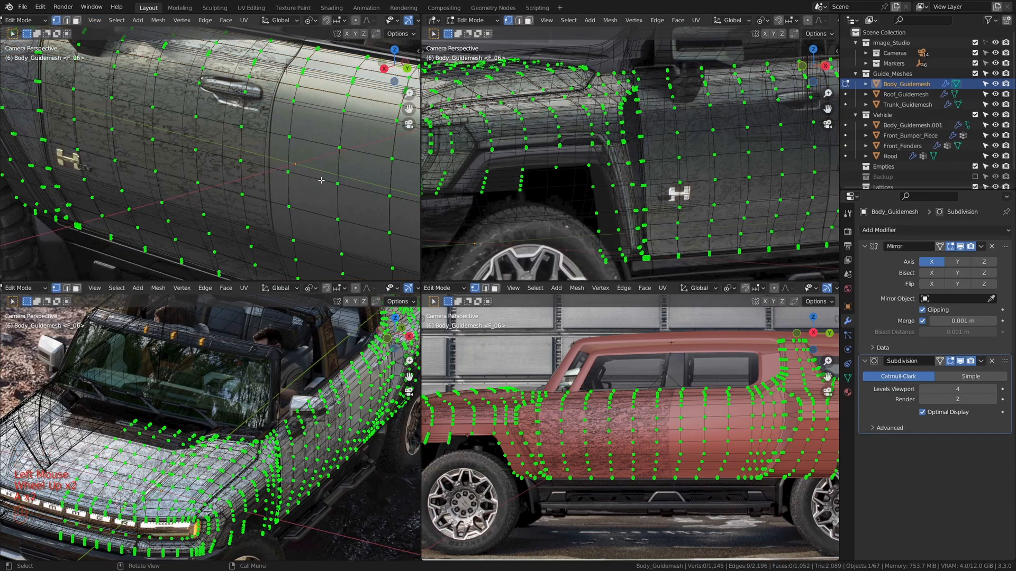
- Examine the guide mesh against the photographed door surface and handle area in the camera view
scroll(256, 157, down, 2)
shift+middle_drag(251, 159, 305, 164)
scroll(275, 161, up, 1)
scroll(320, 166, up, 1)
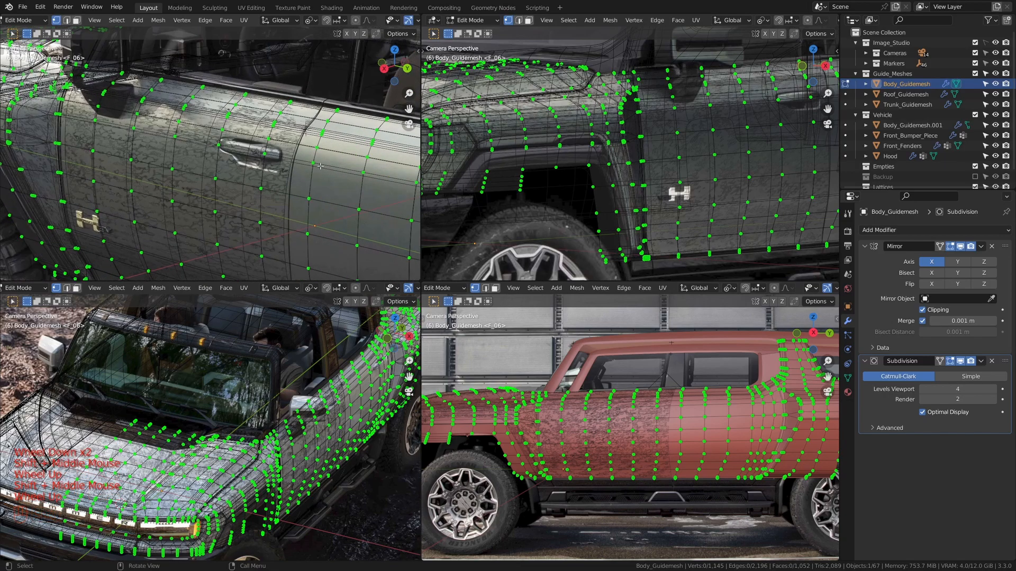
key(z)
shift+middle_drag(391, 166, 329, 179)
scroll(328, 178, up, 1)
key(z)
click(271, 166)
key(z)
scroll(180, 173, down, 2)
mouse_move(180, 173)
shift+middle_down()
mouse_move(281, 172)
mouse_move(255, 89)
shift+middle_up()
key(z)
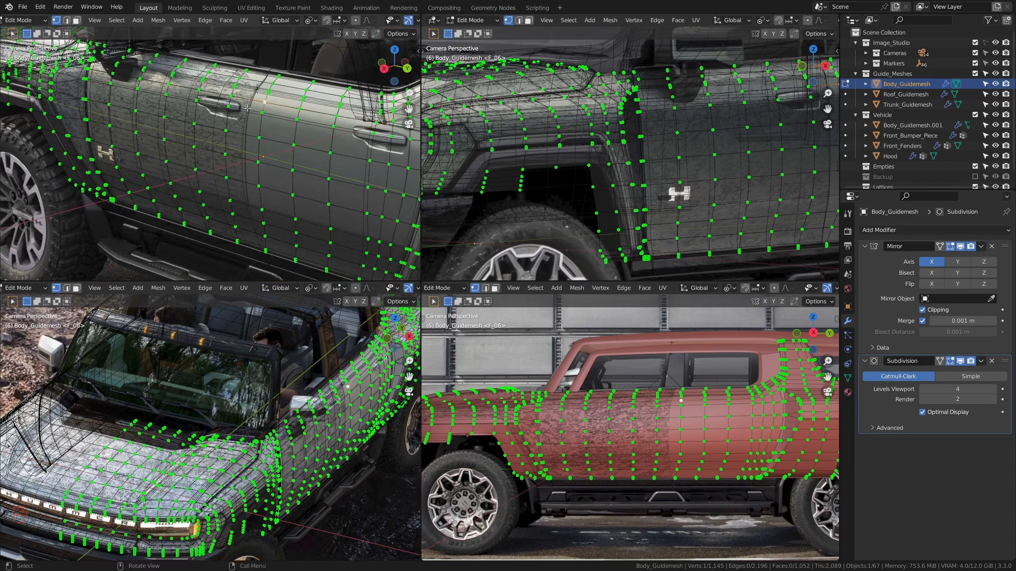
shift+middle_drag(247, 157, 311, 144)
scroll(311, 144, up, 1)
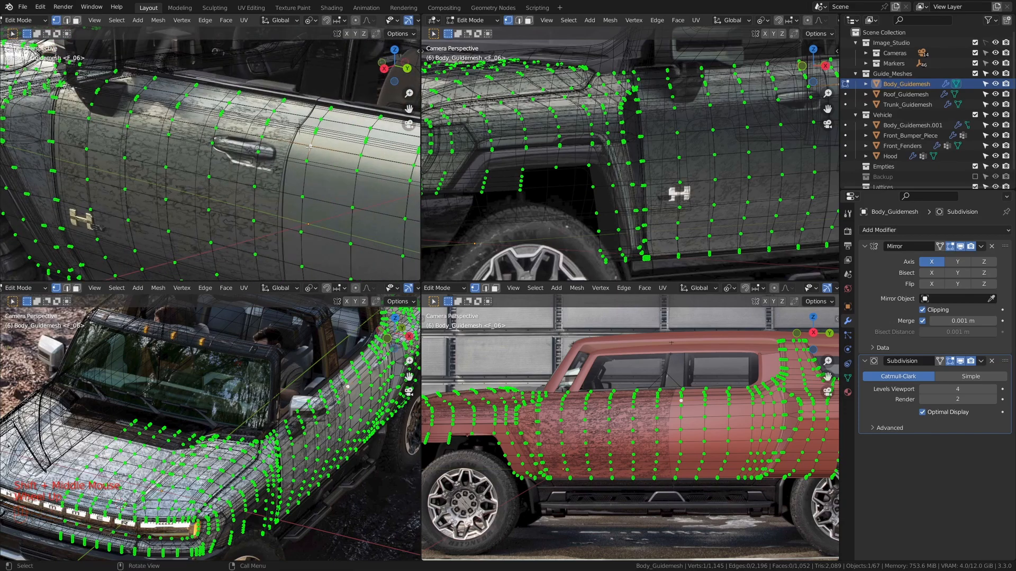
- Select the guide mesh's vertex row along the upper door, from its front edge to just past the handle
scroll(223, 146, up, 1)
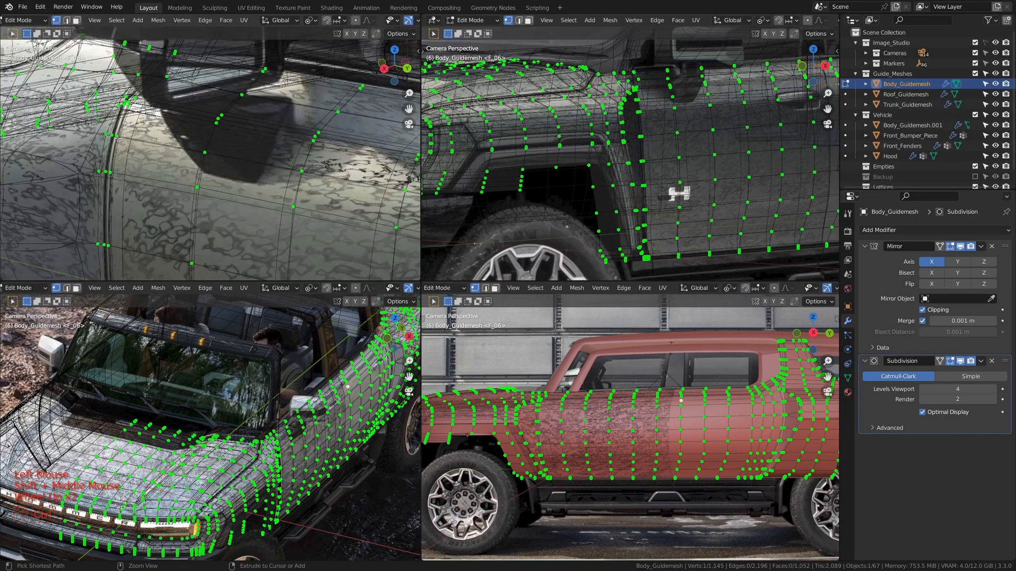
ctrl+click(157, 150)
scroll(589, 167, down, 2)
shift+middle_drag(589, 166, 725, 183)
scroll(608, 159, up, 2)
scroll(683, 162, up, 2)
shift+middle_drag(725, 183, 725, 148)
scroll(704, 164, down, 1)
shift+middle_drag(672, 196, 686, 166)
scroll(686, 166, up, 1)
- Scale the selected upper-door vertex row to about 0.74 along global X, relative to its front vertex
shift+middle_drag(268, 189, 254, 185)
scroll(254, 185, down, 3)
shift+middle_drag(254, 185, 136, 153)
scroll(143, 155, up, 2)
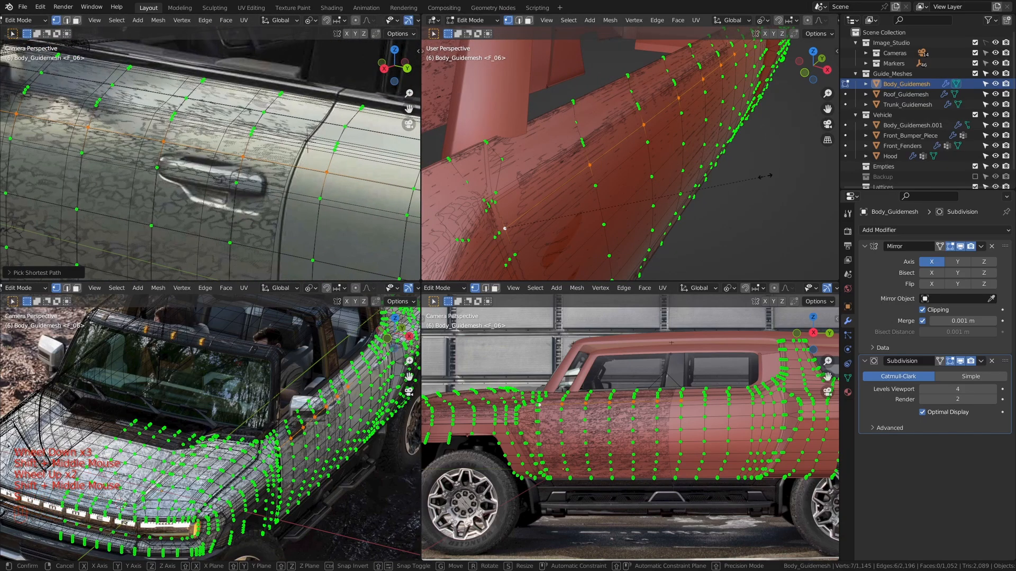
key(s)
key(x)
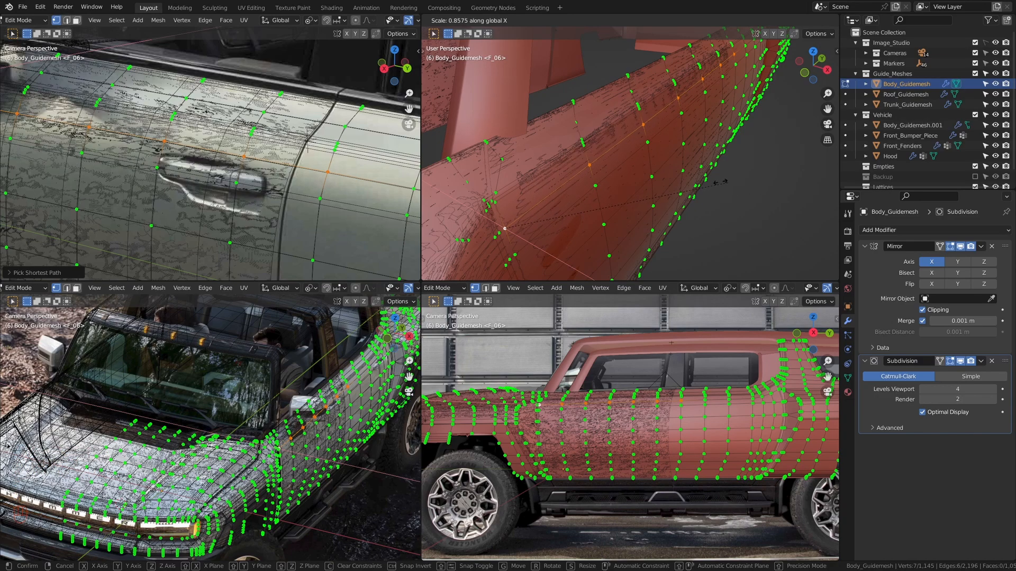
click(693, 179)
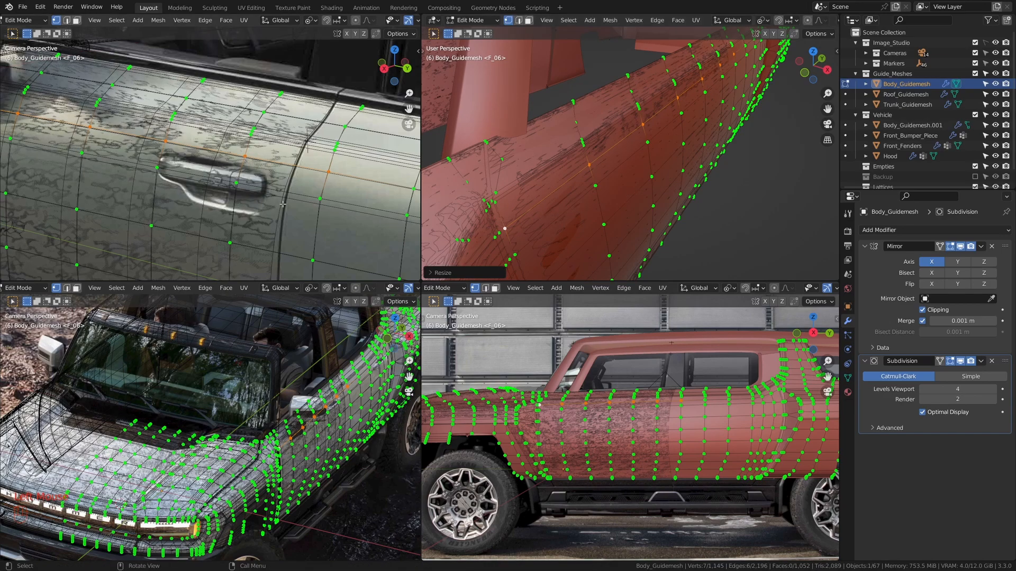
- Select the front door's vertex row running through the handle and scale it to about 0.85 along global X, relative to its front vertex
middle_drag(716, 110, 743, 68)
click(743, 68)
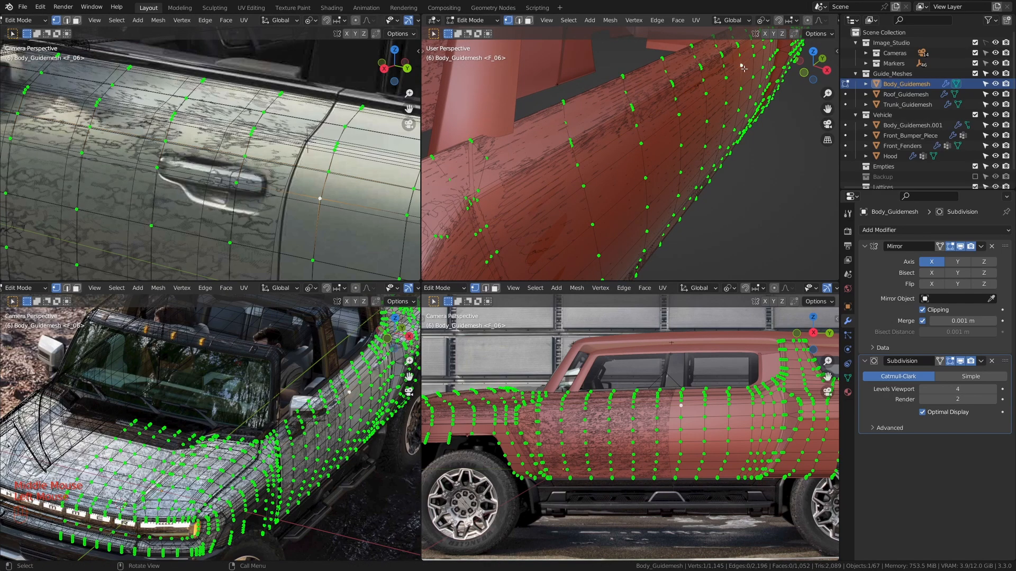
ctrl+click(492, 257)
middle_drag(492, 257, 673, 175)
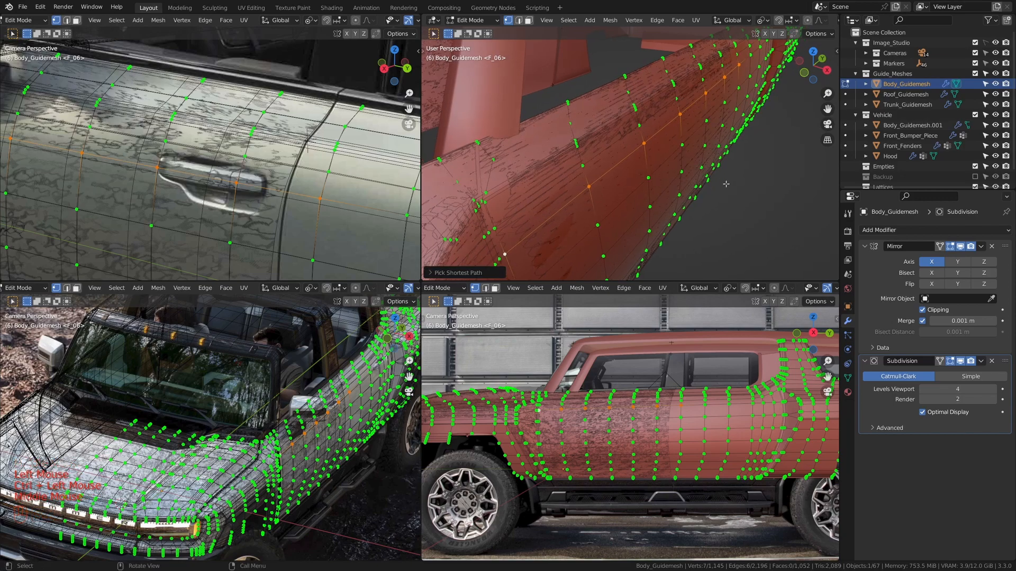
key(s)
key(x)
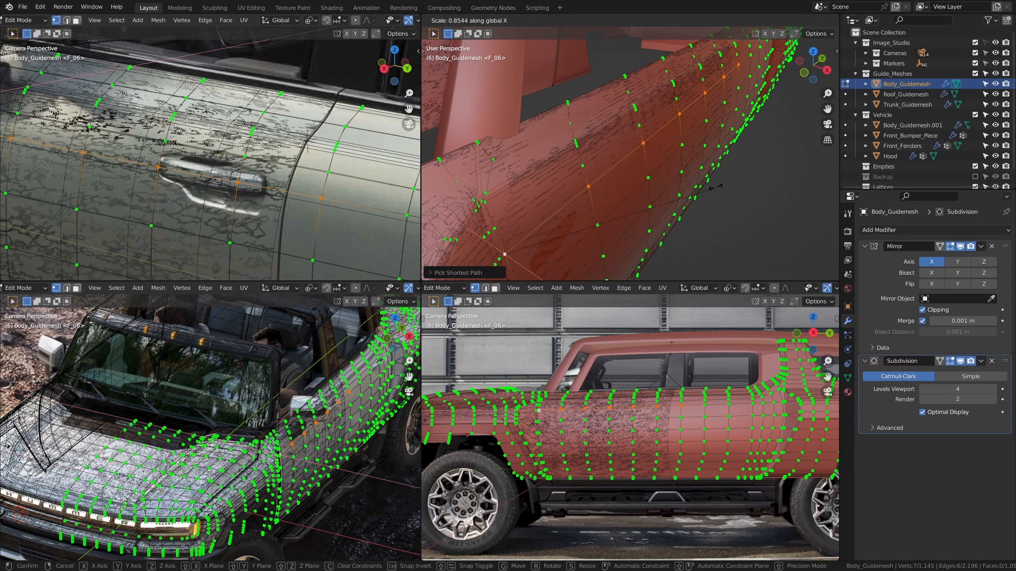
click(715, 186)
- Select the front door's vertex row just below the handle and scale it to about 0.7 along global X, relative to its front vertex
scroll(715, 187, down, 2)
shift+middle_drag(716, 186, 693, 133)
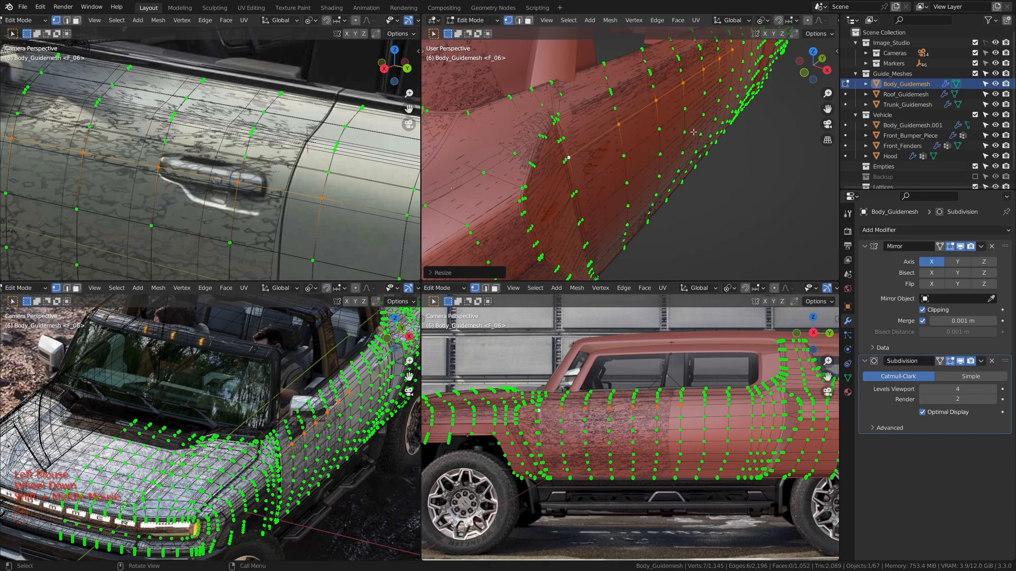
double_click(732, 70)
ctrl+click(595, 178)
shift+middle_drag(594, 178, 749, 163)
key(s)
key(x)
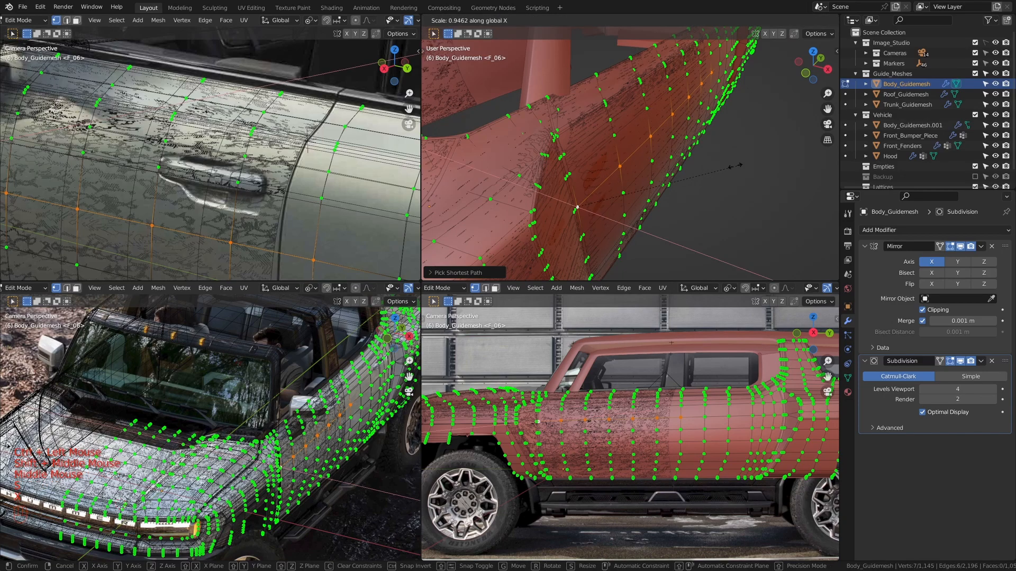
click(689, 168)
- Select the second vertex row below the front door handle and scale it to about 0.97 along global X, relative to its front vertex
scroll(688, 168, down, 1)
shift+middle_drag(688, 167, 678, 130)
click(693, 94)
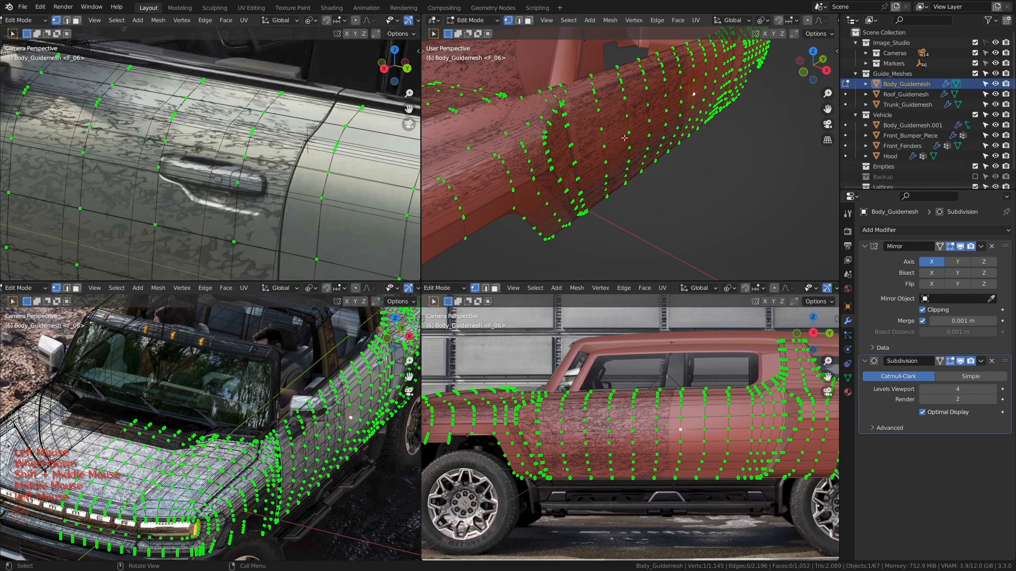
ctrl+click(576, 162)
middle_drag(578, 163, 587, 162)
scroll(588, 162, up, 1)
key(s)
key(x)
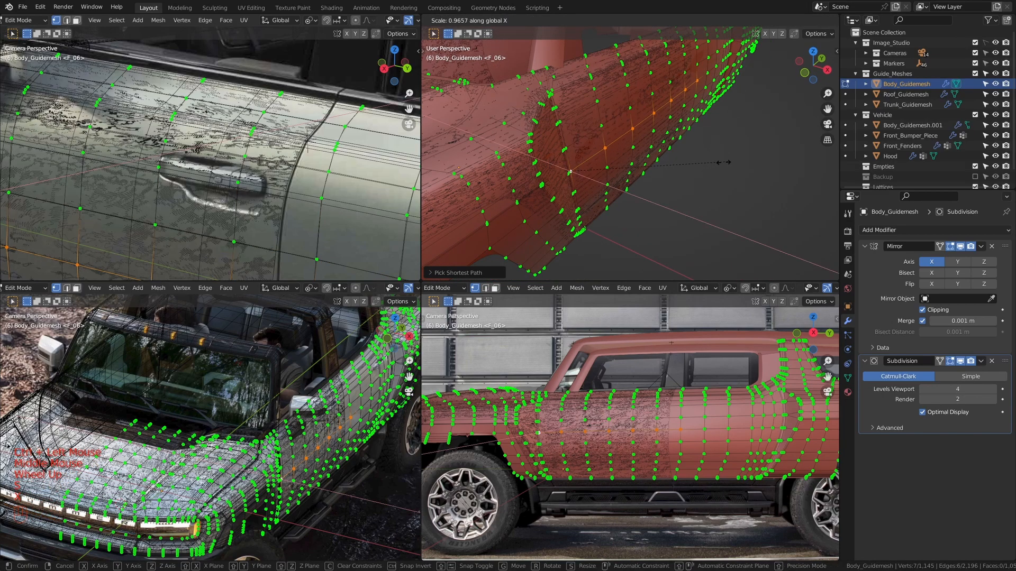
click(724, 162)
- Scale the selected mid-height front door row again, to about 0.75 along global X
scroll(238, 201, down, 1)
scroll(238, 127, up, 1)
shift+middle_drag(238, 201, 238, 121)
shift+middle_drag(238, 159, 240, 111)
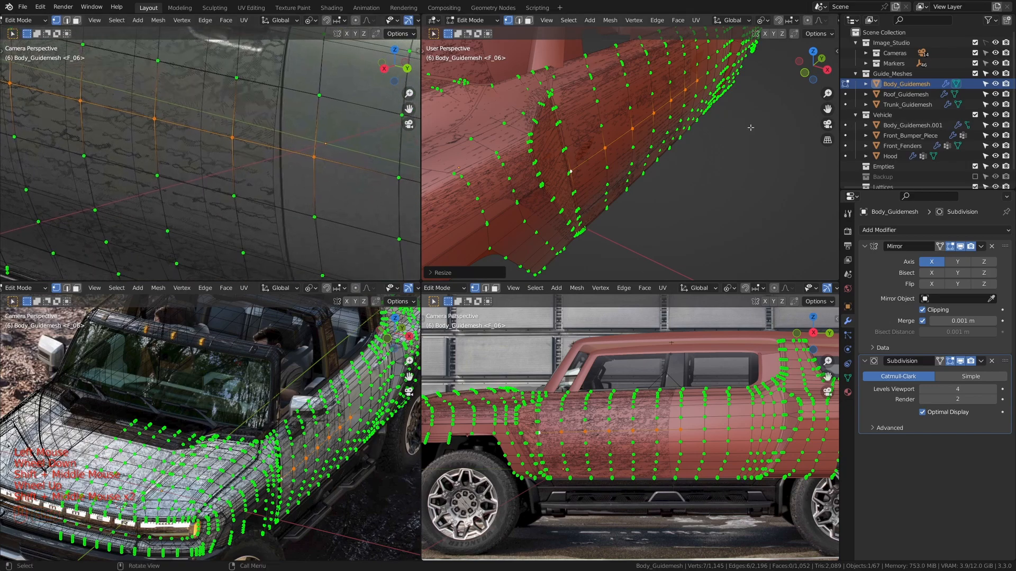
key(s)
key(x)
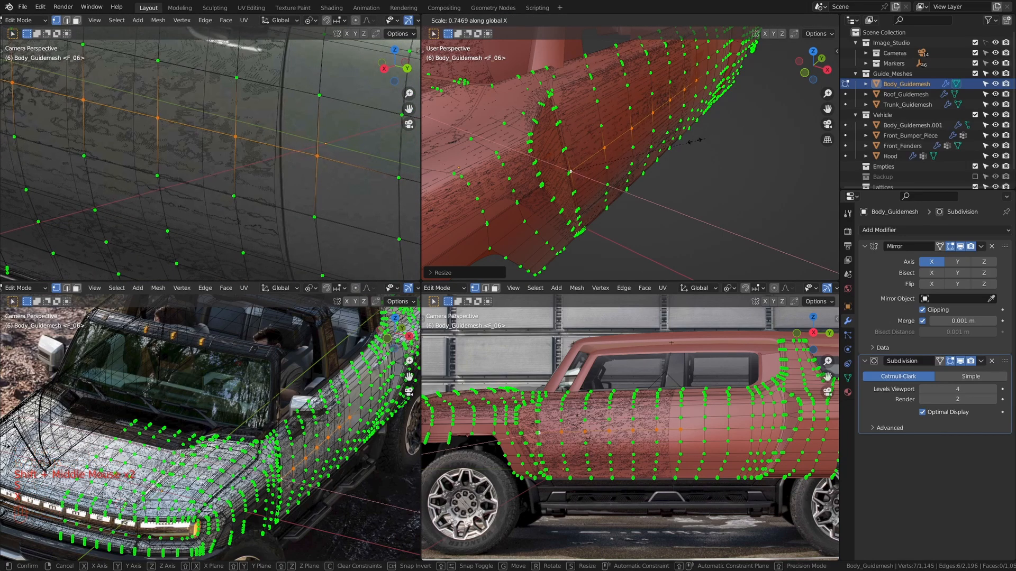
click(696, 105)
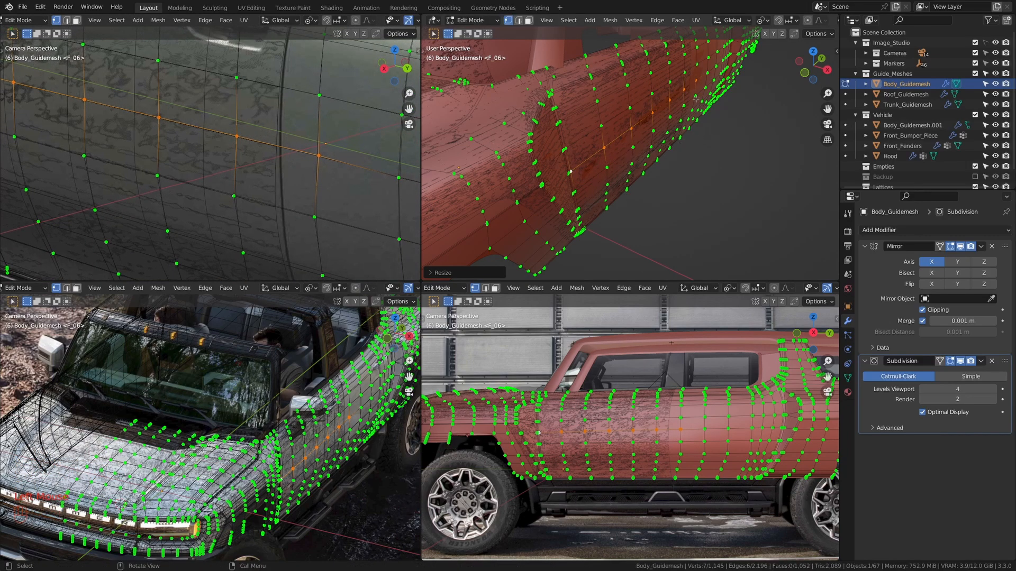
- Select the third vertex row below the front door handle and scale it to about 0.63 along global X, relative to its front vertex
click(694, 98)
ctrl+click(589, 188)
middle_drag(589, 187, 743, 177)
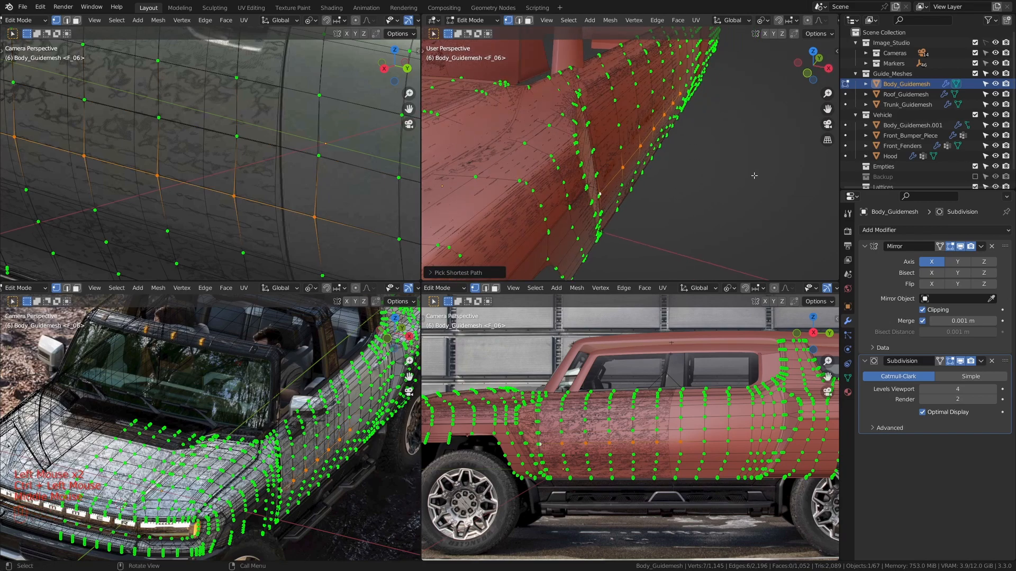
key(s)
key(x)
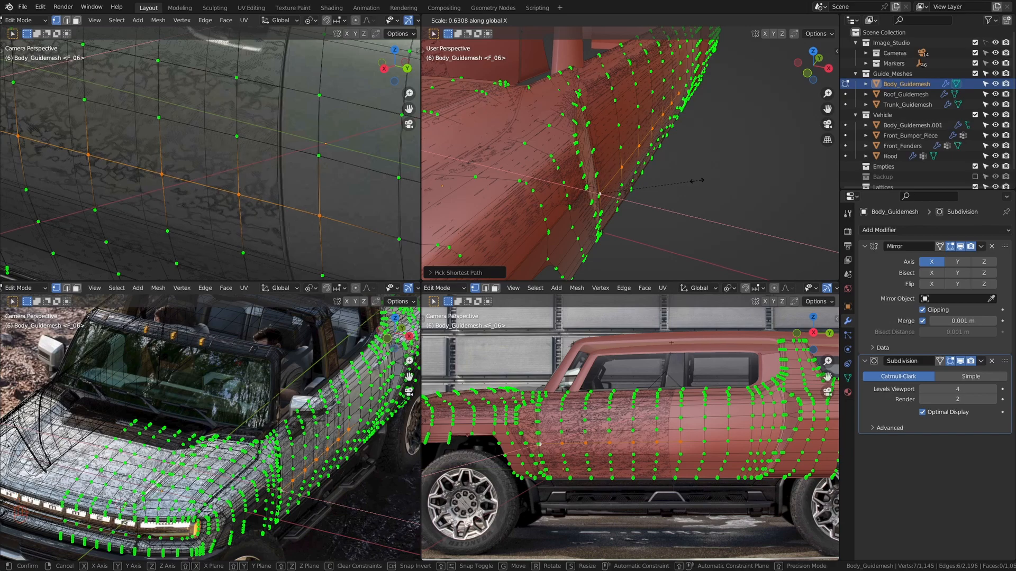
click(697, 181)
- Select the fourth vertex row below the front door handle and shrink it along global X, relative to its front vertex
shift+middle_drag(697, 181, 652, 107)
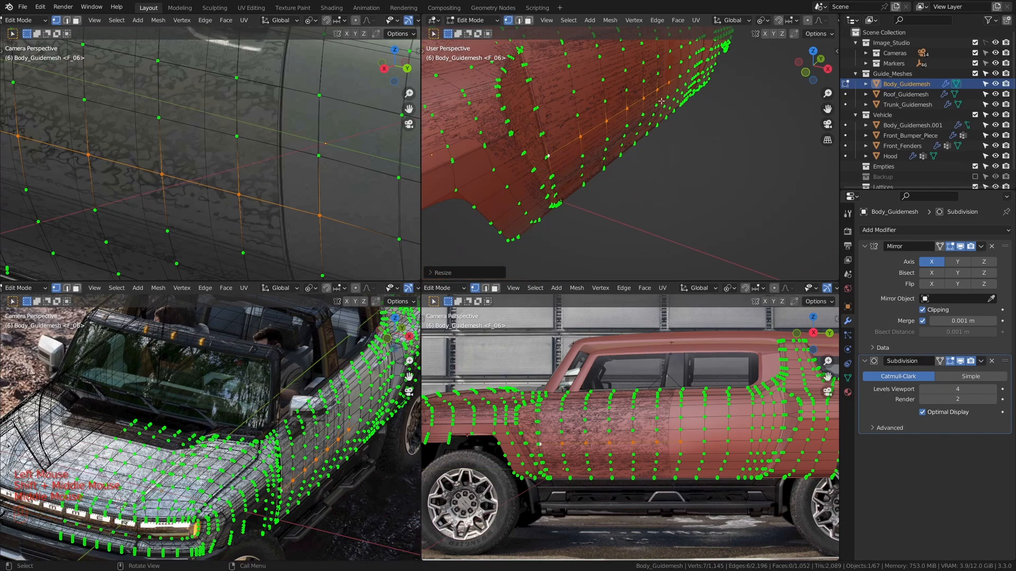
click(672, 89)
scroll(672, 89, up, 1)
ctrl+click(537, 182)
middle_drag(537, 182, 582, 170)
key(s)
key(x)
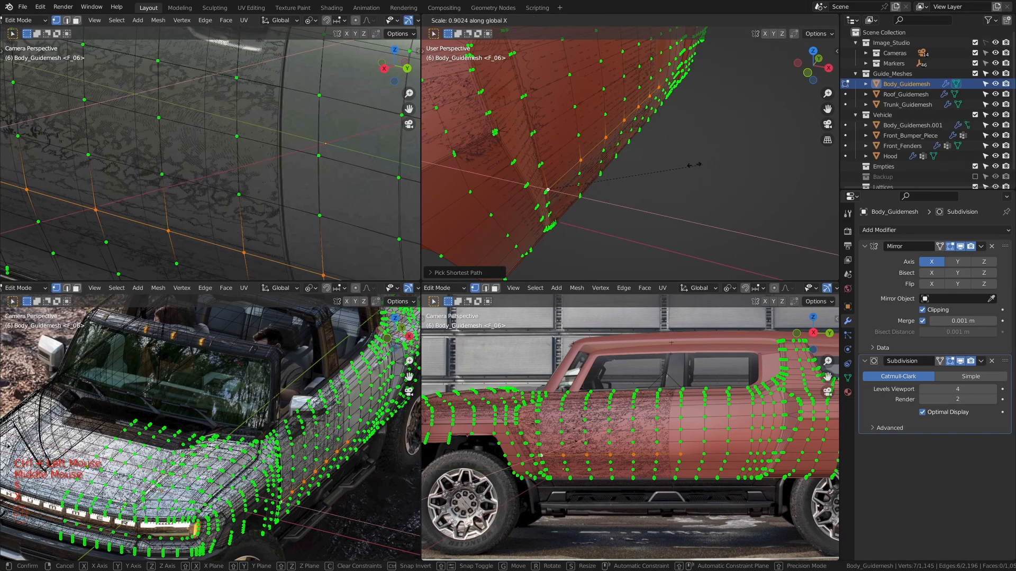
click(666, 166)
- Select the second vertex row above the front door's bottom edge and scale it to about 0.70 along global X, relative to its front vertex
scroll(666, 166, down, 1)
shift+middle_drag(667, 166, 739, 125)
scroll(635, 183, up, 2)
click(705, 136)
scroll(705, 136, down, 1)
ctrl+click(508, 193)
middle_drag(508, 193, 509, 193)
scroll(312, 206, down, 1)
shift+middle_drag(312, 206, 324, 144)
key(s)
key(x)
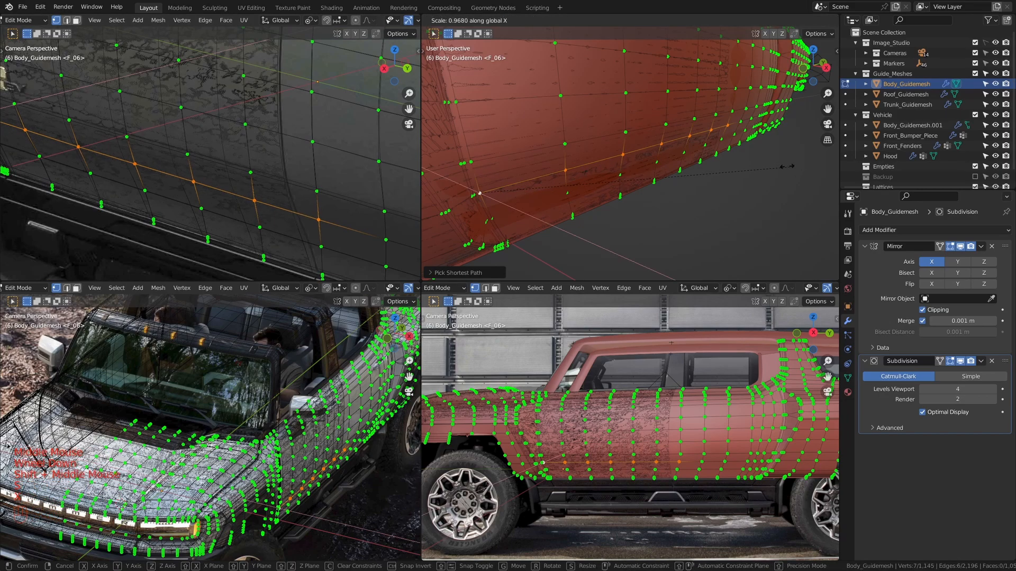
click(705, 170)
- Select the vertex row just above the front door's bottom edge and scale it to about 0.60 along global X, relative to its front vertex
middle_drag(701, 170, 678, 164)
click(711, 152)
shift+middle_drag(456, 193, 761, 199)
ctrl+click(531, 185)
key(s)
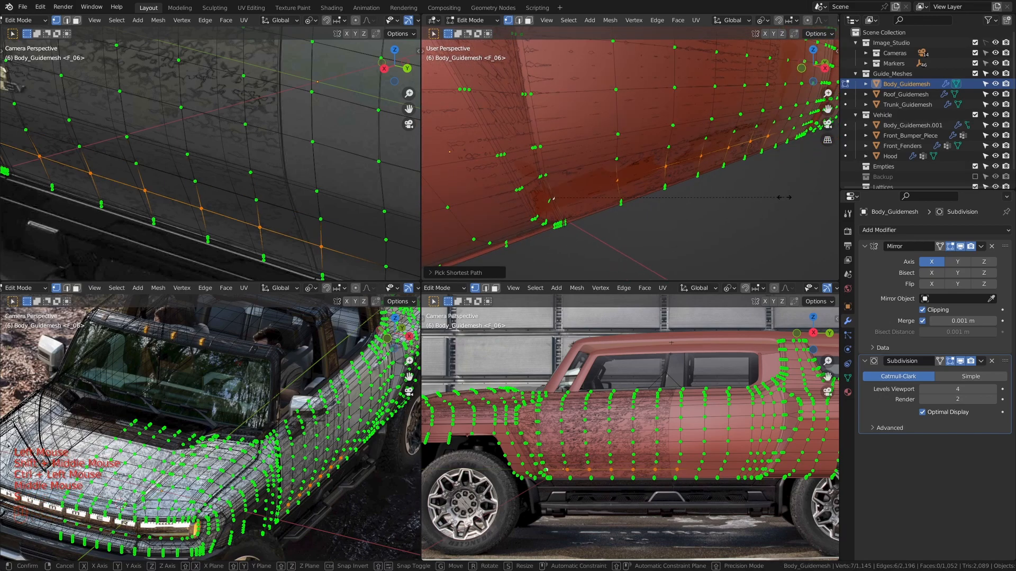
key(x)
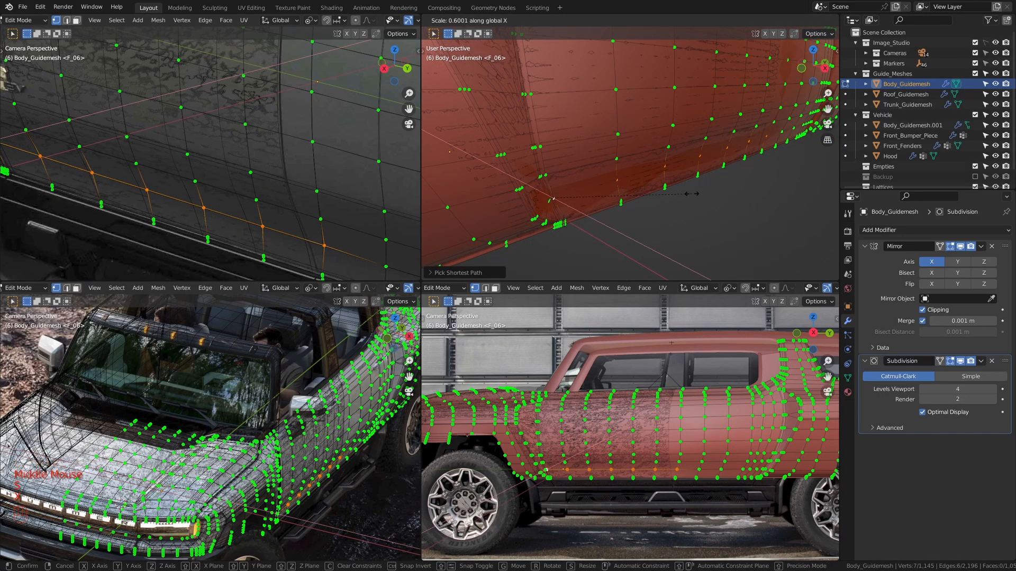
click(691, 193)
- Select the vertex rows forming the front door's bottom edge and shrink them along global X, relative to their front vertex
scroll(693, 193, down, 1)
shift+middle_drag(692, 193, 717, 154)
middle_drag(717, 154, 698, 163)
scroll(647, 184, up, 1)
shift+middle_drag(613, 189, 592, 179)
ctrl+shift+click(581, 182)
shift+middle_drag(688, 170, 653, 191)
scroll(617, 190, down, 1)
middle_drag(653, 191, 659, 191)
key(s)
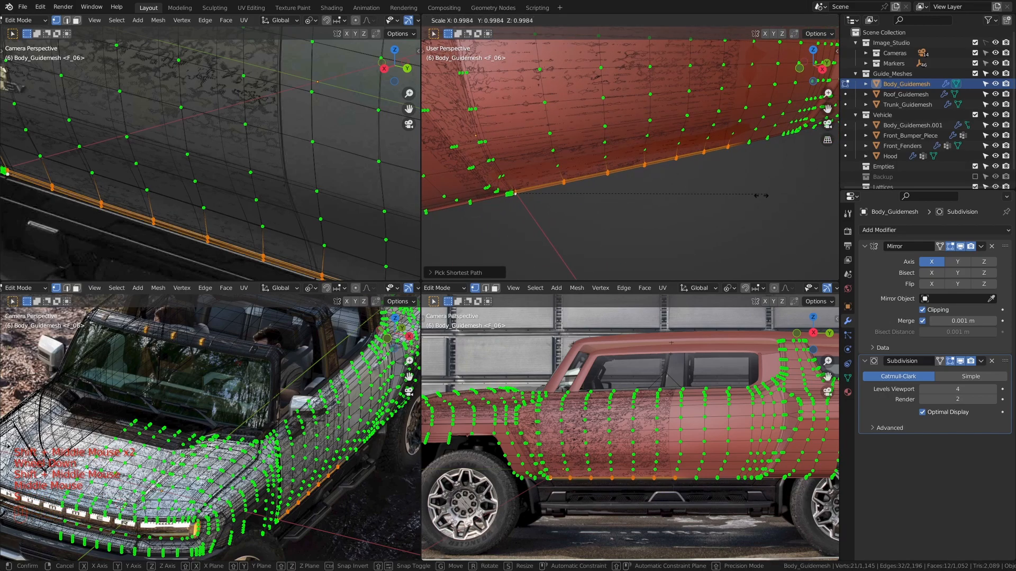
key(x)
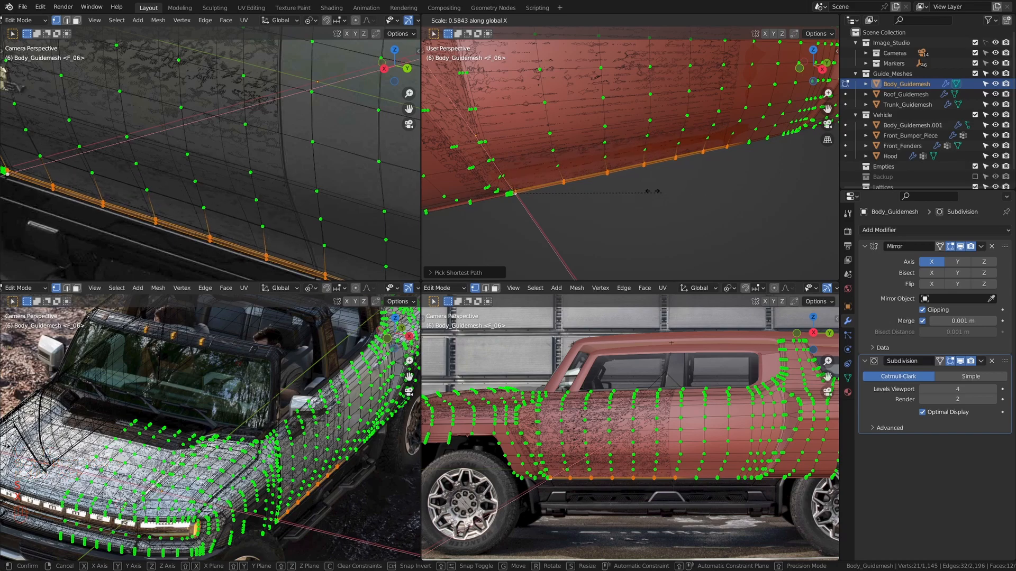
click(634, 190)
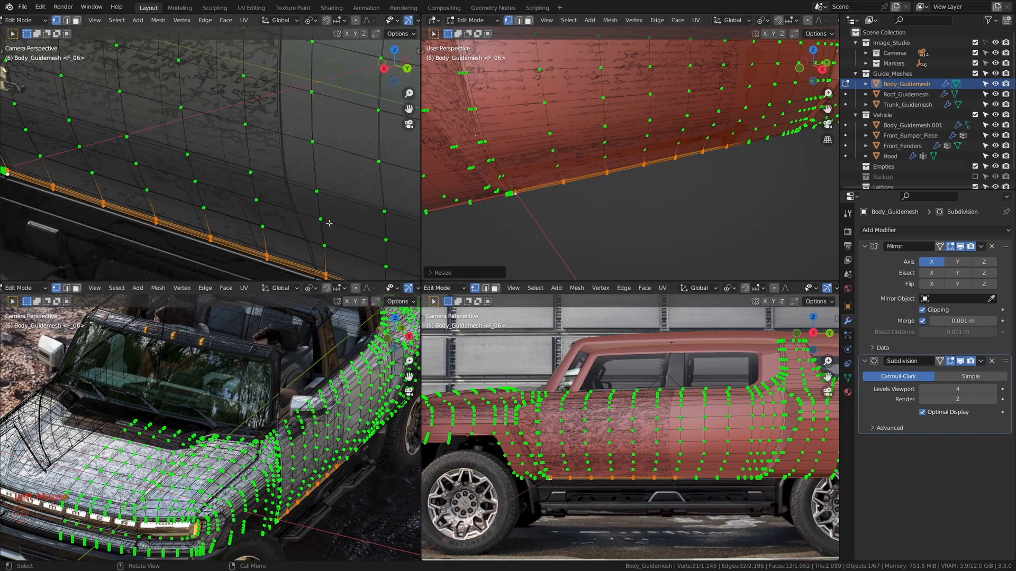
- Examine the guide mesh's door surface from the front door back to the rear fender
scroll(182, 209, down, 2)
scroll(182, 209, up, 1)
scroll(724, 163, down, 1)
shift+middle_drag(723, 163, 668, 188)
shift+middle_drag(653, 68, 574, 99)
scroll(603, 93, up, 1)
mouse_move(595, 188)
middle_down()
mouse_move(627, 194)
mouse_move(603, 185)
middle_up()
middle_drag(587, 169, 607, 177)
middle_drag(636, 122, 630, 210)
middle_drag(684, 157, 592, 90)
shift+middle_drag(592, 90, 594, 159)
scroll(586, 100, up, 2)
- Select the guide mesh's upper vertex row from the rear door to the rear fender
click(586, 154)
middle_drag(703, 147, 672, 68)
ctrl+click(734, 128)
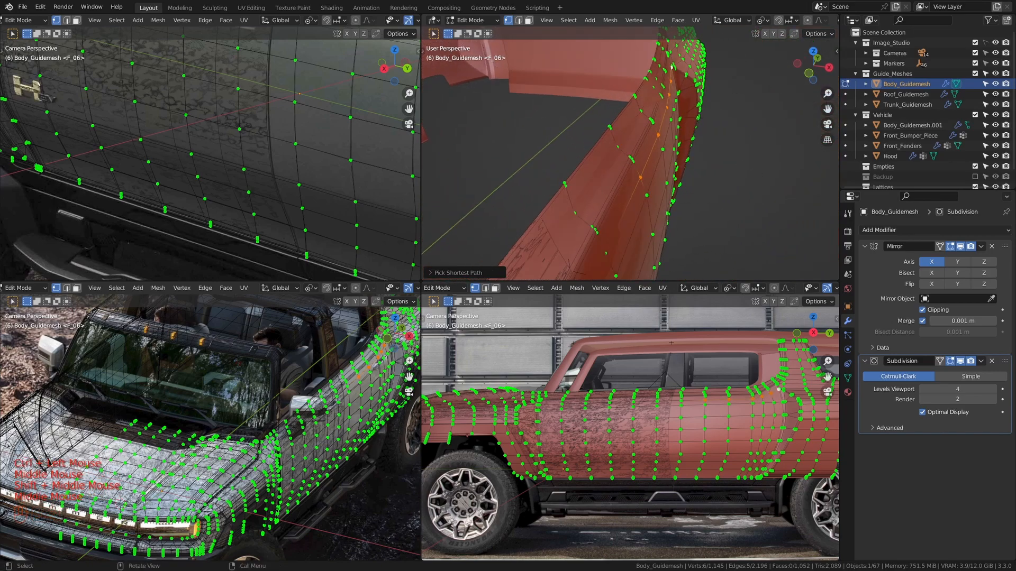
key(s)
key(x)
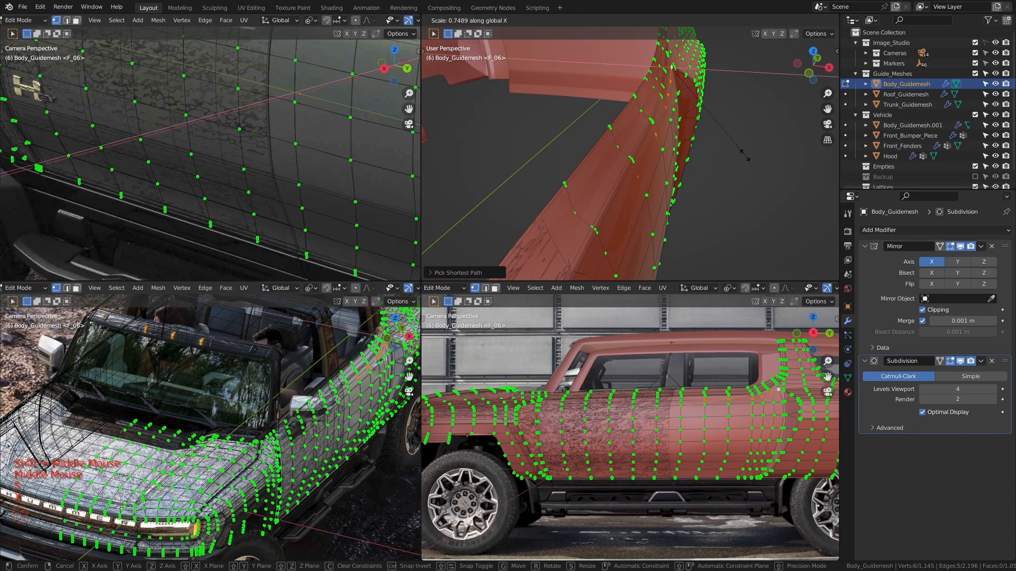
right_click(745, 155)
- Scale the selected upper rear-door row to about 0.9 along global X, relative to its rear vertex, and check the surface
shift+middle_drag(603, 246, 601, 236)
shift+middle_drag(643, 154, 642, 145)
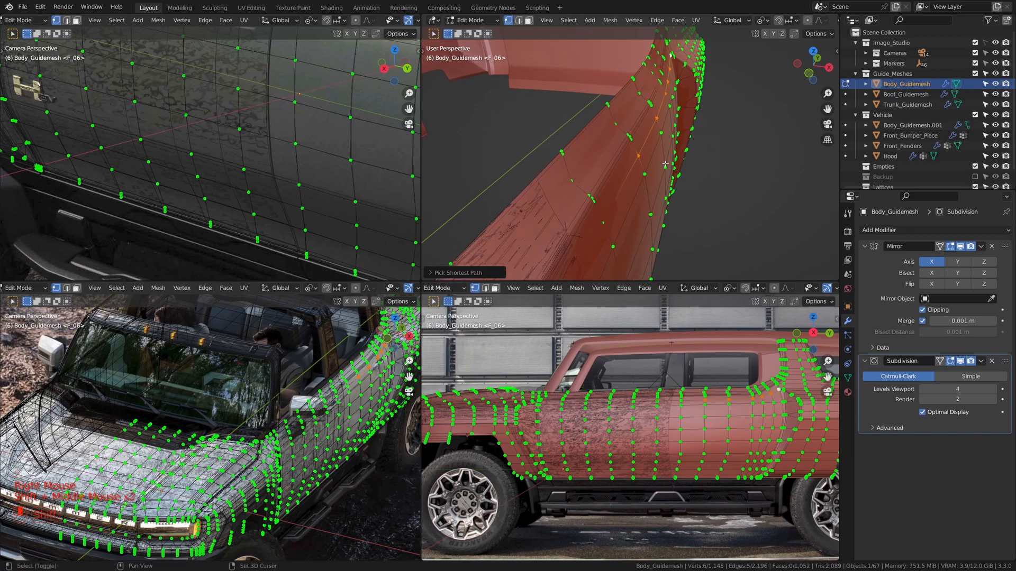
key(s)
key(x)
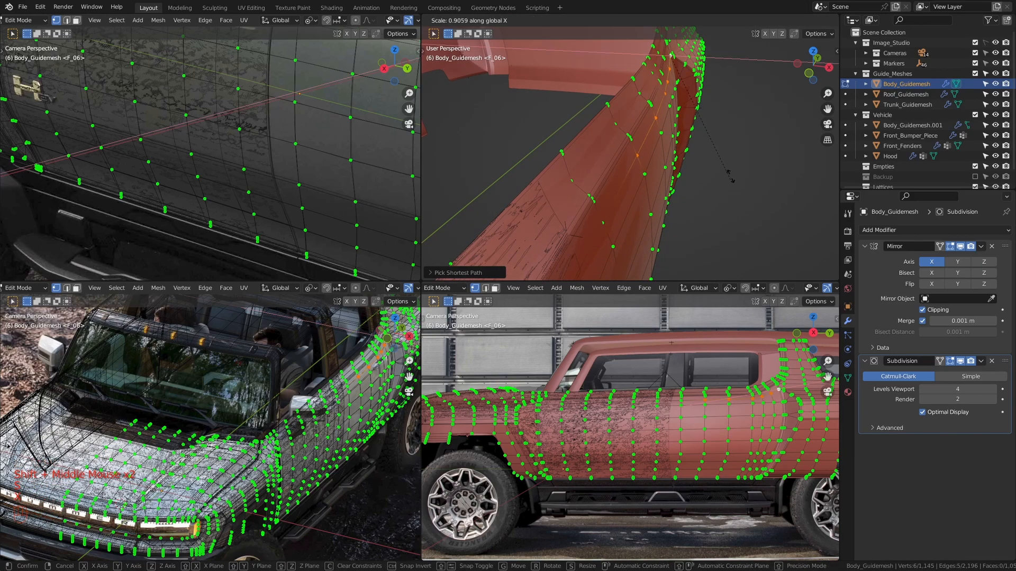
click(731, 173)
mouse_move(732, 172)
middle_down()
mouse_move(710, 159)
mouse_move(608, 172)
mouse_move(658, 152)
middle_up()
key(z)
key(ctrl+shift+z)
key(z)
- Select the second vertex row from the top of the rear door and scale it to about 0.64 along global X, relative to its rear vertex
click(601, 175)
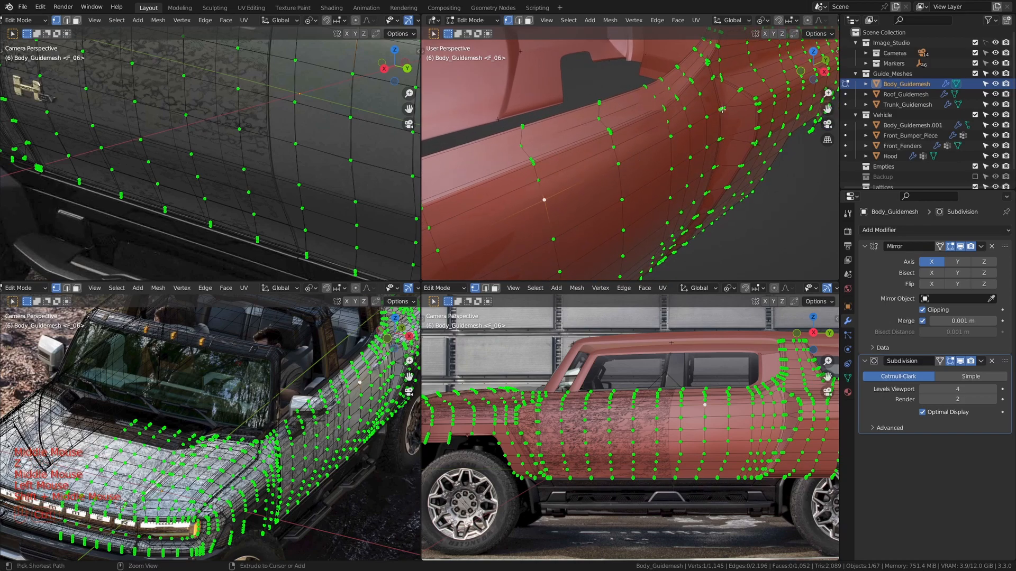
middle_drag(723, 108, 702, 113)
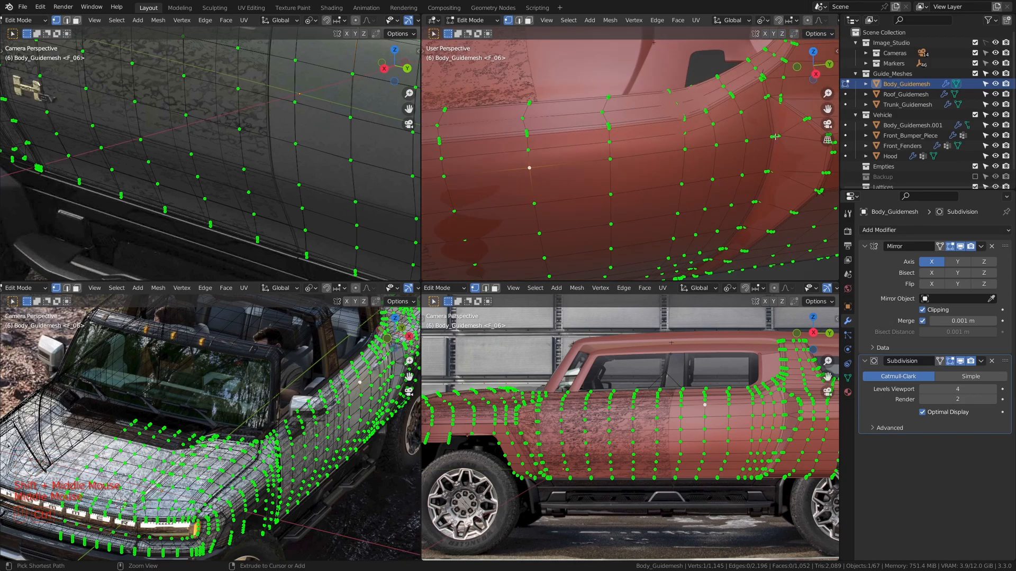
middle_drag(715, 176, 742, 173)
key(s)
key(x)
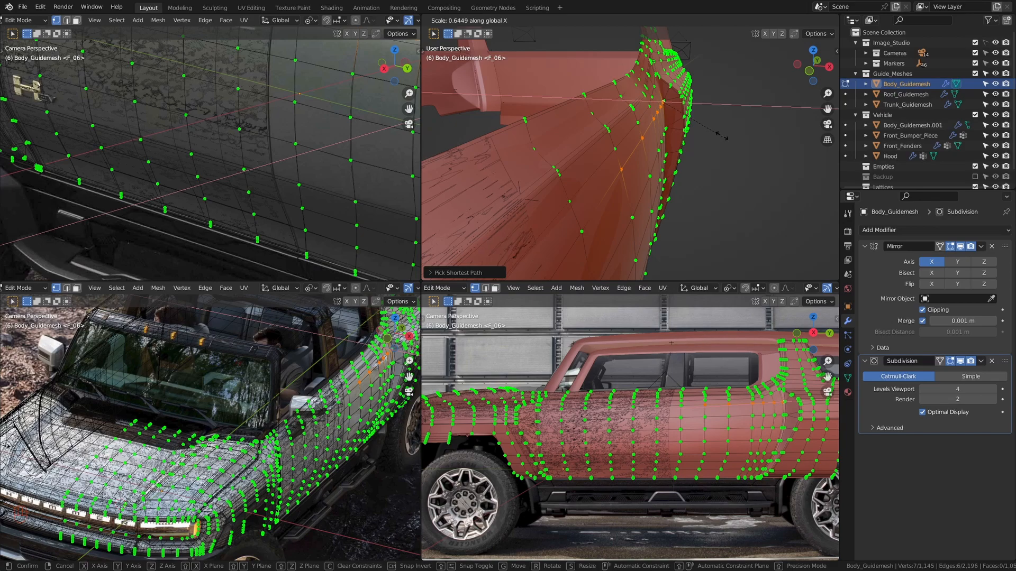
click(716, 147)
- Deselect one vertex of the rear-door row and scale the remaining vertices to about 0.89 along global X
middle_drag(716, 147, 737, 183)
shift+click(674, 122)
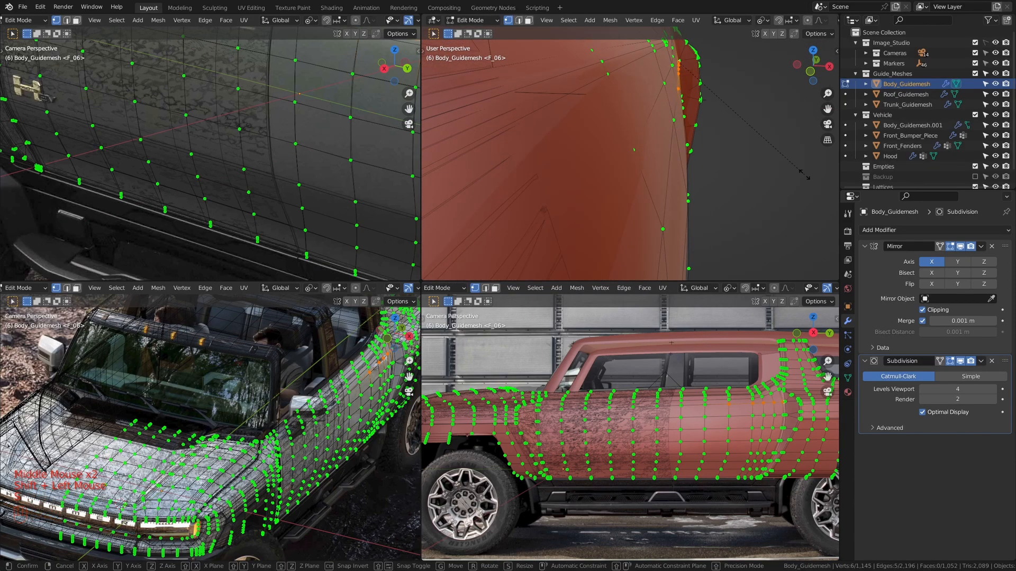
key(s)
key(x)
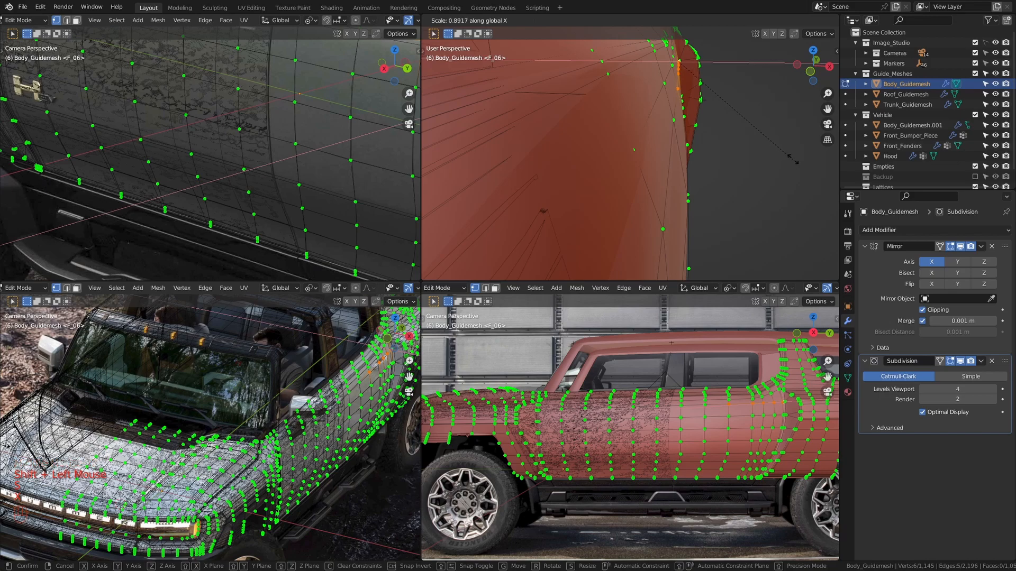
click(791, 154)
- Select the third vertex row from the top of the rear door and scale it to about 0.67 along global X, relative to its rear vertex
scroll(778, 154, down, 1)
middle_drag(767, 155, 636, 174)
click(574, 185)
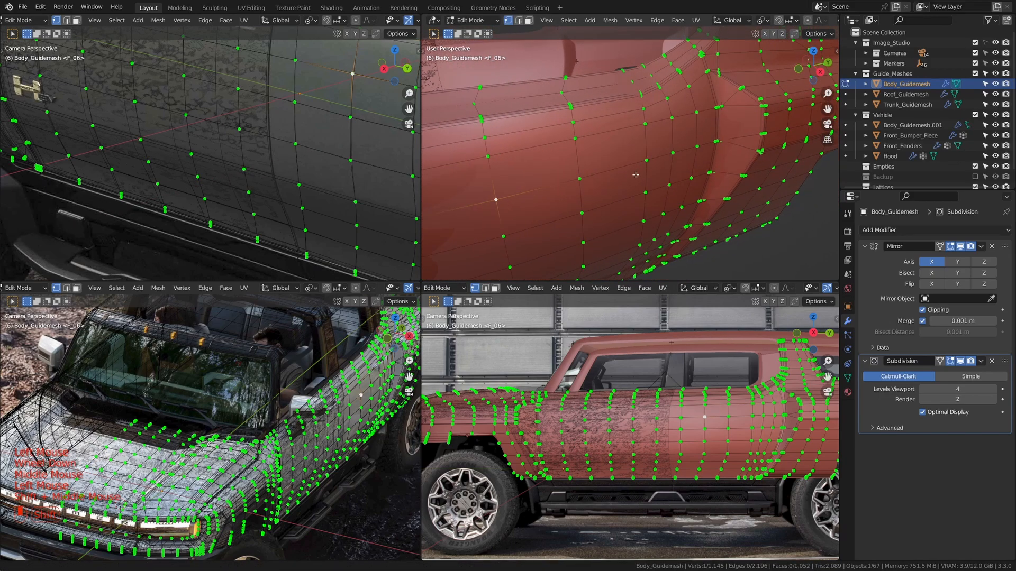
middle_drag(707, 172, 739, 174)
mouse_move(739, 174)
middle_down()
mouse_move(731, 168)
mouse_move(727, 185)
middle_up()
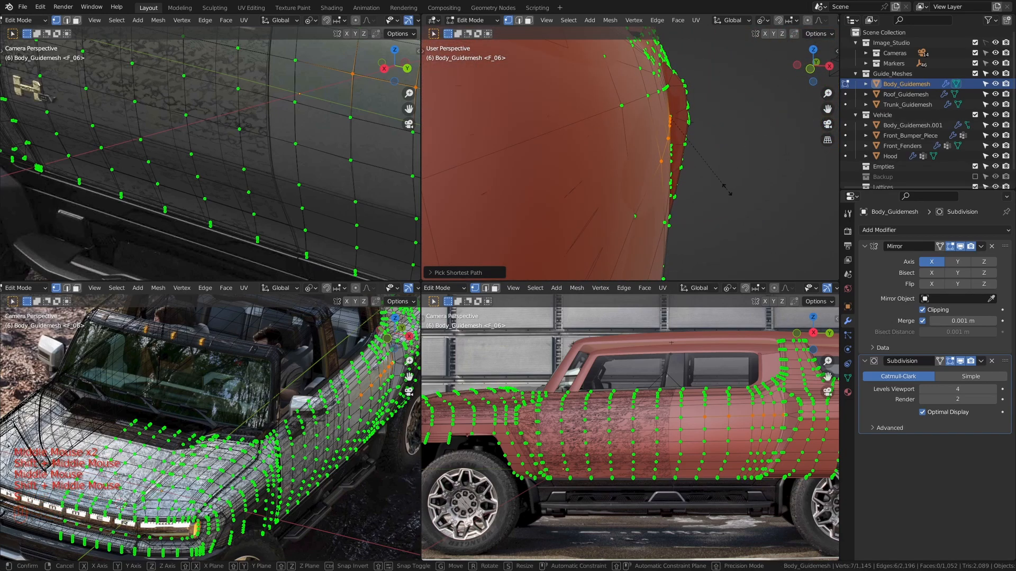
key(s)
key(x)
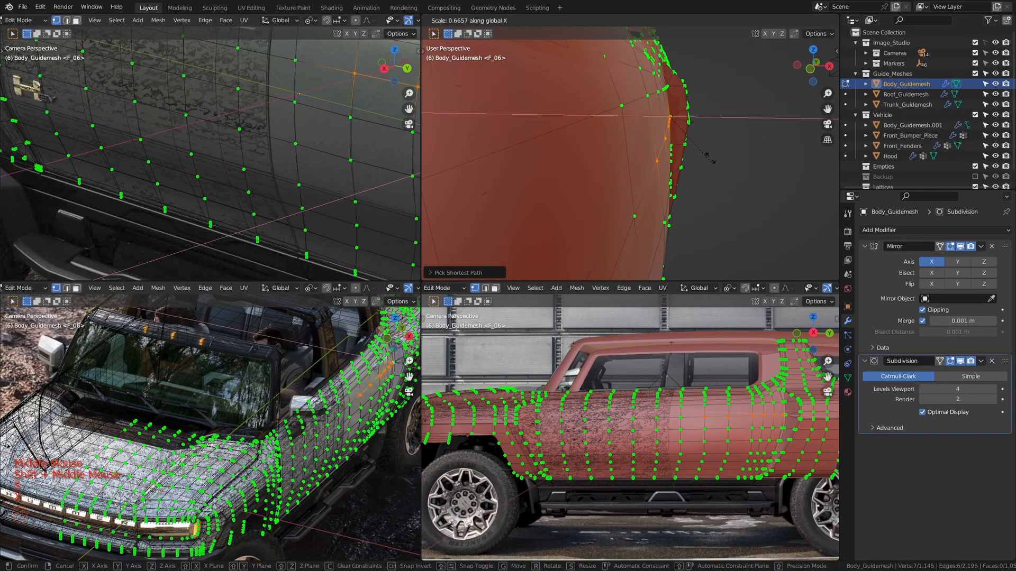
click(711, 155)
- Check the surface in Object Mode, and scale the rear door's mid-height vertex row along global X relative to its rear vertex
middle_drag(711, 155, 576, 186)
scroll(688, 162, down, 2)
key(Tab)
key(Tab)
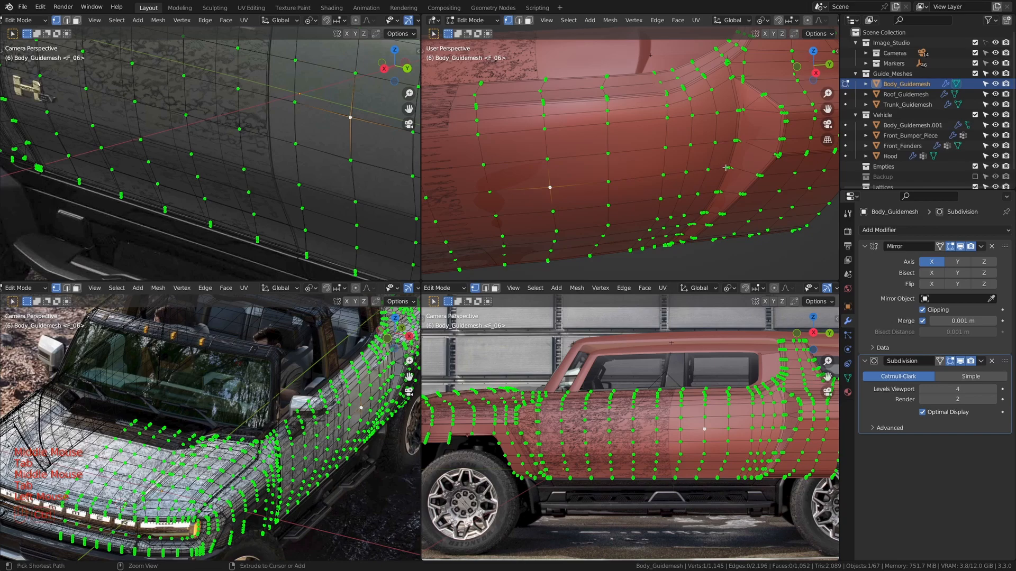
middle_drag(676, 198, 624, 167)
scroll(683, 174, down, 1)
key(s)
key(x)
click(693, 153)
- Select the vertex row just below the rear door's mid-height and scale it along global X in two passes
click(533, 191)
ctrl+click(747, 154)
middle_drag(747, 154, 650, 180)
shift+click(747, 154)
key(s)
key(x)
click(724, 171)
key(s)
key(x)
shift+click(742, 183)
- Select the next lower vertex row of the rear door and scale it along global X relative to its rear vertex
shift+middle_drag(651, 180, 651, 127)
click(511, 166)
middle_drag(709, 143, 619, 168)
key(s)
key(x)
click(698, 164)
- Check the surface in Object Mode, and scale the next vertex row towards the rear door's bottom edge along global X
key(Tab)
key(Tab)
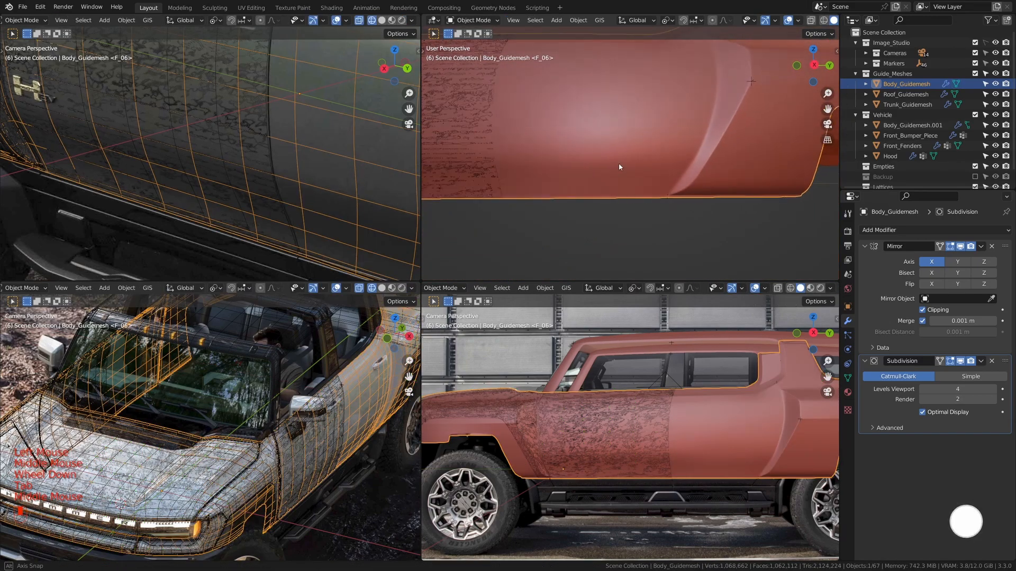
scroll(619, 168, up, 1)
click(524, 170)
ctrl+click(718, 170)
middle_drag(718, 170, 696, 195)
key(s)
key(x)
click(672, 164)
- Select the next vertex row near the rear door's bottom edge and scale it along global X
middle_drag(671, 163, 715, 169)
ctrl+click(630, 145)
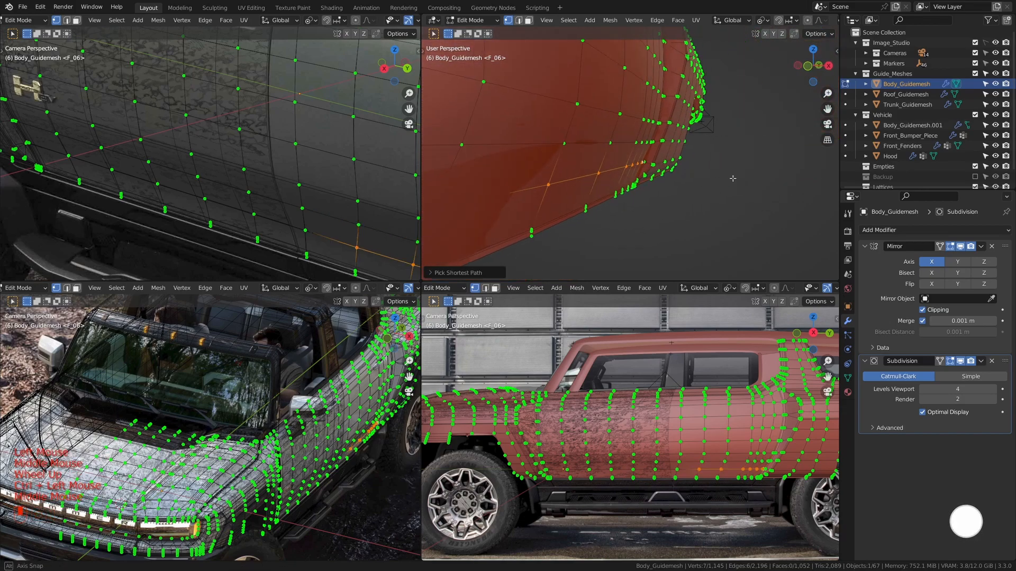
key(s)
key(x)
click(690, 172)
key(shift+z)
middle_drag(657, 195, 529, 196)
key(s)
click(689, 204)
- Select another vertex row along the lower rear door and scale it along global X in two passes
click(485, 198)
ctrl+shift+click(683, 185)
middle_drag(683, 185, 712, 189)
key(s)
key(x)
click(738, 207)
key(s)
key(x)
click(706, 196)
- Examine the reshaped door surface in Object Mode from several angles and against the camera photos
shift+middle_drag(328, 445, 254, 413)
scroll(265, 423, up, 3)
shift+middle_drag(296, 433, 233, 402)
key(Tab)
key(shift+z)
scroll(746, 195, down, 2)
middle_drag(746, 195, 615, 221)
scroll(615, 220, down, 2)
mouse_move(614, 175)
shift+middle_down()
mouse_move(647, 211)
mouse_move(683, 191)
mouse_move(654, 181)
mouse_move(687, 179)
mouse_move(718, 200)
mouse_move(713, 179)
mouse_move(688, 200)
mouse_move(742, 180)
mouse_move(726, 182)
shift+middle_up()
scroll(687, 180, up, 1)
scroll(340, 181, down, 4)
shift+middle_drag(339, 165, 269, 188)
scroll(268, 187, up, 1)
scroll(630, 169, down, 2)
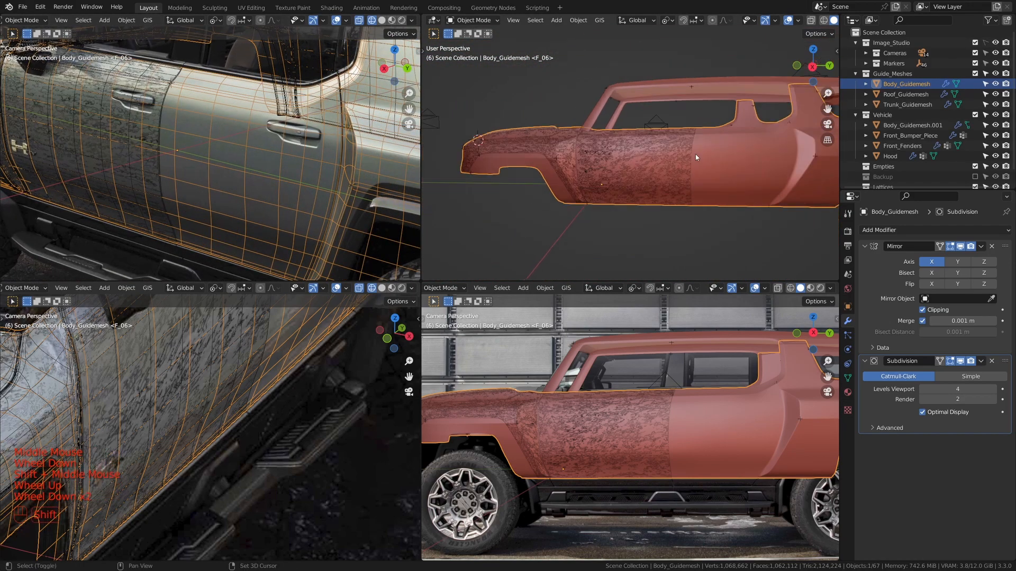
shift+middle_drag(609, 174, 633, 166)
scroll(633, 167, up, 1)
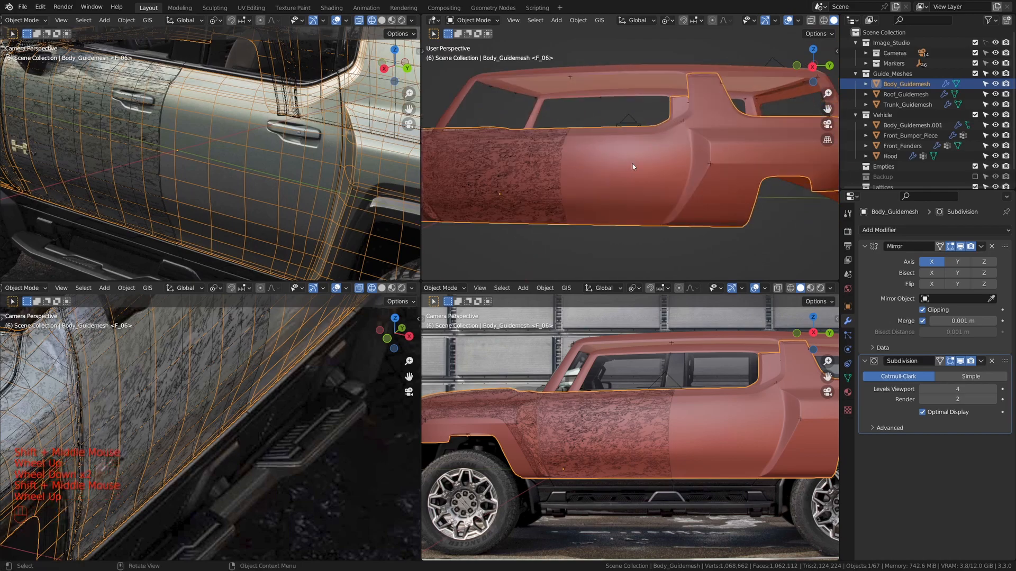
- Hide the Guide_Meshes collection to inspect the front door panel alone, and show the collection again
click(975, 74)
middle_drag(575, 168, 659, 172)
scroll(656, 165, up, 1)
click(695, 172)
scroll(659, 172, up, 1)
shift+middle_drag(658, 172, 630, 145)
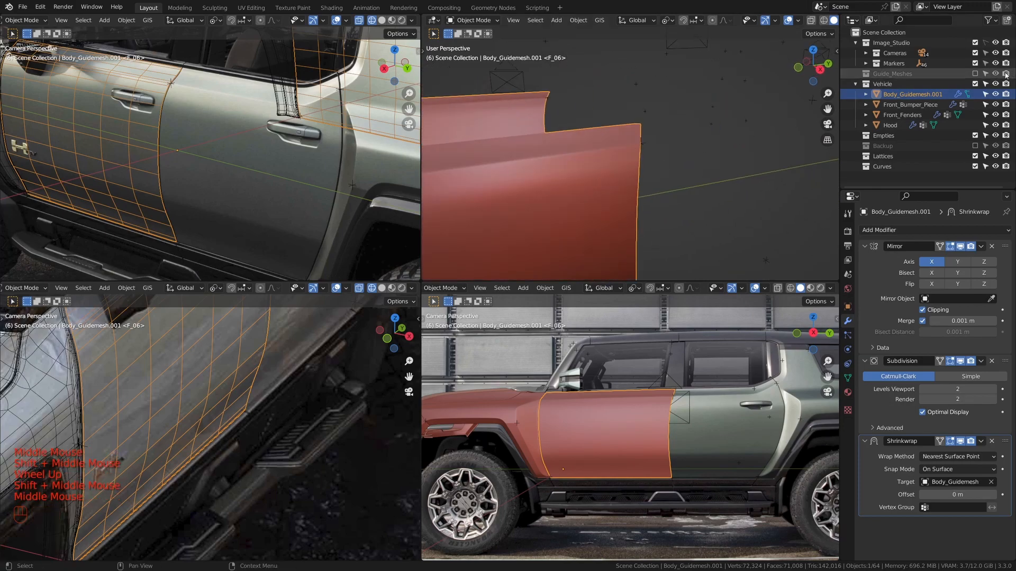
click(976, 73)
scroll(666, 176, down, 1)
scroll(688, 177, up, 2)
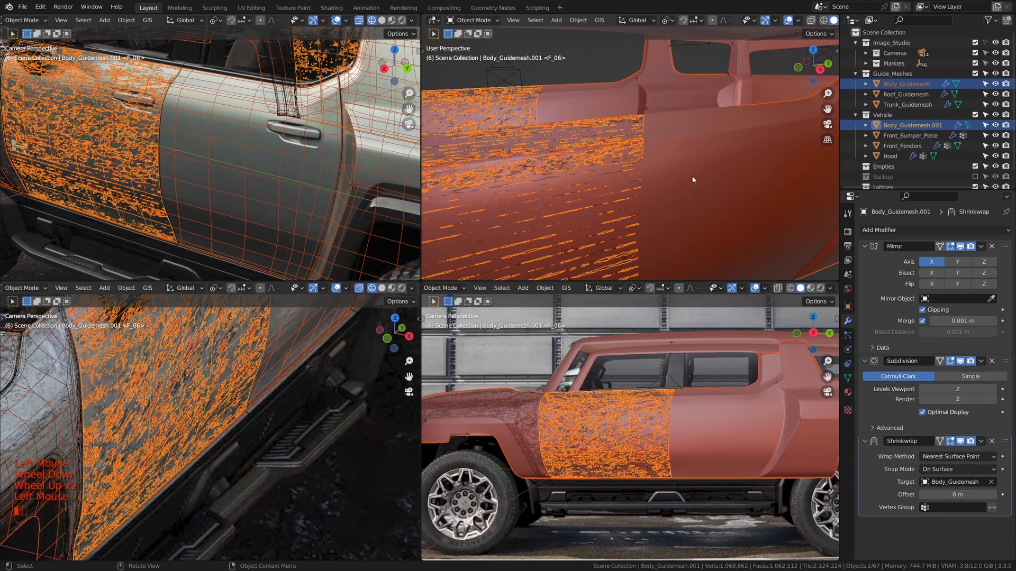
- Select the body guide mesh's vertex row just below the front door's shoulder line and scale it along global X
click(697, 174)
key(Tab)
middle_drag(698, 175, 617, 164)
click(679, 176)
scroll(679, 175, down, 1)
ctrl+click(545, 158)
middle_drag(617, 164, 697, 160)
scroll(634, 165, up, 2)
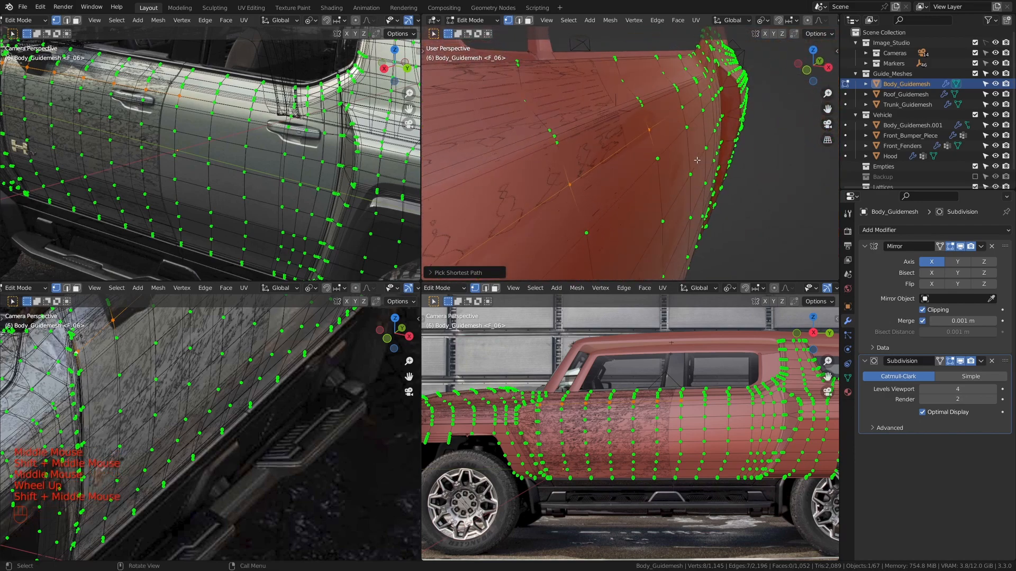
key(s)
key(x)
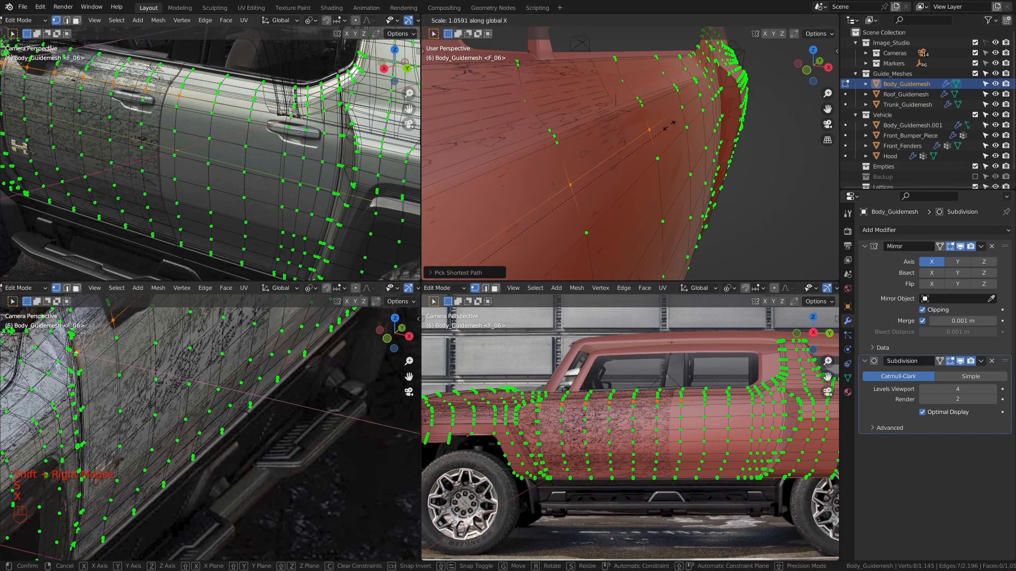
click(674, 120)
scroll(672, 123, down, 1)
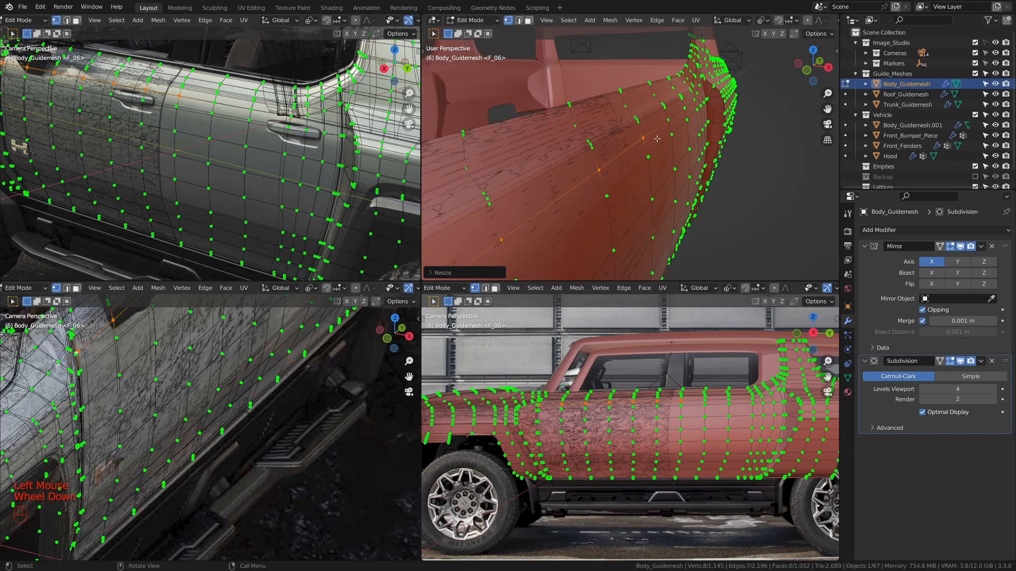
- Check the front door surface in Object Mode, and scale the next lower vertex row of the front door along global X
key(Tab)
middle_drag(621, 154, 587, 153)
shift+middle_drag(572, 153, 731, 134)
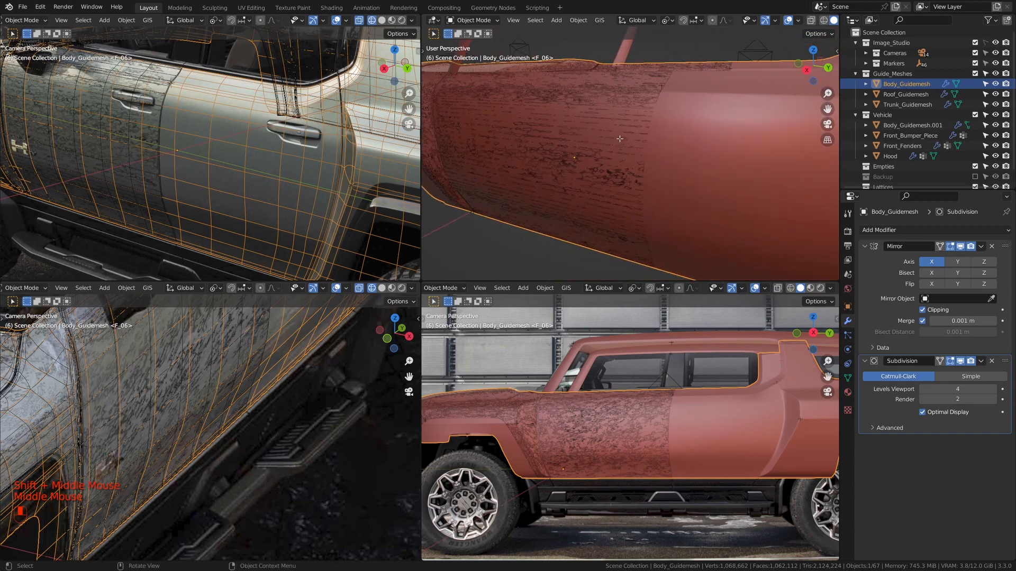
key(Tab)
shift+middle_drag(577, 159, 625, 145)
shift+scroll(741, 140, up, 1)
shift+middle_drag(773, 140, 737, 137)
shift+middle_drag(583, 167, 609, 154)
click(754, 134)
shift+middle_drag(496, 149, 606, 165)
ctrl+click(542, 149)
middle_drag(605, 165, 751, 121)
key(s)
key(x)
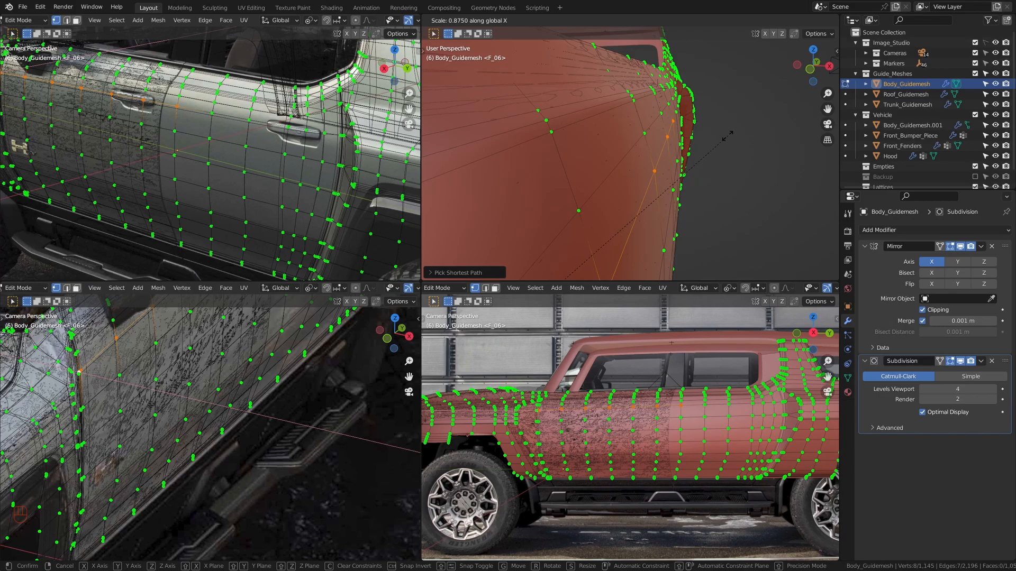
click(728, 135)
- Select the rear door's vertex row near handle height and scale it along global X
middle_drag(728, 135, 668, 148)
click(598, 151)
middle_drag(598, 151, 776, 154)
scroll(711, 92, up, 2)
key(s)
key(x)
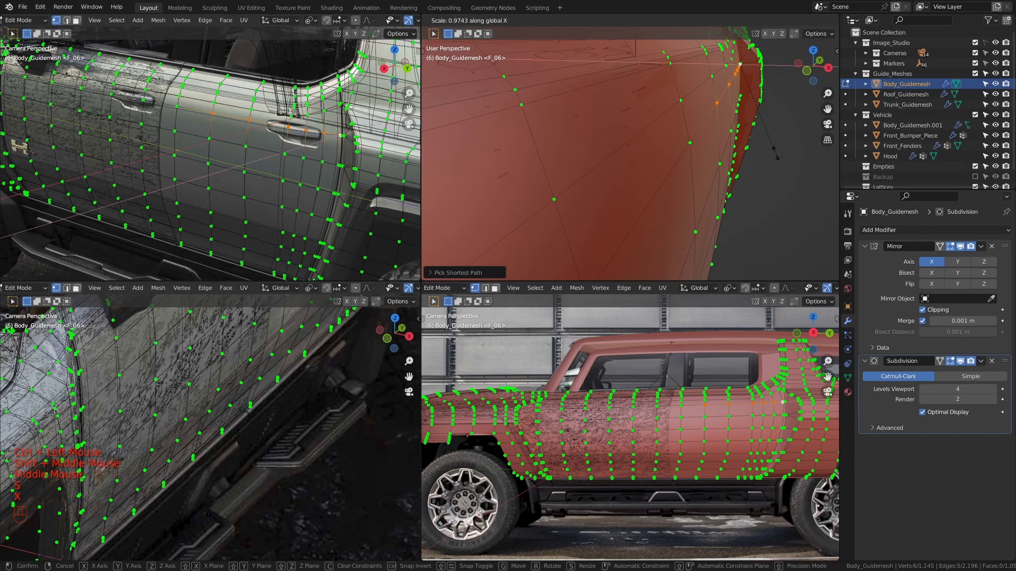
click(774, 140)
- Hide the Guide_Meshes collection and inspect the front door panel's surface and topology
scroll(773, 140, down, 2)
key(Tab)
middle_drag(773, 140, 628, 181)
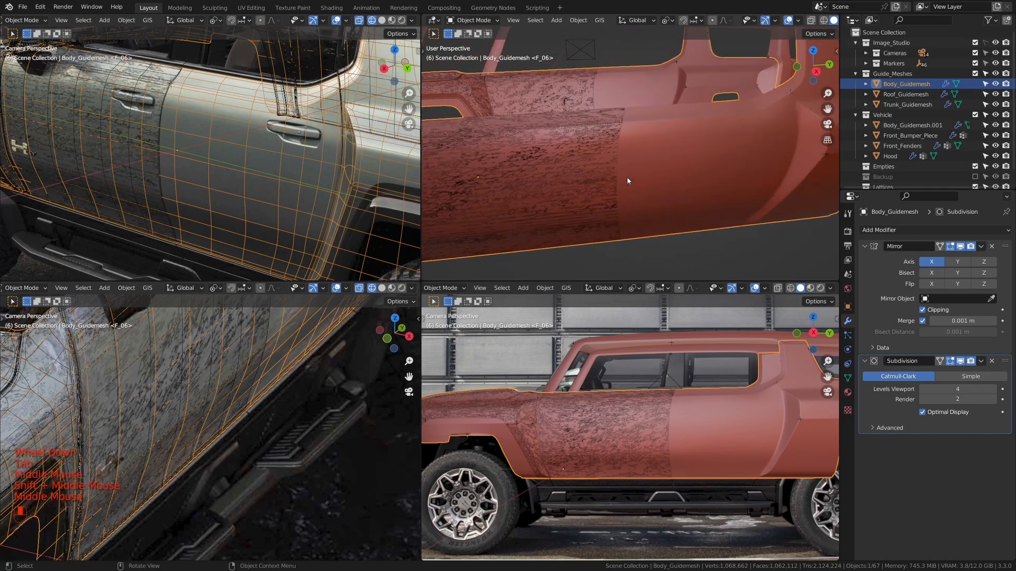
click(975, 74)
mouse_move(617, 159)
middle_down()
mouse_move(648, 161)
mouse_move(598, 153)
middle_up()
middle_drag(598, 153, 600, 121)
click(609, 131)
key(Tab)
scroll(559, 170, up, 2)
key(Tab)
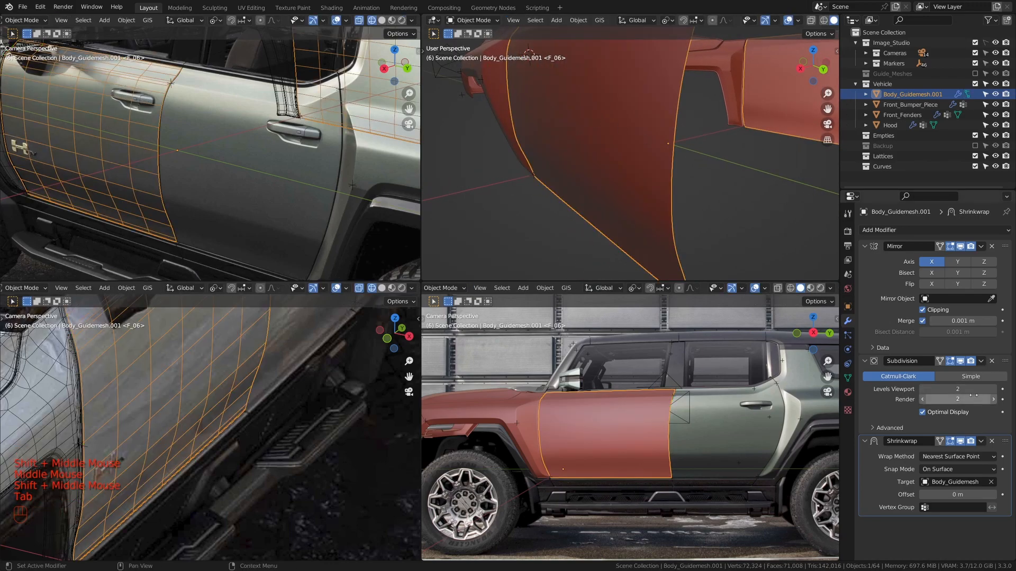
- Duplicate the front door panel's Shrinkwrap modifier and apply the copy
click(981, 442)
click(945, 485)
scroll(903, 508, down, 2)
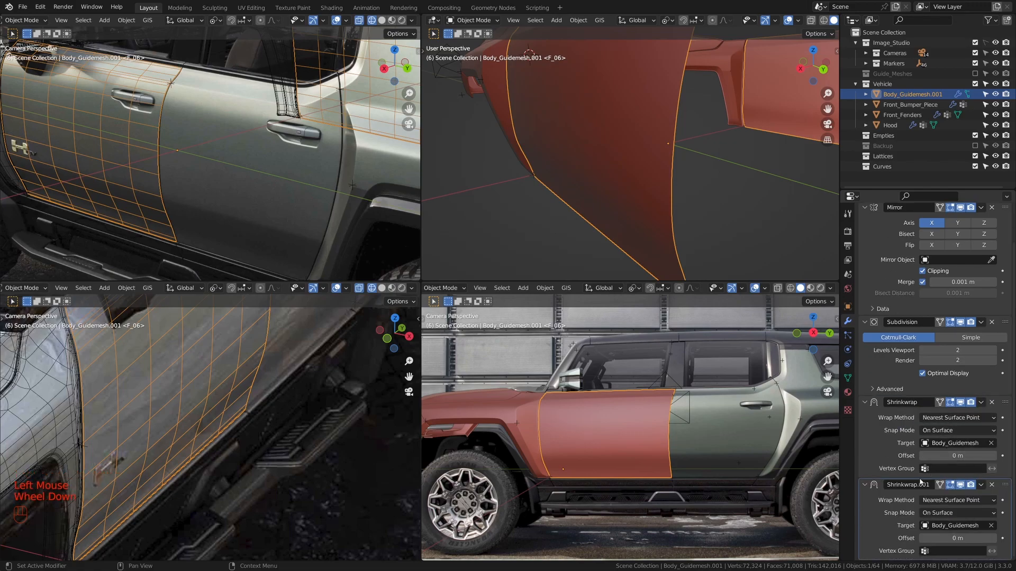
key(ctrl+a)
middle_drag(670, 200, 636, 175)
key(Tab)
scroll(648, 138, down, 2)
key(Tab)
- Frame the front door handle in the side camera view and compare it with the panel in wireframe
key(KP_0)
shift+middle_drag(651, 473, 635, 464)
scroll(634, 464, up, 2)
key(z)
shift+middle_drag(680, 417, 687, 388)
scroll(675, 383, up, 2)
key(z)
- Duplicate two neighbouring panel vertices near the front door handle and separate them into their own object
key(Tab)
click(557, 387)
scroll(657, 409, down, 2)
key(Tab)
key(z)
key(Tab)
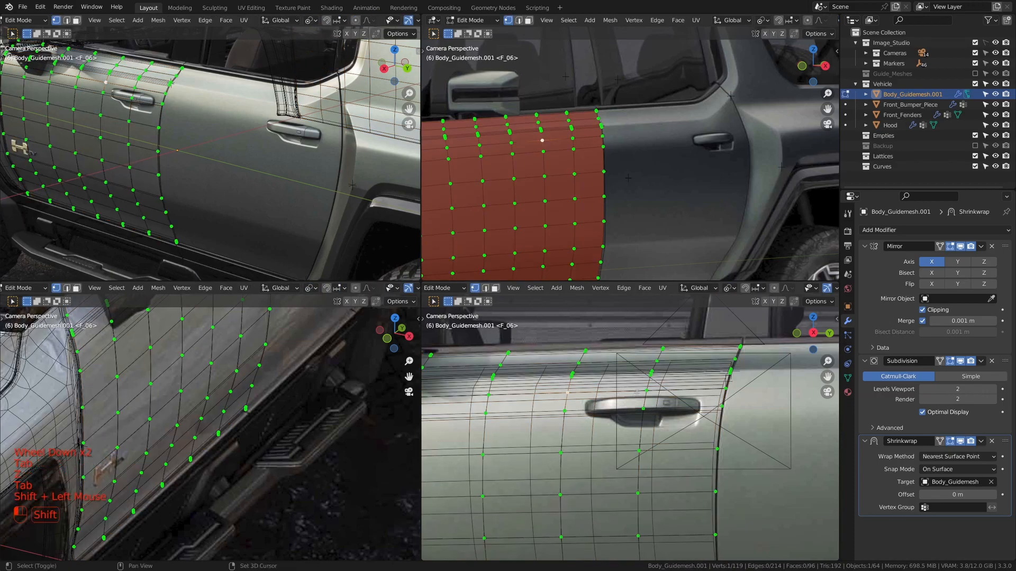
shift+click(637, 393)
key(z)
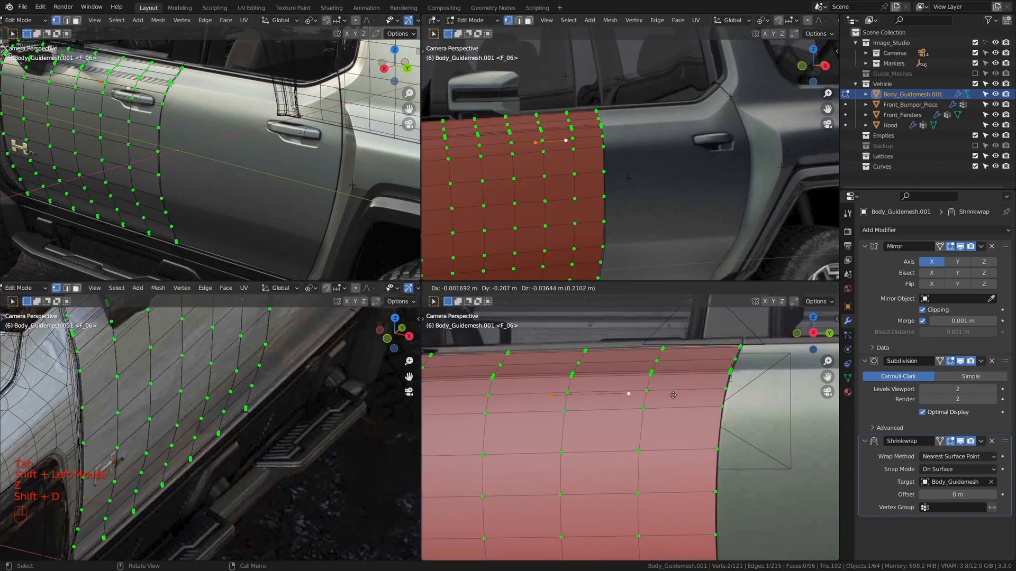
right_click(673, 396)
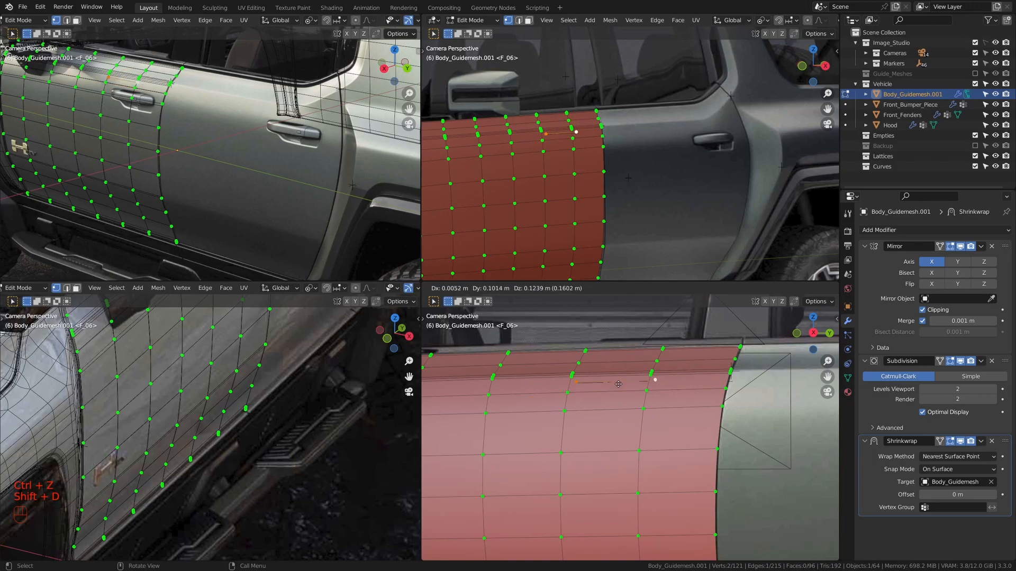
right_click(609, 383)
key(p)
click(609, 385)
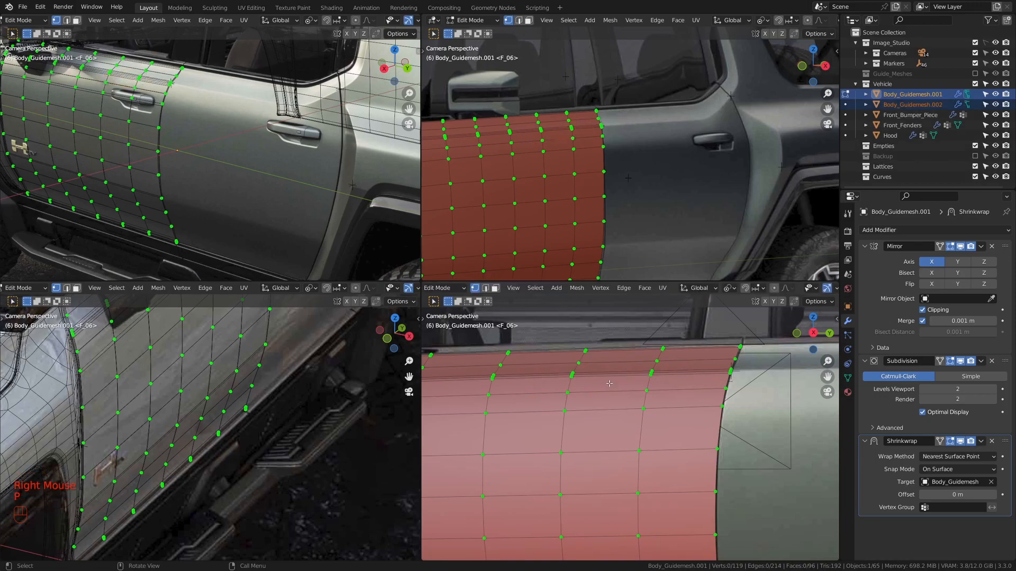
key(Tab)
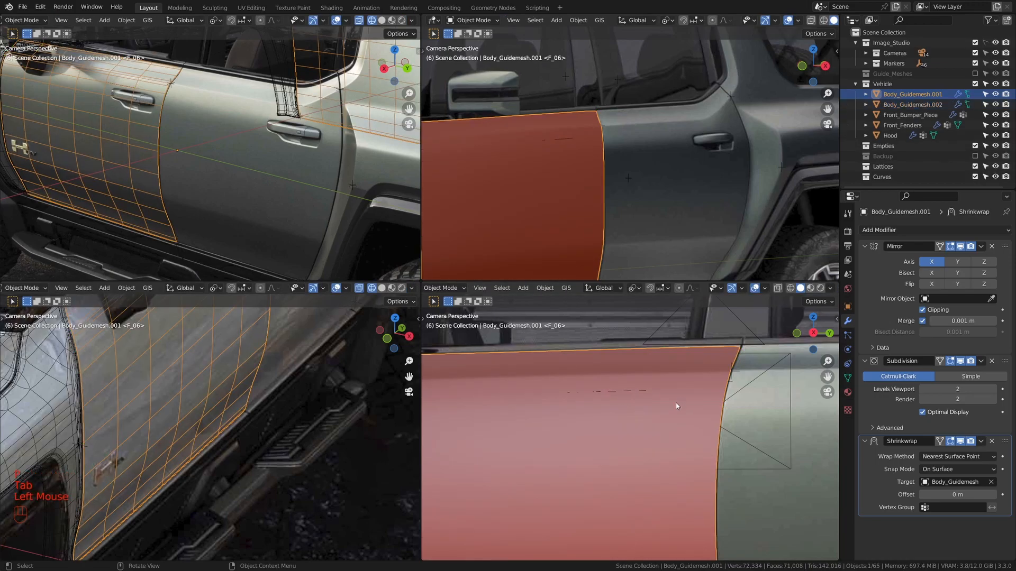
- Hide the front door panel, edit the separated edge and turn off its Mirror modifier's viewport display
key(h)
click(640, 394)
key(Tab)
shift+middle_drag(616, 405, 643, 413)
scroll(558, 370, up, 2)
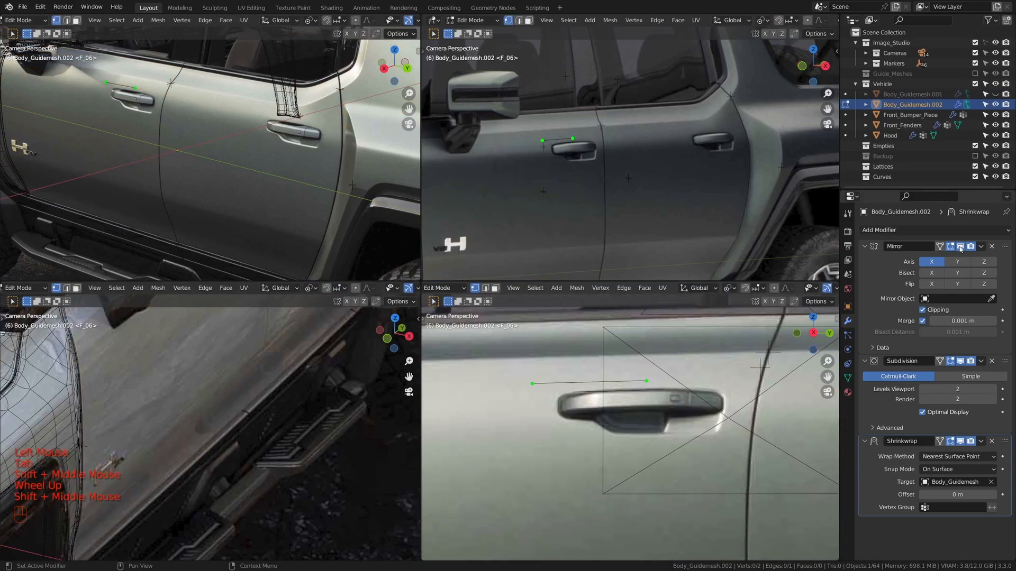
key(Tab)
shift+middle_drag(665, 364, 680, 397)
scroll(681, 398, up, 6)
key(Tab)
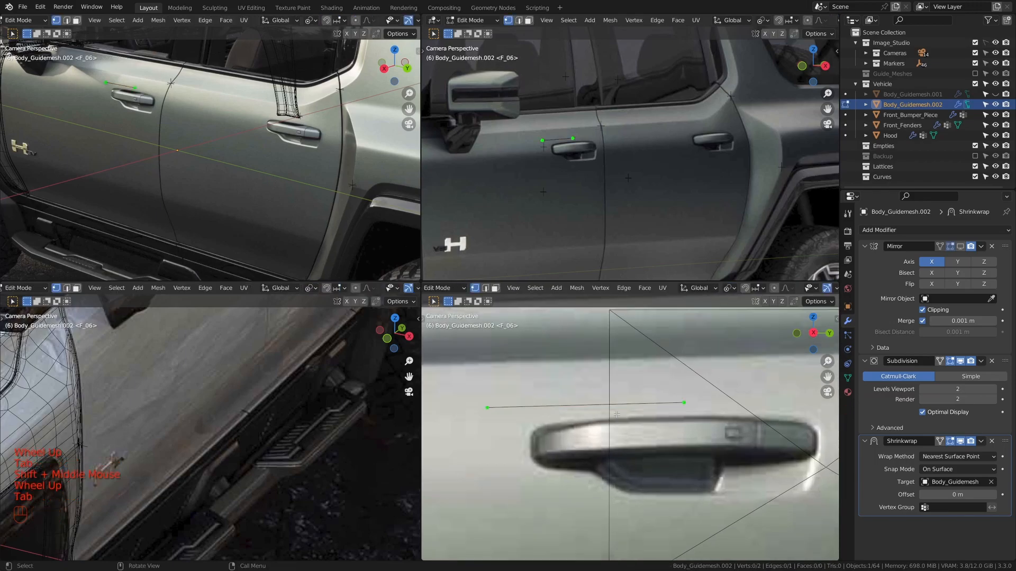
- Move the whole separated edge onto the upper outline of the front door handle
shift+middle_drag(603, 400, 585, 371)
key(a)
scroll(606, 381, down, 1)
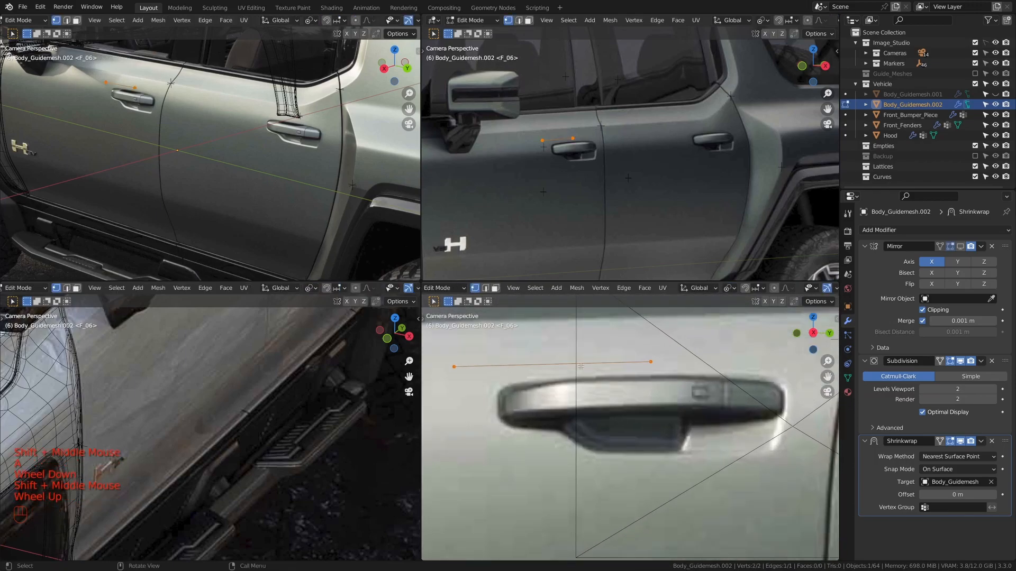
key(g)
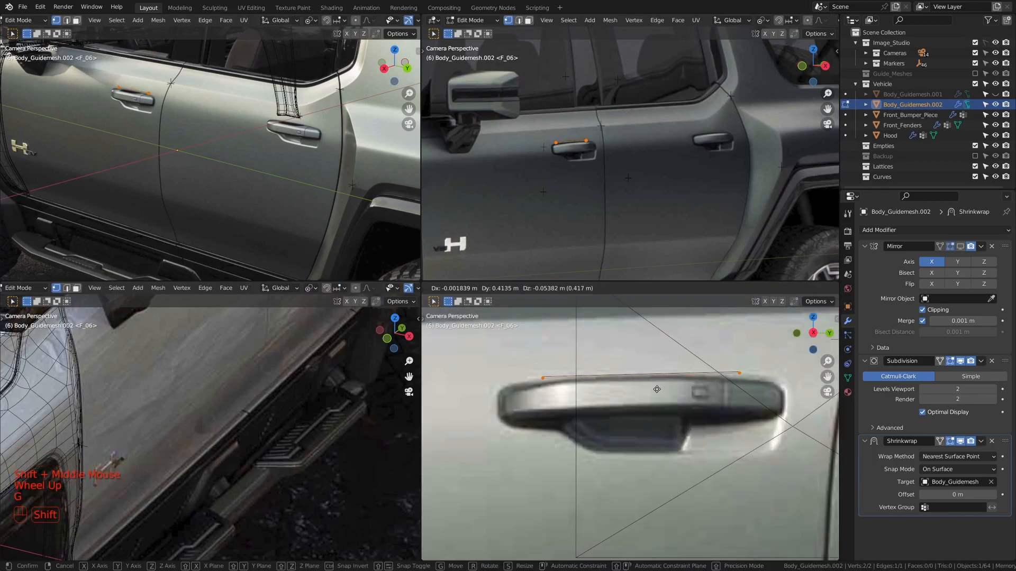
shift+click(635, 396)
- Slide the edge's front vertex along the edge to follow the handle's upper outline
key(Tab)
shift+middle_drag(610, 405, 538, 373)
key(Tab)
scroll(538, 374, up, 2)
click(538, 374)
key(g)
key(g)
shift+click(646, 367)
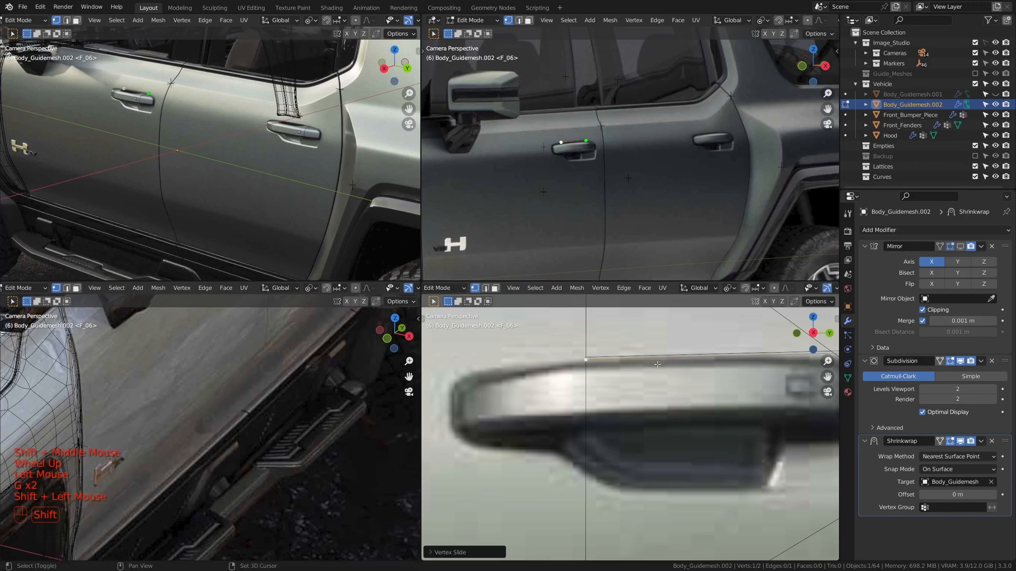
- Extrude the front vertex to the handle's front corner and move the rear vertex onto the handle's upper outline
scroll(646, 367, down, 1)
key(e)
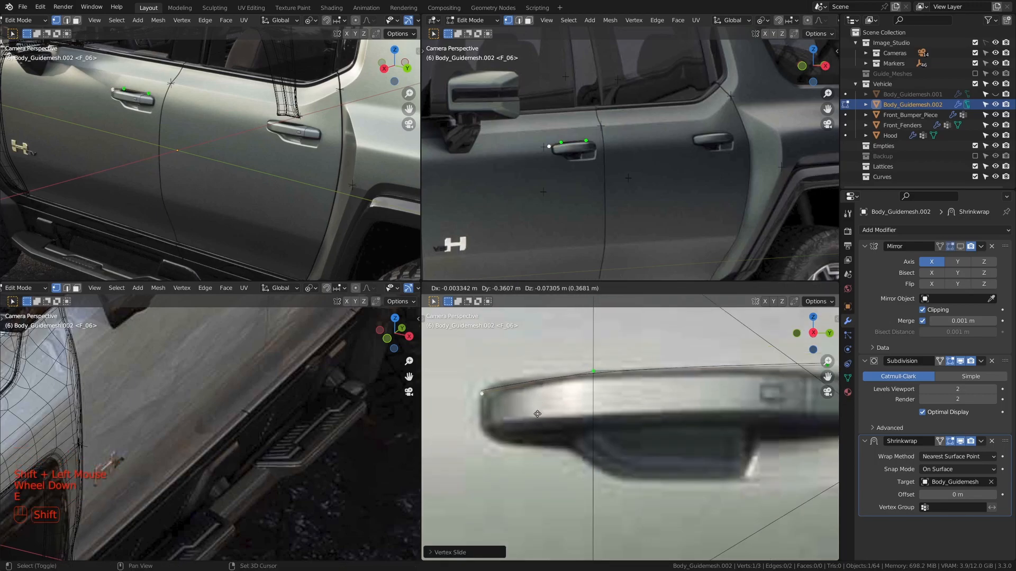
shift+click(538, 414)
shift+middle_drag(538, 413, 364, 420)
click(649, 373)
key(g)
key(shift)
shift+click(655, 342)
- Extrude the rear vertex along the handle's upper outline and start rounding the rear upper corner
key(e)
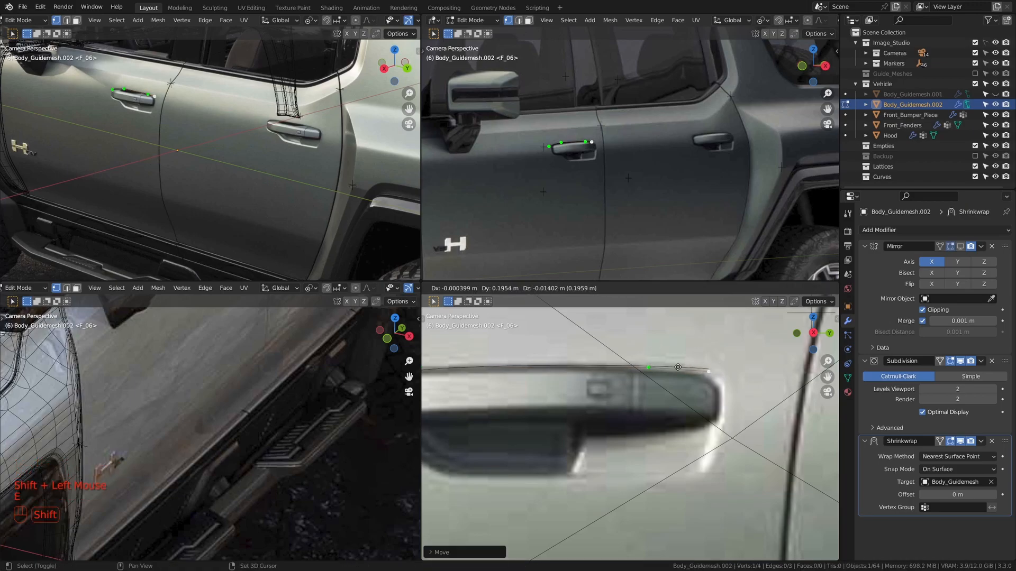
shift+click(714, 375)
key(e)
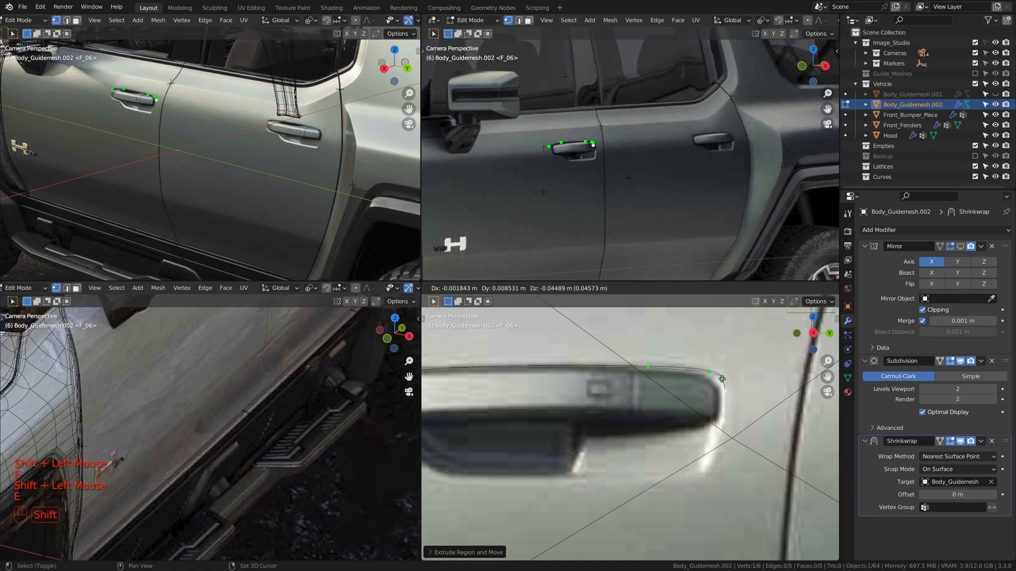
shift+click(721, 382)
- Extrude the outline down the handle's rear edge and around its rear lower corner
scroll(738, 392, down, 1)
- Extrude the outline forward along the bottom of the handle recess and around the recess's front lower corner
shift+scroll(742, 394, down, 1)
shift+middle_drag(746, 395, 755, 370)
scroll(755, 369, up, 1)
key(e)
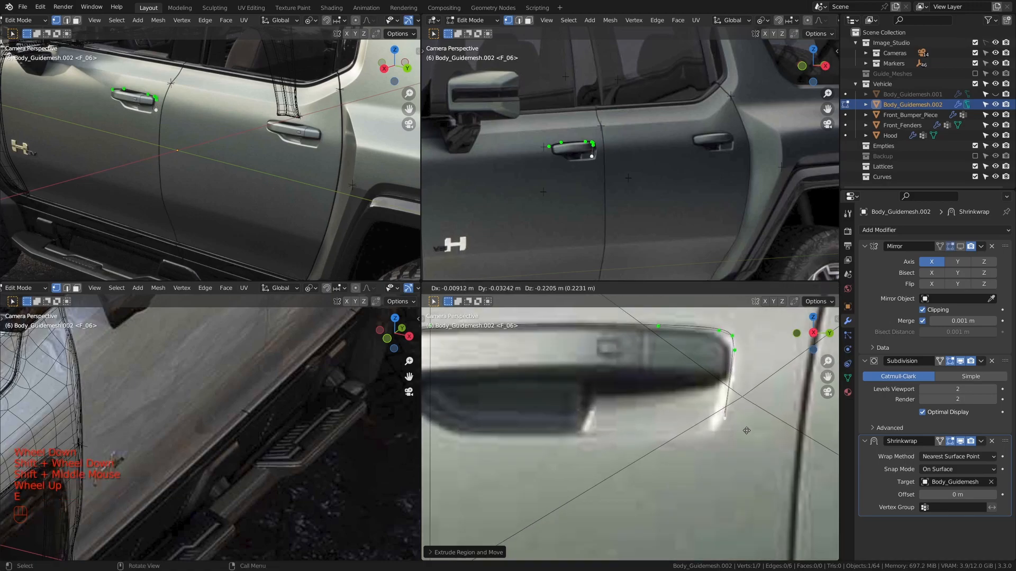
shift+click(745, 429)
key(e)
shift+click(739, 423)
key(e)
shift+click(670, 426)
shift+scroll(670, 425, down, 1)
shift+middle_drag(670, 426, 770, 428)
scroll(770, 429, down, 1)
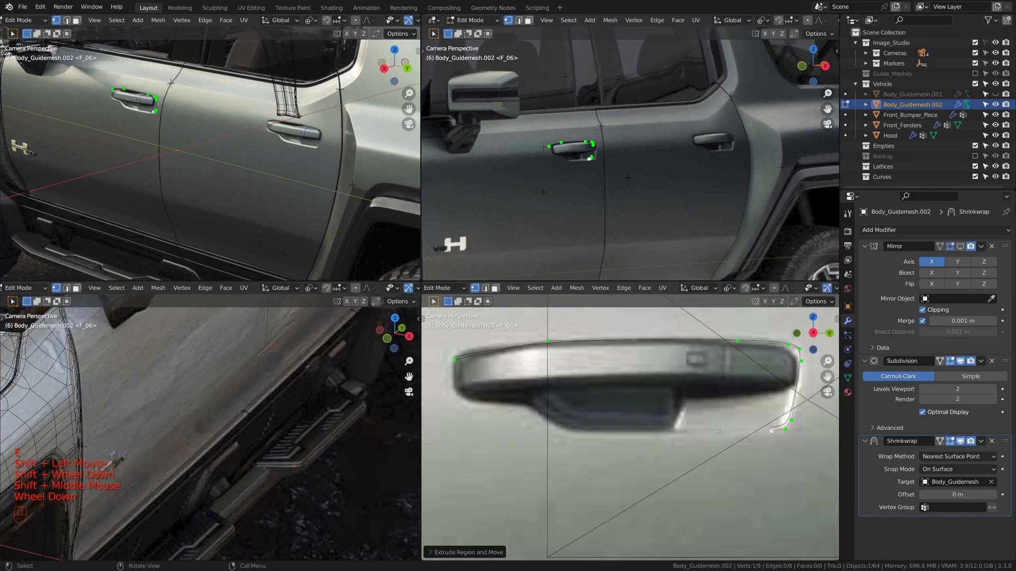
key(e)
shift+click(666, 458)
key(e)
shift+click(621, 441)
key(e)
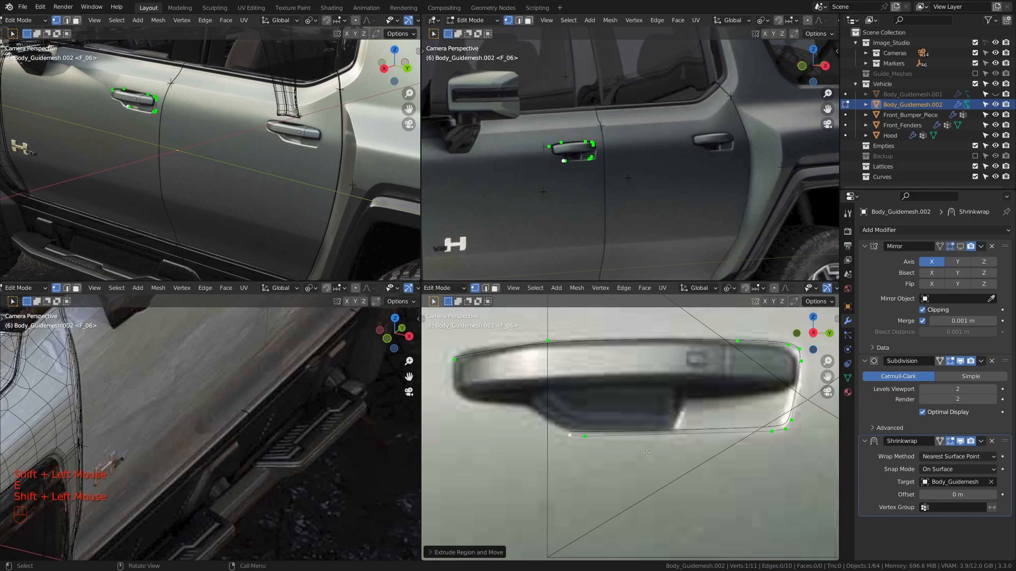
shift+click(625, 443)
- Extrude the outline up the recess's slanted front edge and forward along the handle's lower edge
key(e)
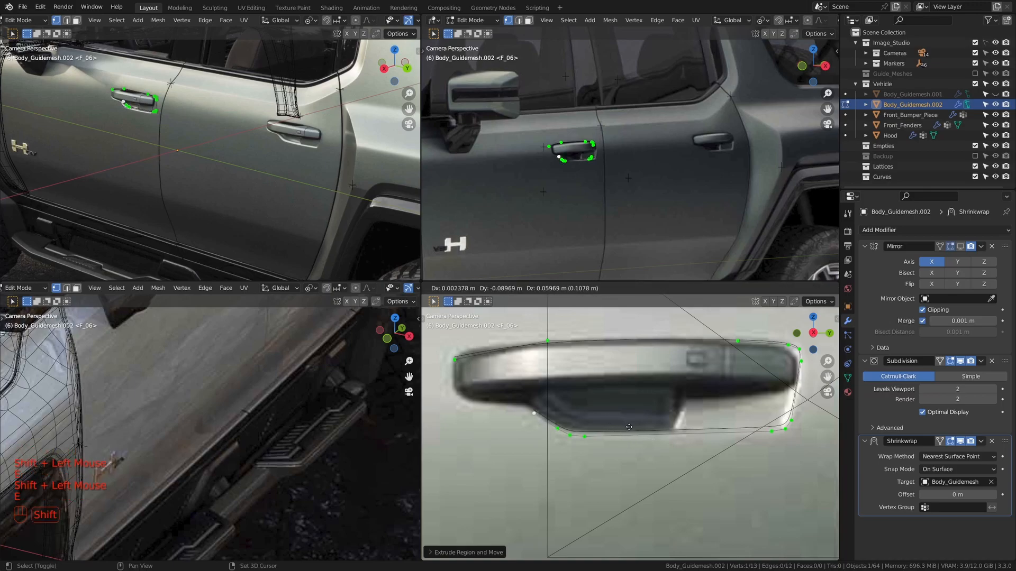
shift+click(611, 409)
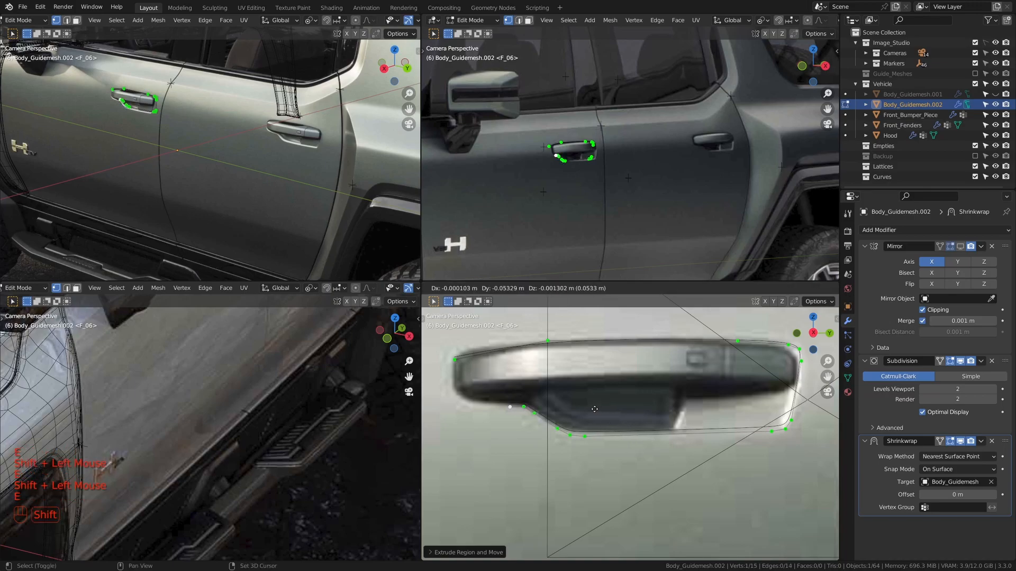
shift+middle_drag(611, 409, 625, 418)
scroll(630, 423, up, 1)
key(e)
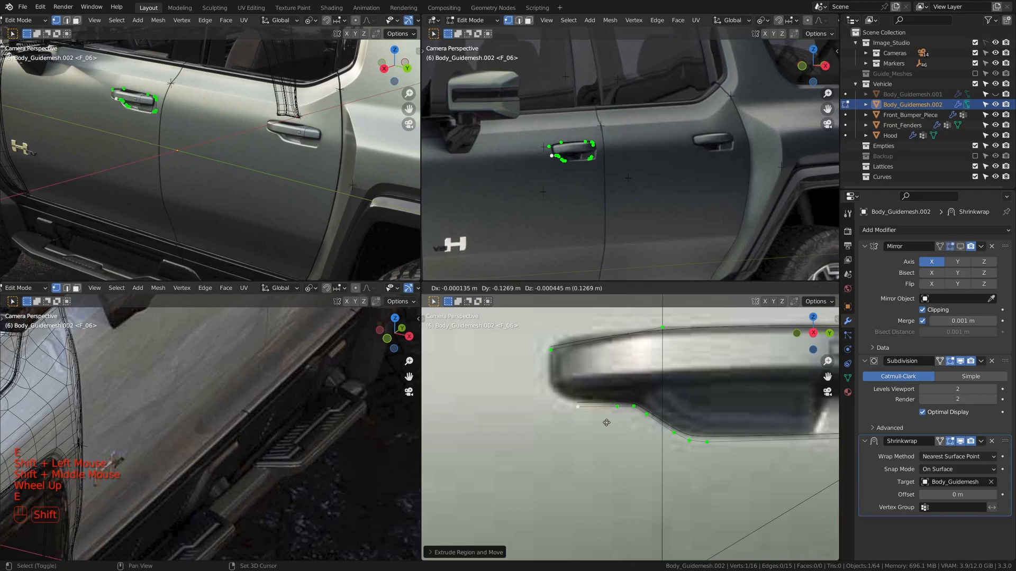
shift+click(659, 424)
key(e)
shift+click(659, 424)
- Extrude the outline around the handle's front lower corner and up its front end
key(e)
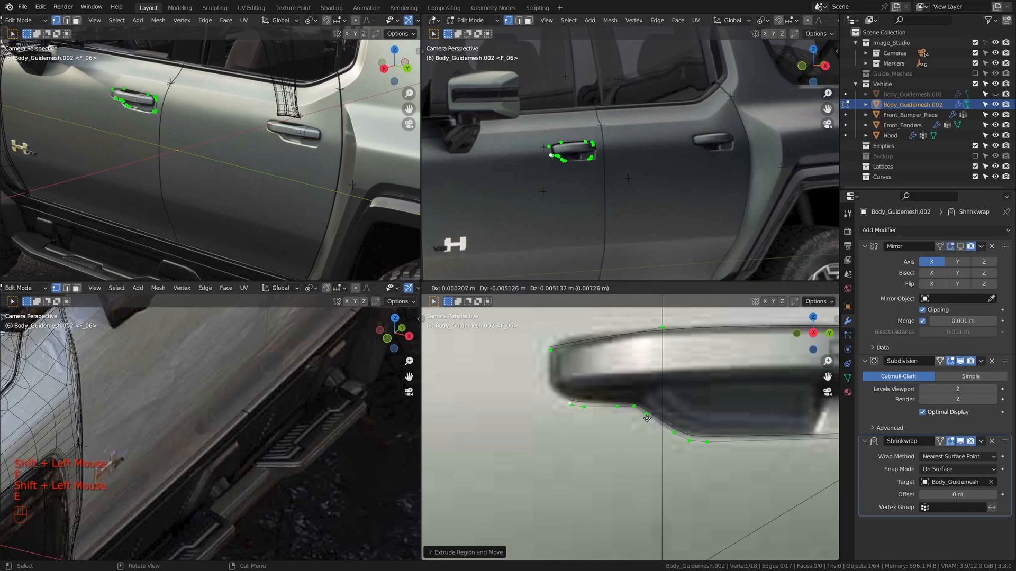
shift+click(613, 408)
key(e)
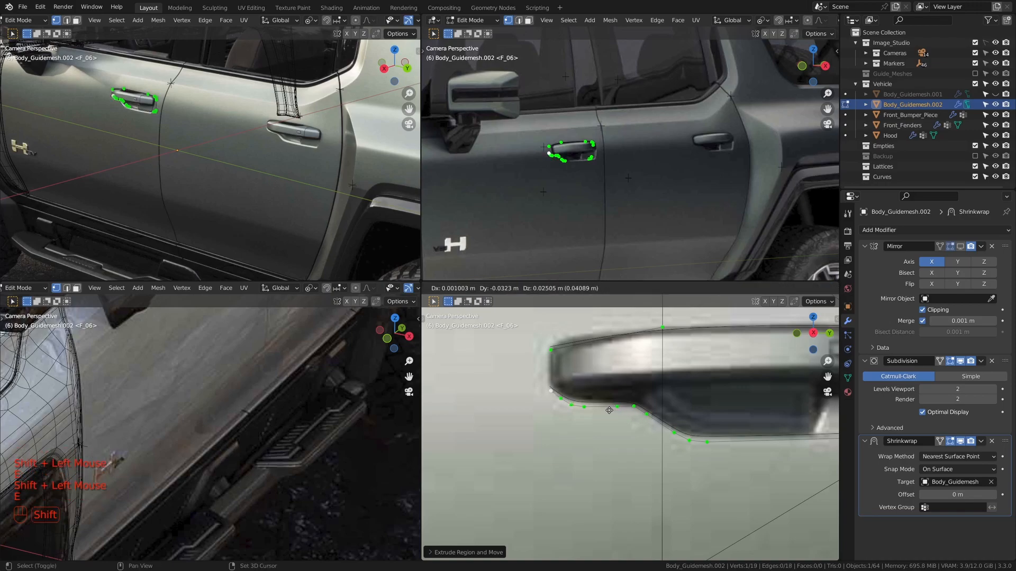
shift+click(608, 410)
key(e)
shift+click(587, 387)
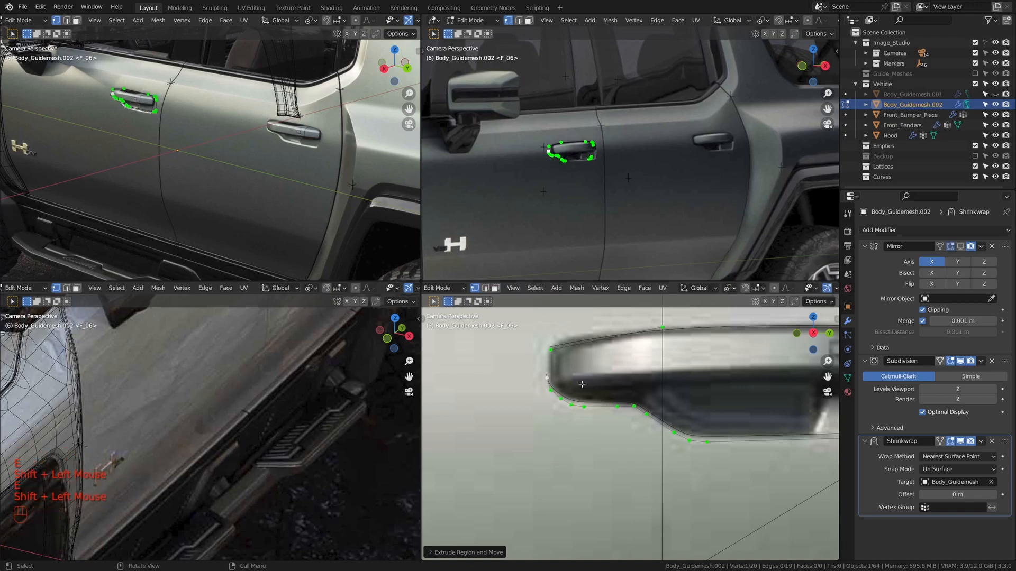
- Move the front upper end vertex onto the outline and extrude it around the front upper corner
click(551, 351)
key(g)
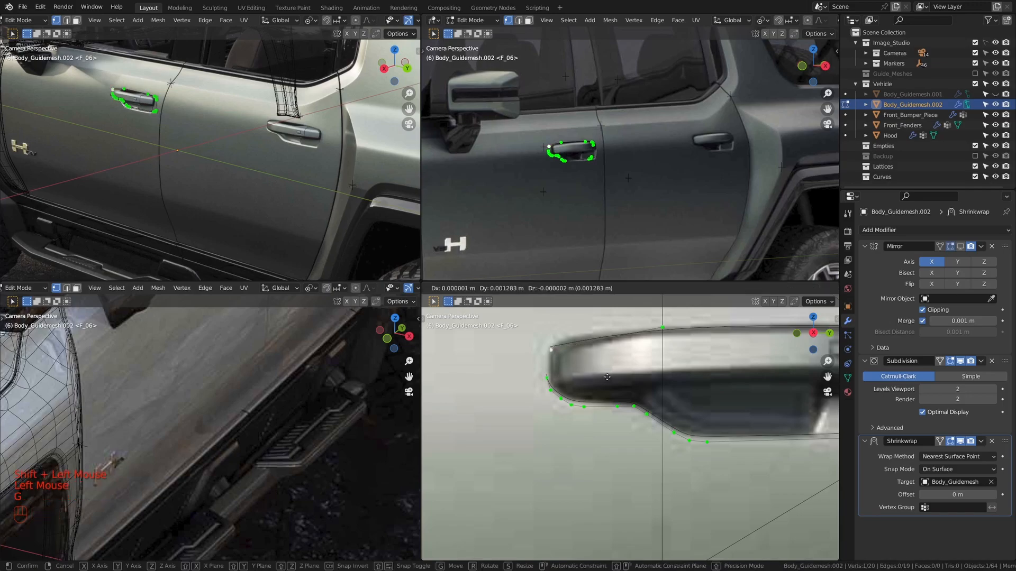
shift+click(604, 357)
key(e)
shift+click(619, 351)
key(e)
shift+click(623, 380)
key(e)
shift+click(638, 426)
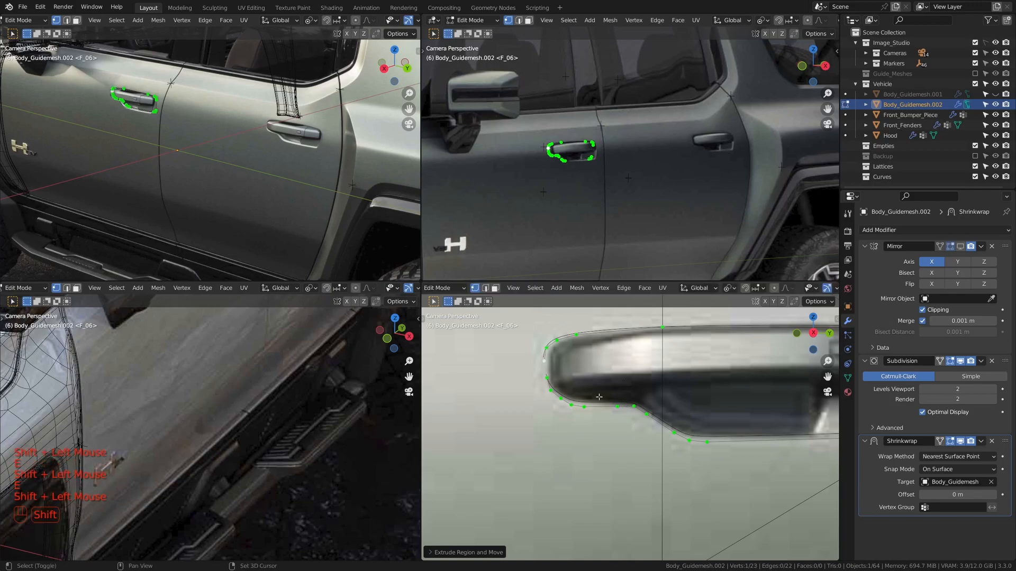
- Join the two front end vertices with an edge to close the handle outline and leave Edit Mode
shift+click(546, 378)
key(f)
key(Tab)
scroll(600, 392, down, 2)
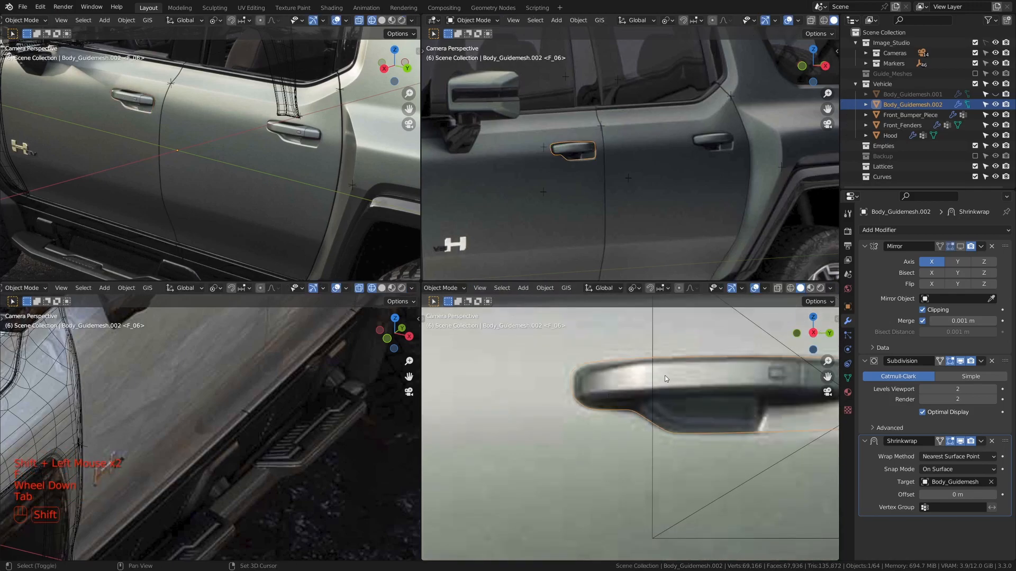
- Edit the outline again and adjust the front lower corner's vertices by moving and sliding them along the contour
key(Tab)
scroll(600, 392, up, 2)
shift+middle_drag(600, 392, 648, 423)
scroll(649, 422, up, 1)
click(629, 441)
key(g)
click(621, 426)
key(g)
key(g)
click(587, 410)
click(579, 405)
key(g)
key(g)
click(580, 412)
- Move the two upper vertices of the handle's front end onto its front edge
click(572, 380)
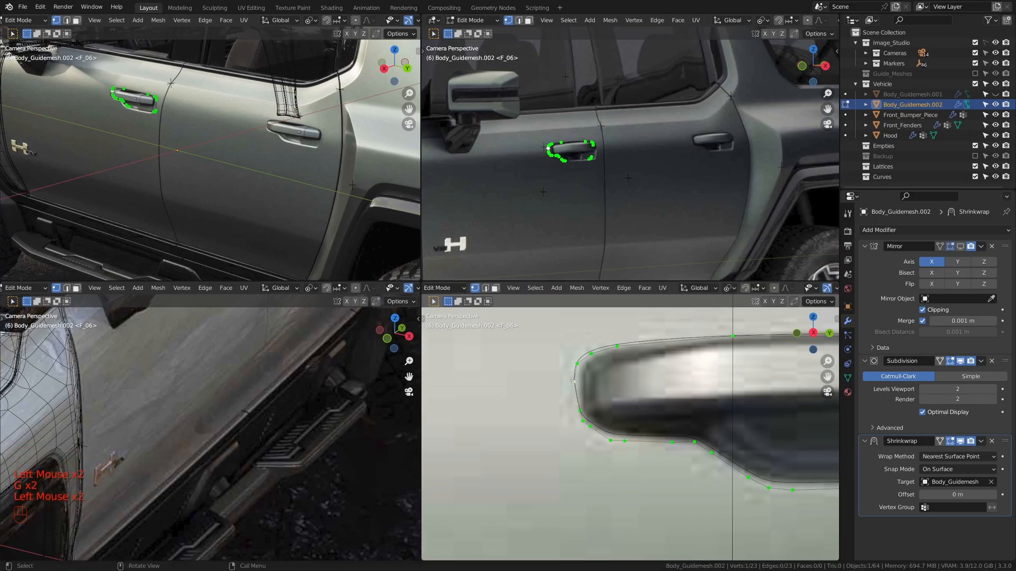
click(576, 367)
key(g)
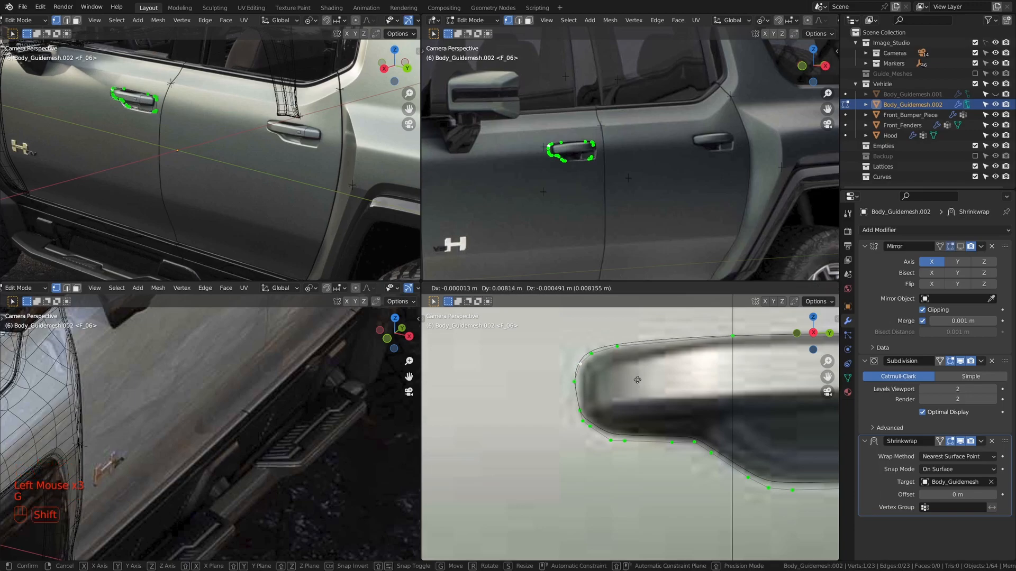
shift+click(635, 380)
click(574, 381)
key(g)
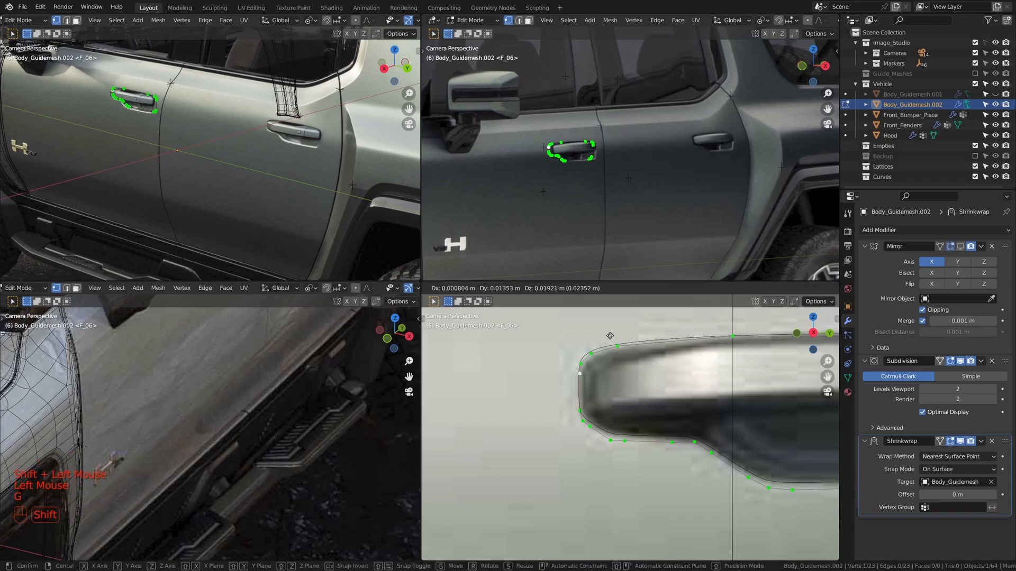
shift+click(607, 322)
- Slide the front upper corner's vertices along the outline to tighten the corner
click(583, 365)
key(g)
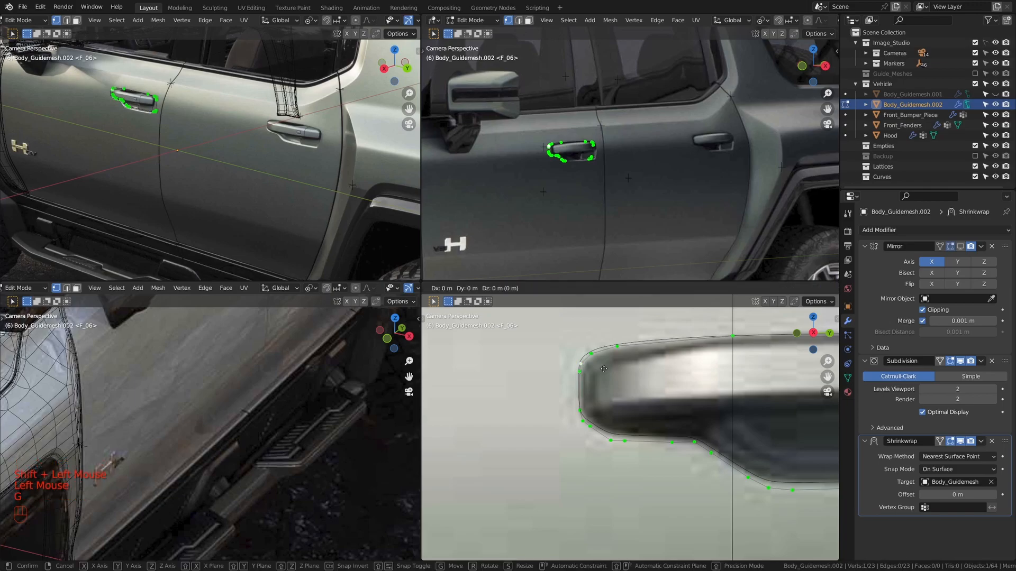
key(g)
click(574, 380)
key(g)
key(g)
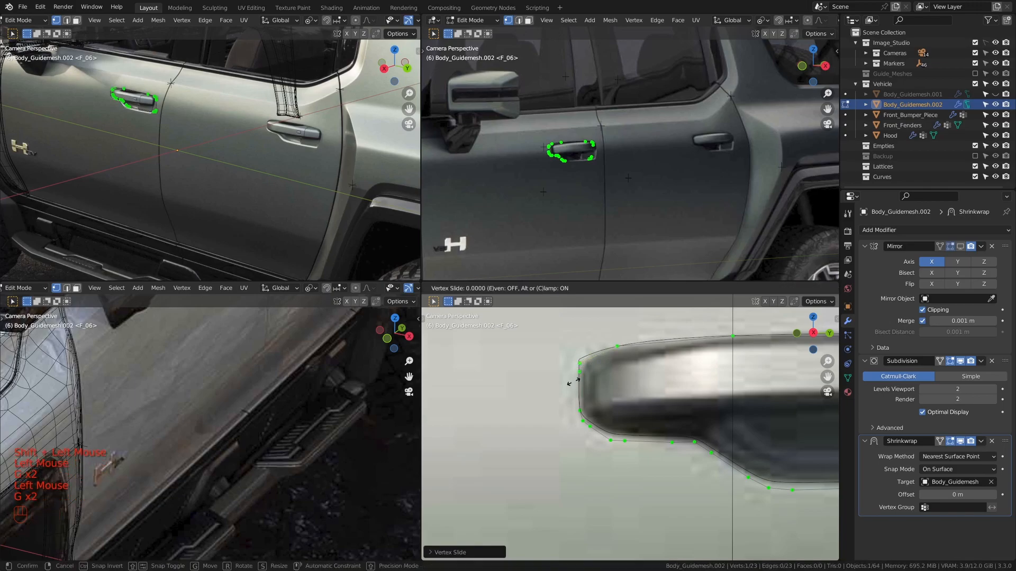
shift+click(580, 376)
- Shift the front upper corner vertex along Z and move the neighbouring upper-edge vertex closer to the corner
key(g)
key(z)
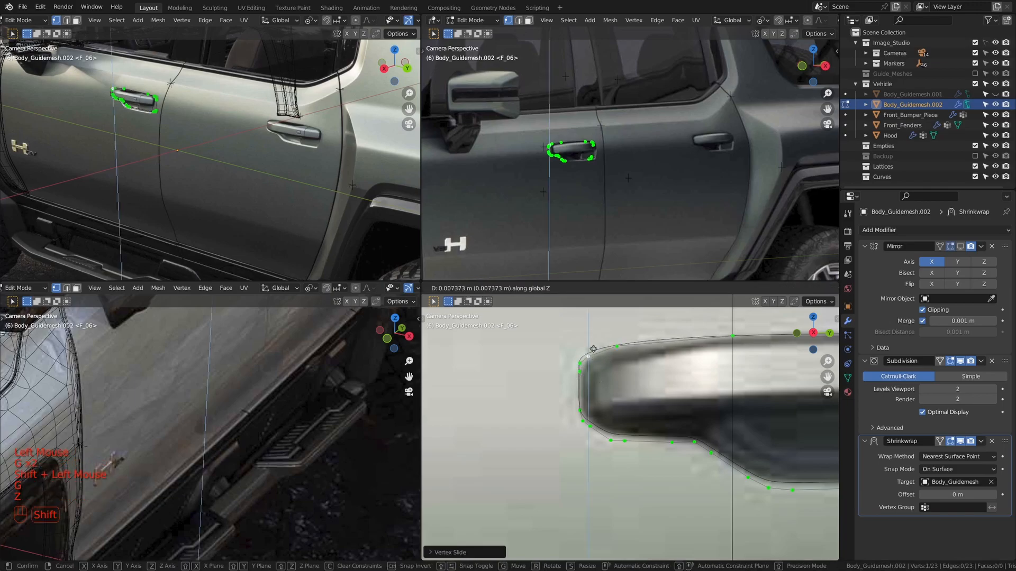
shift+click(592, 355)
click(617, 347)
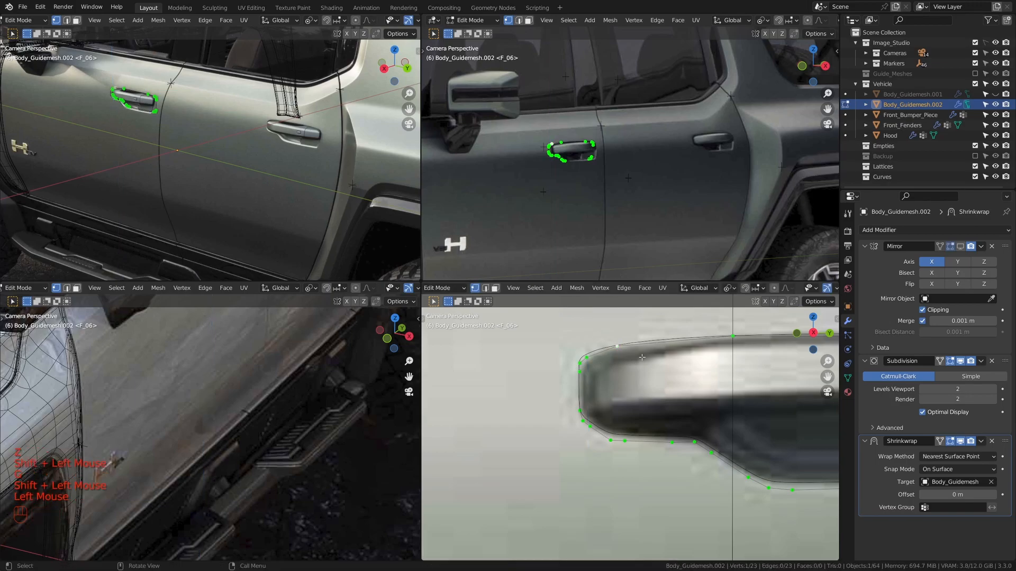
key(g)
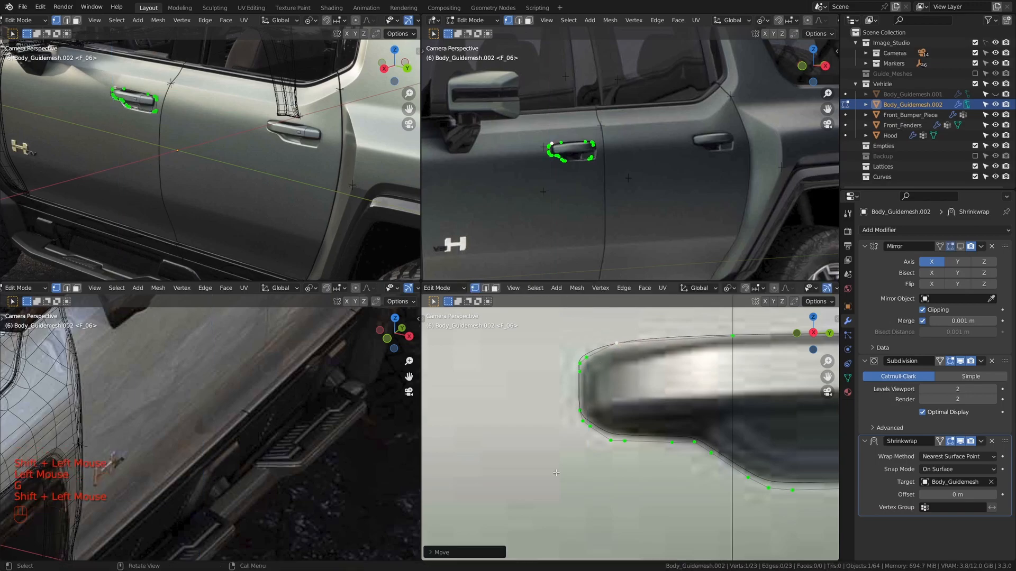
shift+click(560, 372)
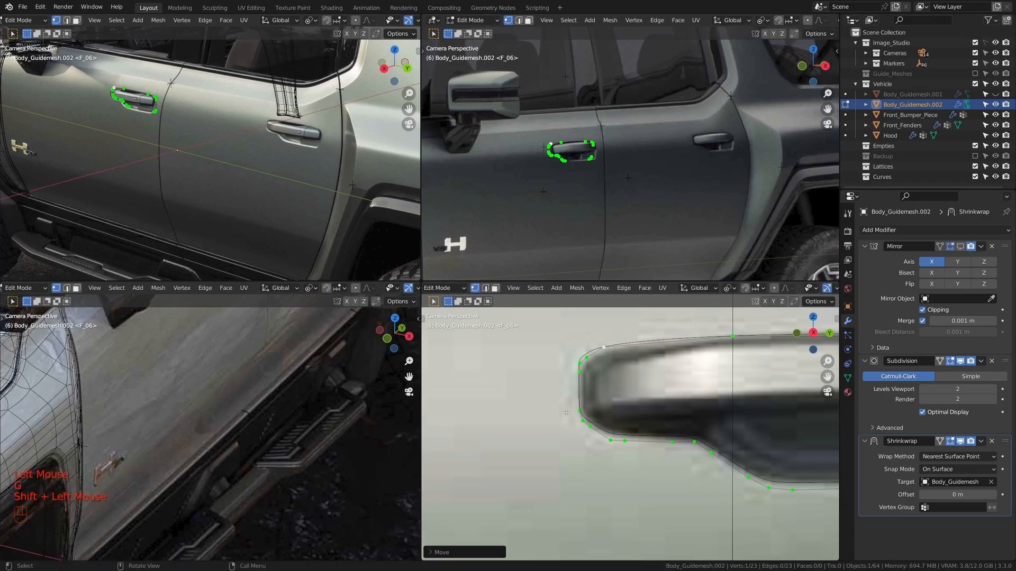
- Insert a vertex in the long upper edge and move it rearward onto the handle's upper outline
scroll(635, 402, down, 2)
shift+middle_drag(661, 370, 680, 352)
key(ctrl+r)
click(681, 352)
key(g)
click(661, 358)
key(g)
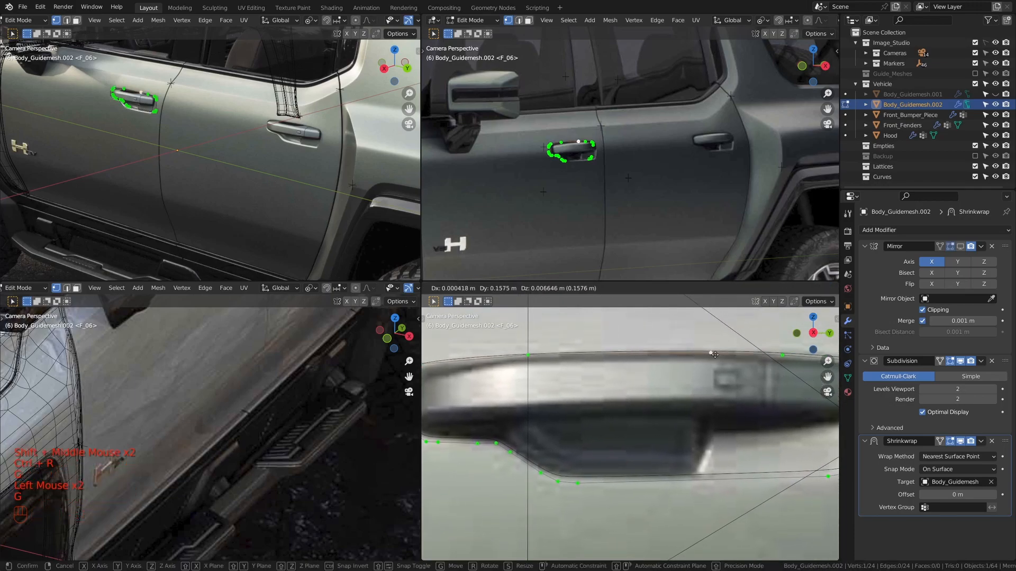
shift+click(714, 355)
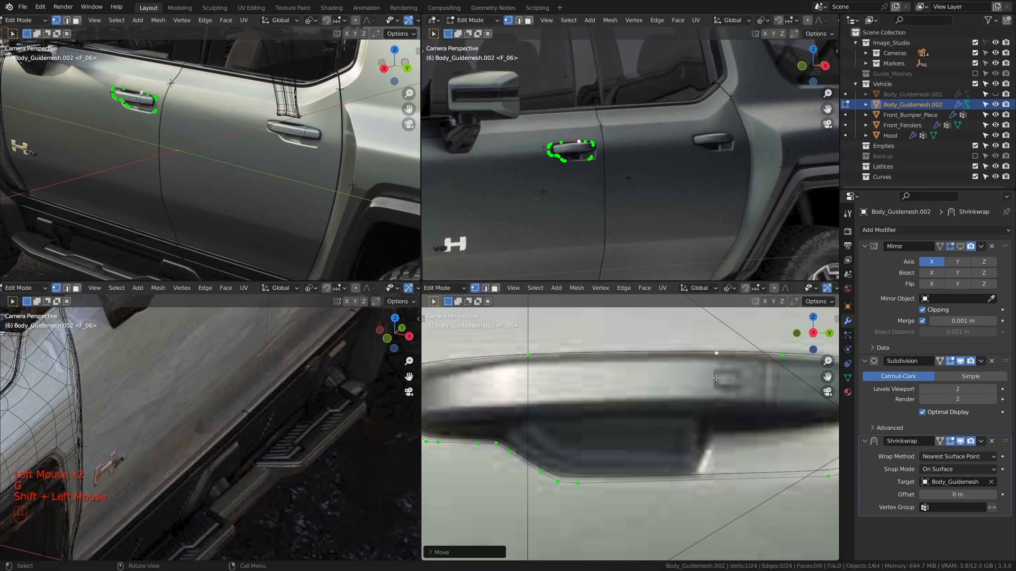
- Insert another vertex in the upper outline between the front span and the previously added vertex
shift+middle_drag(742, 403, 640, 431)
click(433, 382)
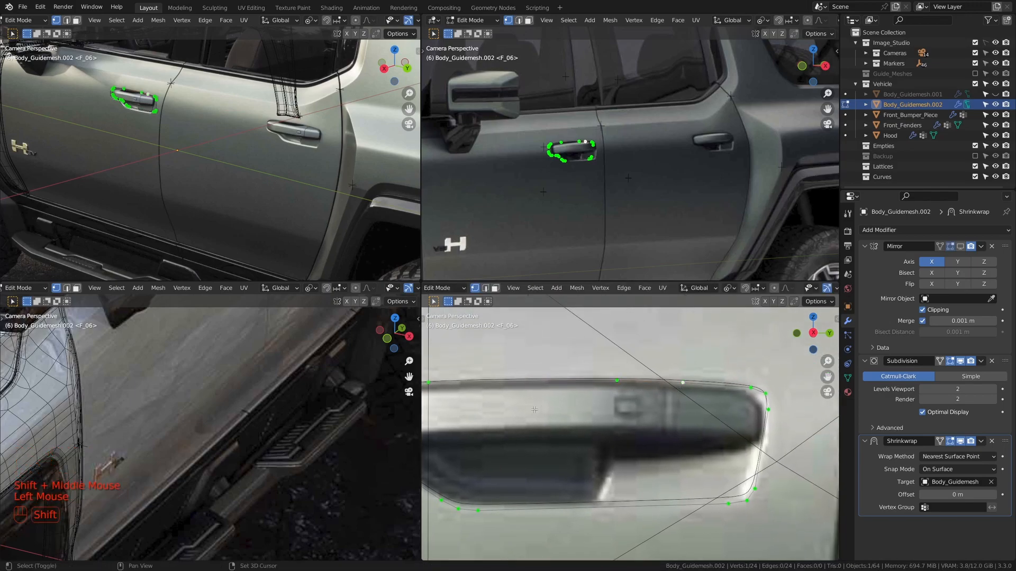
shift+middle_drag(436, 382, 574, 382)
key(ctrl+r)
click(642, 380)
ctrl+click(456, 393)
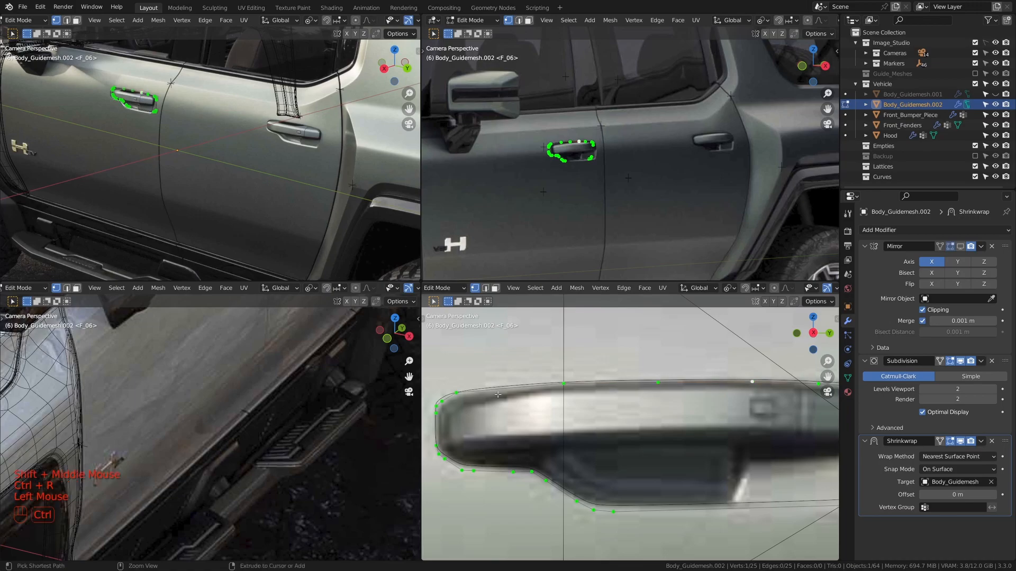
- Move the newly inserted upper-edge vertex along Z to match the handle's upper contour
key(g)
key(z)
shift+click(651, 381)
click(651, 381)
key(g)
key(z)
click(653, 365)
scroll(653, 365, down, 1)
- Slide the rear vertex of the handle's lower front edge toward the corner where the recess begins
shift+scroll(688, 370, down, 1)
shift+middle_drag(740, 379, 588, 381)
scroll(572, 370, up, 2)
click(571, 380)
ctrl+click(730, 389)
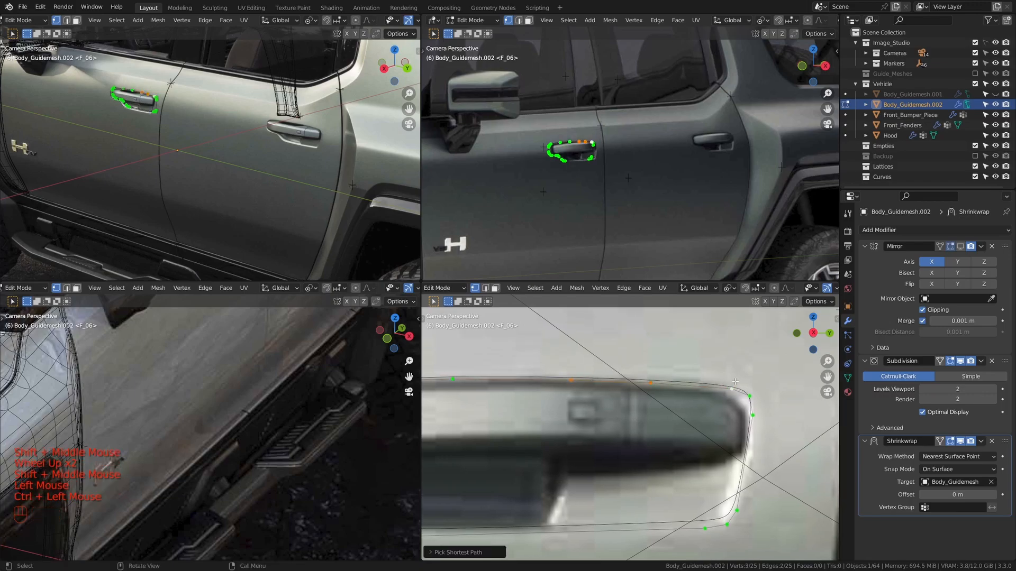
scroll(681, 397, down, 2)
shift+middle_drag(681, 397, 784, 410)
scroll(783, 410, down, 1)
scroll(508, 471, up, 1)
shift+middle_drag(497, 481, 524, 439)
scroll(524, 439, up, 1)
click(511, 439)
key(g)
key(g)
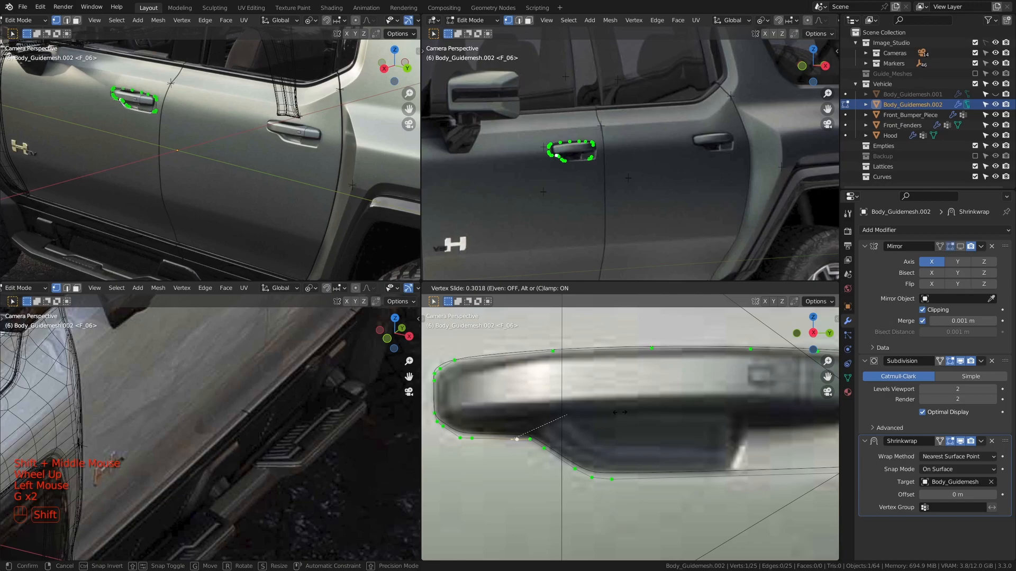
shift+click(619, 413)
- Slide the vertex at the top of the recess's slanted front edge along the outline
key(g)
key(z)
shift+click(619, 413)
click(542, 447)
key(g)
key(g)
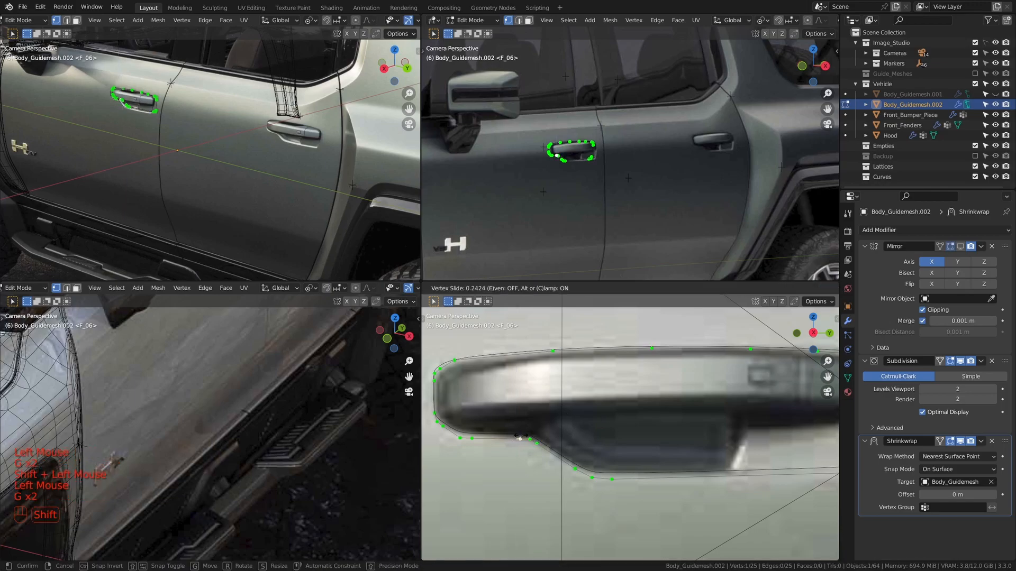
shift+click(540, 446)
- Slide the vertices around the recess's front lower corner along the outline to shape the bend
shift+middle_drag(540, 446, 518, 363)
scroll(521, 367, up, 2)
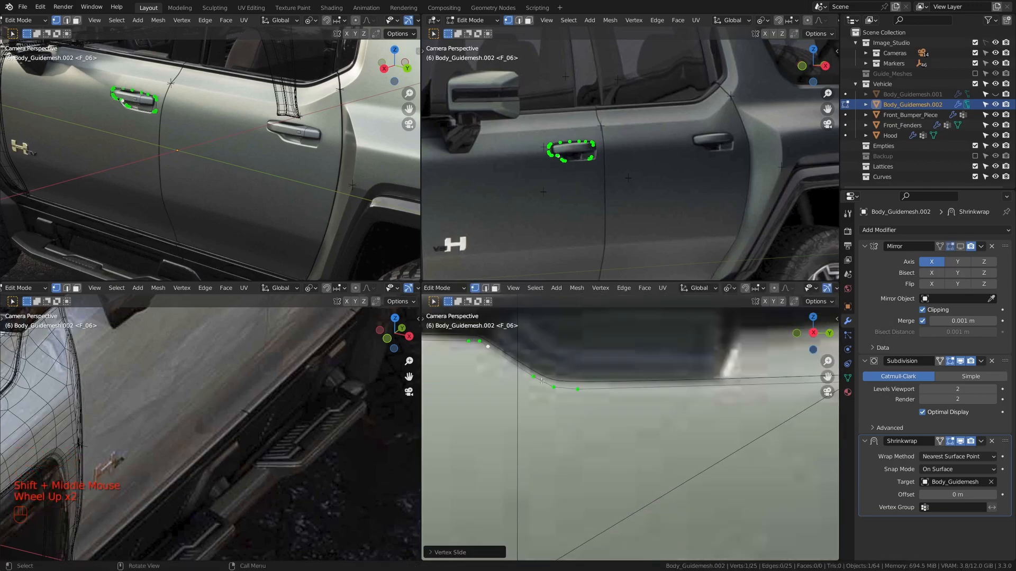
click(533, 378)
key(g)
key(g)
click(579, 396)
key(g)
key(g)
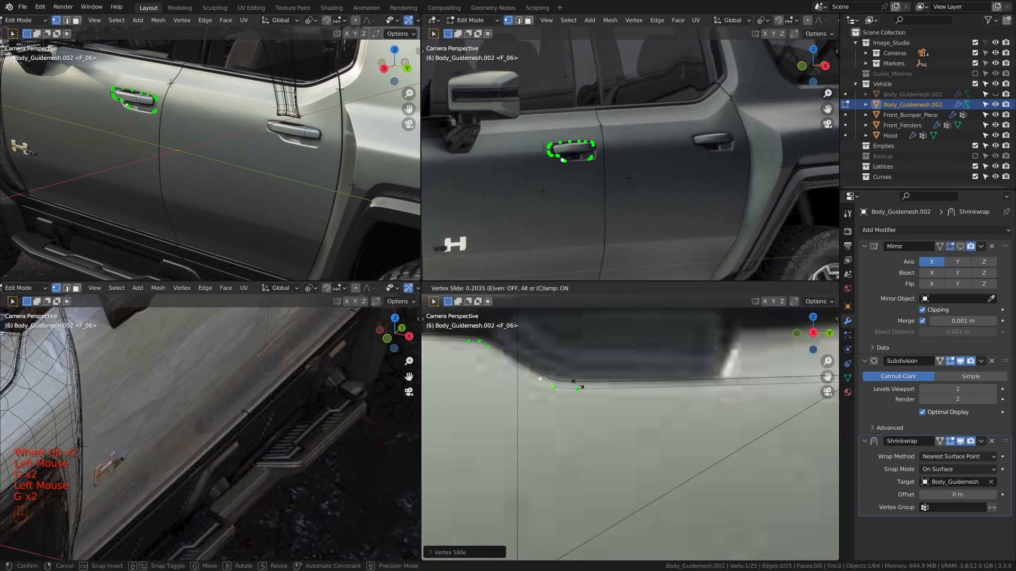
click(575, 382)
click(554, 387)
key(g)
key(g)
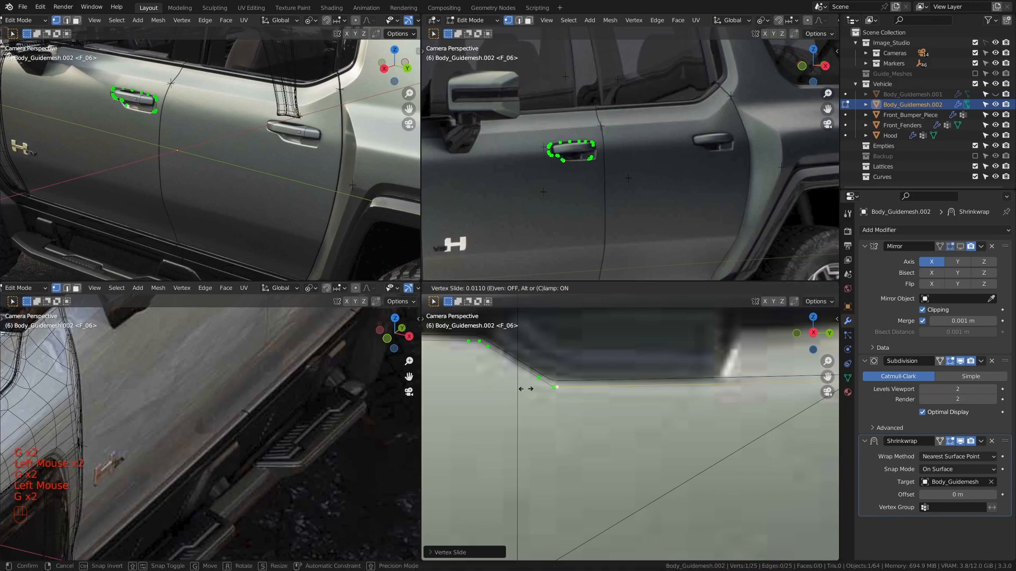
- Slide the vertices around the recess's rear lower corner along the outline, with clamping off where they must go past an edge's end
shift+middle_drag(558, 372, 658, 400)
scroll(658, 399, up, 2)
key(c)
shift+click(646, 418)
key(g)
key(g)
key(c)
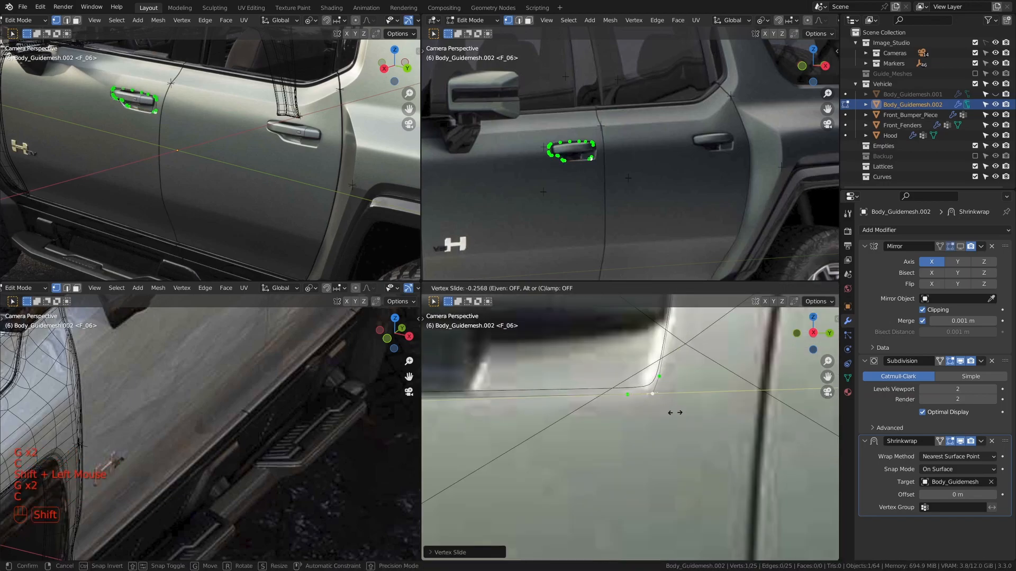
click(691, 410)
key(g)
key(g)
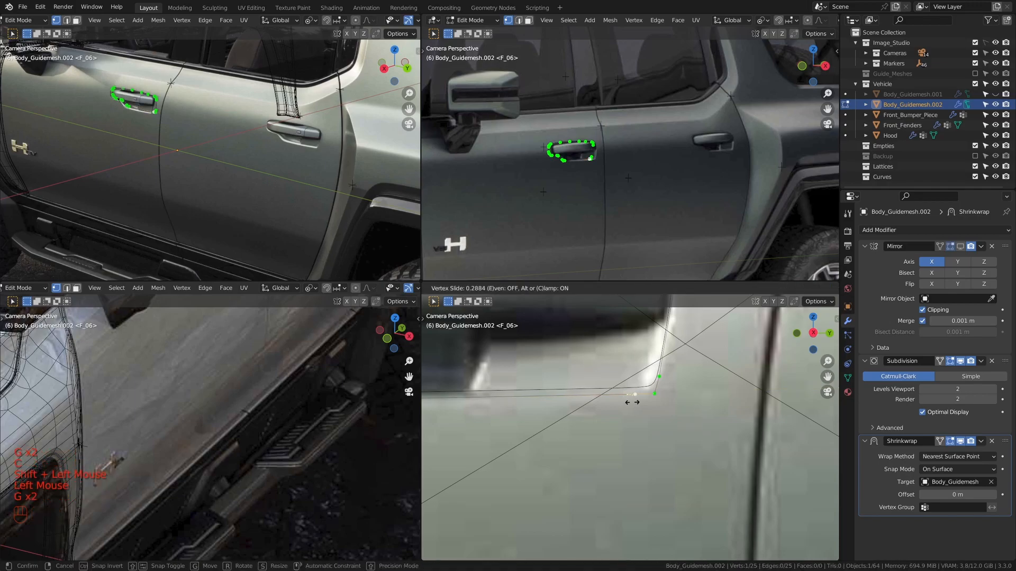
shift+click(643, 402)
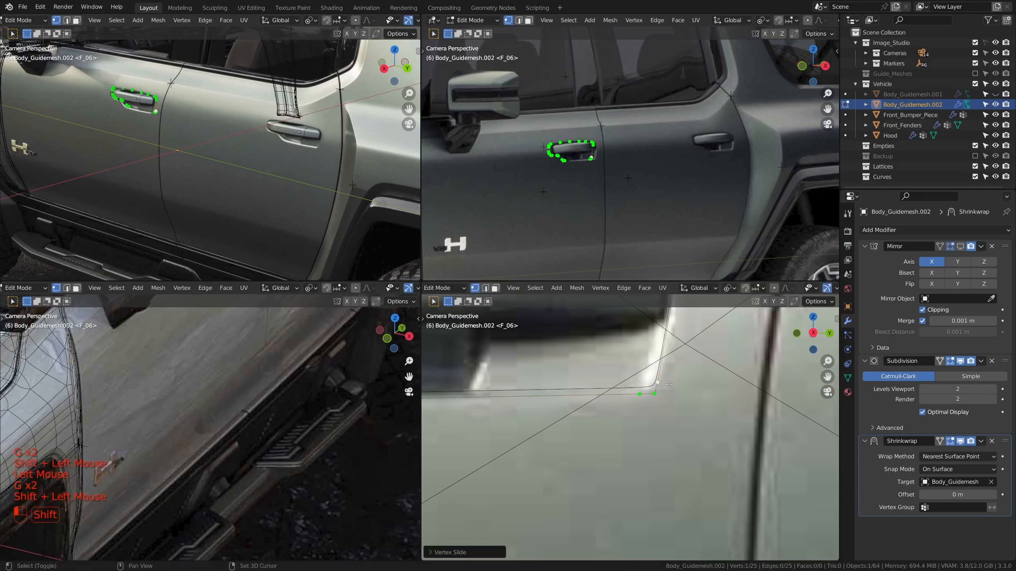
- Insert two vertices in the long lower edge of the recess and space them evenly between the corners
scroll(583, 394, down, 1)
shift+middle_drag(583, 394, 654, 432)
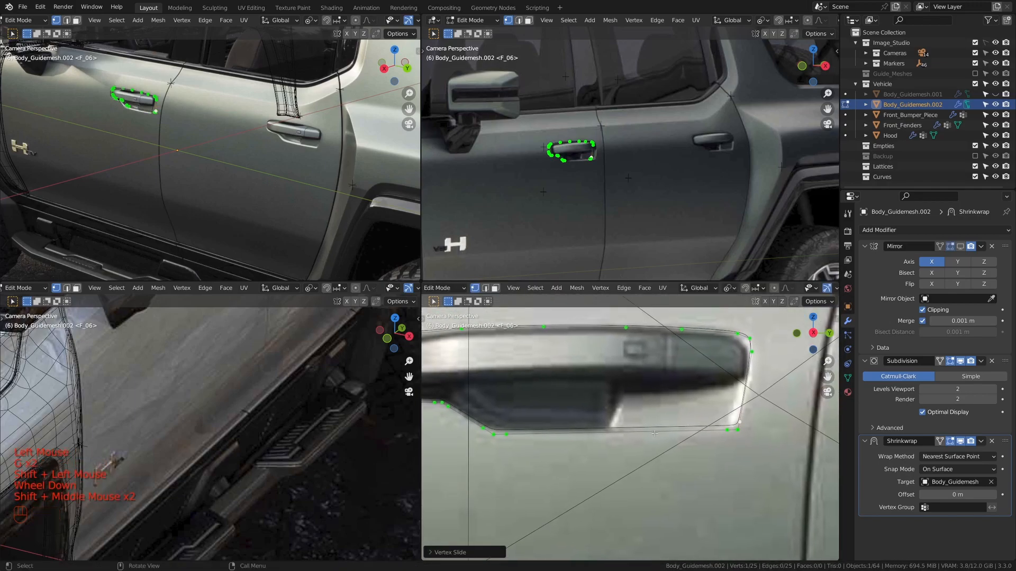
key(ctrl+r)
click(618, 437)
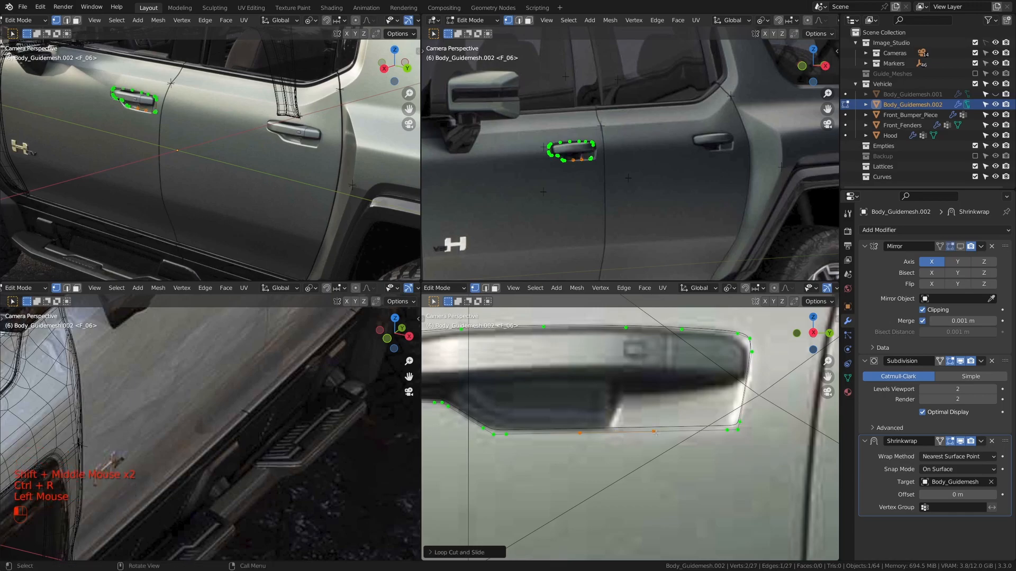
click(581, 433)
key(g)
key(g)
shift+click(634, 406)
click(653, 431)
click(607, 432)
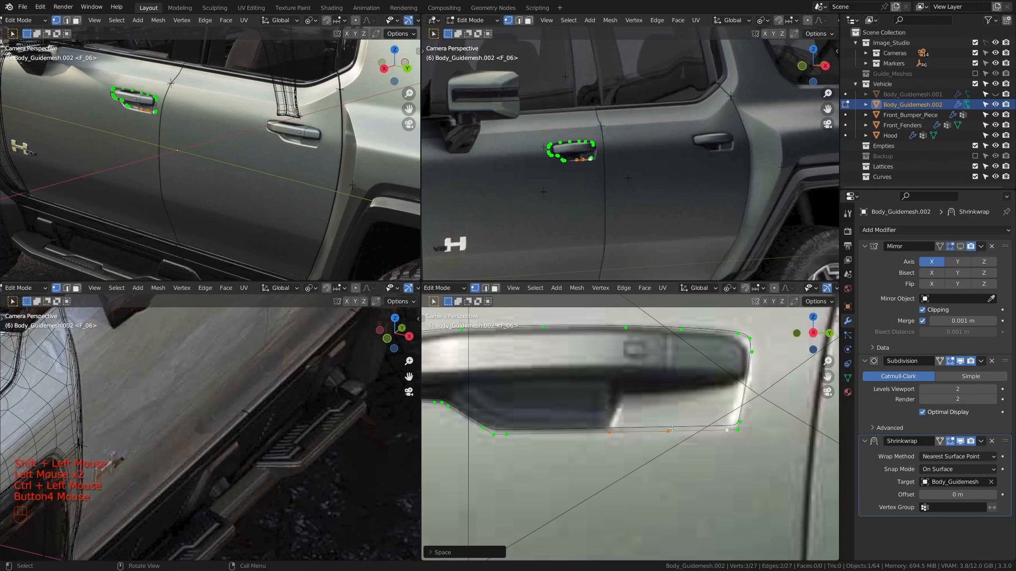
- Slide and move the vertices around the handle's rear upper corner to follow the rounded contour
shift+middle_drag(714, 432, 688, 439)
scroll(688, 439, up, 2)
click(709, 422)
key(g)
key(g)
click(712, 426)
click(691, 400)
key(g)
key(g)
shift+click(696, 397)
key(g)
shift+click(702, 392)
click(705, 416)
- Insert two vertices in the outline's rear edge and move each along Y to match the photo's contour
key(g)
shift+click(704, 422)
key(ctrl+r)
click(730, 450)
key(g)
key(y)
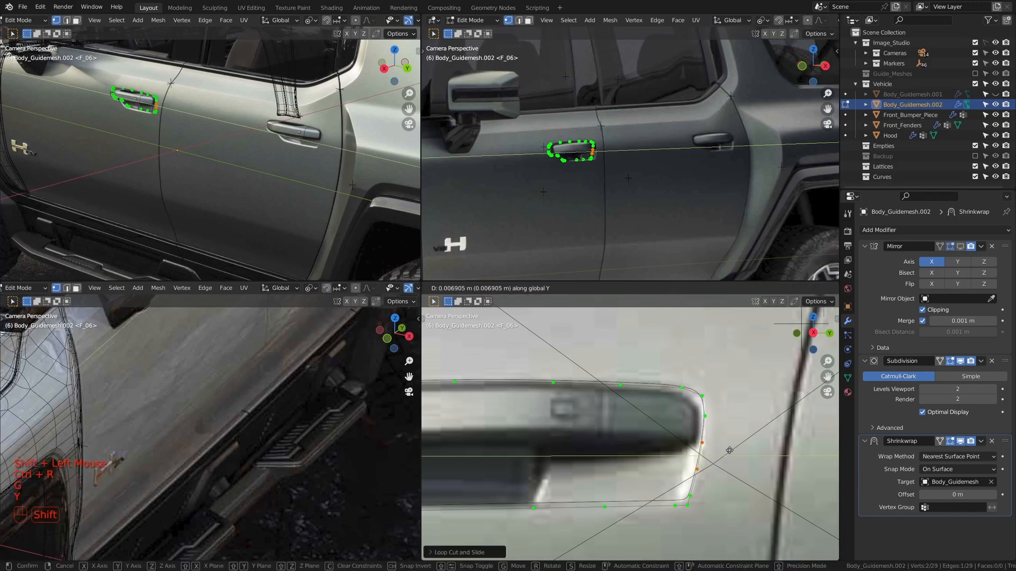
shift+click(729, 452)
click(709, 483)
key(g)
key(y)
shift+click(721, 479)
- Examine the complete handle outline against the reference photo, both in and out of Edit Mode
key(a)
key(a)
scroll(720, 476, down, 2)
shift+middle_drag(715, 475, 673, 450)
shift+middle_drag(601, 446, 677, 422)
key(a)
key(a)
key(Tab)
key(Tab)
scroll(668, 424, down, 2)
scroll(669, 423, up, 2)
scroll(668, 423, down, 1)
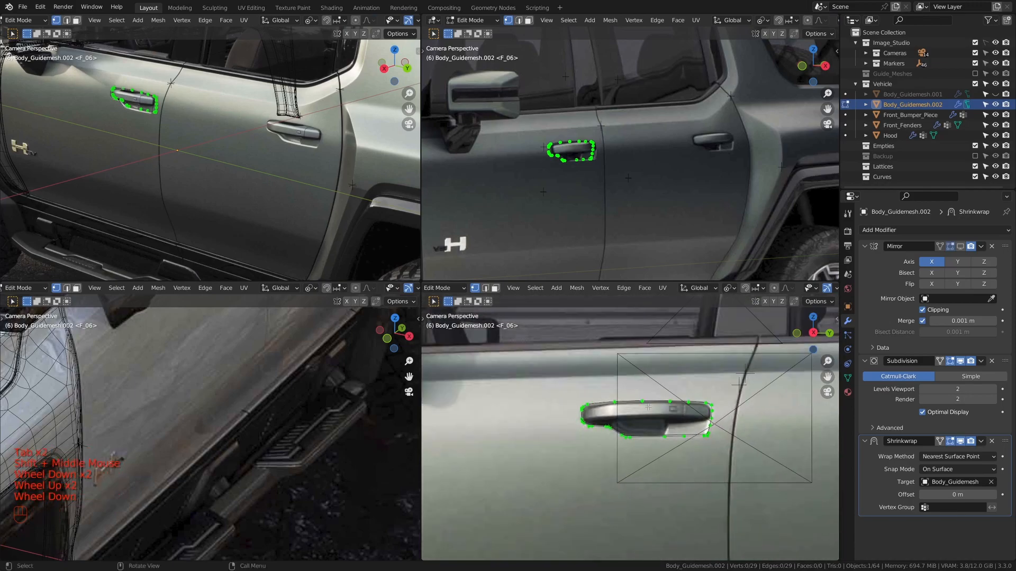
- Enable the Guide_Meshes collection and view the handle outline on the solid-shaded body guide mesh
click(975, 74)
alt+click(677, 401)
key(z)
mouse_move(704, 403)
shift+middle_down()
mouse_move(682, 393)
mouse_move(710, 400)
mouse_move(697, 386)
shift+middle_up()
scroll(688, 393, up, 2)
key(z)
scroll(711, 400, down, 1)
key(Tab)
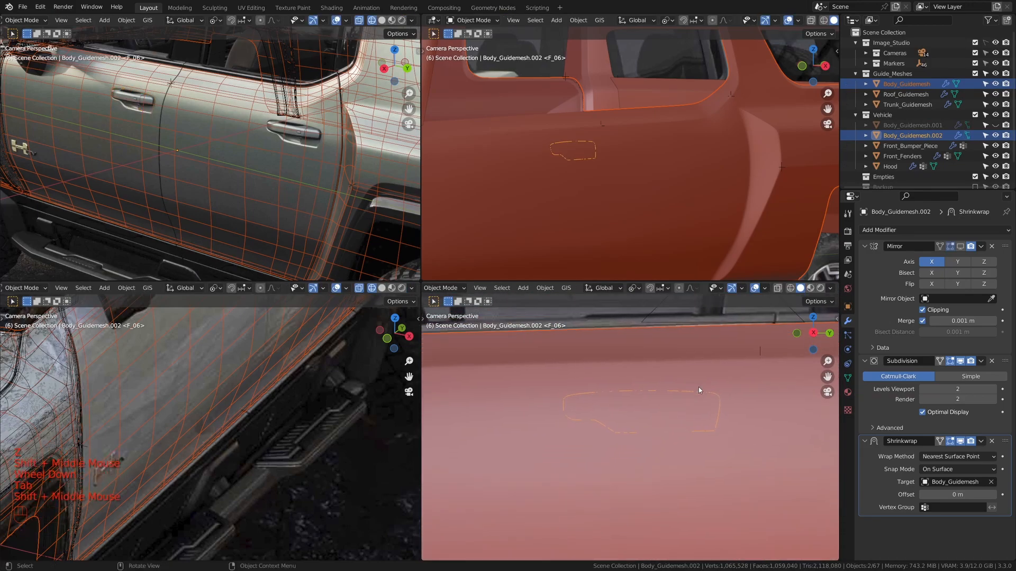
- Compare the handle outline's vertices with the body guide mesh's surface, with both meshes in Edit Mode
scroll(698, 386, up, 1)
key(Tab)
key(a)
key(a)
key(z)
alt+click(662, 386)
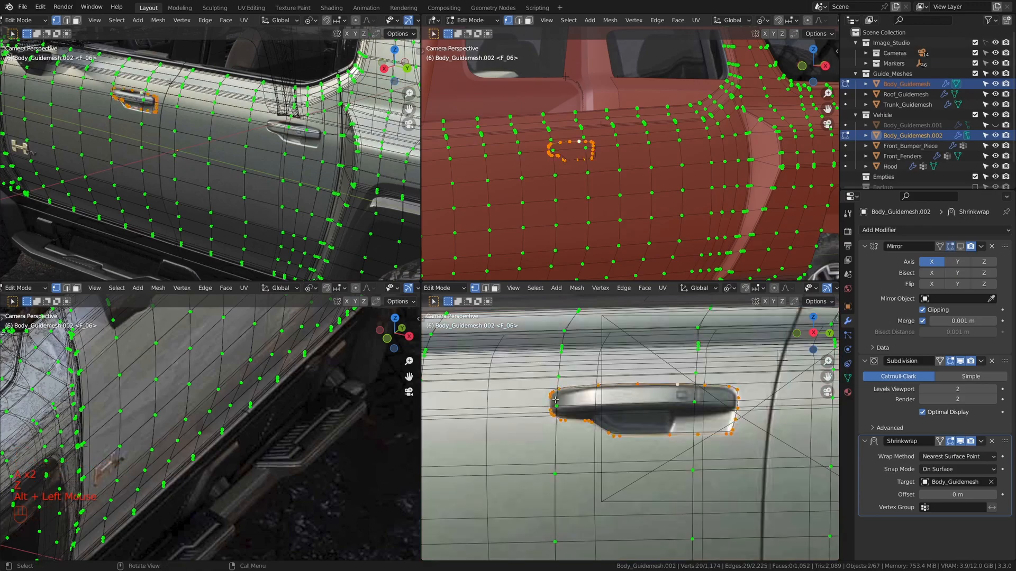
scroll(626, 414, up, 1)
key(Tab)
shift+middle_drag(629, 417, 675, 411)
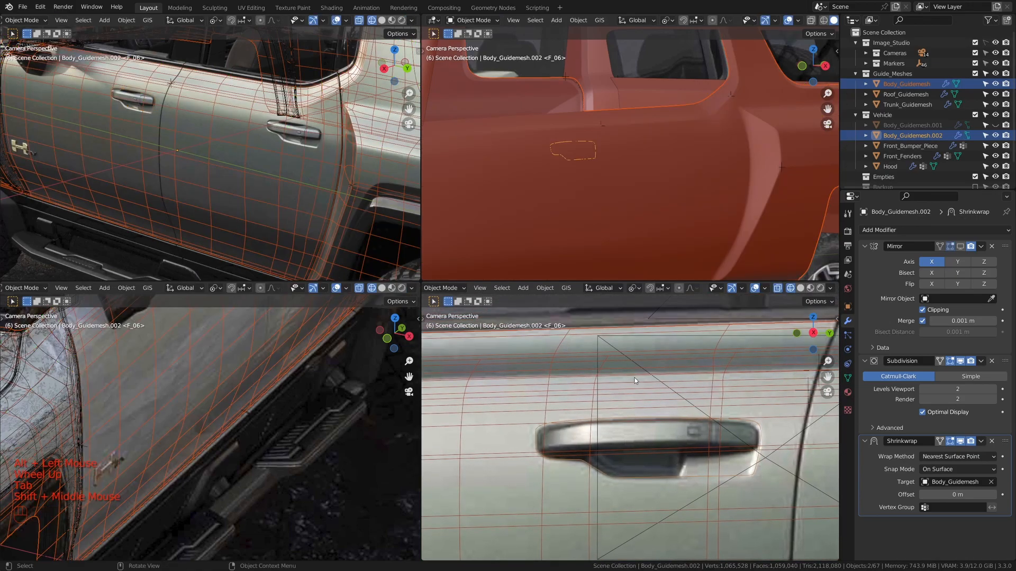
scroll(618, 145, up, 2)
shift+middle_drag(618, 153, 742, 168)
scroll(736, 172, up, 1)
key(Tab)
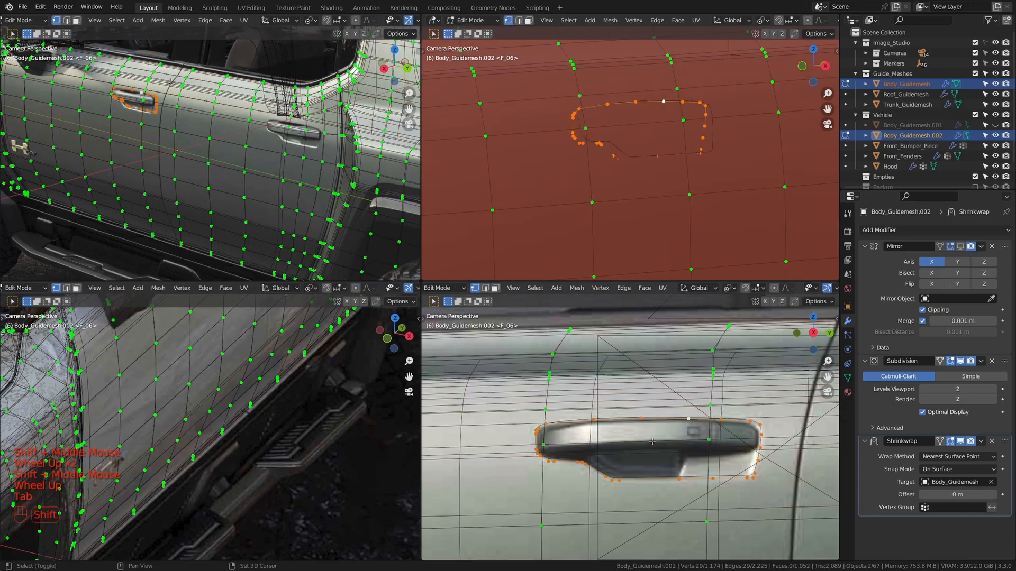
shift+middle_drag(647, 419, 647, 411)
- Make the handle outline the only selected object and select all its vertices in Edit Mode
key(Tab)
click(666, 411)
click(667, 413)
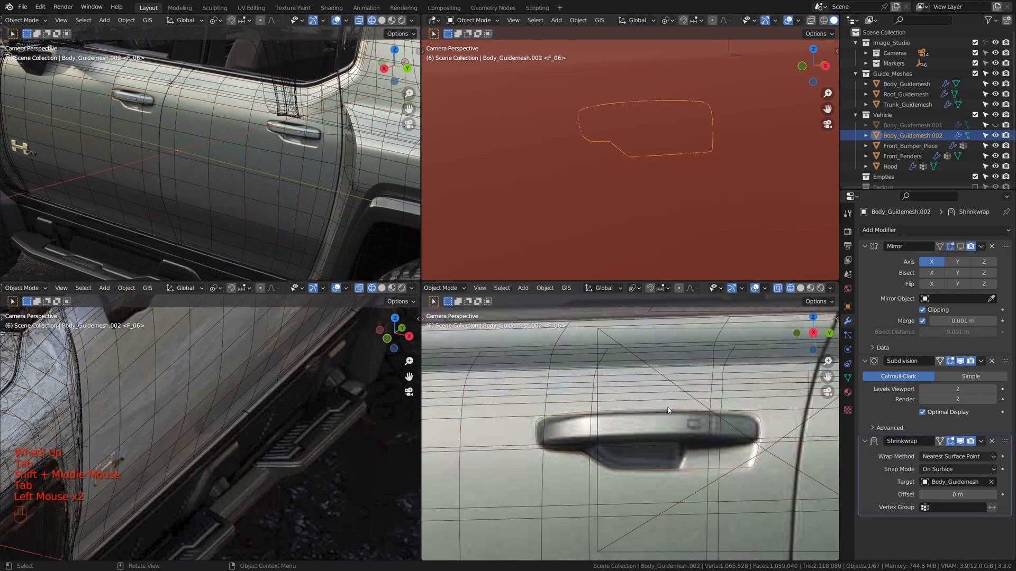
key(Tab)
key(a)
alt+click(657, 387)
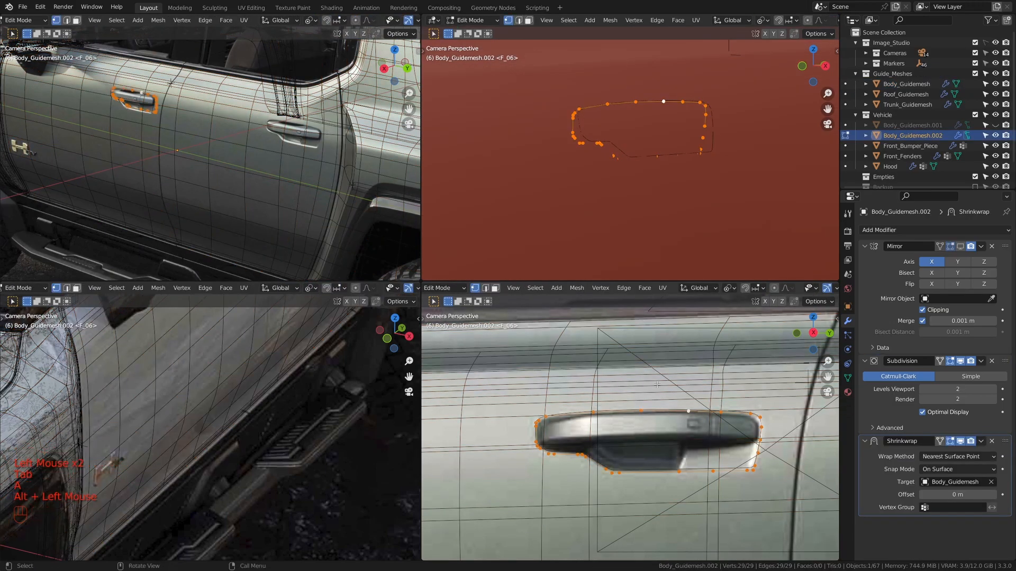
- Set snapping to Face Project with Project Individual Elements enabled
click(756, 290)
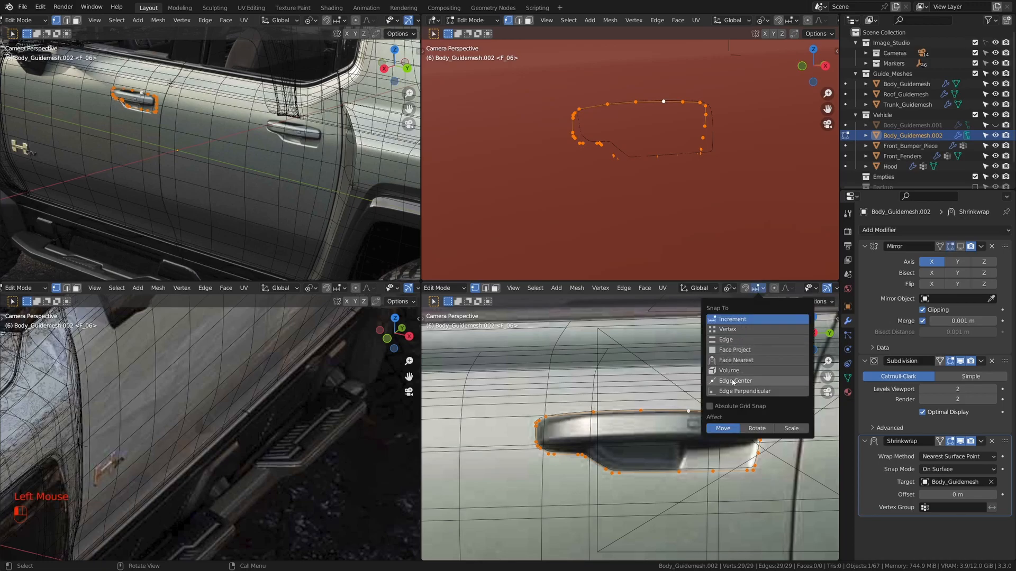
click(740, 350)
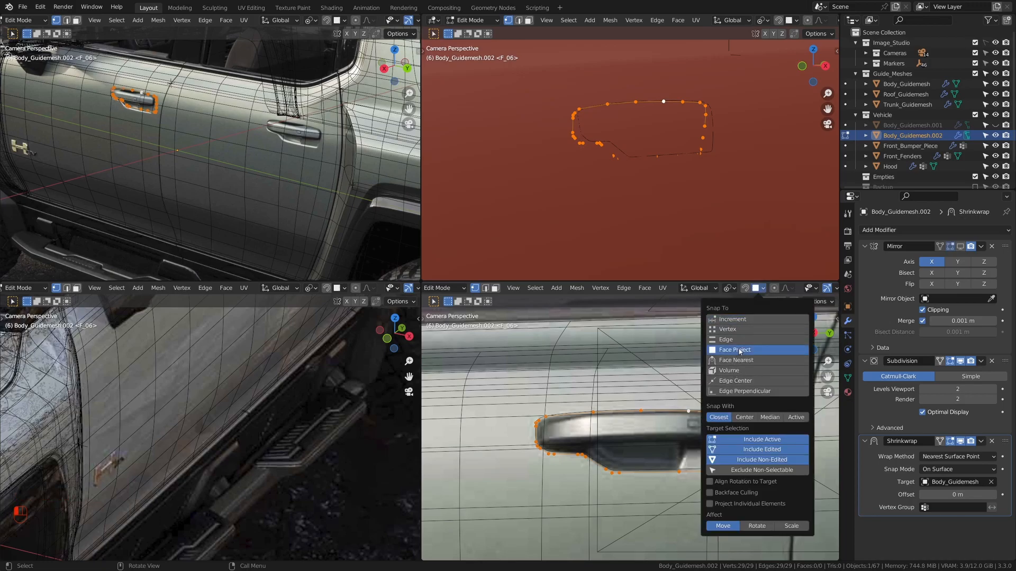
click(709, 506)
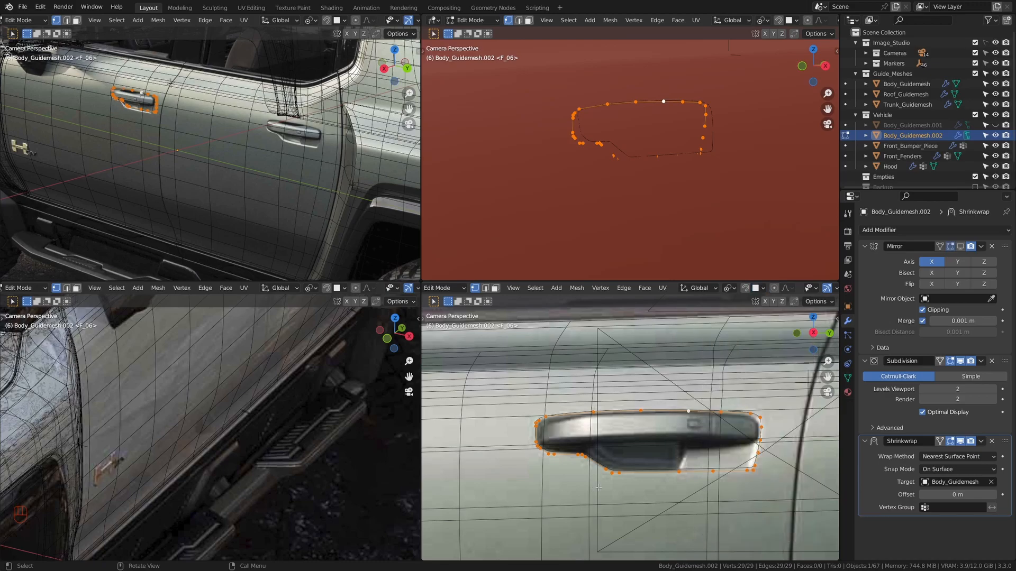
- Project all the handle outline's vertices onto the body guide mesh with a snapped move in place
scroll(616, 445, down, 1)
shift+middle_drag(616, 444, 601, 429)
key(z)
shift+middle_drag(724, 423, 691, 431)
key(g)
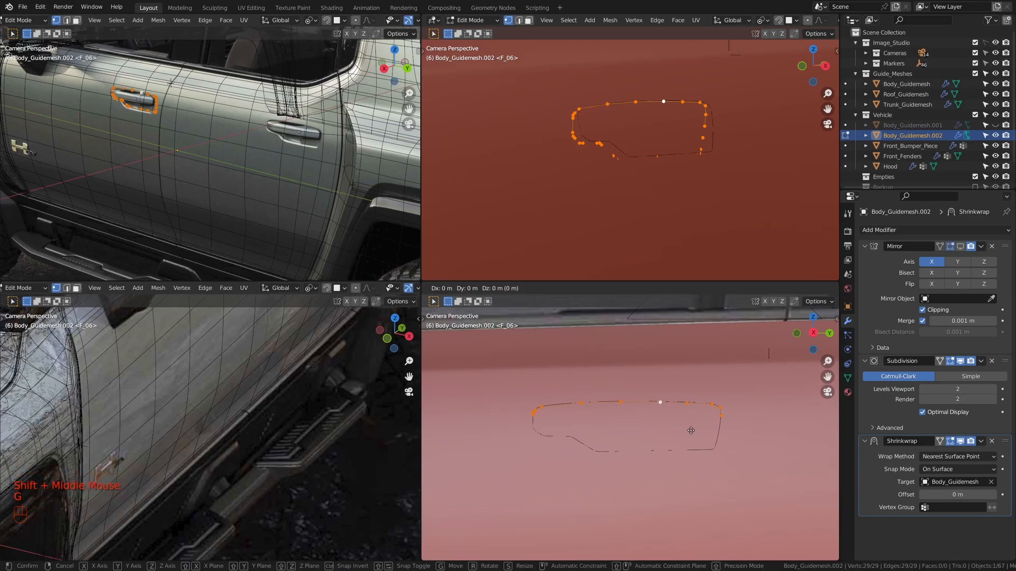
key(ctrl)
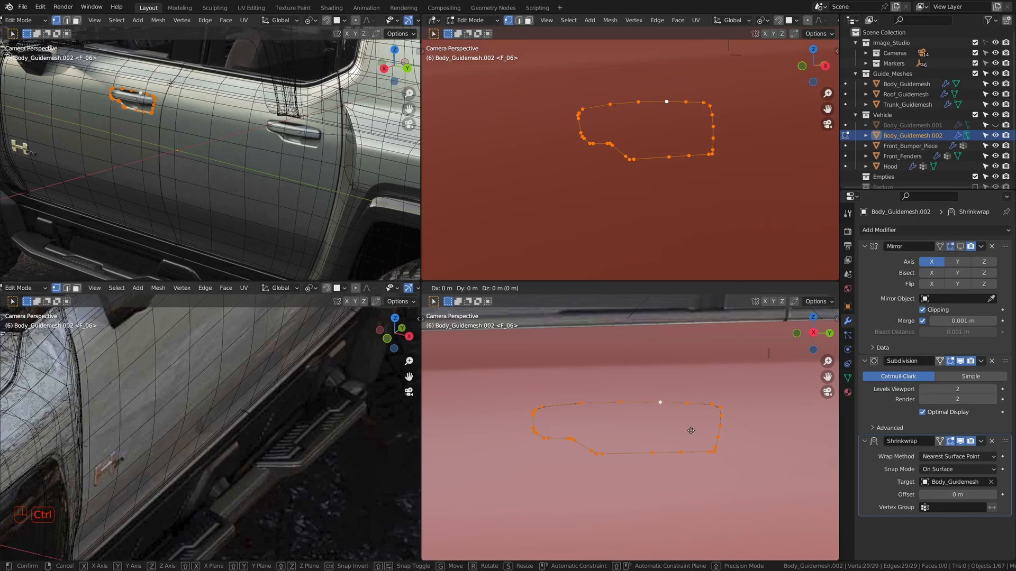
key(ctrl+Return)
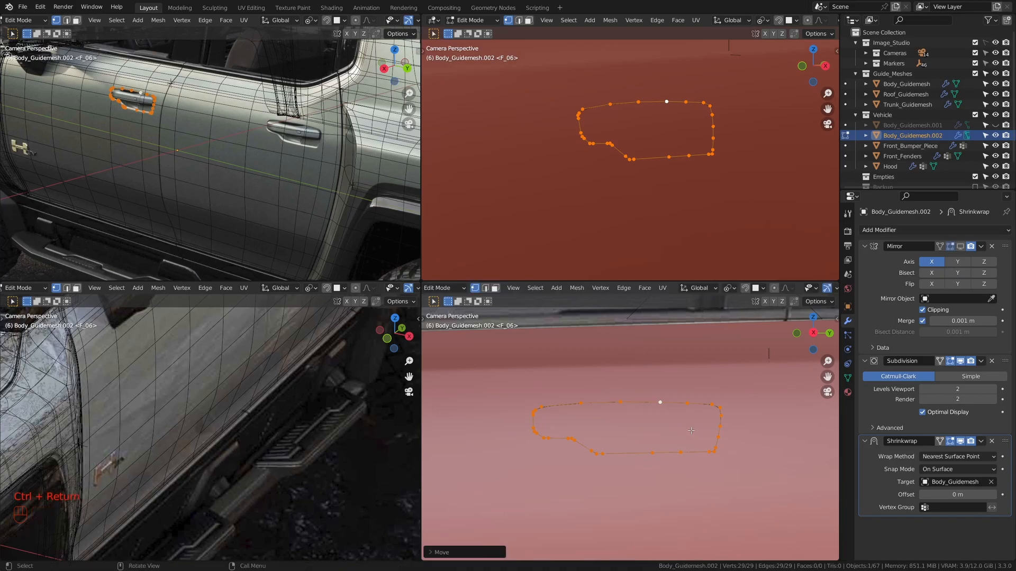
- Inspect the projected handle outline against the photos in the other camera views
key(z)
scroll(612, 116, up, 2)
key(z)
scroll(247, 191, down, 1)
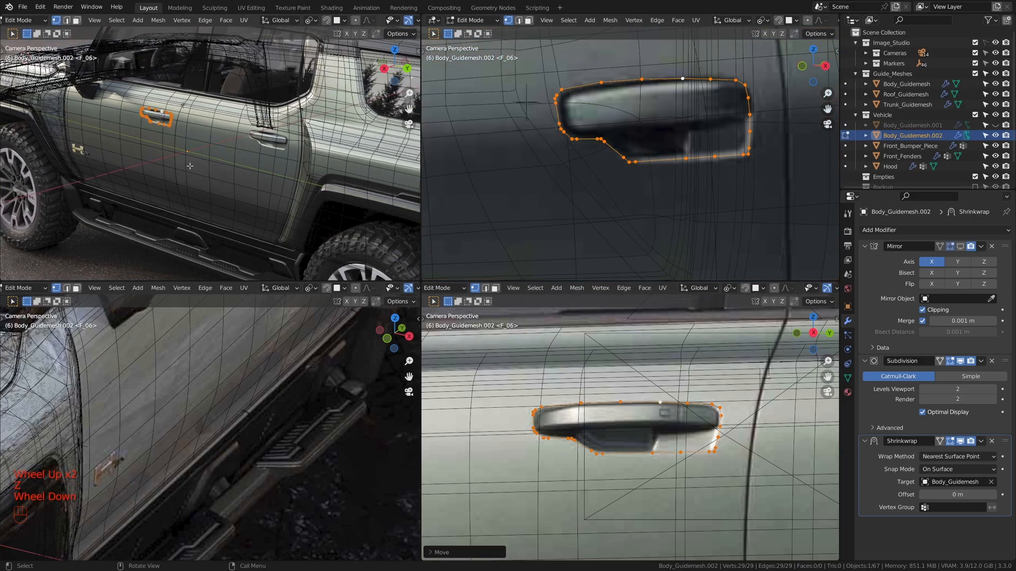
shift+middle_drag(178, 148, 254, 182)
scroll(254, 182, up, 3)
shift+middle_drag(271, 130, 197, 156)
scroll(196, 156, up, 1)
scroll(260, 192, down, 1)
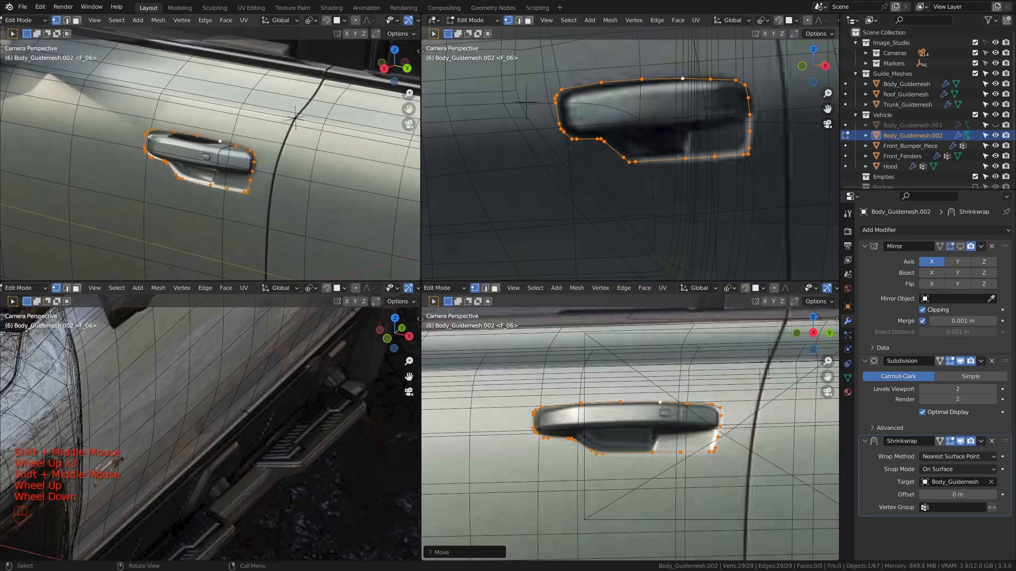
- Set the snapping mode back to Increment
click(761, 287)
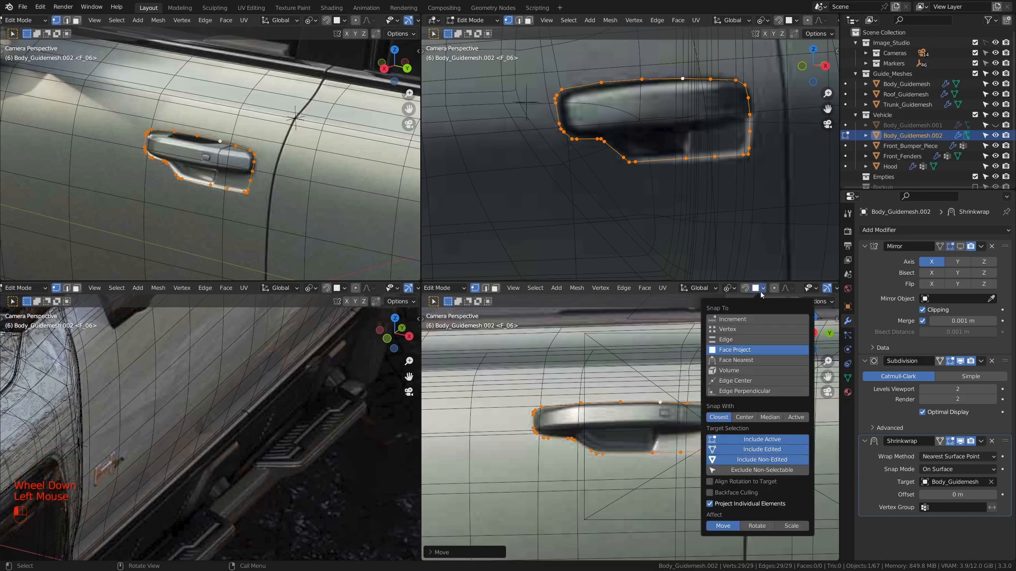
click(747, 320)
scroll(664, 344, down, 2)
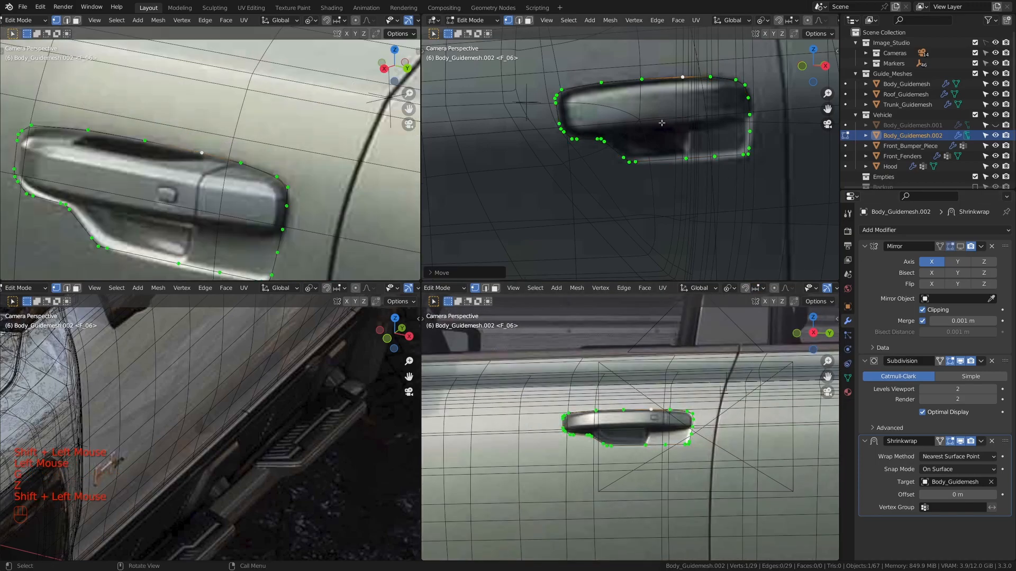
- Check the projected outline on the body from several angles and exclude the Guide_Meshes collection from the view layer
key(a)
scroll(657, 138, down, 2)
scroll(651, 144, down, 1)
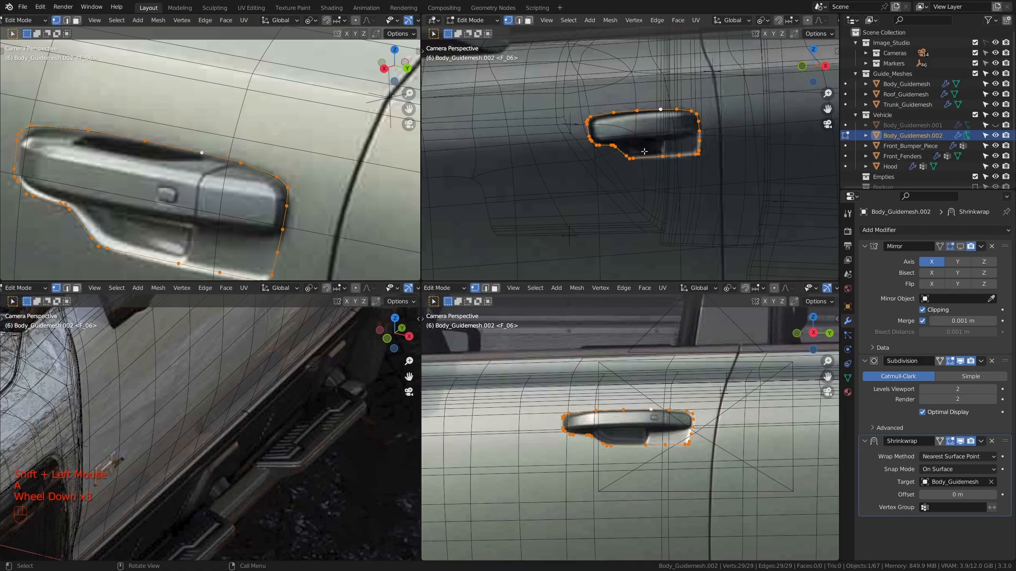
mouse_move(303, 184)
middle_down()
mouse_move(218, 200)
mouse_move(280, 225)
mouse_move(264, 197)
middle_up()
scroll(290, 229, up, 2)
middle_drag(265, 196, 323, 194)
key(z)
mouse_move(344, 194)
shift+middle_down()
mouse_move(354, 194)
mouse_move(246, 173)
shift+middle_up()
scroll(354, 194, up, 1)
scroll(246, 173, down, 1)
key(Tab)
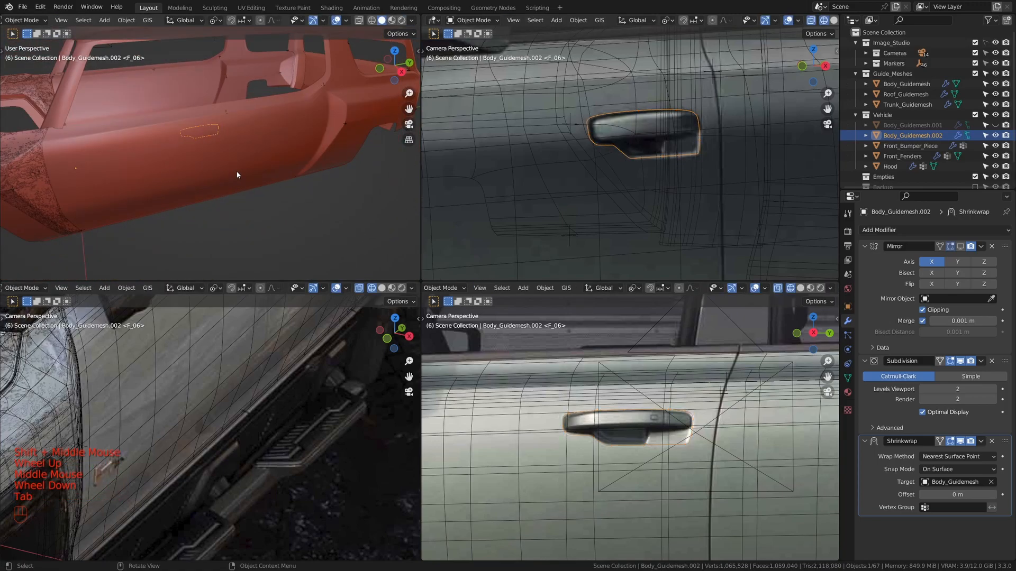
click(975, 74)
- Extrude the handle outline about 0.236 m inward along X and turn off the Shrinkwrap modifier's viewport display
scroll(274, 205, up, 1)
shift+middle_drag(238, 203, 304, 204)
key(Tab)
key(e)
key(x)
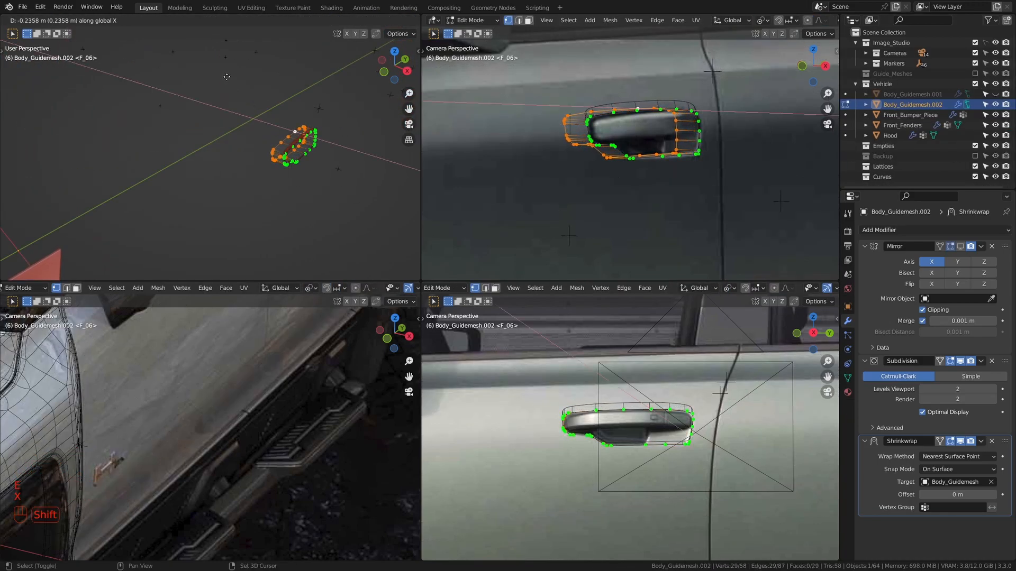
shift+click(226, 77)
click(962, 442)
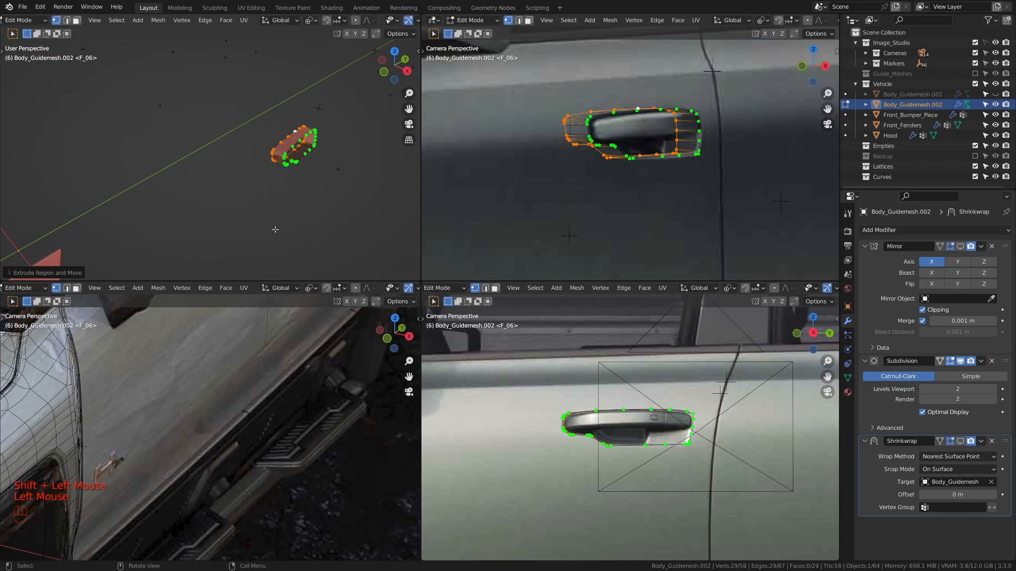
- Scale the extruded inner loop down to about 0.85 in the right orthographic view
middle_drag(274, 229, 211, 216)
scroll(211, 215, up, 3)
shift+middle_drag(106, 188, 285, 198)
key(KP_3)
scroll(294, 193, up, 2)
scroll(220, 195, up, 1)
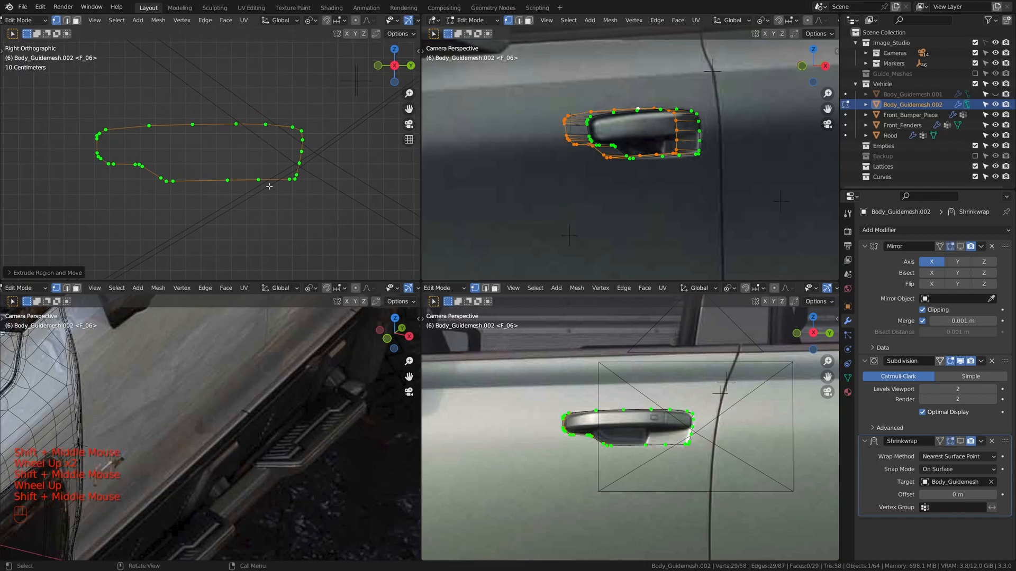
key(s)
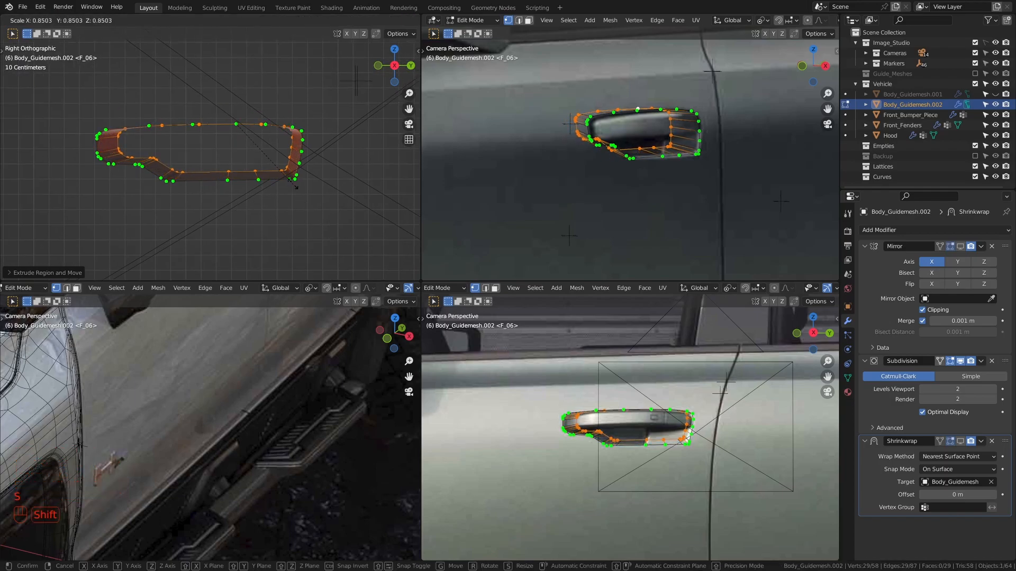
shift+click(272, 168)
- Move the inner loop down about 0.035 m along Z and about 0.023 m toward negative Y
scroll(272, 168, up, 2)
key(g)
key(z)
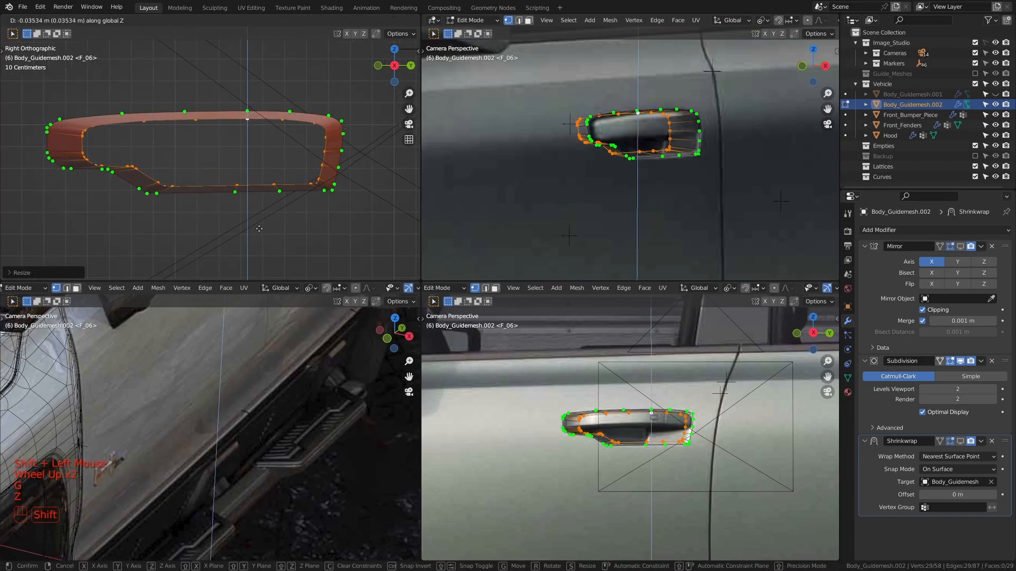
shift+click(272, 217)
key(g)
key(x)
key(y)
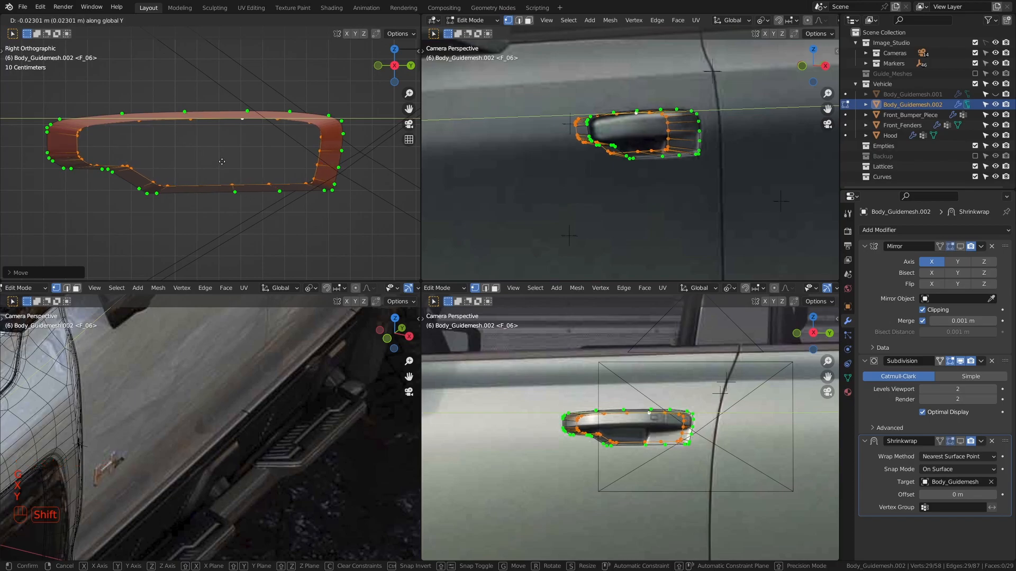
shift+click(210, 146)
- Edge-slide the recess's inner loop about 0.45 back toward the outer outline, viewing the wireframe through the camera
key(KP_0)
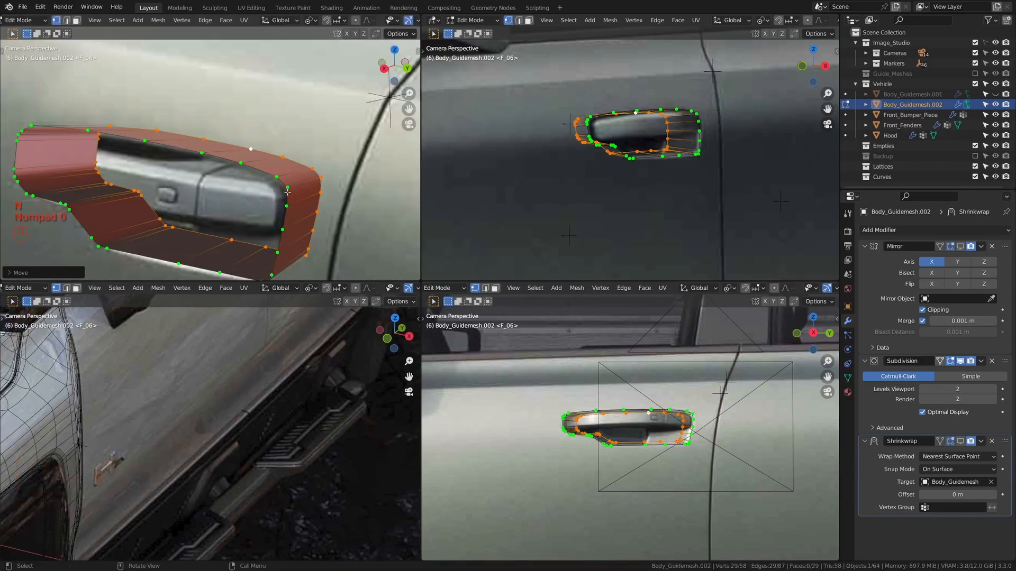
key(z)
shift+middle_drag(287, 192, 238, 155)
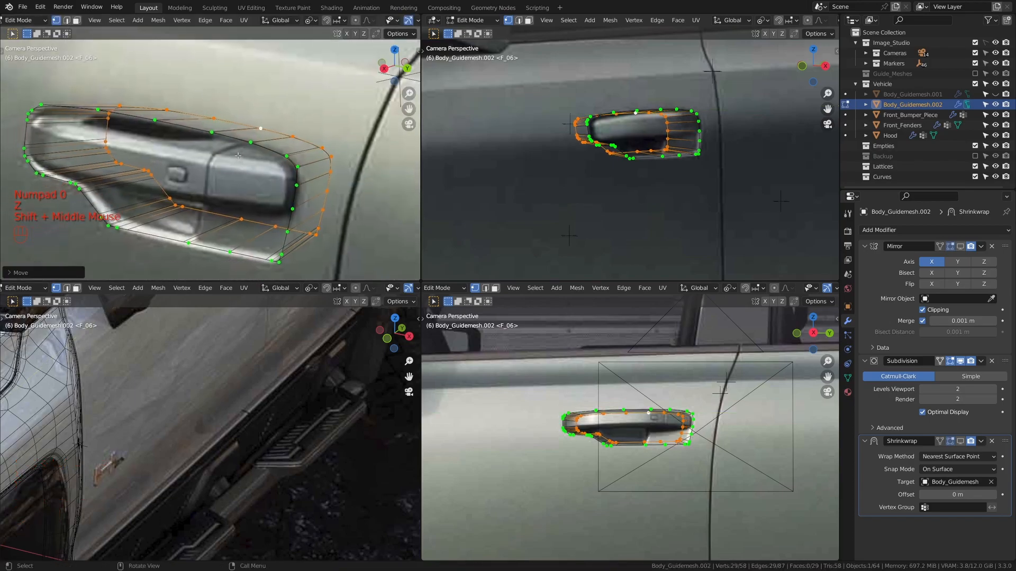
key(g)
key(g)
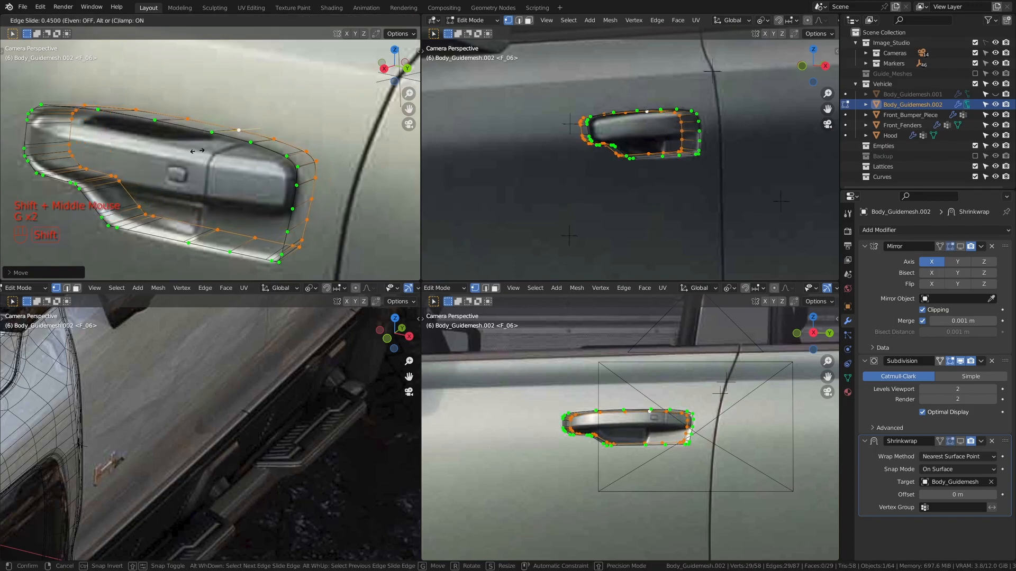
shift+click(197, 151)
- Edge-slide the inner loop about -0.23 with clamping off, then scale it down slightly inside the handle outline
scroll(630, 426, up, 2)
shift+middle_drag(630, 426, 654, 435)
scroll(630, 427, up, 1)
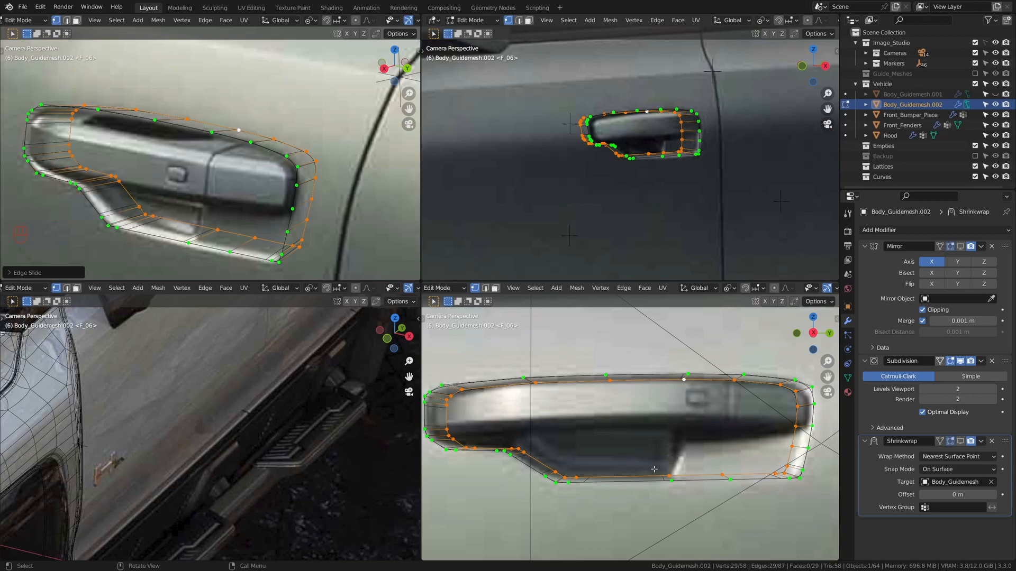
key(g)
key(g)
key(c)
key(shift)
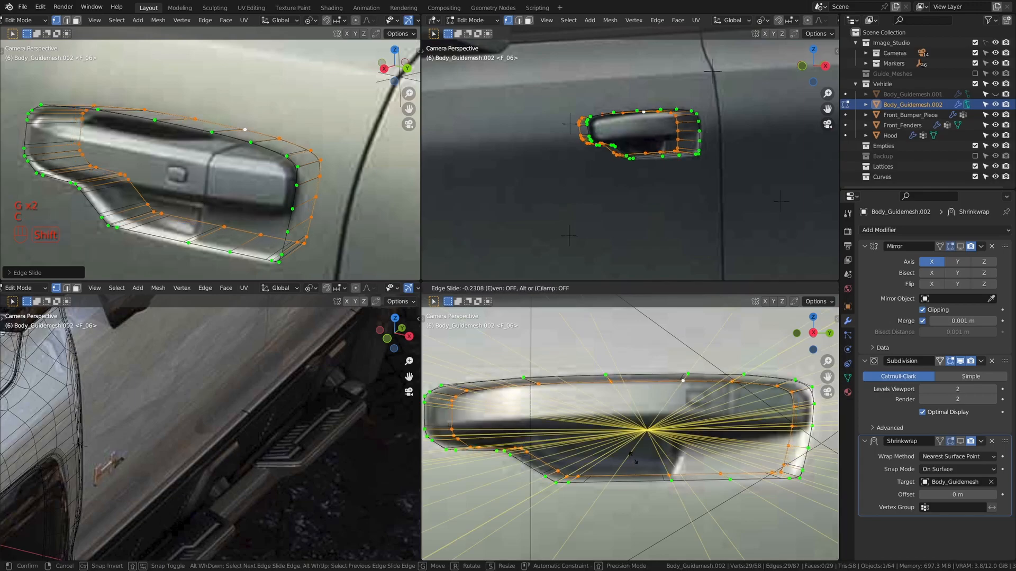
shift+click(632, 457)
key(s)
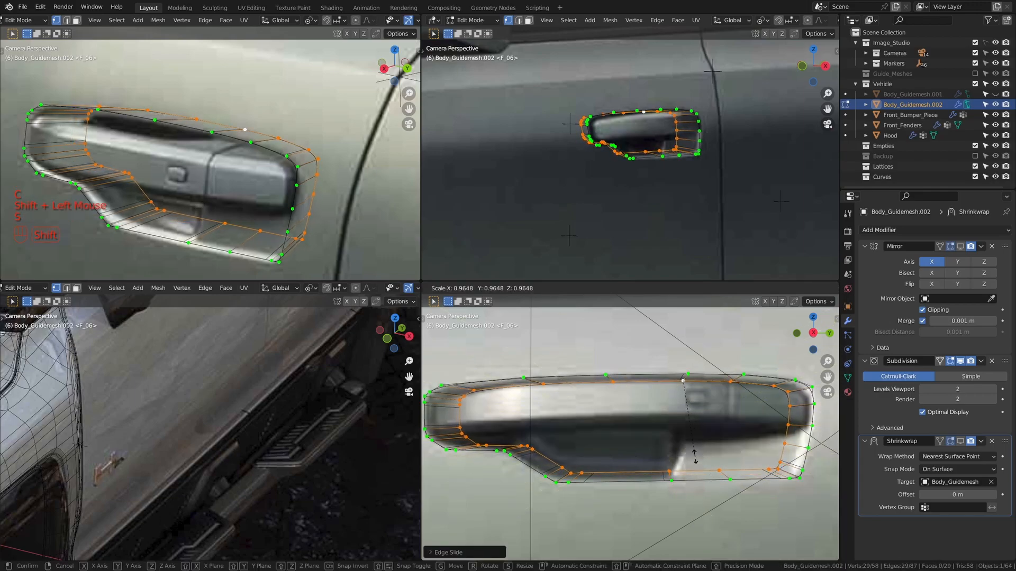
shift+click(670, 393)
- Move the inner loop down about 0.016 m along Z and scale it to about 0.89 along Z
key(g)
key(z)
key(shift)
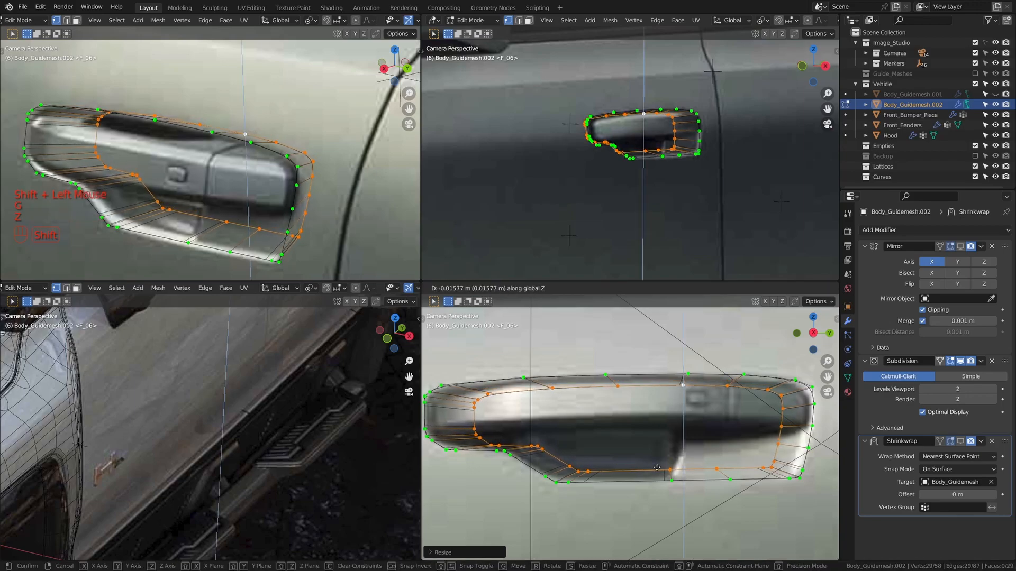
click(657, 467)
key(s)
key(z)
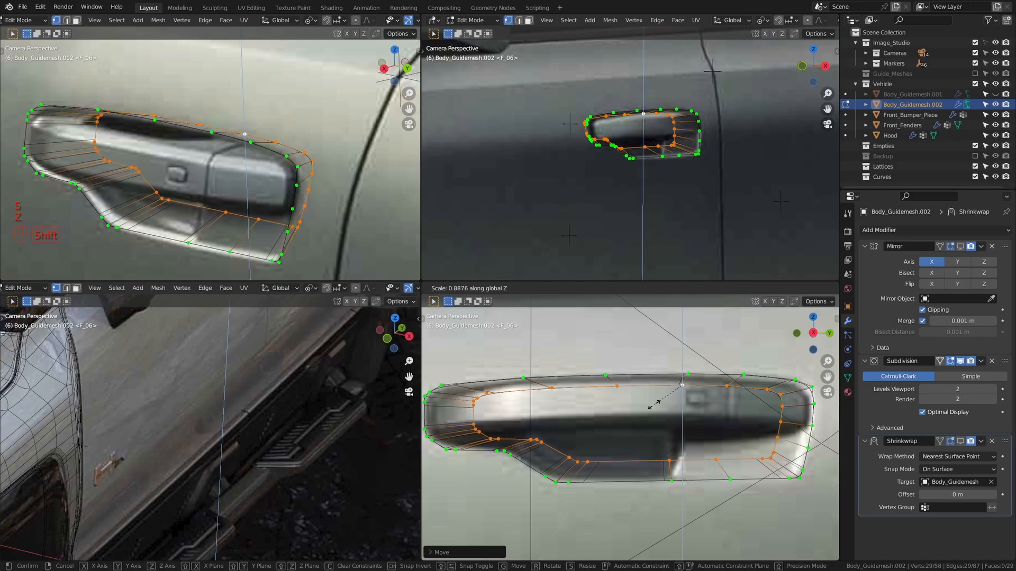
shift+click(662, 387)
- Fit the inner loop's height and vertical position to the reference with further Z-axis scaling and moves
key(g)
key(z)
shift+click(656, 435)
key(s)
key(z)
shift+click(658, 429)
key(g)
key(z)
shift+click(625, 390)
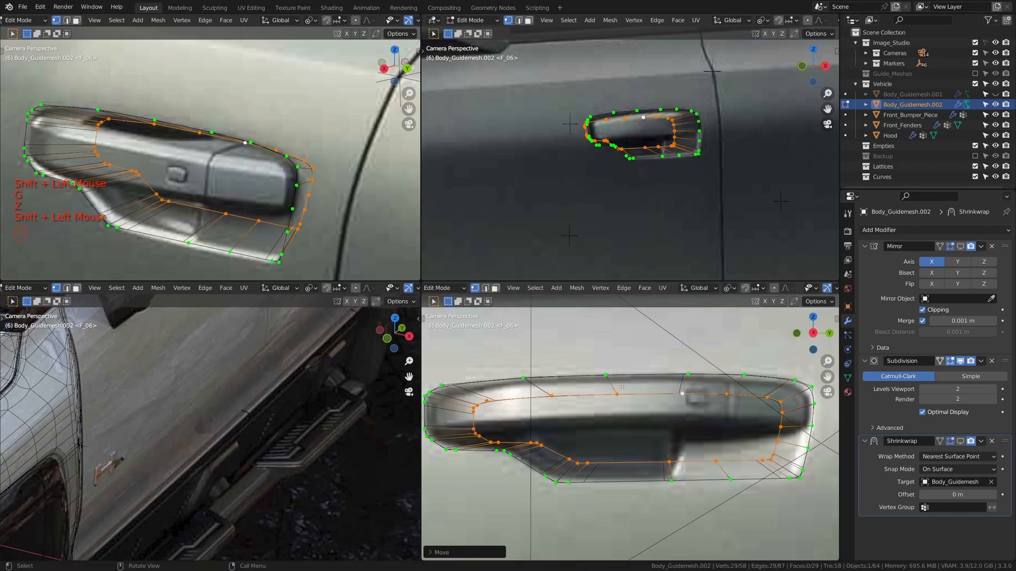
- Select the inner loop's front-end vertices and move them about 0.041 m toward negative Y
shift+middle_drag(648, 381, 583, 421)
scroll(643, 384, up, 2)
drag(497, 354, 642, 432)
key(g)
key(x)
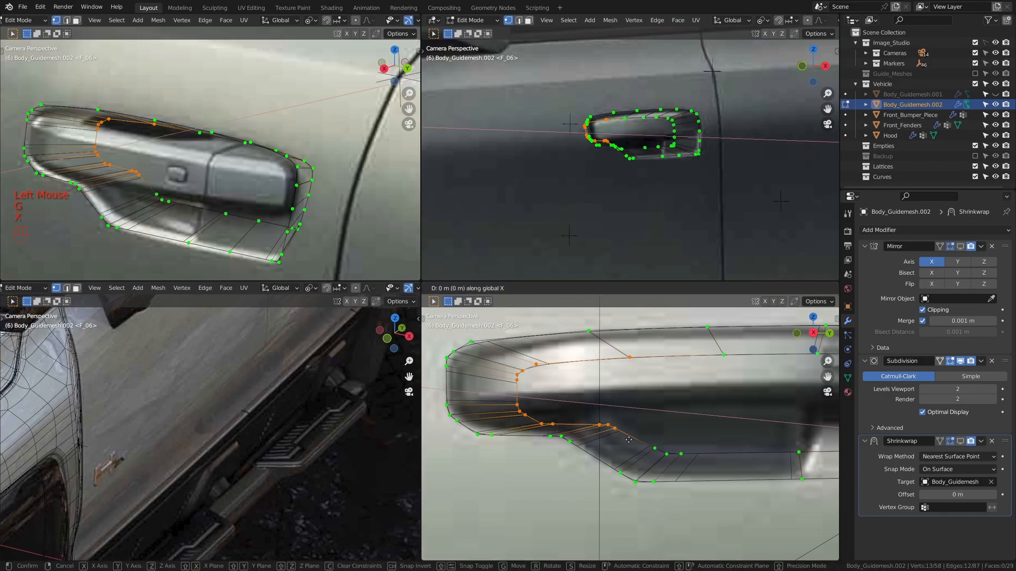
right_click(629, 440)
key(g)
key(y)
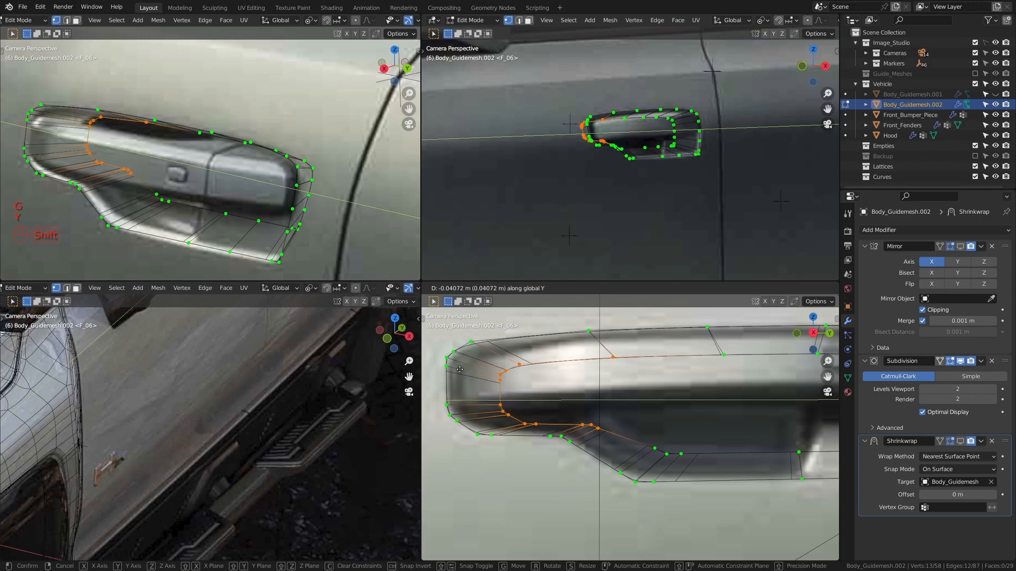
shift+click(563, 434)
- Raise the front-end vertices about 0.009 m along Z and shift them about 0.012 m further toward negative Y
key(g)
key(z)
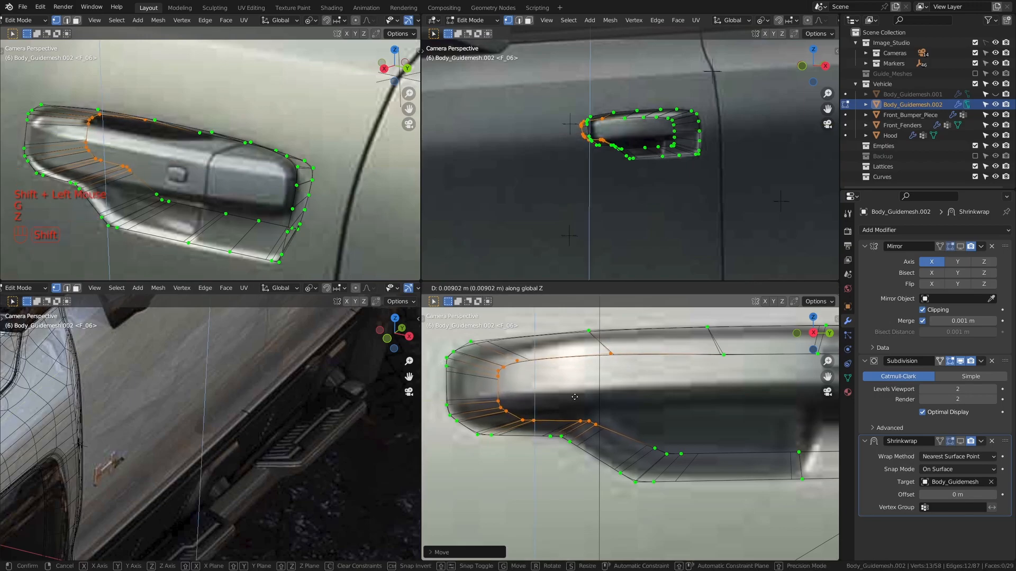
key(x)
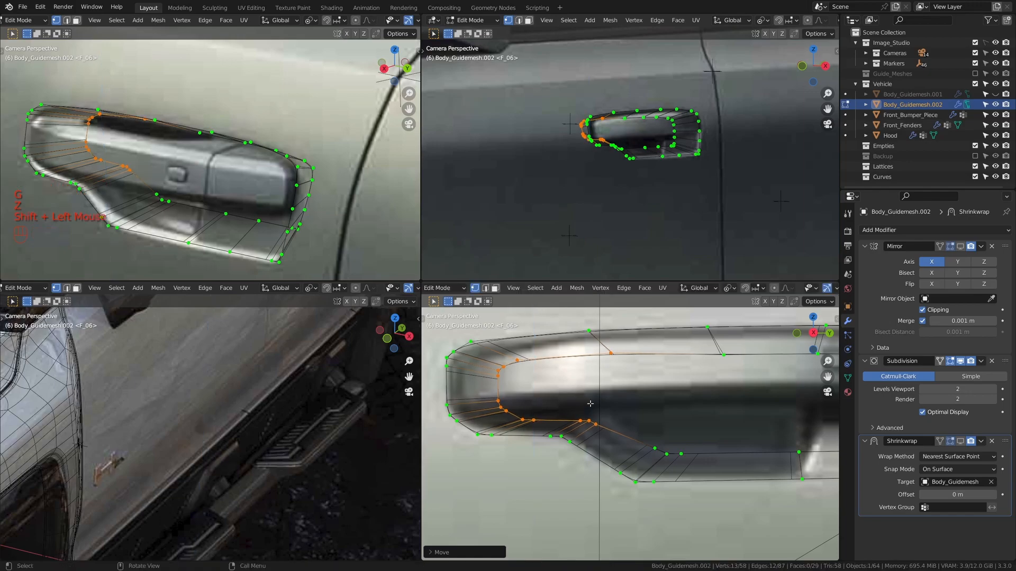
key(y)
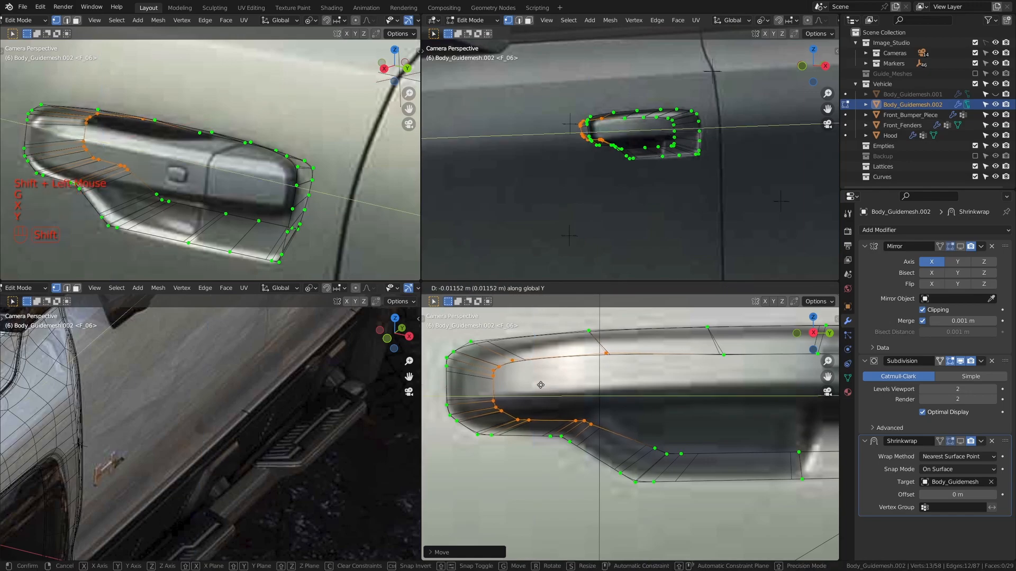
shift+click(534, 381)
- Scale the inner loop's front-end vertices to about 0.90 along Z
scroll(582, 399, down, 2)
mouse_move(664, 423)
shift+middle_down()
mouse_move(610, 409)
mouse_move(652, 434)
shift+middle_up()
scroll(611, 408, up, 2)
key(s)
key(z)
key(shift)
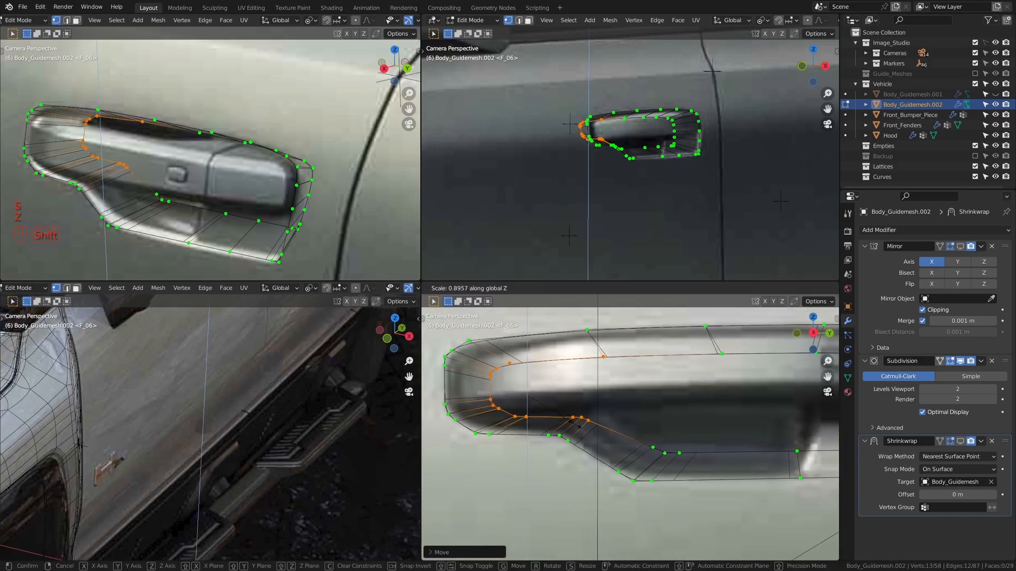
shift+click(616, 492)
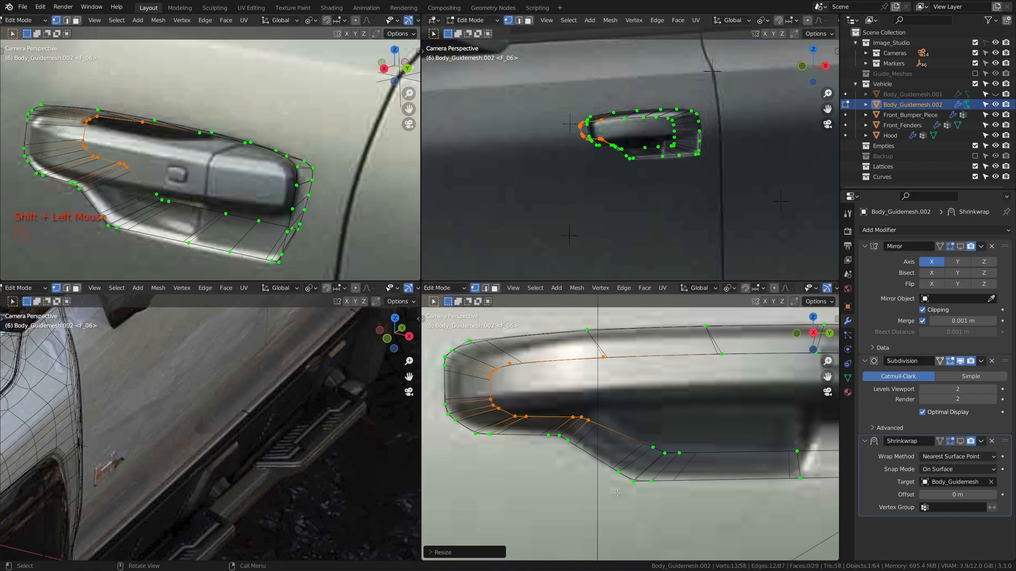
- Select the rear stretch of the inner loop as a shortest path and scale it to about 0.96 along Z
shift+middle_drag(667, 454, 619, 447)
scroll(640, 450, down, 2)
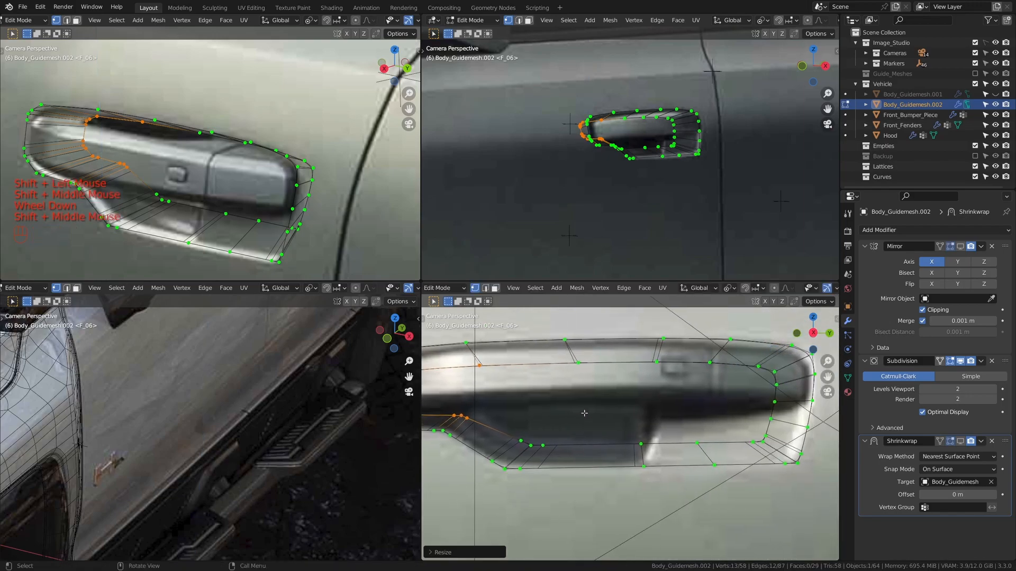
click(578, 363)
ctrl+click(625, 444)
key(ctrl+z)
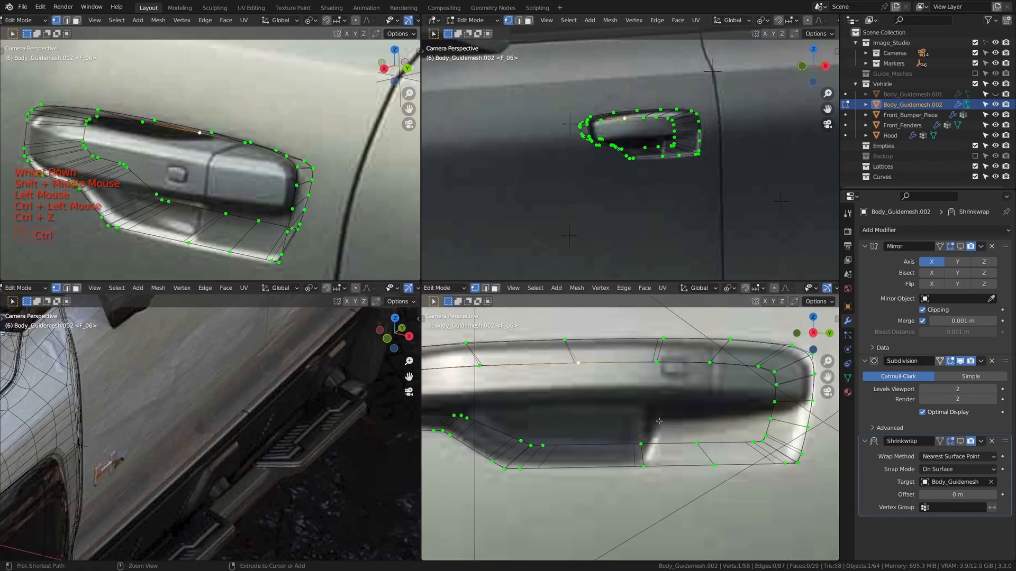
ctrl+click(709, 366)
ctrl+click(697, 443)
ctrl+click(520, 439)
shift+middle_drag(637, 480, 663, 471)
scroll(663, 471, up, 1)
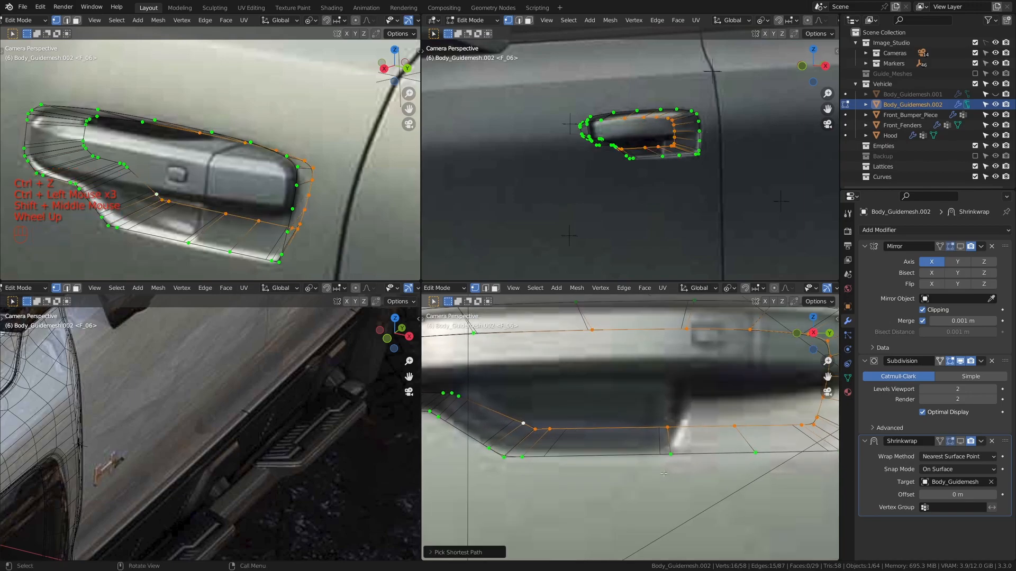
scroll(663, 471, down, 1)
key(s)
key(z)
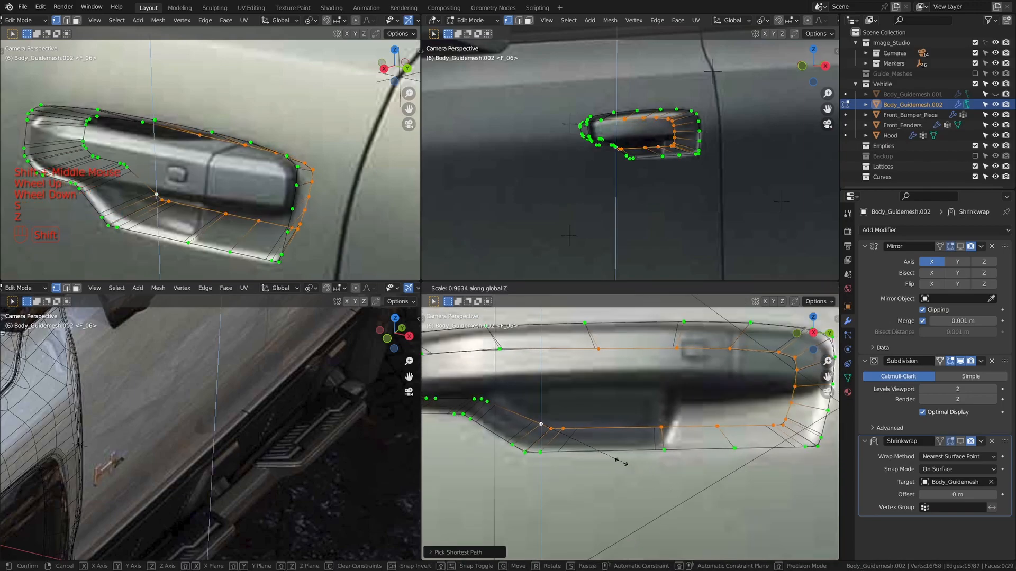
shift+click(615, 458)
- Raise the rear stretch of the inner loop about 0.002 m and scale it to about 1.016 along Z
key(g)
key(z)
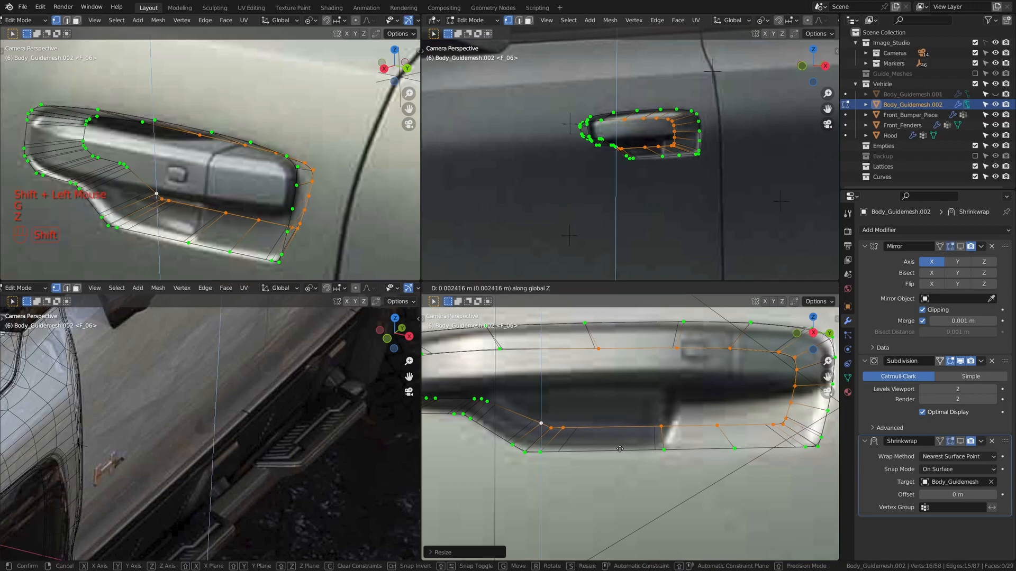
shift+click(620, 447)
key(s)
key(z)
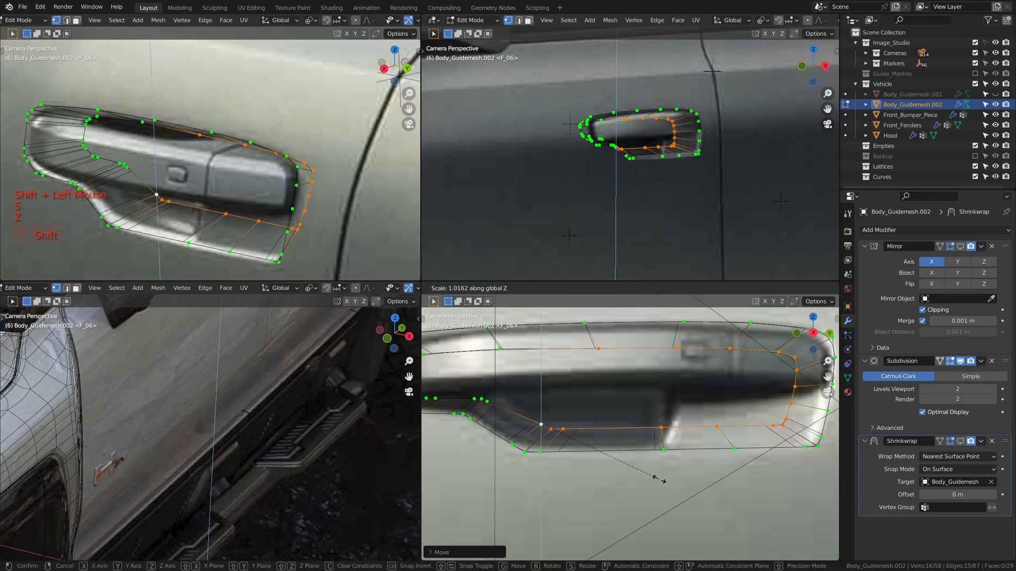
shift+click(662, 481)
- Select the three vertices at the inner loop's lower bend and move them about 0.021 m toward negative Y
scroll(624, 451, down, 5)
shift+middle_drag(588, 428, 621, 436)
scroll(590, 448, up, 5)
scroll(599, 445, up, 1)
drag(598, 419, 656, 448)
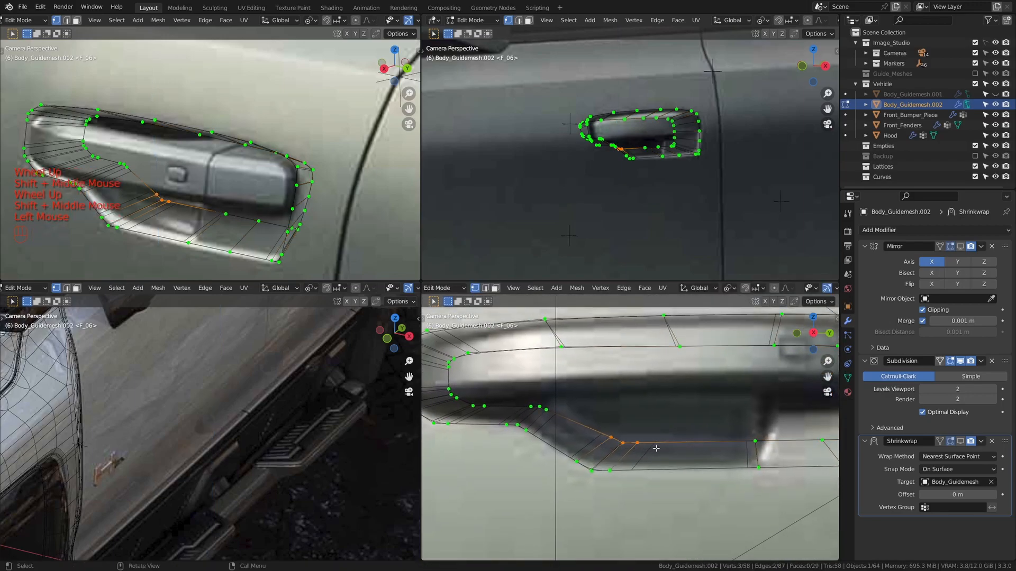
key(g)
key(x)
key(y)
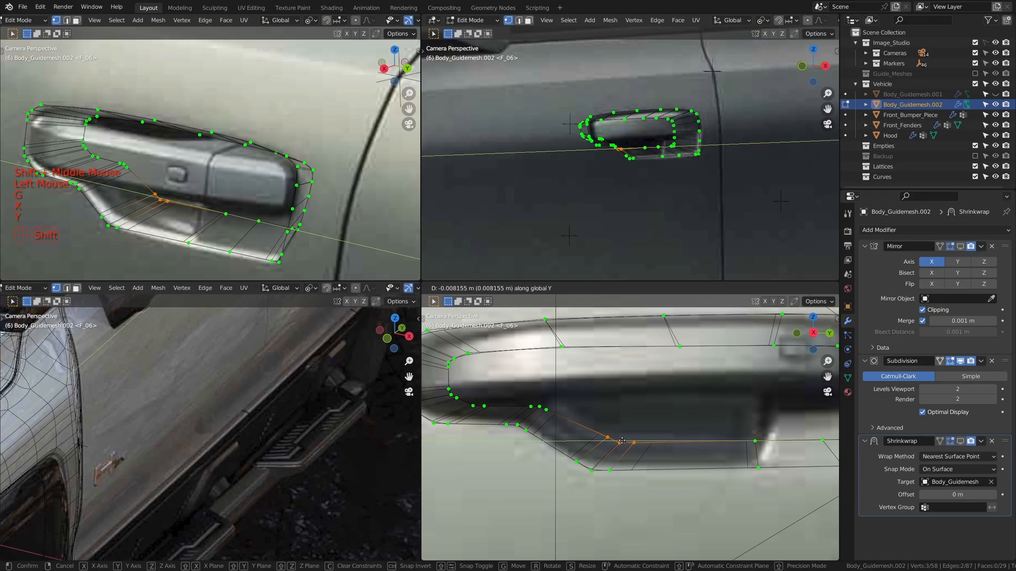
shift+click(562, 404)
- Select the whole inner loop and edge-slide it about 0.20 toward the outer outline
scroll(562, 405, down, 2)
key(a)
key(a)
shift+middle_drag(561, 405, 614, 420)
alt+click(215, 176)
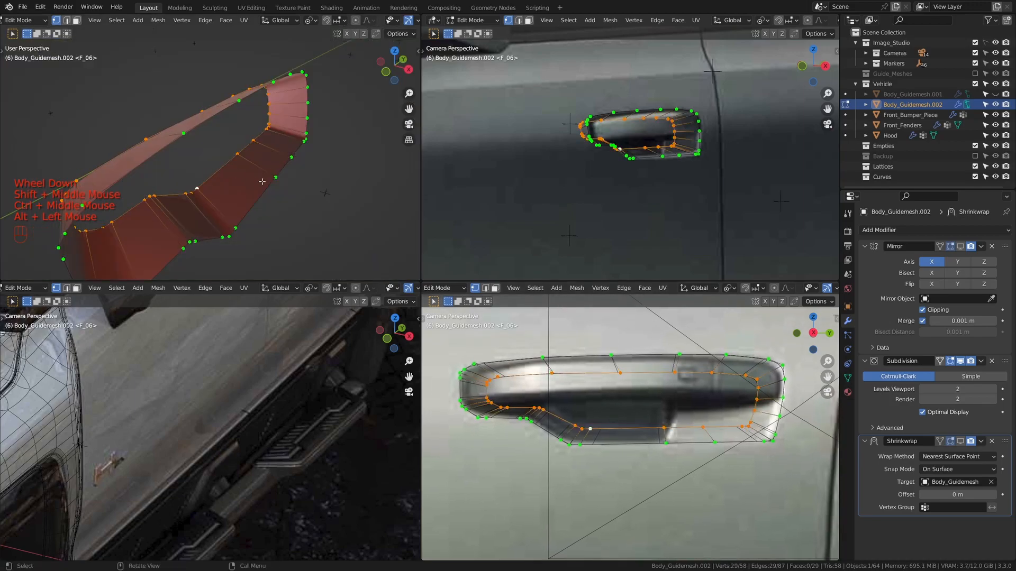
key(g)
key(g)
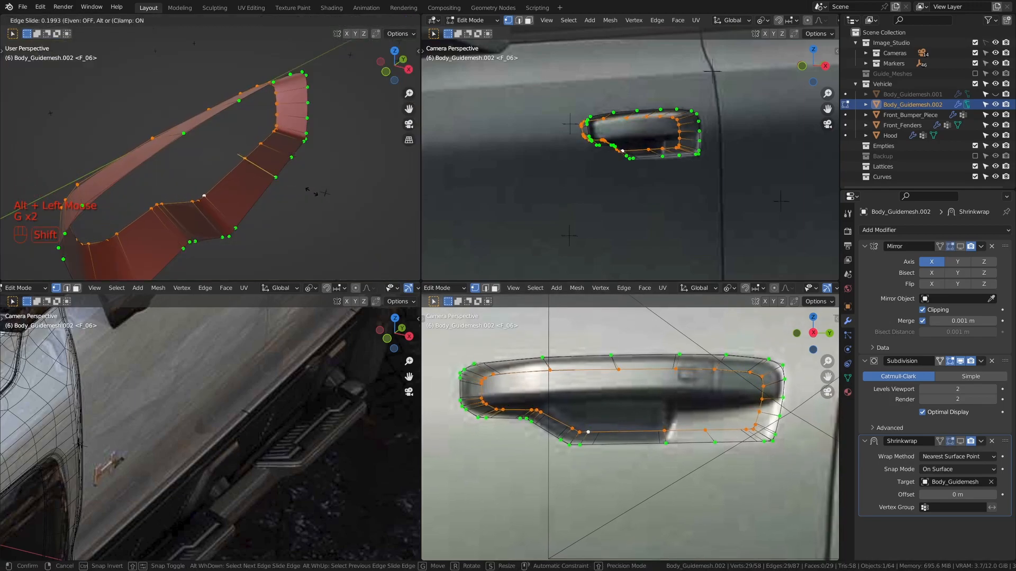
click(306, 190)
- Add a loop cut around the recess wall, sliding it about 0.41 toward the outer outline with even spacing off
middle_drag(307, 191, 227, 159)
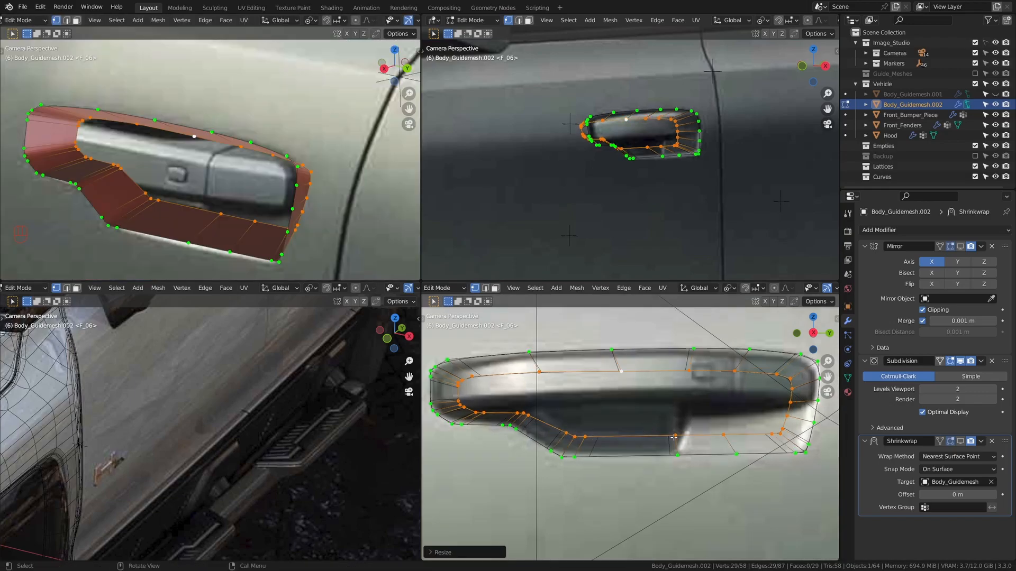
shift+middle_drag(673, 437, 659, 420)
key(ctrl+r)
click(707, 426)
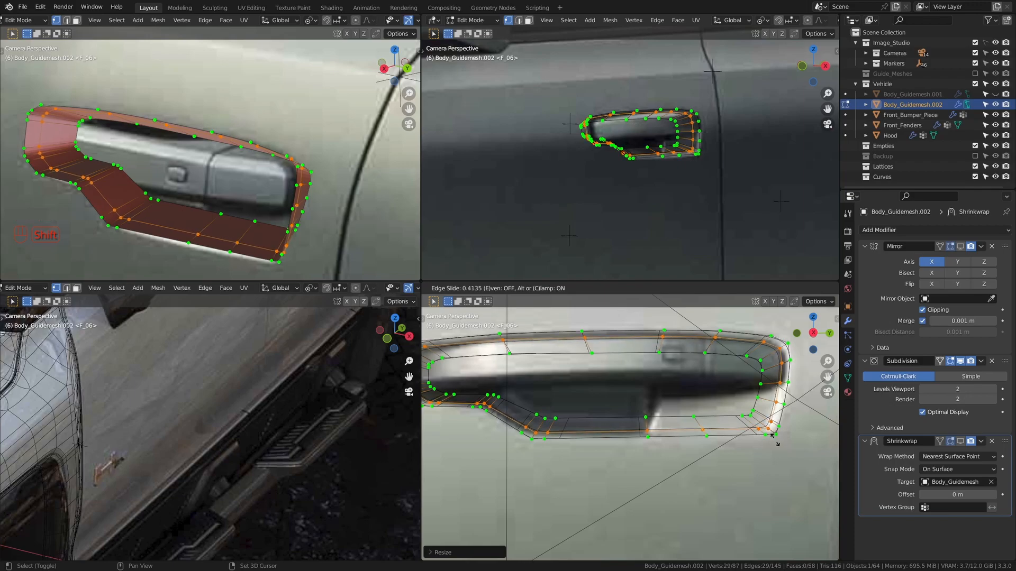
shift+click(770, 437)
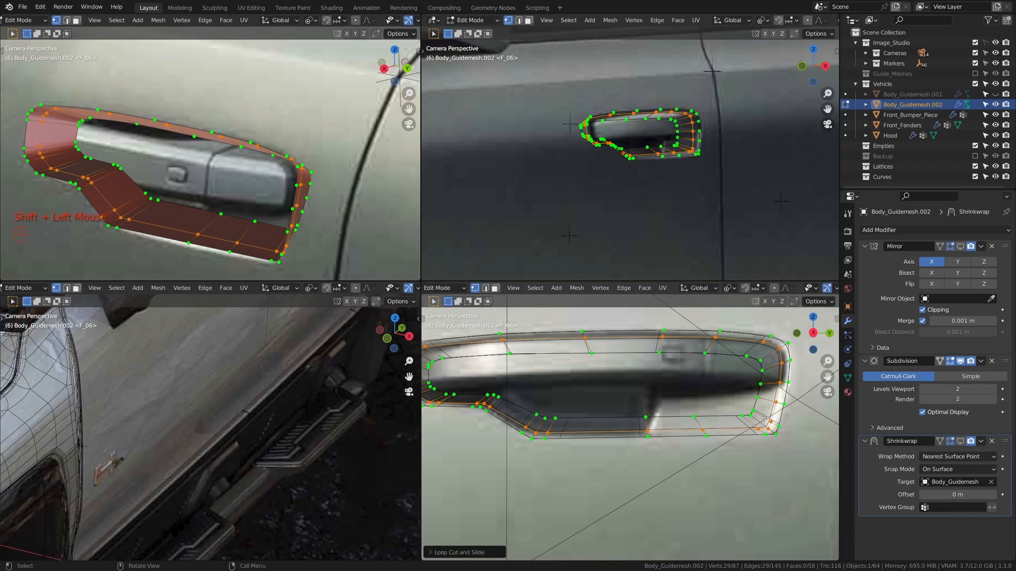
- Select the rear vertices of the innermost loop as a shortest path and delete them
click(705, 353)
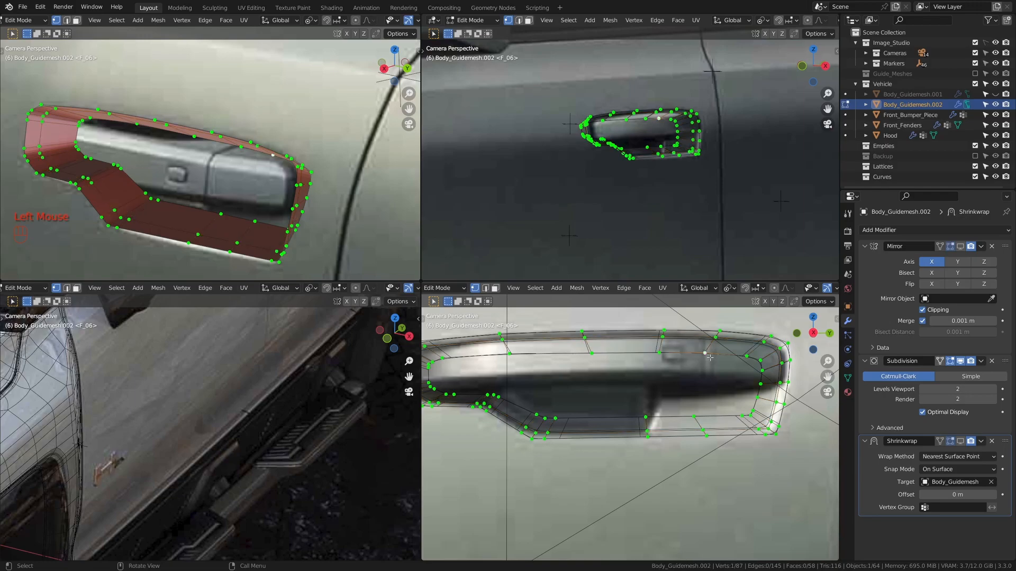
ctrl+click(693, 410)
key(x)
click(750, 388)
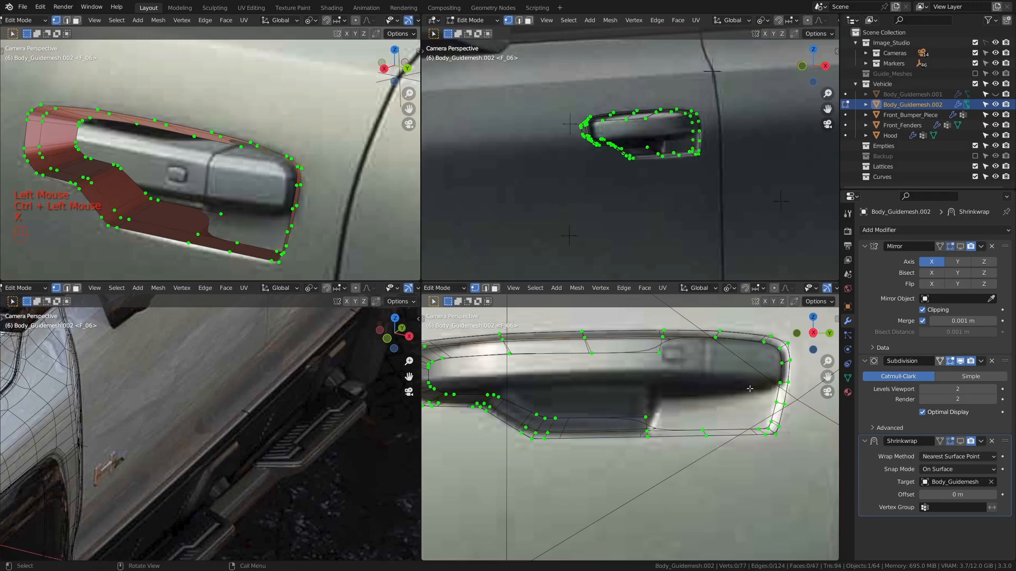
- Fill faces between the upper and lower vertices of the new loop across the rear part of the recess
click(654, 429)
shift+click(664, 338)
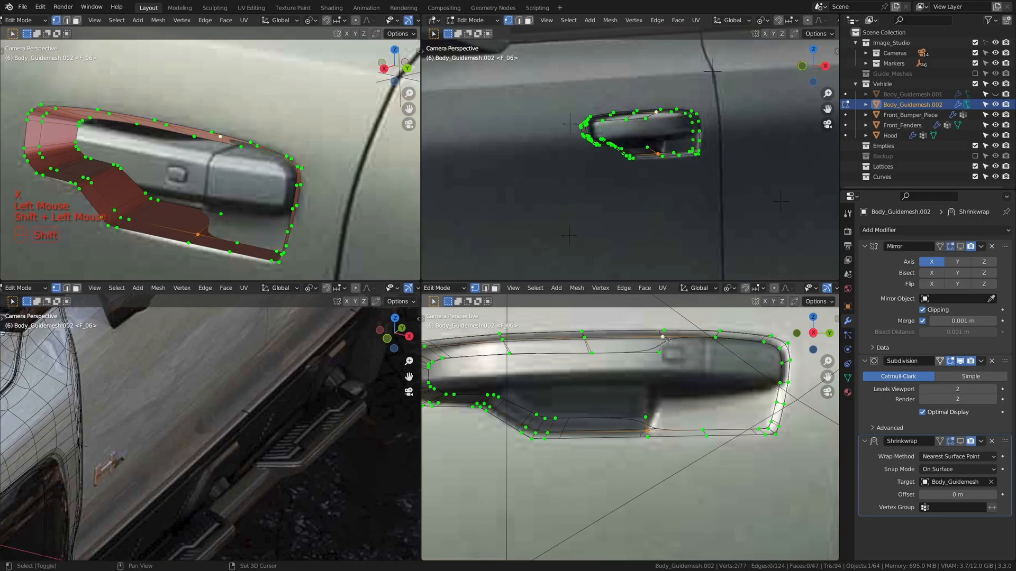
key(f)
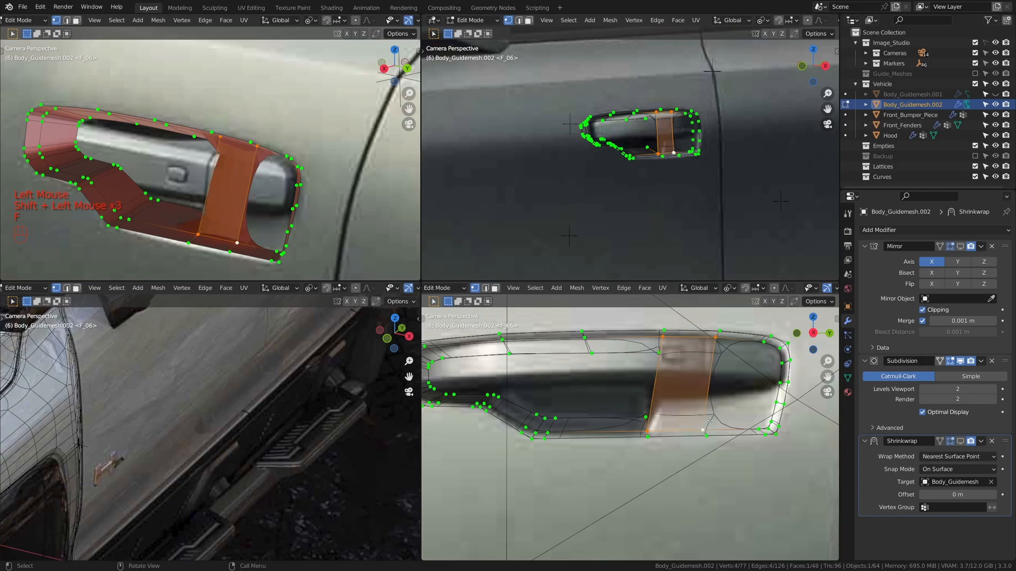
click(715, 339)
shift+click(704, 425)
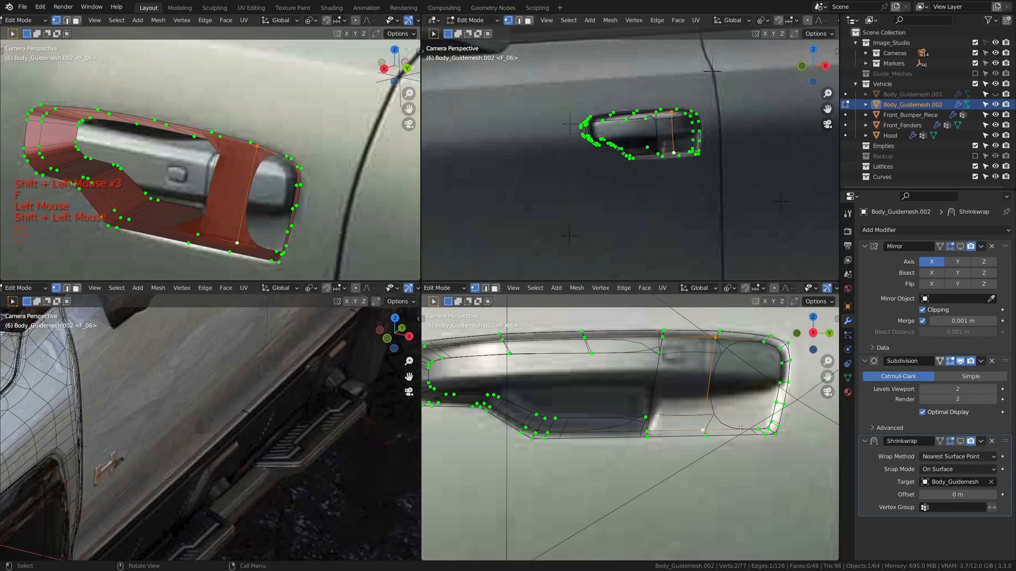
key(f)
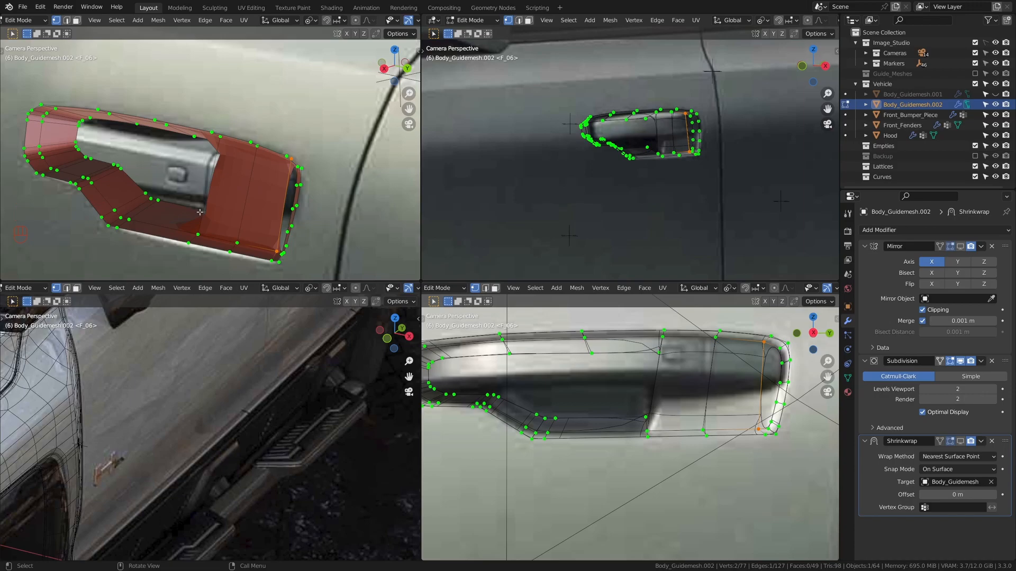
- Inspect the rear part of the handle recess with subdivision smoothing and turn off the Subdivision modifier's viewport display
key(KP_0)
scroll(221, 233, up, 2)
shift+middle_drag(235, 198, 157, 217)
shift+middle_drag(156, 217, 382, 228)
scroll(383, 228, up, 1)
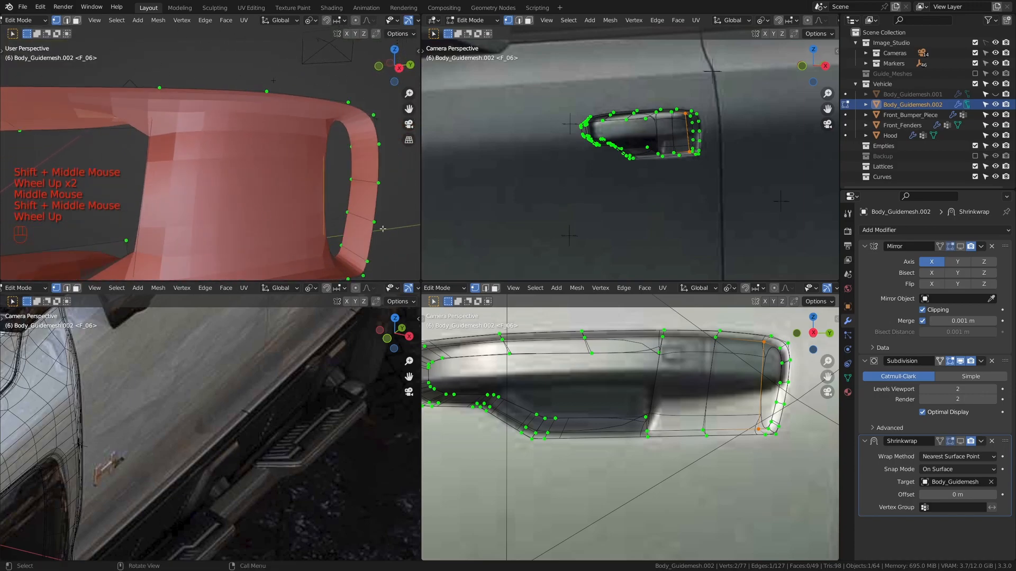
click(963, 363)
- Connect the recess's upper and lower inner-loop vertices with an edge just in front of the filled rear faces
middle_drag(211, 201, 165, 154)
scroll(232, 210, down, 1)
click(182, 203)
shift+click(178, 104)
key(f)
key(ctrl+z)
key(f)
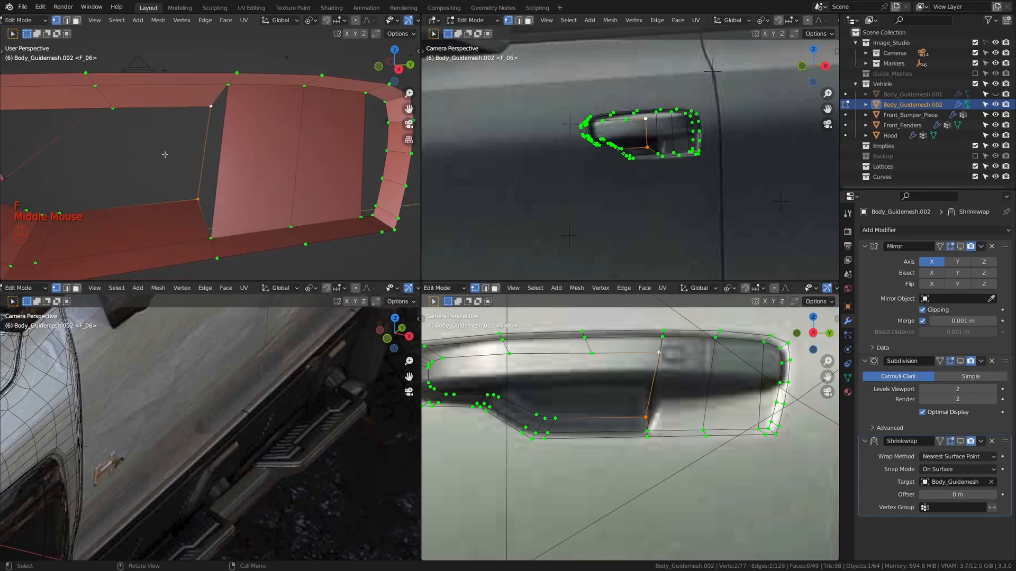
- Vertex-slide the upper end of the new edge slightly forward along the inner loop
key(KP_3)
scroll(212, 178, up, 1)
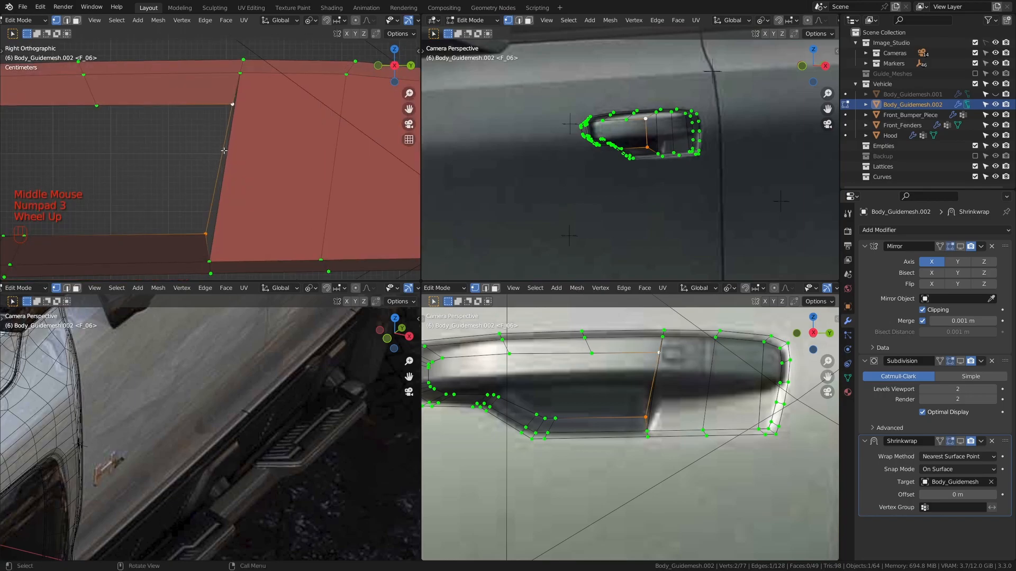
click(226, 105)
key(g)
key(g)
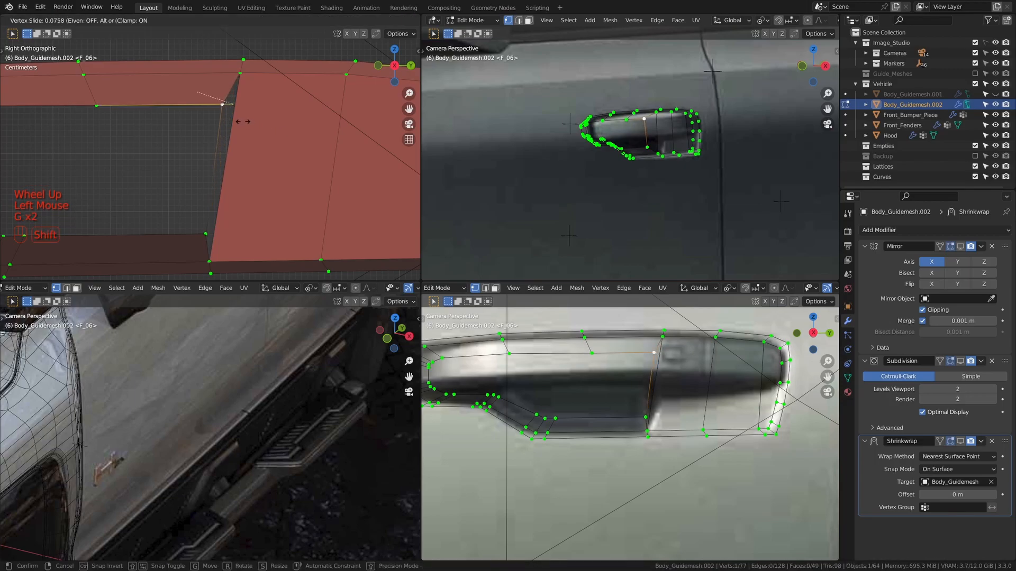
shift+click(263, 121)
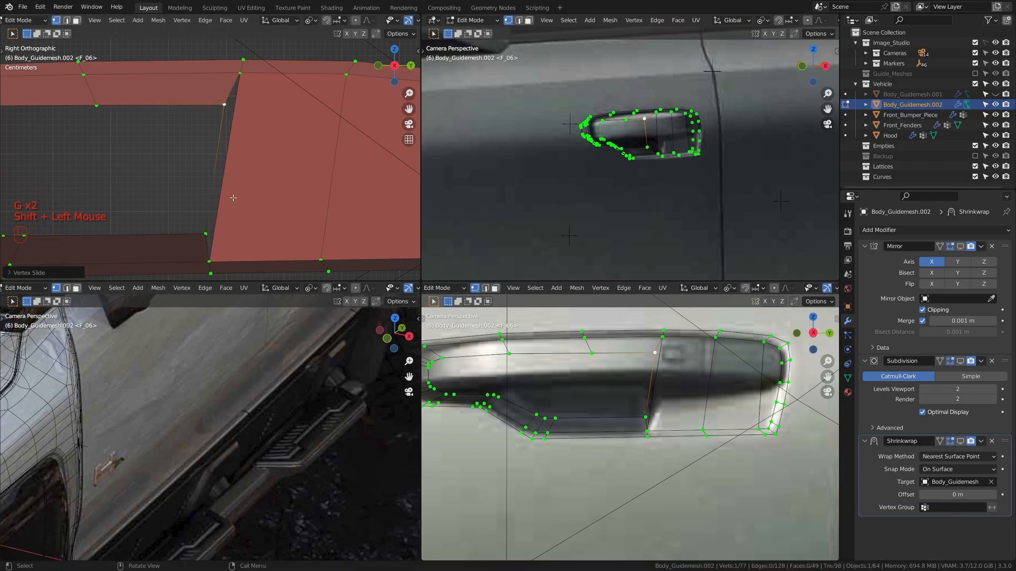
- Vertex-slide the new edge's lower end forward along the inner loop and nudge its upper end slightly further forward
shift+click(199, 239)
key(g)
key(g)
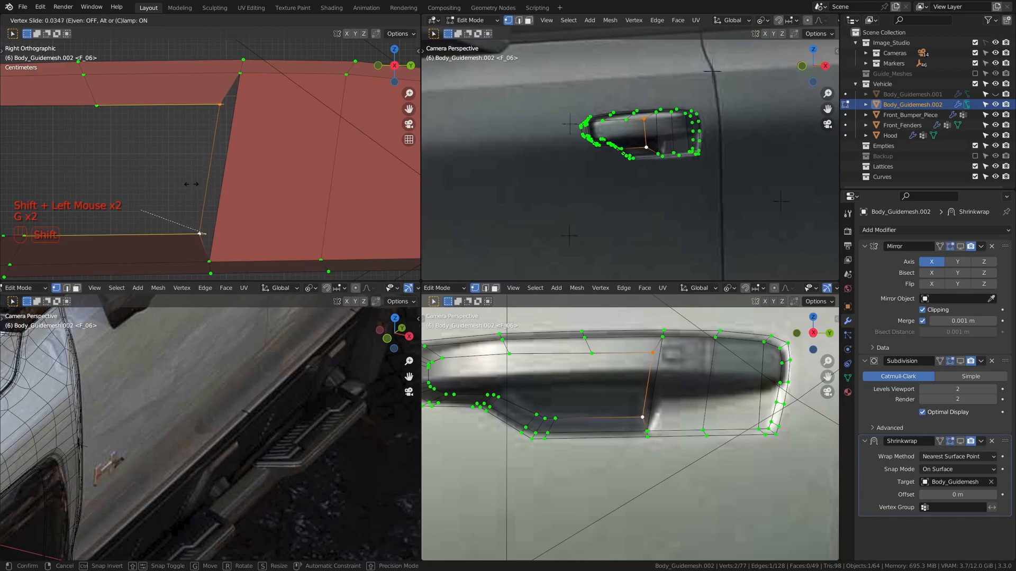
shift+click(163, 166)
click(217, 104)
key(g)
key(g)
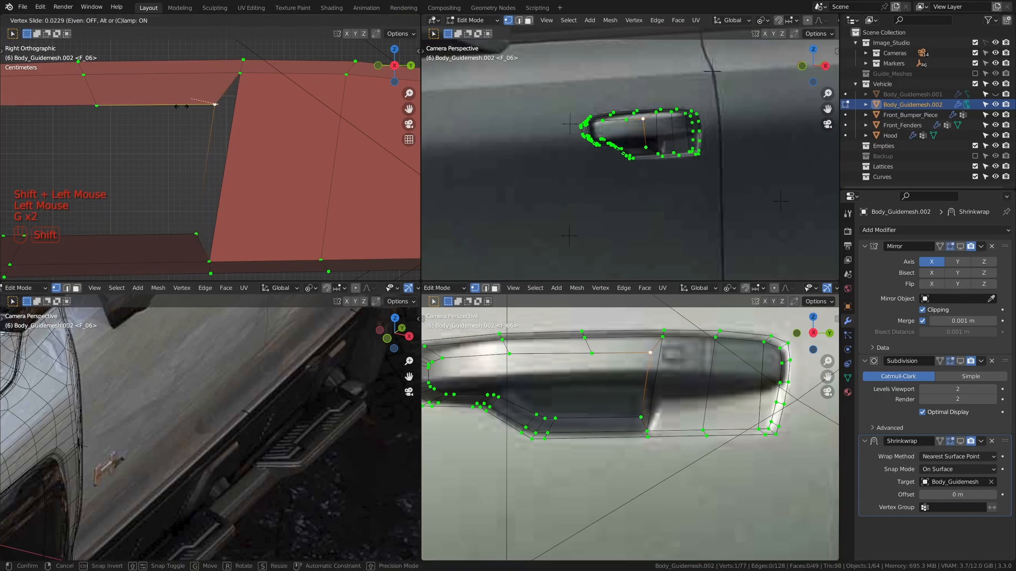
shift+click(186, 106)
- Fill a wall face between the new edge and the front edge of the filled rear faces
scroll(185, 107, down, 2)
middle_drag(182, 107, 204, 108)
scroll(202, 108, up, 1)
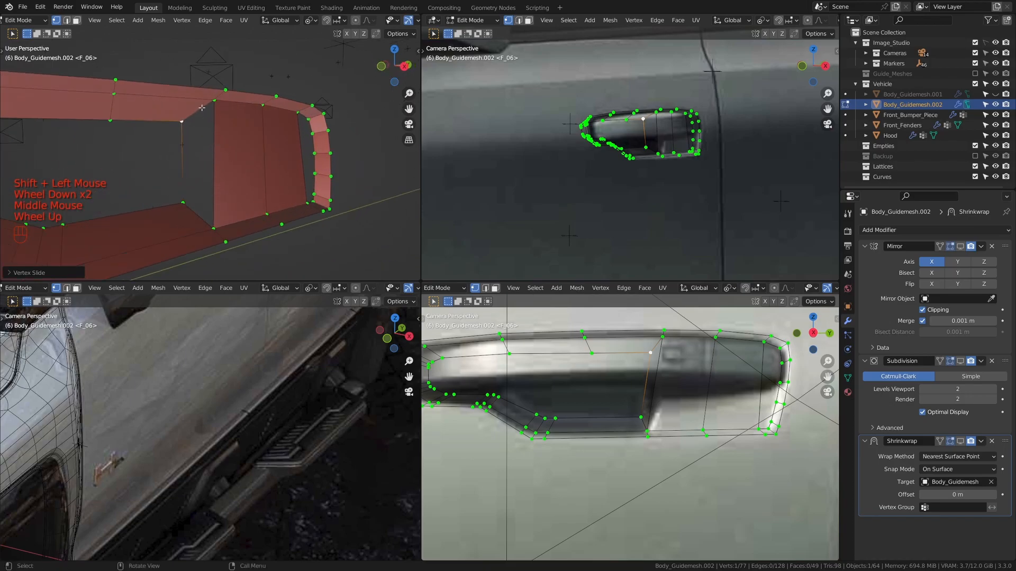
click(213, 102)
shift+click(213, 228)
key(f)
- Add three evenly spaced horizontal loop cuts across the new wall face and the rear faces, without sliding them
middle_drag(214, 218, 329, 154)
key(ctrl+r)
scroll(329, 151, up, 2)
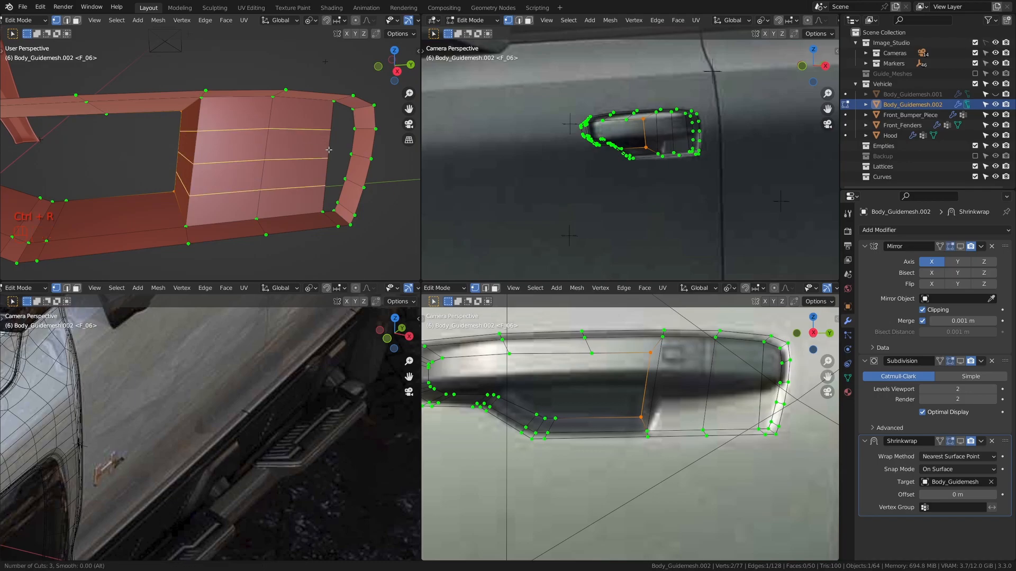
right_click(329, 150)
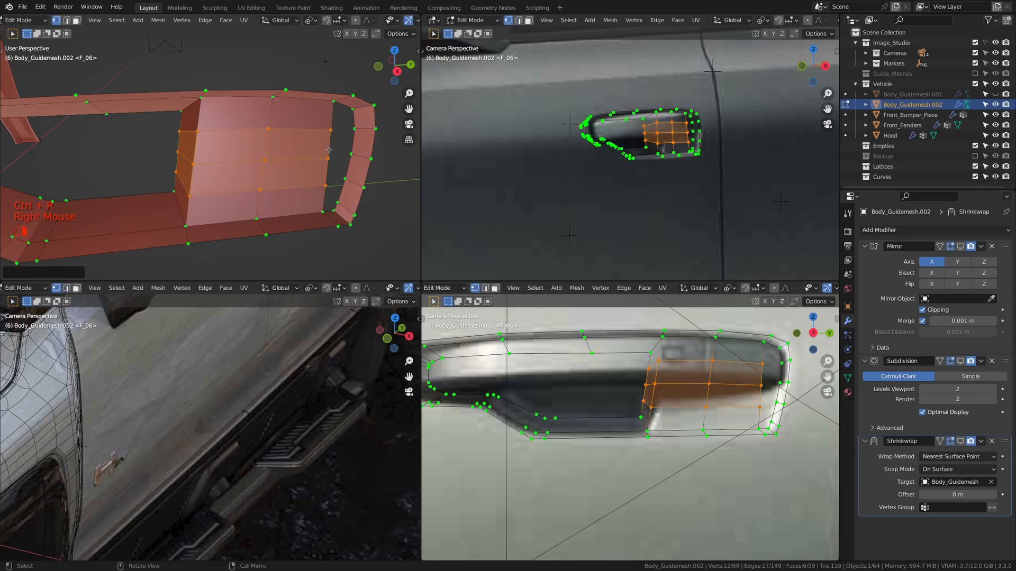
- Vertex-slide the three new vertices on the edge between the wall and the rear faces toward the rear to curve it
click(177, 173)
shift+click(189, 196)
click(655, 413)
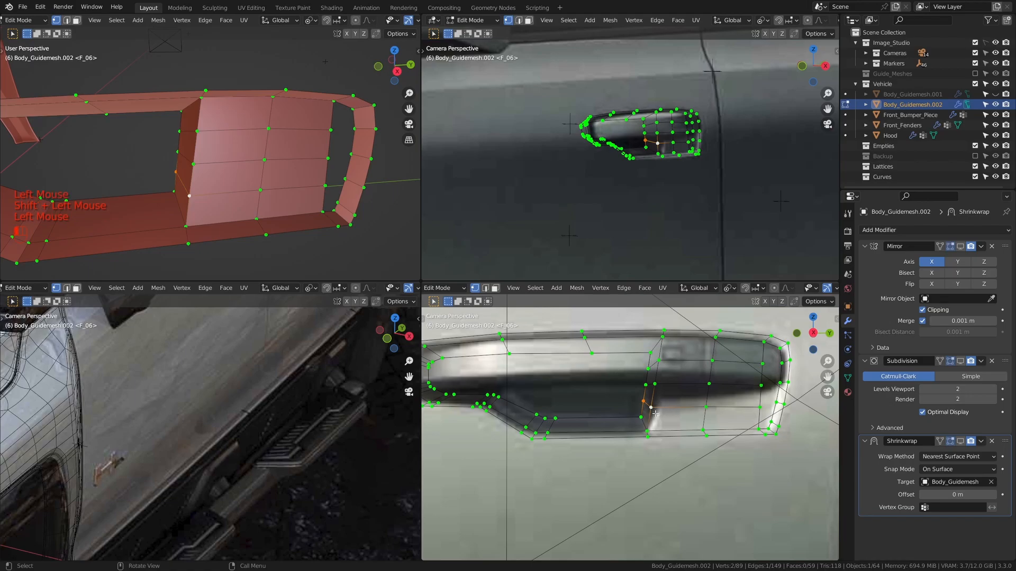
key(g)
key(g)
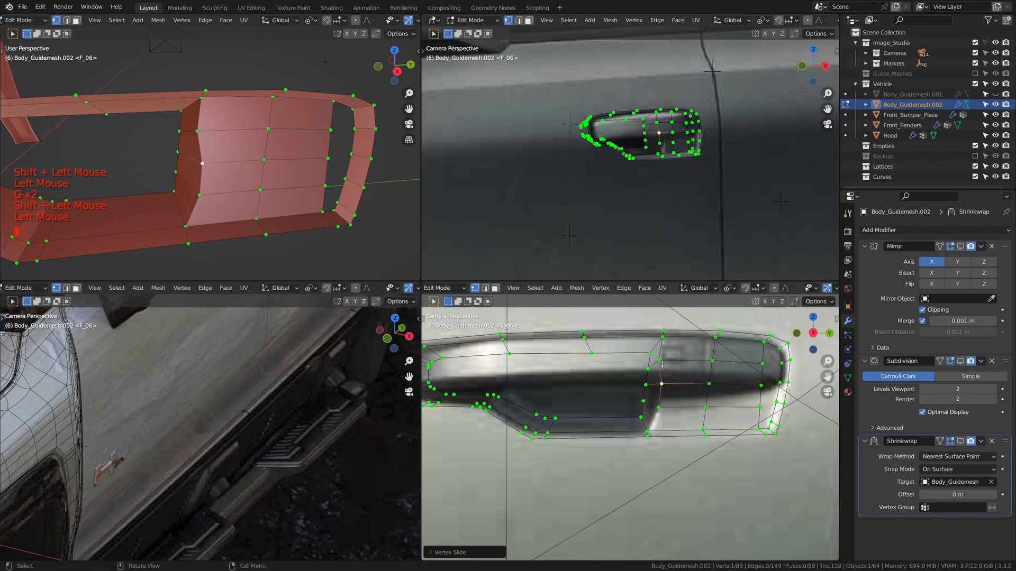
click(691, 353)
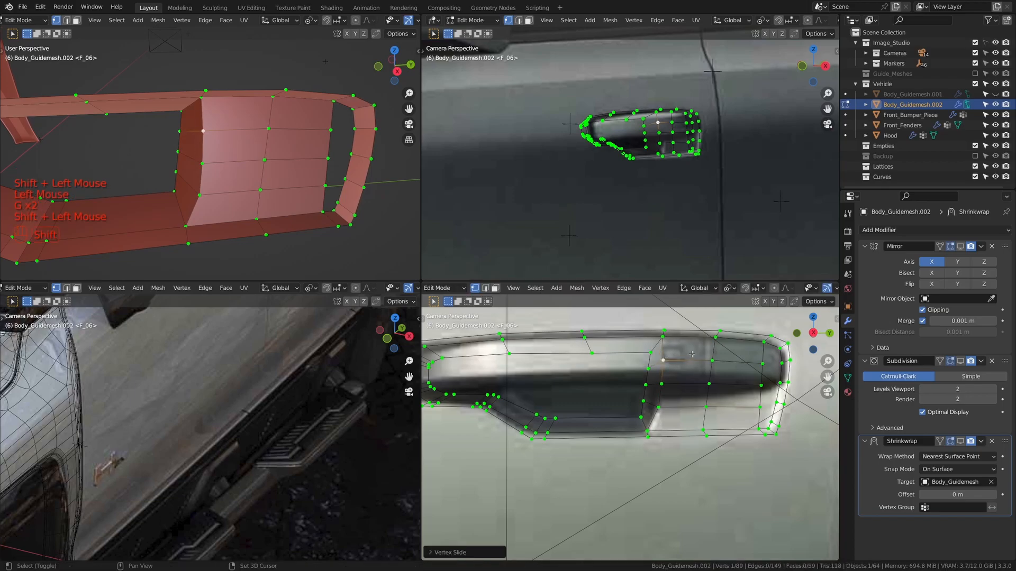
- Select the vertex column along the wall's open inner edge and move it along the Y axis
shift+middle_drag(170, 168, 186, 169)
mouse_move(229, 201)
middle_down()
mouse_move(309, 193)
mouse_move(228, 197)
mouse_move(265, 190)
mouse_move(233, 188)
middle_up()
scroll(228, 197, down, 2)
click(239, 194)
ctrl+click(244, 137)
key(g)
key(y)
shift+click(306, 194)
- Readjust the selected vertex column along the Y axis, leaving it slightly further rearward than its original position
key(KP_3)
scroll(230, 187, up, 2)
key(g)
key(y)
shift+click(260, 187)
- Select the entire inner edge loop around the remaining opening of the handle recess
scroll(260, 186, down, 1)
middle_drag(260, 186, 233, 172)
alt+click(241, 179)
mouse_move(232, 172)
shift+middle_down()
mouse_move(214, 182)
mouse_move(243, 174)
shift+middle_up()
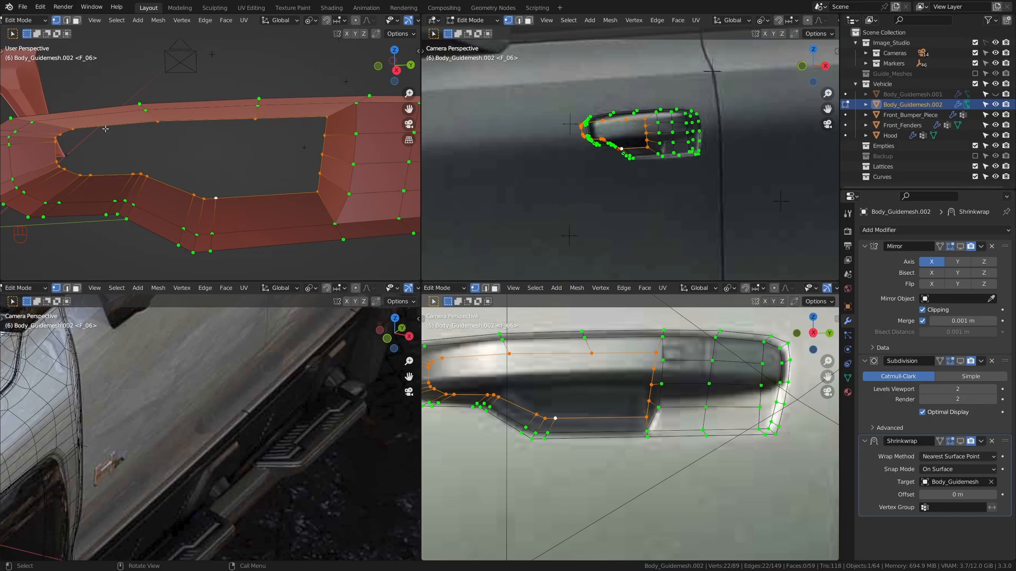
- Fill the selected inner edge loop of the handle recess with a single face
key(ctrl+space)
shift+middle_drag(266, 204, 330, 230)
shift+middle_drag(331, 230, 160, 87)
key(f)
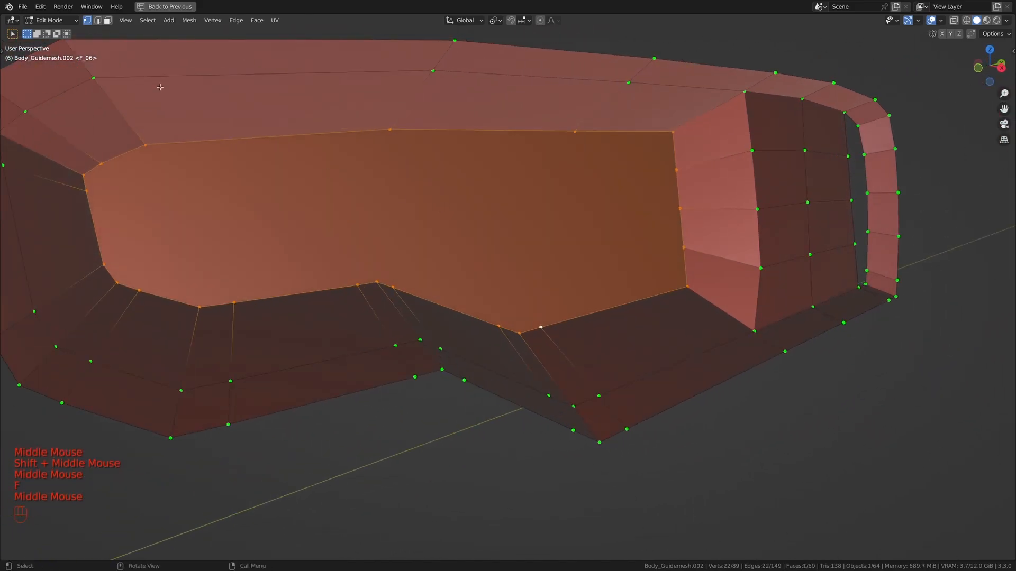
- Flatten the new recess face by scaling it to 0 along Z in the Normal transform orientation
click(107, 22)
click(446, 222)
middle_drag(446, 221, 465, 236)
key(comma)
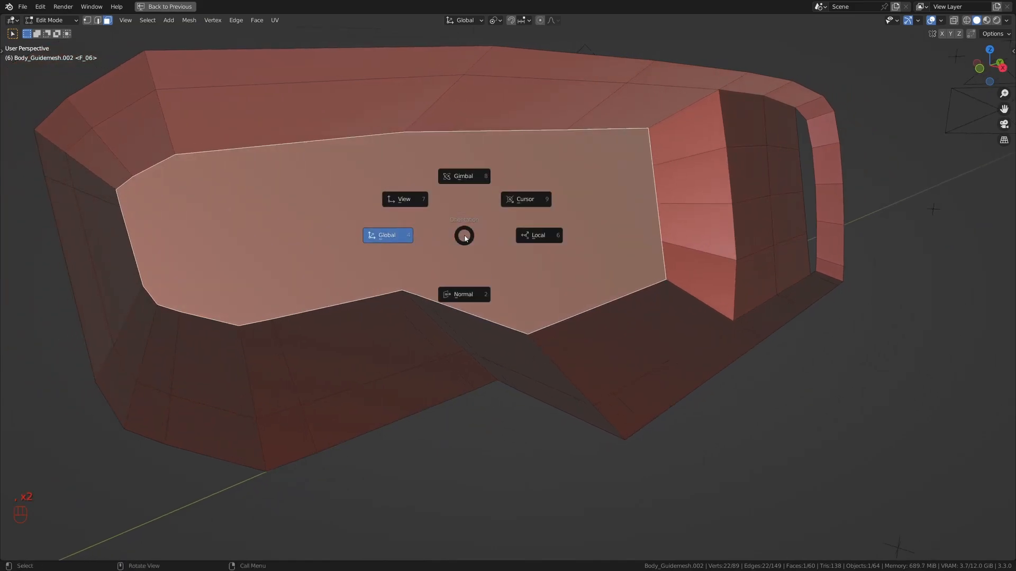
click(468, 288)
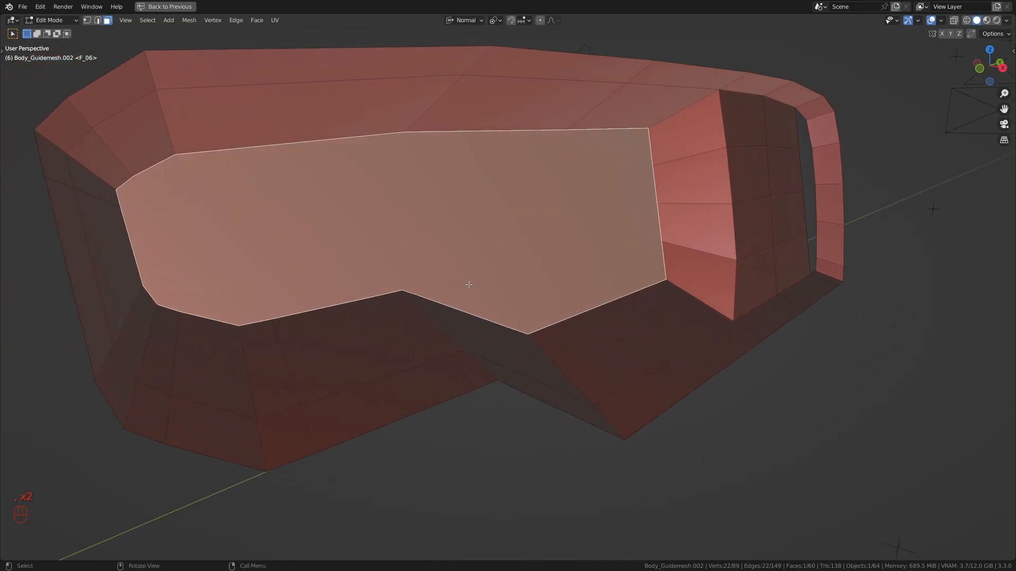
key(period)
click(405, 249)
mouse_move(483, 274)
middle_down()
mouse_move(503, 270)
mouse_move(491, 280)
middle_up()
key(s)
key(z)
key(KP_0)
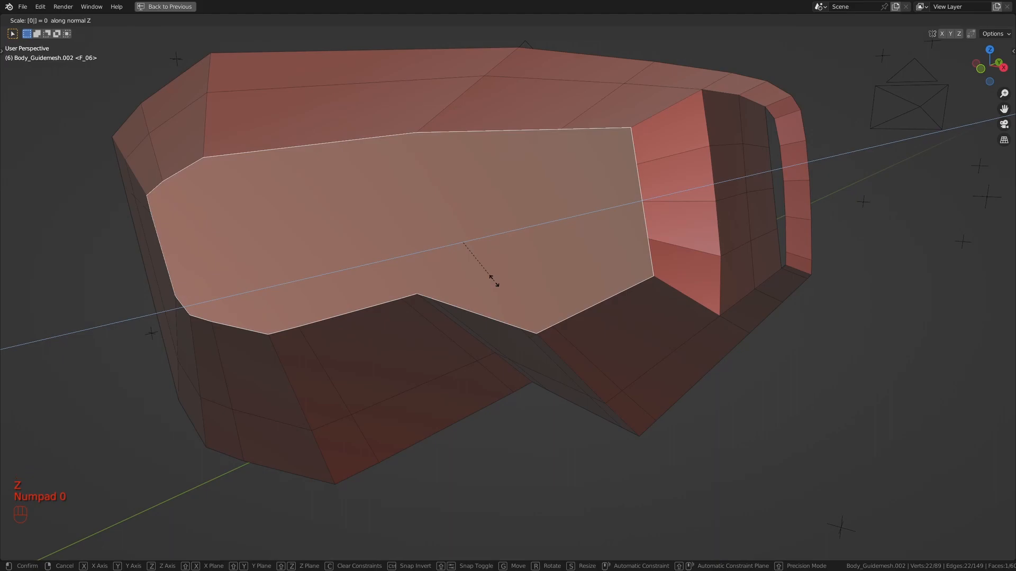
key(Return)
middle_drag(516, 296, 428, 228)
key(ctrl+z)
key(ctrl+shift+z)
- Inset the flat recess face twice to make two thin border rings, and triangulate the inner face
click(87, 20)
key(i)
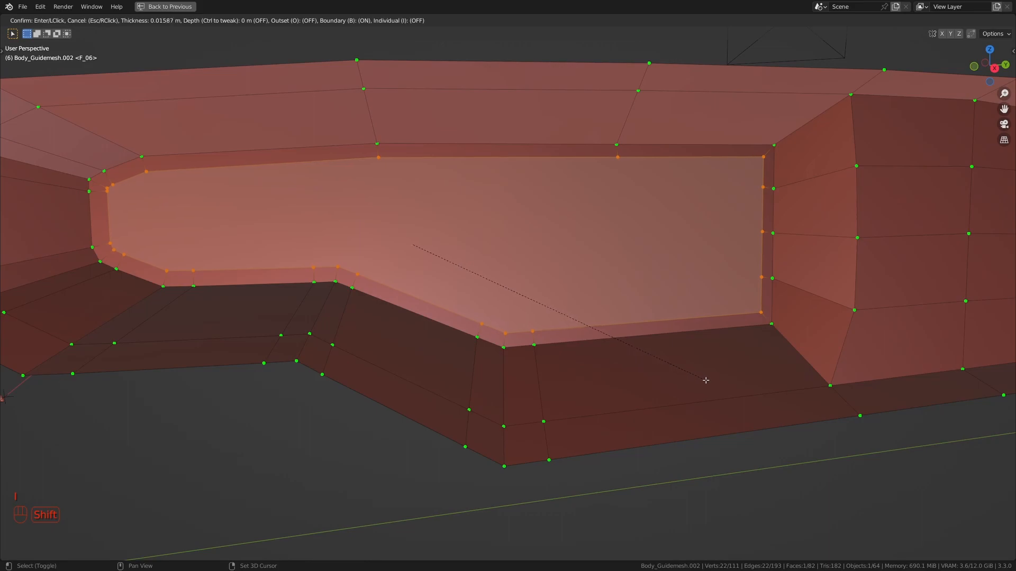
shift+click(736, 409)
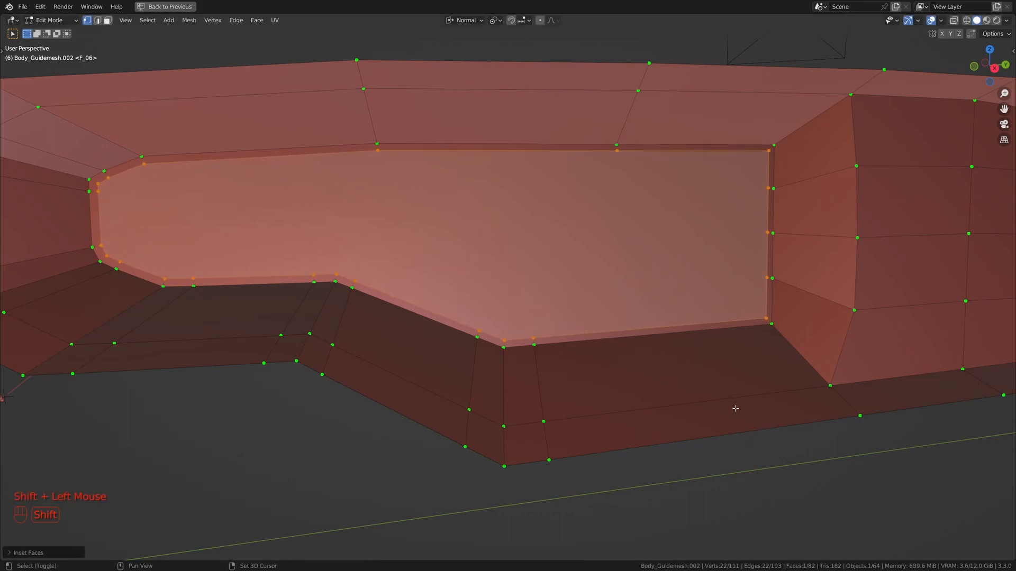
key(shift+r)
shift+middle_drag(612, 354, 624, 371)
key(ctrl+t)
middle_drag(666, 240, 415, 286)
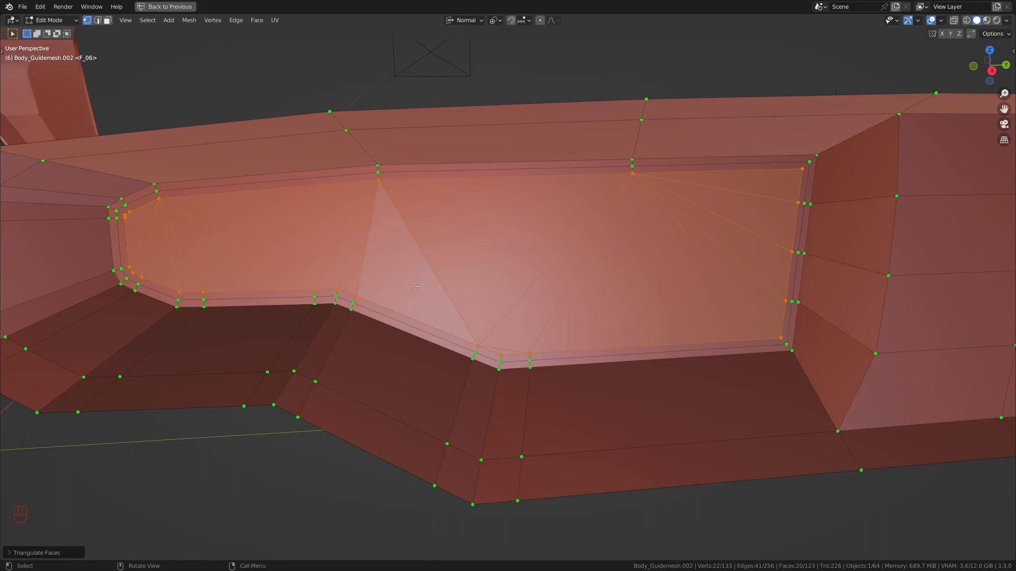
- Fill the upper three quads of the open gap between the rear faces and the recess's rear rim
mouse_move(415, 286)
middle_down()
mouse_move(464, 280)
mouse_move(439, 291)
mouse_move(427, 282)
middle_up()
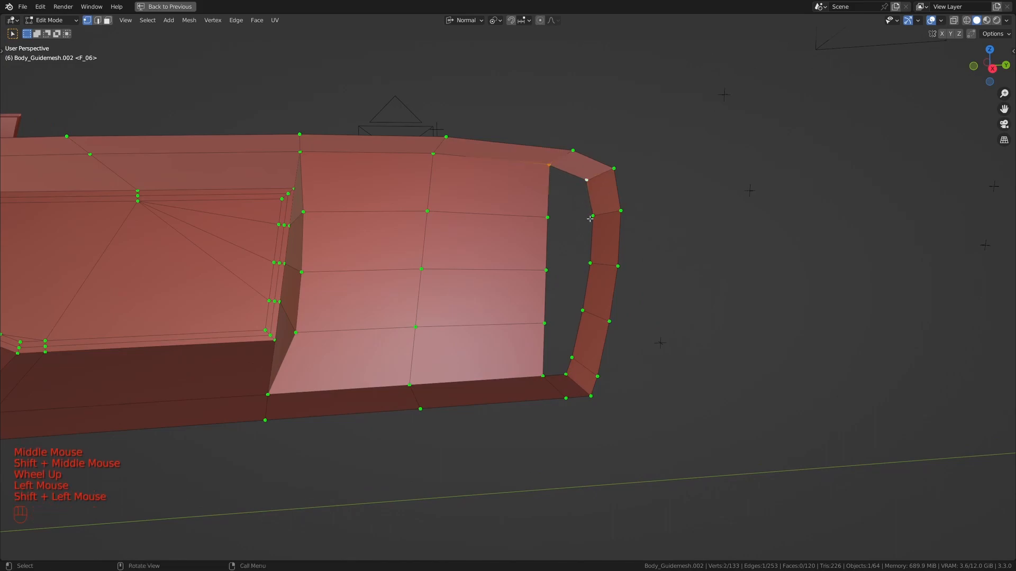
key(f)
key(f)
key(f)
middle_drag(589, 220, 496, 352)
scroll(446, 343, down, 1)
shift+middle_drag(424, 333, 506, 324)
middle_drag(505, 324, 458, 334)
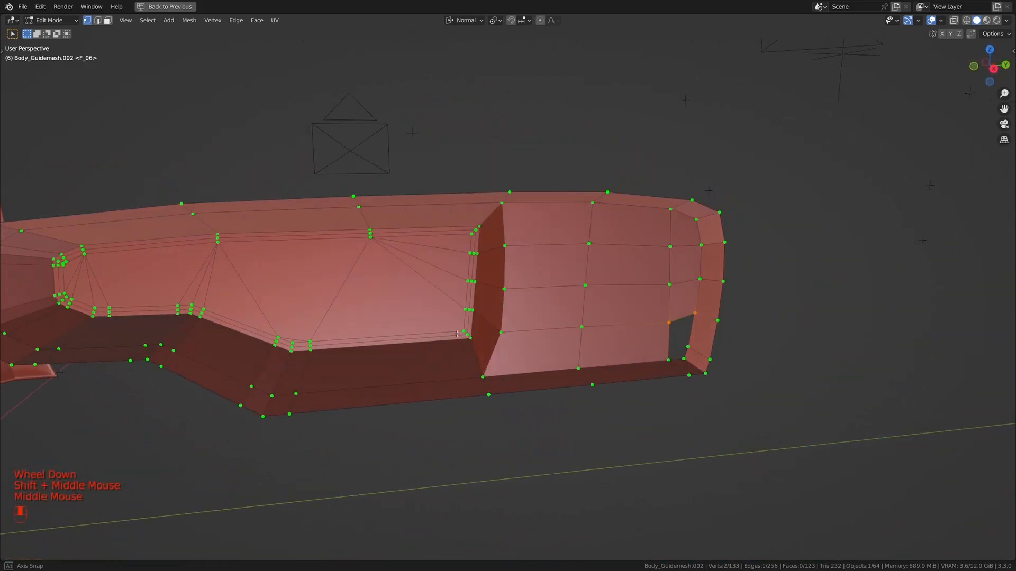
- Turn on the Subdivision modifier's viewport display and examine the smoothed handle recess
key(ctrl+space)
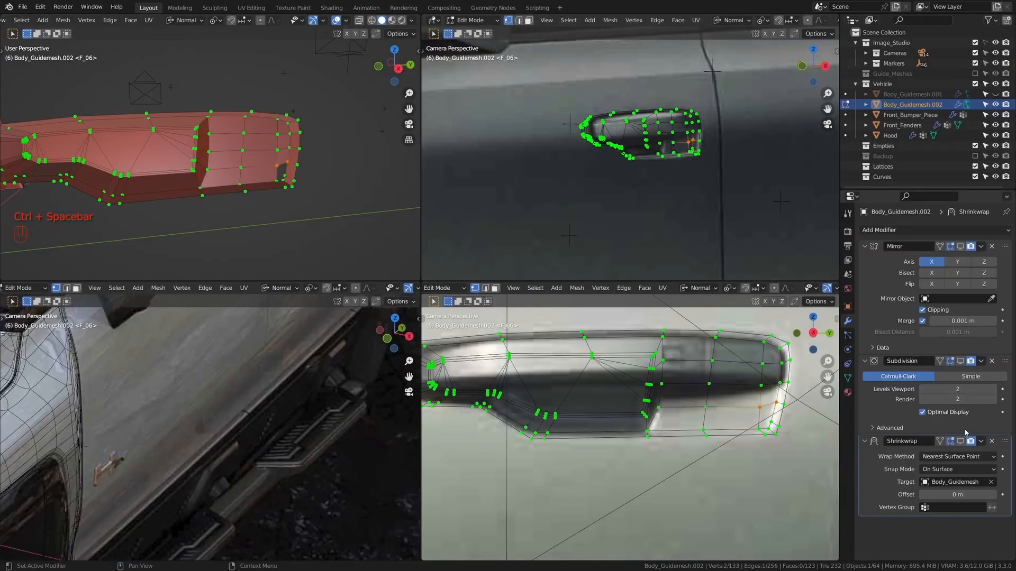
click(960, 362)
key(ctrl+space)
middle_drag(312, 192, 296, 212)
shift+middle_drag(286, 259, 439, 225)
mouse_move(437, 227)
middle_down()
mouse_move(465, 258)
mouse_move(424, 240)
middle_up()
mouse_move(455, 249)
shift+middle_down()
mouse_move(399, 212)
mouse_move(465, 259)
mouse_move(445, 233)
shift+middle_up()
shift+middle_drag(545, 265, 408, 227)
middle_drag(410, 233, 413, 212)
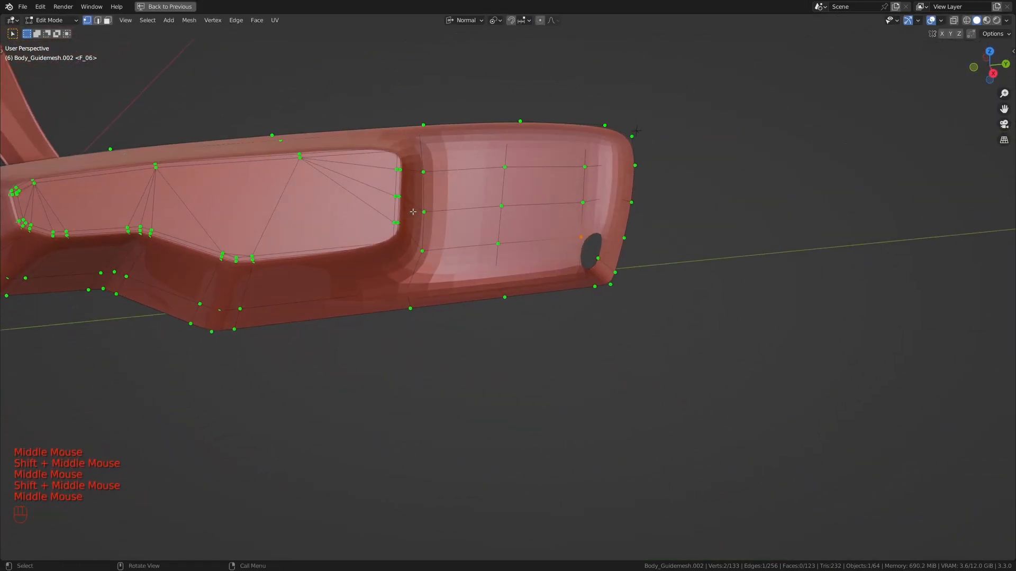
- Add an Even loop cut through the lowest row of rear faces, slid close to the recess's lower edge
scroll(413, 212, up, 1)
key(z)
shift+middle_drag(474, 247, 417, 247)
middle_drag(402, 270, 523, 265)
scroll(524, 264, up, 1)
key(ctrl+r)
click(385, 284)
key(e)
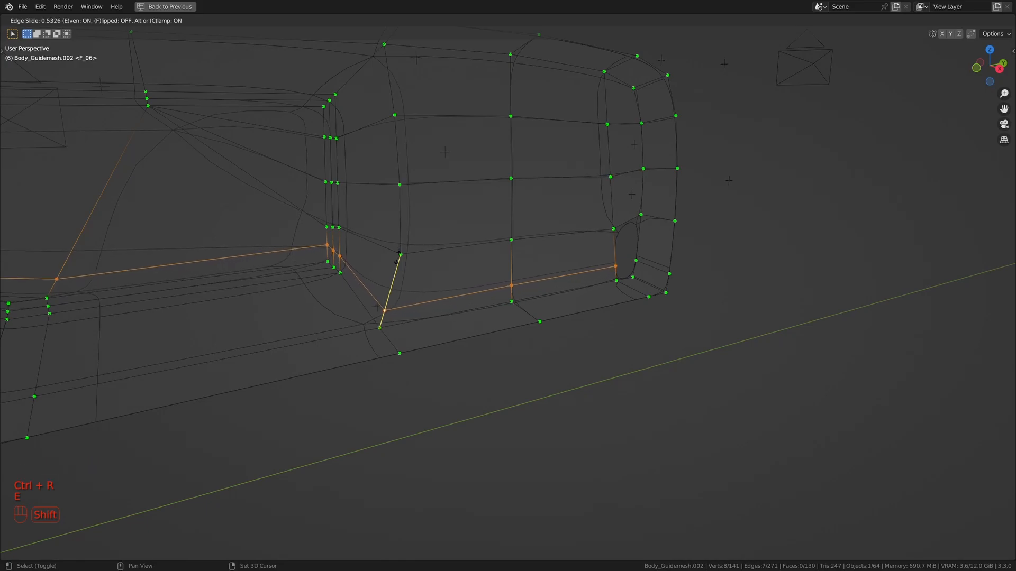
shift+click(395, 282)
- Merge the new cut's front end vertex with the adjacent vertex at the triangulated face's lower corner
scroll(339, 298, down, 2)
shift+middle_drag(304, 303, 447, 293)
scroll(391, 283, up, 1)
click(240, 259)
shift+click(314, 260)
click(354, 260)
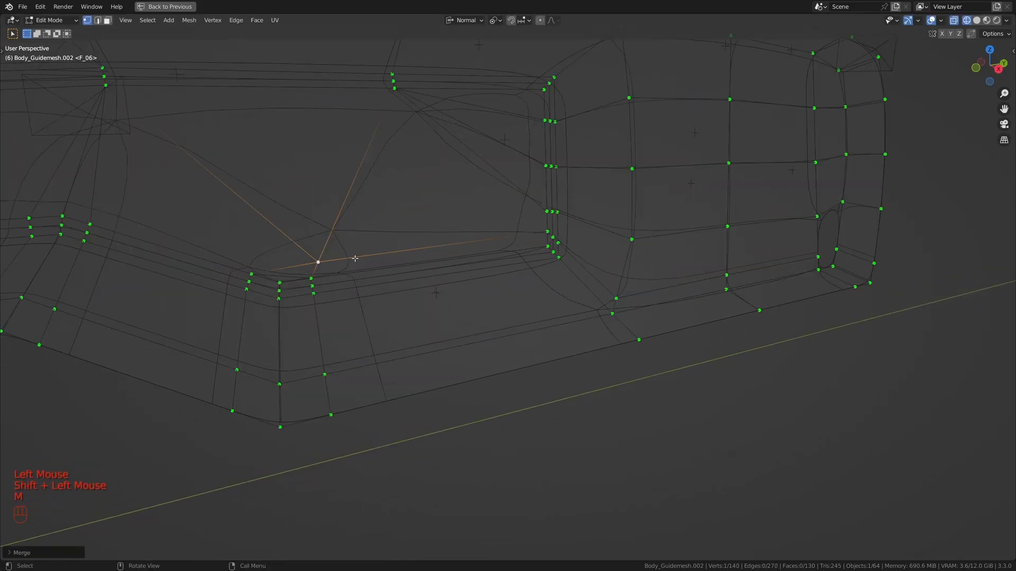
- Fill the remaining gap at the recess's lower rear corner with faces
scroll(572, 281, down, 2)
key(a)
shift+middle_drag(613, 281, 544, 277)
shift+middle_drag(577, 277, 454, 280)
scroll(518, 281, up, 2)
shift+middle_drag(580, 283, 516, 287)
scroll(516, 287, up, 1)
click(528, 279)
shift+click(556, 274)
key(f)
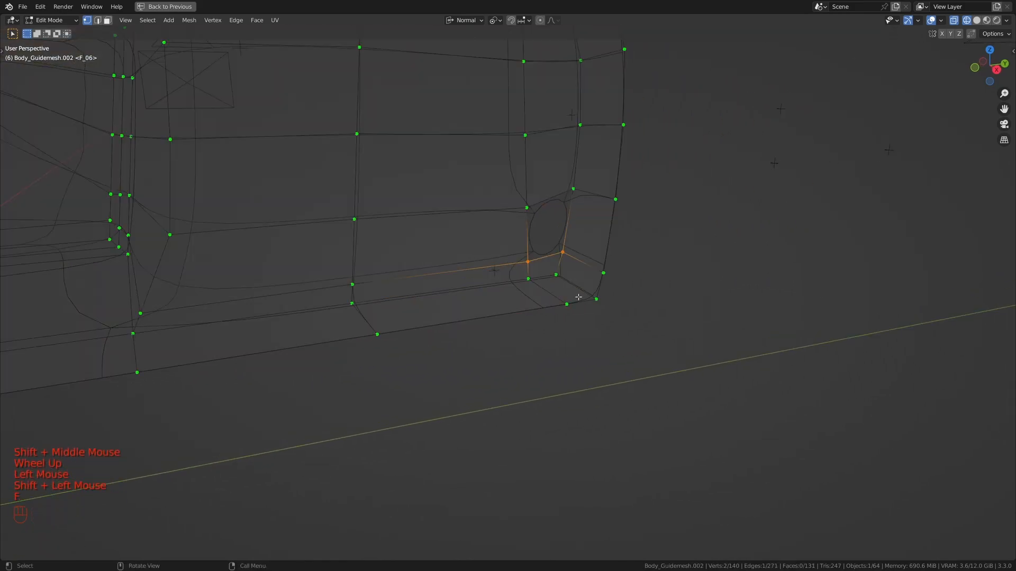
- Add an Even loop cut through the top row of rear faces, slid close to the recess's upper edge
scroll(470, 300, down, 1)
key(z)
shift+middle_drag(442, 259, 503, 359)
mouse_move(503, 360)
middle_down()
mouse_move(531, 340)
mouse_move(527, 291)
middle_up()
mouse_move(527, 291)
shift+middle_down()
mouse_move(506, 338)
mouse_move(376, 312)
shift+middle_up()
key(z)
click(382, 315)
key(ctrl+5)
key(ctrl+r)
click(354, 265)
key(e)
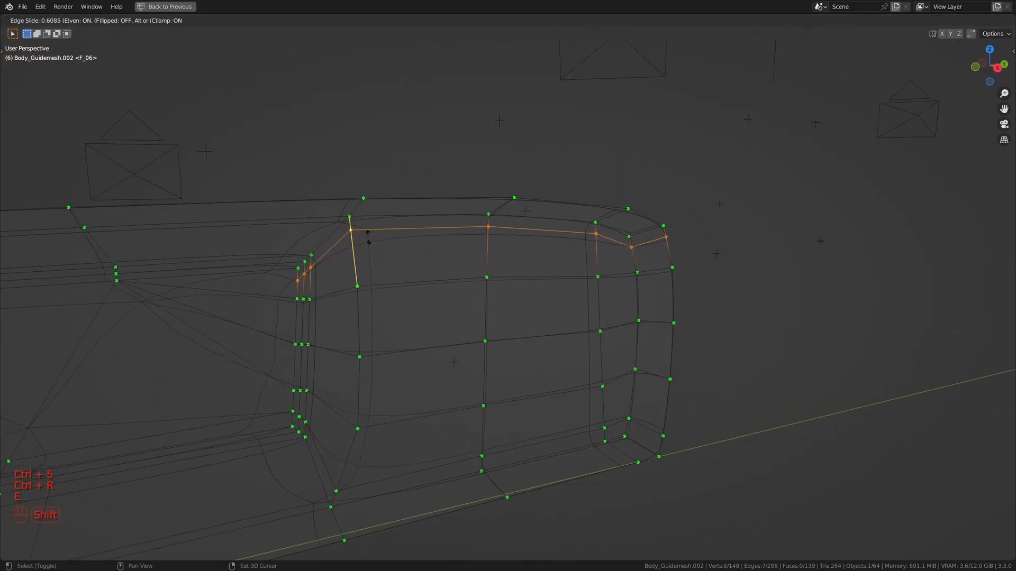
click(343, 237)
- Dissolve the new cut's last edge across the rim at the recess's upper rear corner
shift+middle_drag(365, 243, 576, 293)
middle_drag(576, 292, 555, 296)
scroll(555, 297, up, 1)
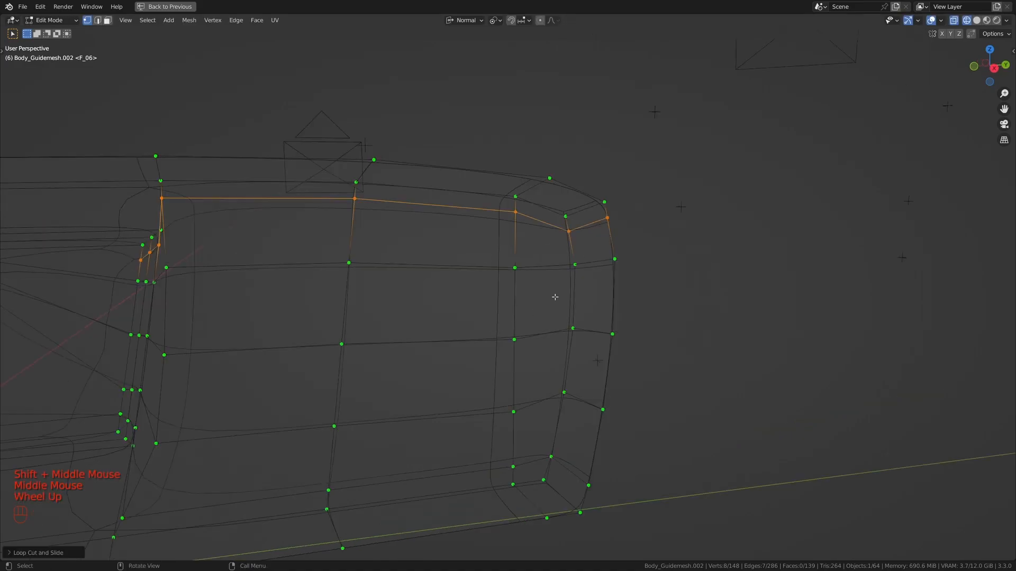
click(567, 234)
key(x)
click(643, 296)
key(z)
key(z)
- Add an Even, Flipped vertical loop cut through the rearmost recess faces, slid close to the rear rim
shift+middle_drag(546, 292, 531, 267)
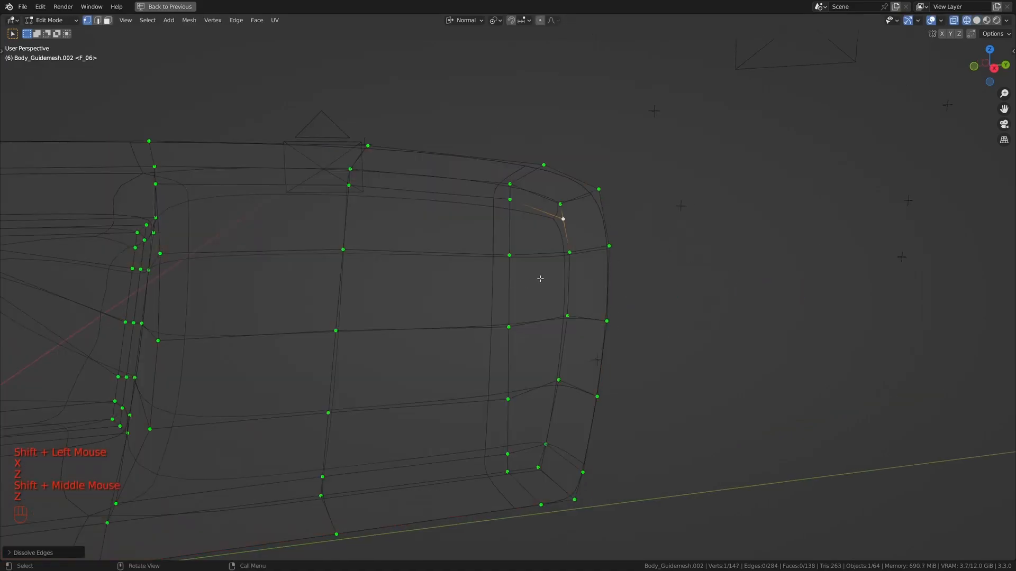
key(ctrl+r)
click(529, 260)
key(e)
key(f)
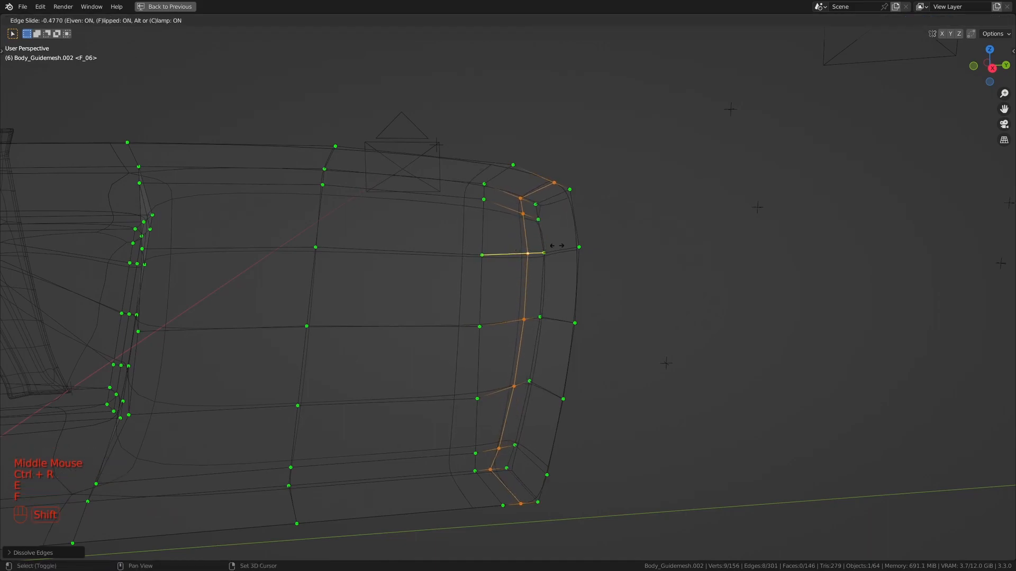
shift+click(557, 246)
- Merge the extra vertices at the upper rear corner into the corner vertex and dissolve the leftover edge across the rim
click(521, 200)
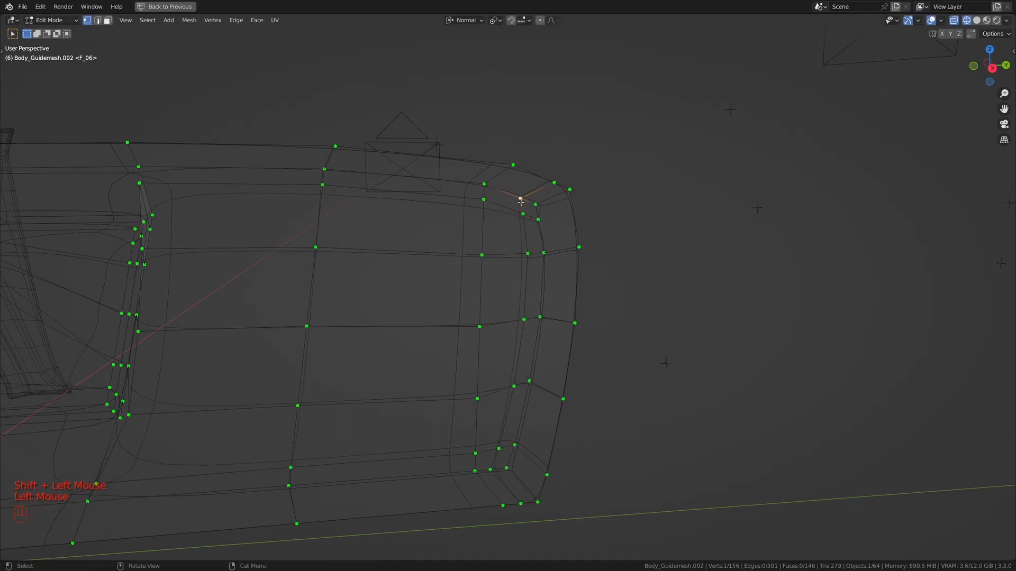
key(m)
click(580, 234)
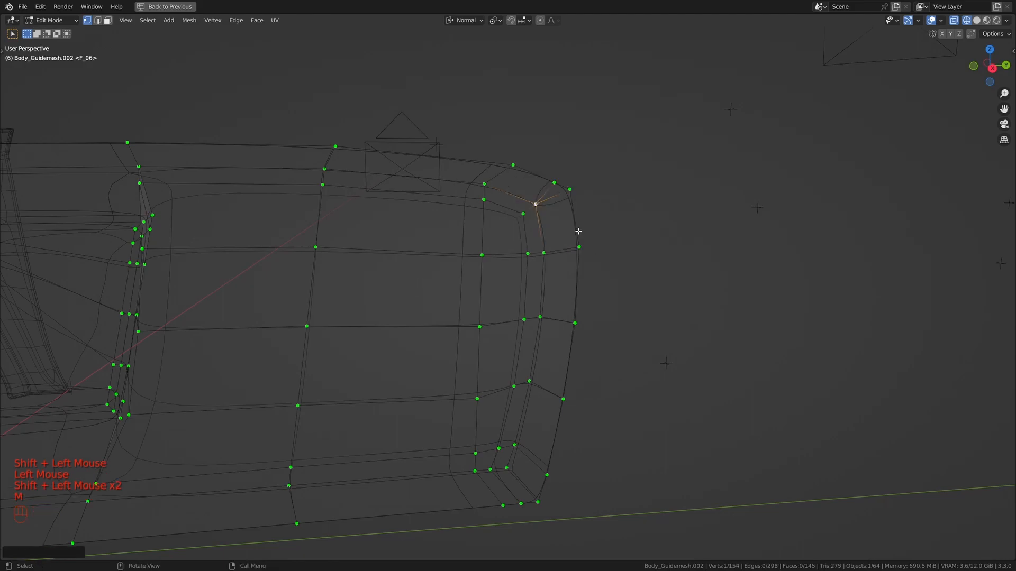
shift+click(553, 183)
key(x)
click(660, 195)
- Dissolve the older vertical edge column in front of the new rear cut, below the top row of faces
key(a)
shift+middle_drag(535, 299, 531, 360)
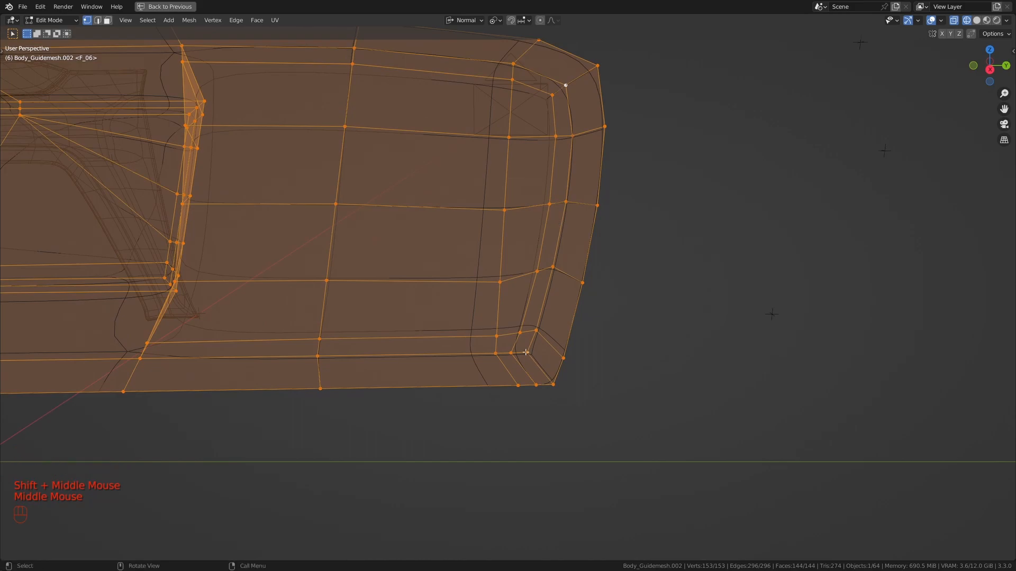
shift+middle_drag(517, 352, 497, 371)
key(a)
key(a)
click(498, 404)
ctrl+click(485, 236)
key(x)
click(486, 236)
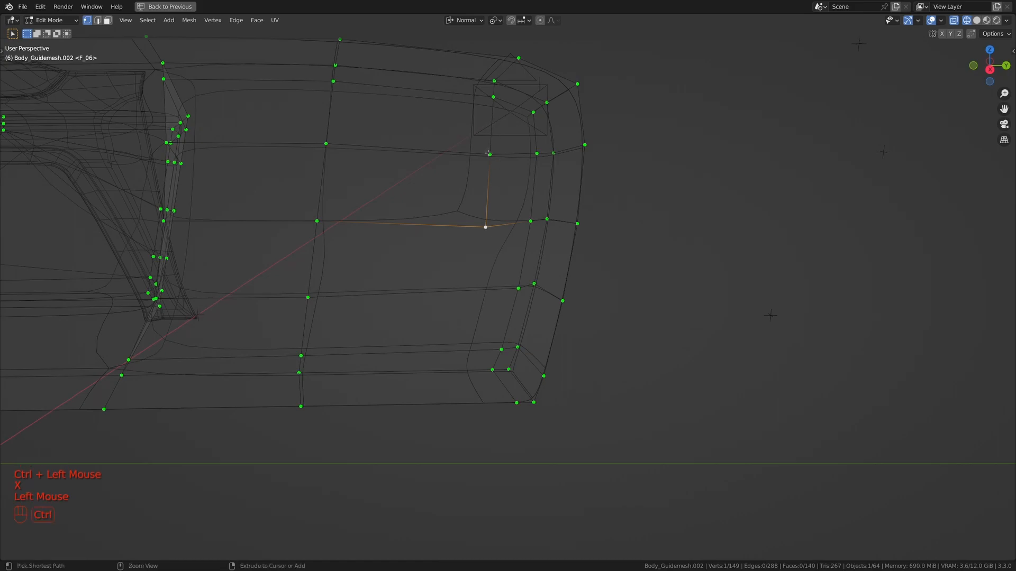
- Merge the dissolved column's leftover vertex into the next vertex toward the rear, using At Last
click(488, 153)
key(m)
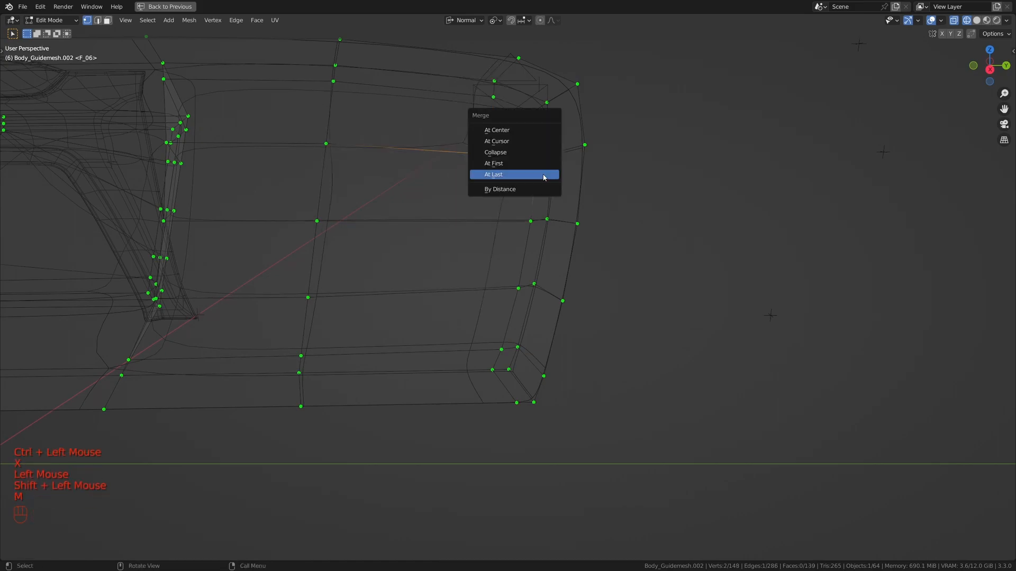
click(544, 174)
key(z)
scroll(548, 201, down, 2)
mouse_move(550, 223)
middle_down()
mouse_move(570, 260)
mouse_move(516, 273)
middle_up()
- Add an Even vertical loop cut through the rear faces, slid close to the edge of the curved wall
key(Tab)
scroll(569, 261, down, 2)
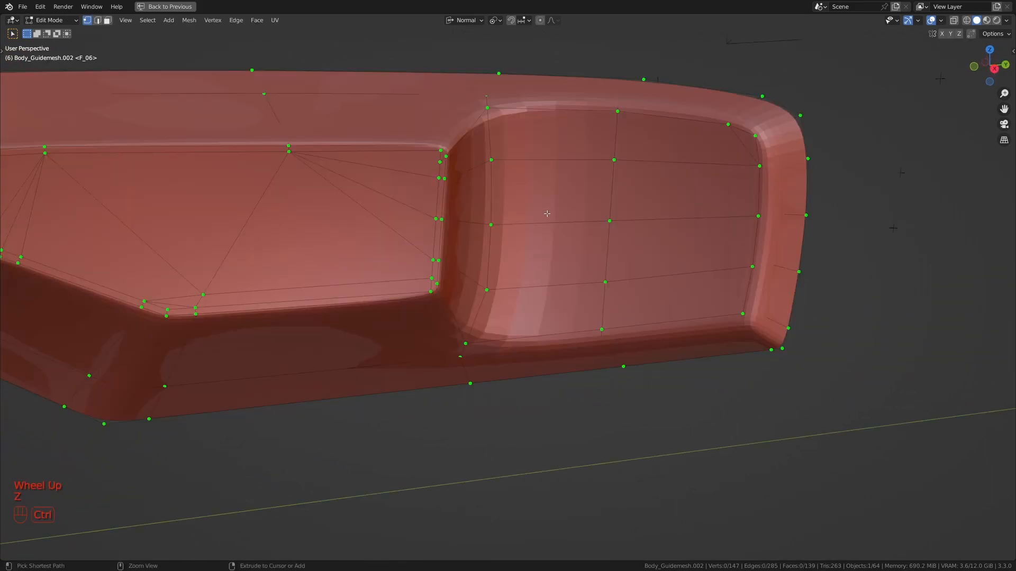
key(ctrl+r)
click(547, 214)
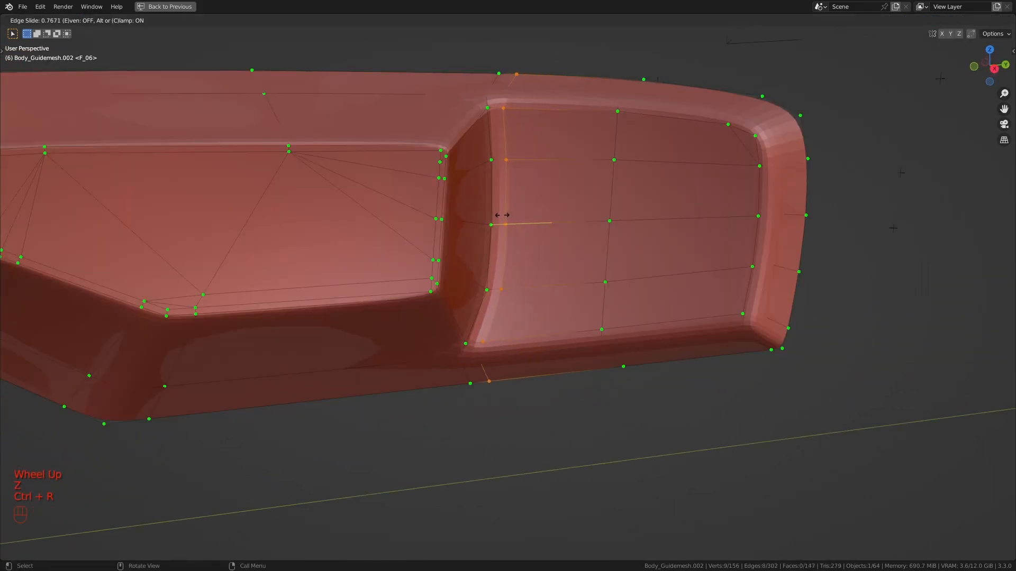
shift+click(474, 193)
- Add two evenly spaced loop cuts around the recess's outer rim without sliding them
middle_drag(540, 193, 566, 185)
key(z)
mouse_move(566, 185)
shift+middle_down()
mouse_move(578, 184)
mouse_move(694, 278)
mouse_move(668, 277)
mouse_move(556, 159)
shift+middle_up()
scroll(667, 277, up, 1)
key(z)
key(ctrl+r)
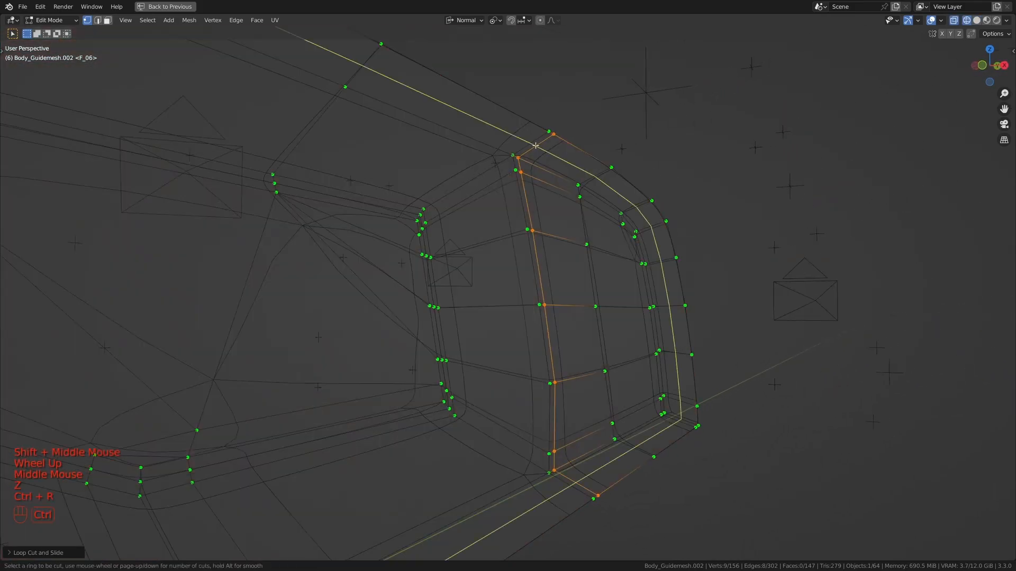
scroll(536, 145, up, 1)
click(535, 146)
right_click(539, 143)
- Merge the doubled vertices where the wall's support loop crosses the upper rim, and dissolve the leftover edges
middle_drag(539, 143, 483, 157)
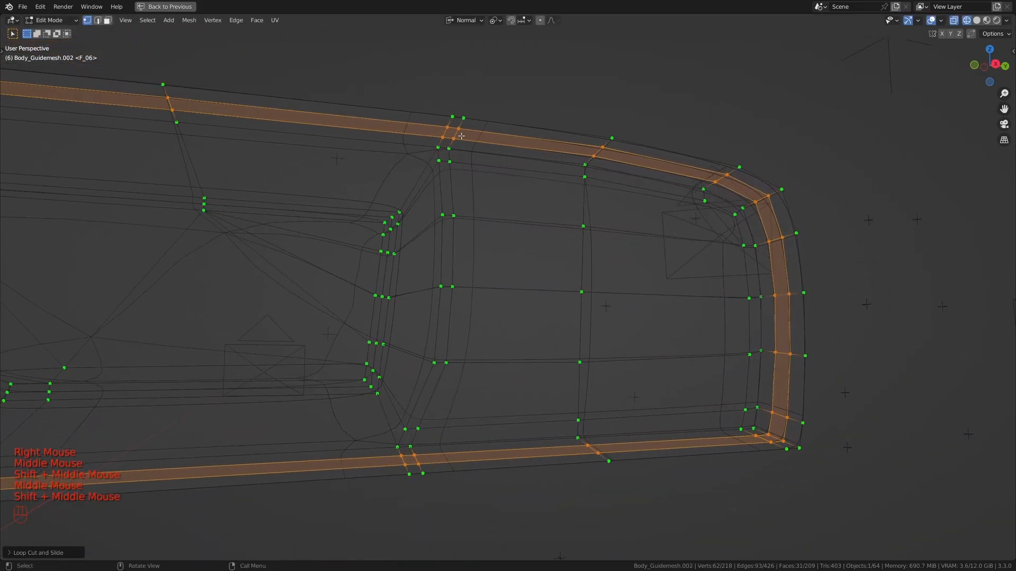
click(446, 139)
key(m)
click(500, 150)
alt+click(461, 130)
key(x)
click(465, 125)
middle_drag(529, 200, 505, 148)
middle_drag(505, 148, 493, 175)
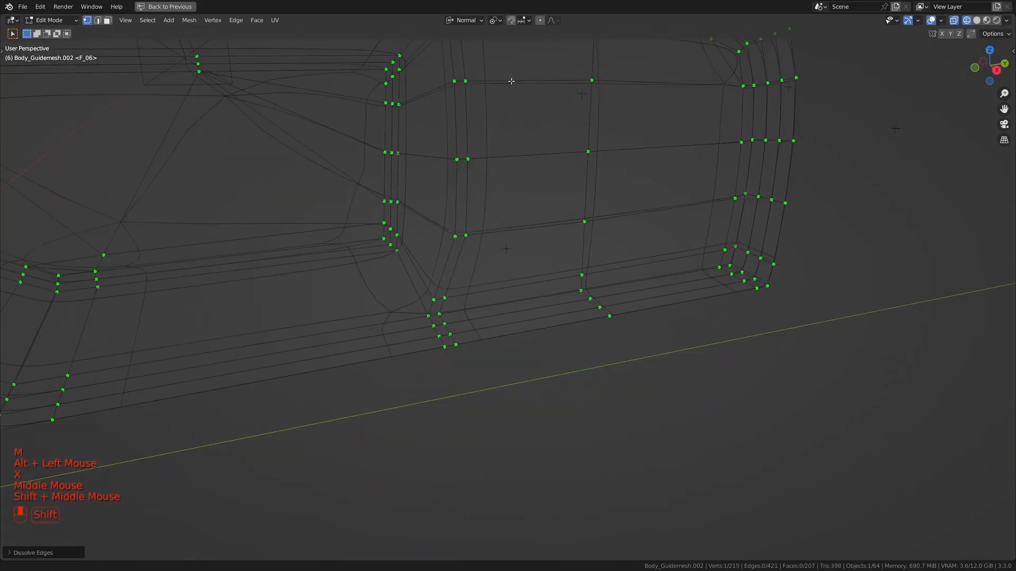
- Merge the doubled vertices where the wall's support loop crosses the lower rim, and dissolve the leftover edges
click(437, 355)
shift+click(422, 360)
key(m)
click(412, 360)
alt+click(418, 360)
key(x)
click(405, 363)
scroll(467, 350, down, 2)
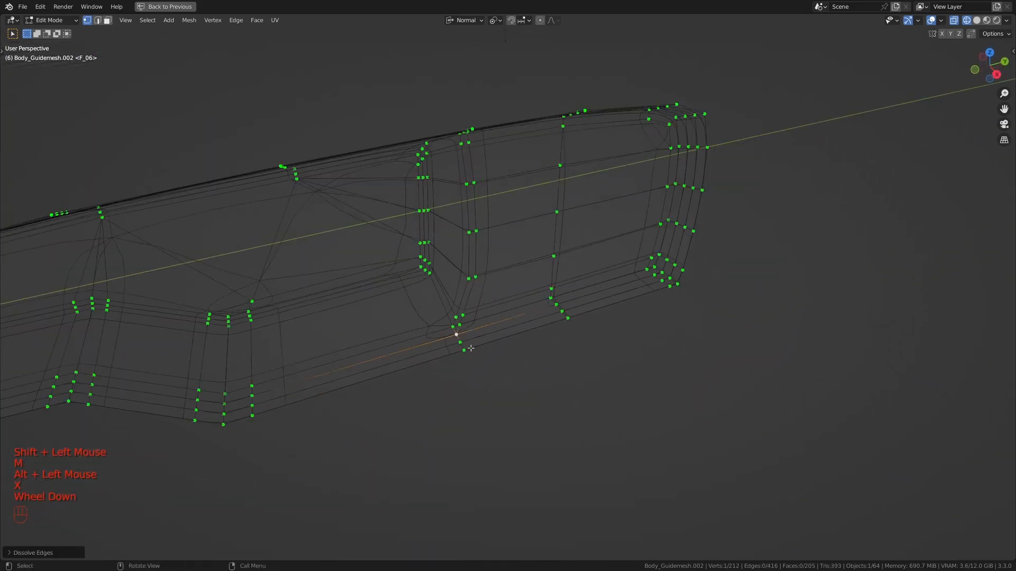
- Inspect the recess wall's support edges and shading with the whole mesh selected, alternating between wireframe and solid display
key(a)
shift+middle_drag(453, 273, 508, 339)
key(z)
click(577, 338)
mouse_move(582, 331)
middle_down()
mouse_move(658, 284)
mouse_move(638, 269)
middle_up()
middle_drag(529, 328, 574, 292)
key(z)
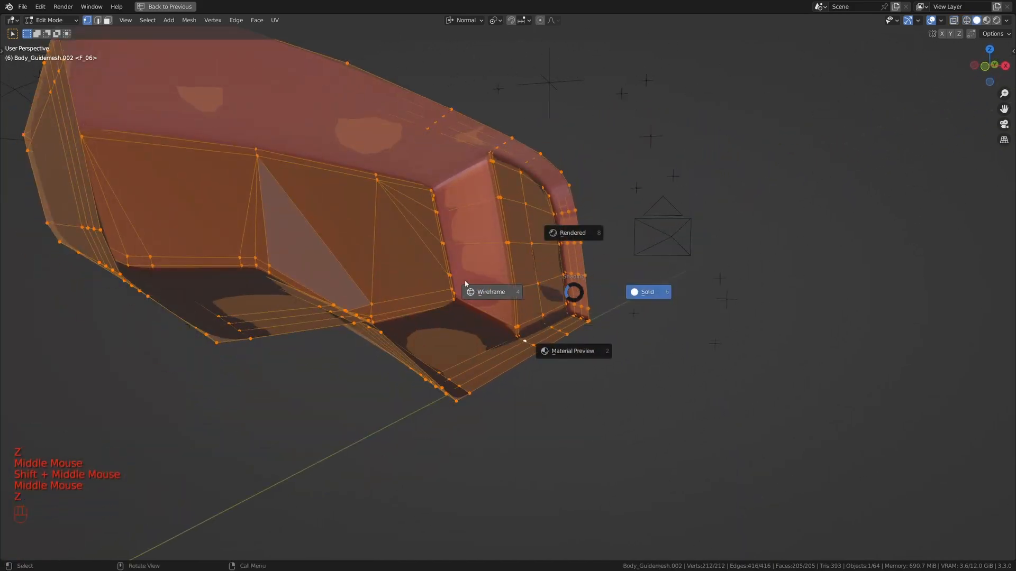
click(480, 286)
- Add an Even loop cut around the recess's side walls, slid close to the outer rim
shift+middle_drag(545, 256, 520, 275)
scroll(520, 275, up, 1)
key(ctrl+r)
click(415, 170)
key(e)
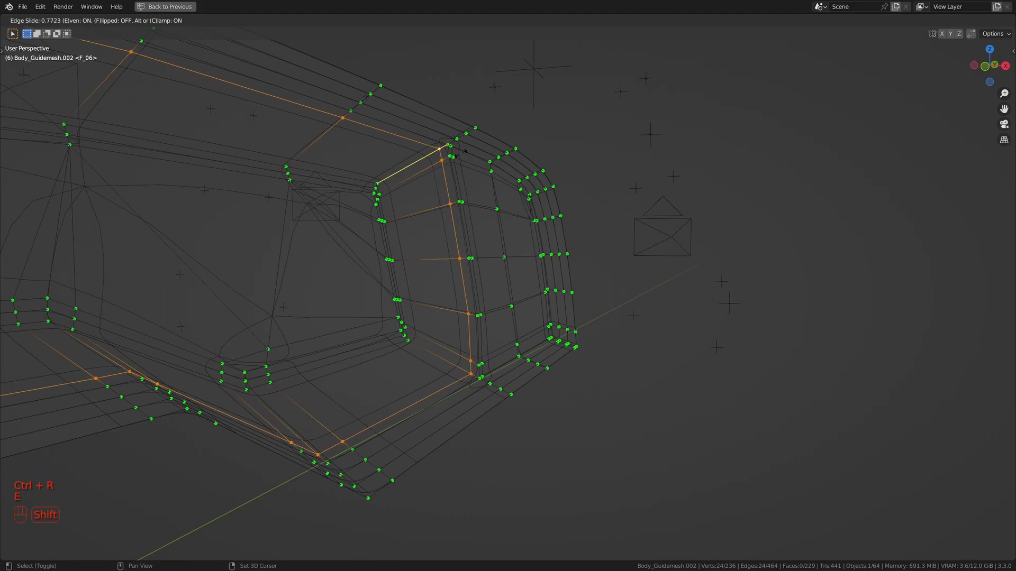
shift+click(465, 152)
- Add an Even loop cut across the lower rim faces, slid close to the curved wall's lower corner
key(z)
middle_drag(476, 159, 553, 190)
scroll(553, 190, up, 2)
key(z)
shift+middle_drag(423, 281, 457, 300)
middle_drag(458, 300, 453, 302)
key(ctrl+r)
click(395, 247)
key(e)
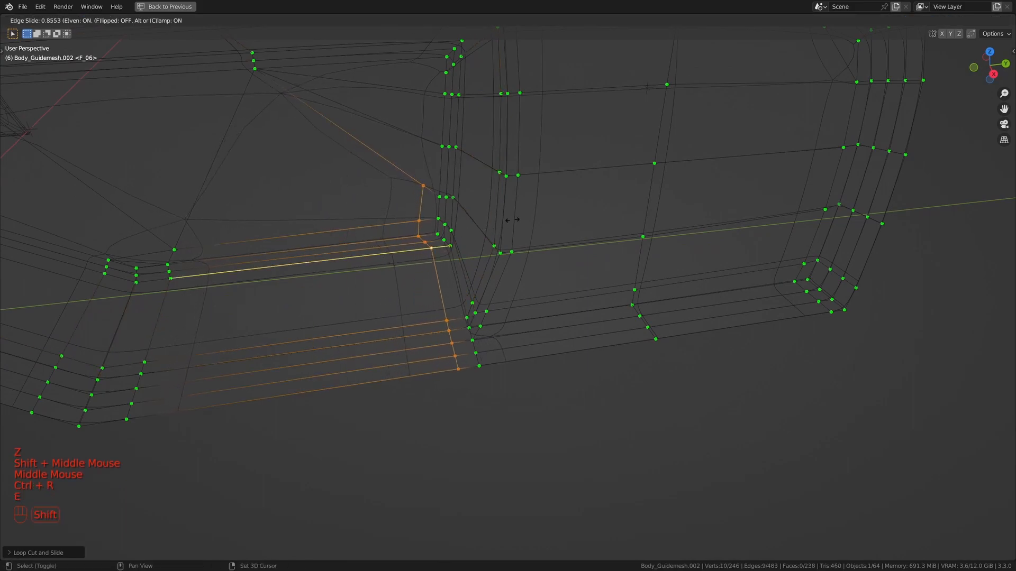
shift+click(602, 183)
- Merge the new lower loop's end vertex with its neighbour near the back panel's lower rear corner
shift+middle_drag(603, 184, 610, 185)
scroll(610, 185, up, 1)
click(424, 169)
scroll(449, 208, down, 1)
shift+click(321, 122)
key(m)
click(360, 165)
- Merge the doubled vertices where the new loop meets the lower rim beside the curved wall, and dissolve the leftover edges
shift+middle_drag(493, 230, 451, 207)
scroll(460, 296, up, 2)
shift+middle_drag(470, 340, 547, 345)
scroll(471, 340, up, 1)
click(471, 339)
key(m)
click(484, 334)
alt+click(479, 333)
key(x)
click(453, 348)
scroll(454, 347, down, 1)
- Connect the vertex below the back panel's upper rear corner to the fan vertex on the panel's upper edge
shift+middle_drag(453, 347, 500, 264)
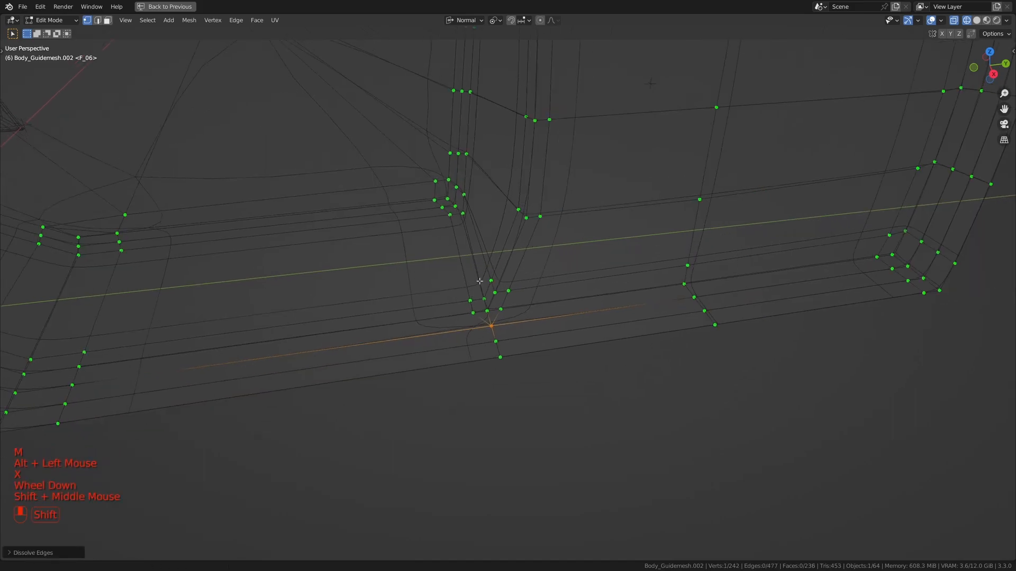
middle_drag(500, 265, 497, 225)
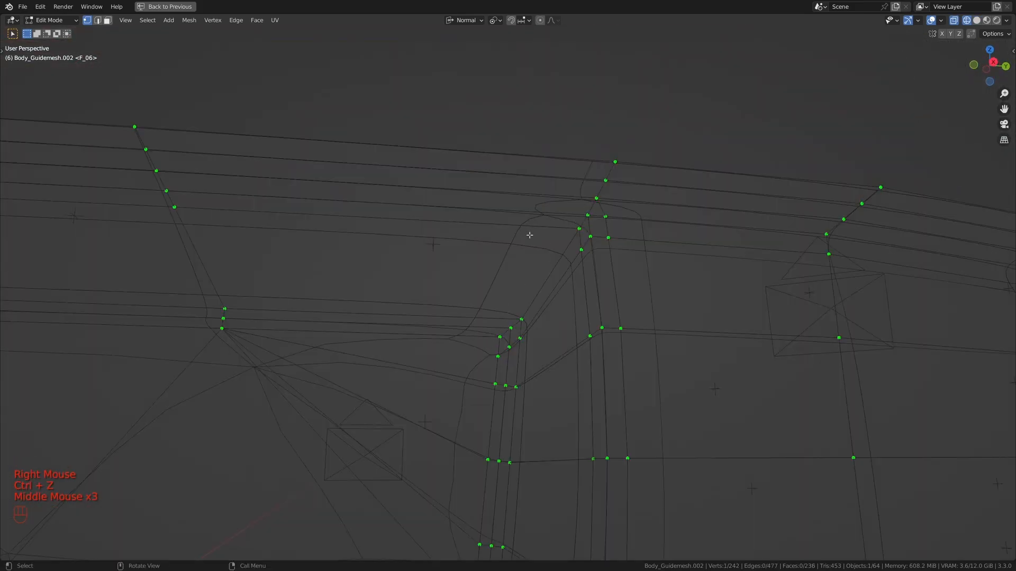
middle_drag(530, 235, 505, 318)
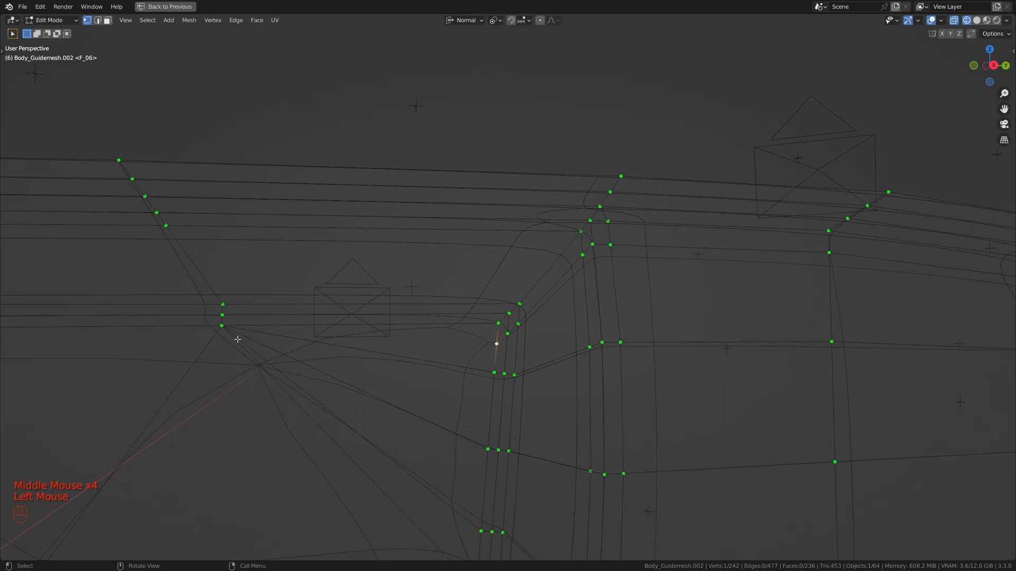
shift+click(222, 331)
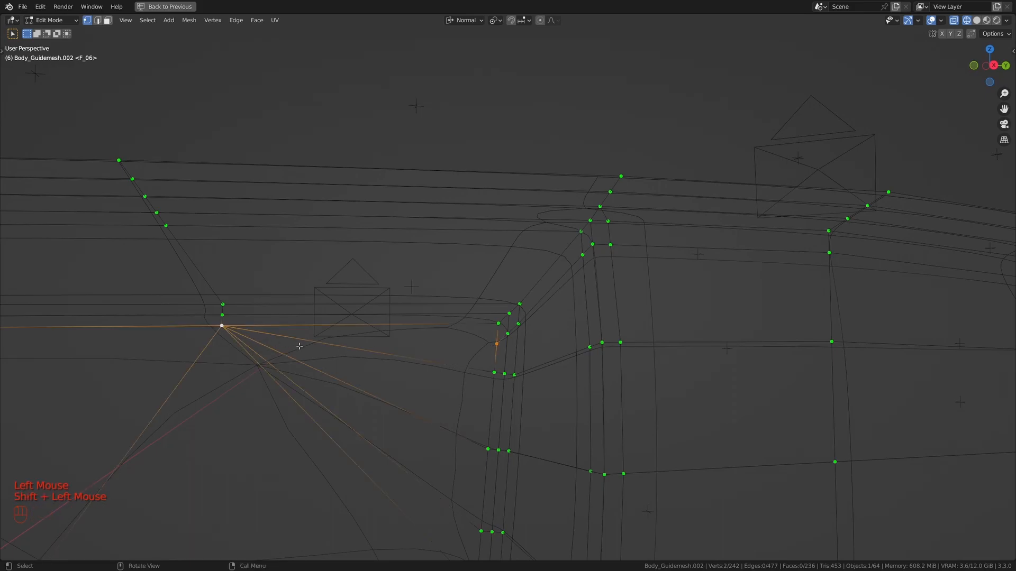
middle_drag(374, 337, 416, 307)
- Add an Even, Flipped loop cut across the upper rim faces, slid close to the curved wall's upper corner
key(ctrl+r)
click(431, 312)
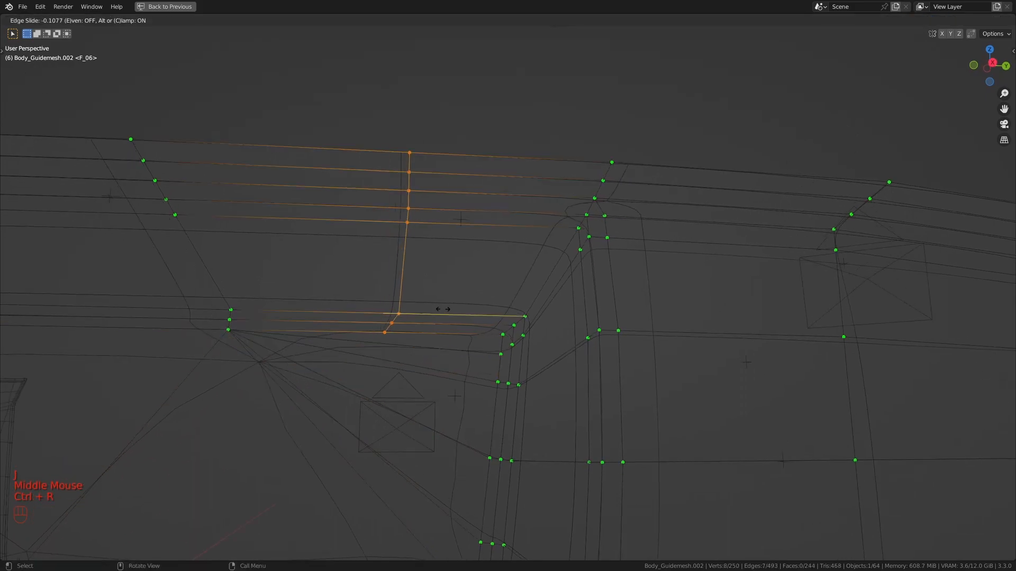
key(e)
key(f)
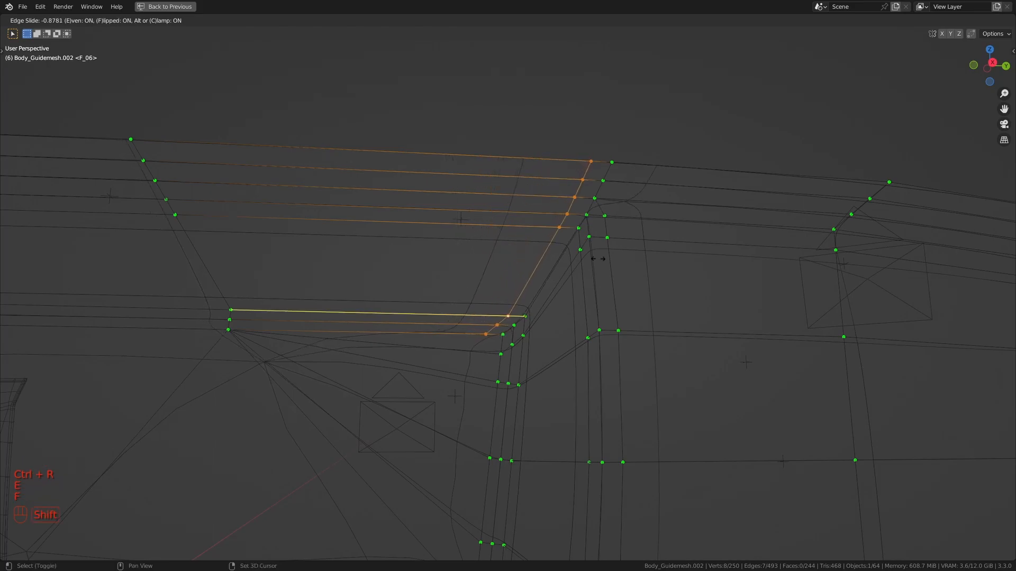
shift+click(585, 196)
- Merge the doubled vertices where the upper loop ends beside the curved wall, and dissolve the leftover edges
shift+middle_drag(539, 283, 505, 241)
click(447, 289)
scroll(446, 312, down, 2)
shift+middle_drag(443, 330, 454, 306)
scroll(448, 335, up, 2)
click(482, 157)
shift+click(516, 164)
key(m)
click(513, 160)
alt+click(499, 125)
key(x)
click(503, 121)
- Examine the subdivided door panel's recess in Object Mode and compare its shading with the wireframe
scroll(496, 246, down, 2)
key(a)
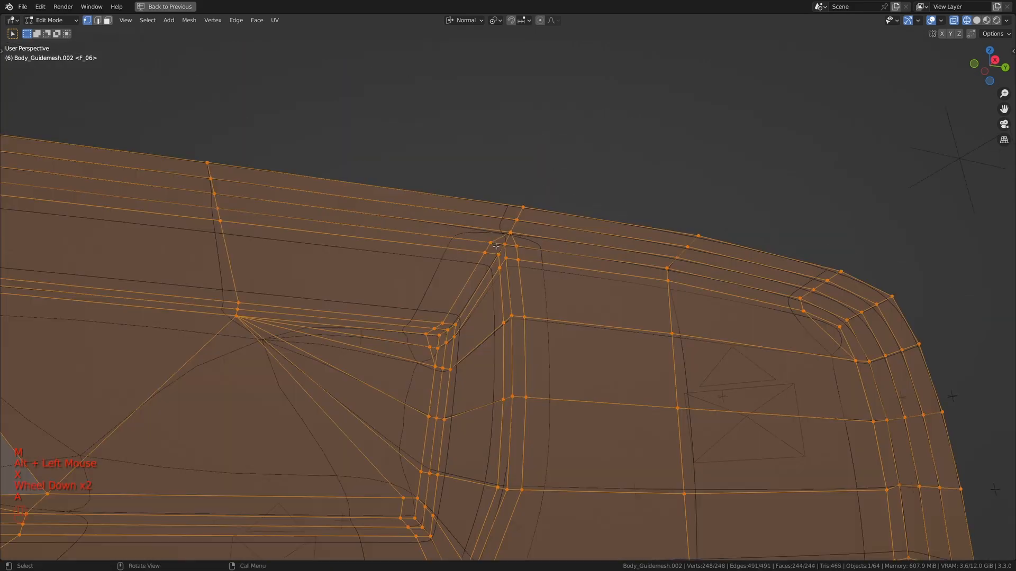
key(z)
middle_drag(597, 247, 497, 308)
key(Tab)
scroll(497, 308, down, 1)
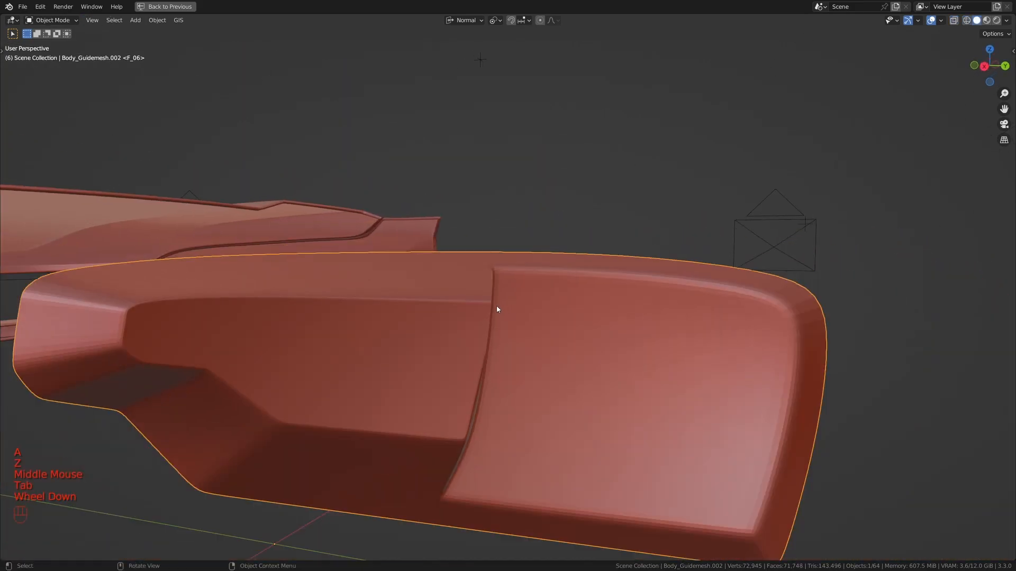
key(Tab)
scroll(497, 308, up, 2)
middle_drag(603, 297, 658, 270)
key(z)
middle_drag(595, 336, 598, 329)
key(z)
mouse_move(598, 317)
middle_down()
mouse_move(634, 229)
mouse_move(621, 210)
middle_up()
key(Tab)
mouse_move(495, 161)
middle_down()
mouse_move(540, 161)
mouse_move(546, 148)
middle_up()
key(z)
key(Tab)
- Dissolve one of the closely spaced edge loops around the recess's back panel
alt+click(546, 146)
scroll(547, 144, down, 1)
- Hide the edge loop running around the recess walls so the back panel is isolated
shift+scroll(546, 144, down, 1)
mouse_move(492, 183)
shift+middle_down()
mouse_move(550, 222)
mouse_move(637, 227)
mouse_move(687, 180)
shift+middle_up()
key(x)
click(545, 222)
key(z)
key(z)
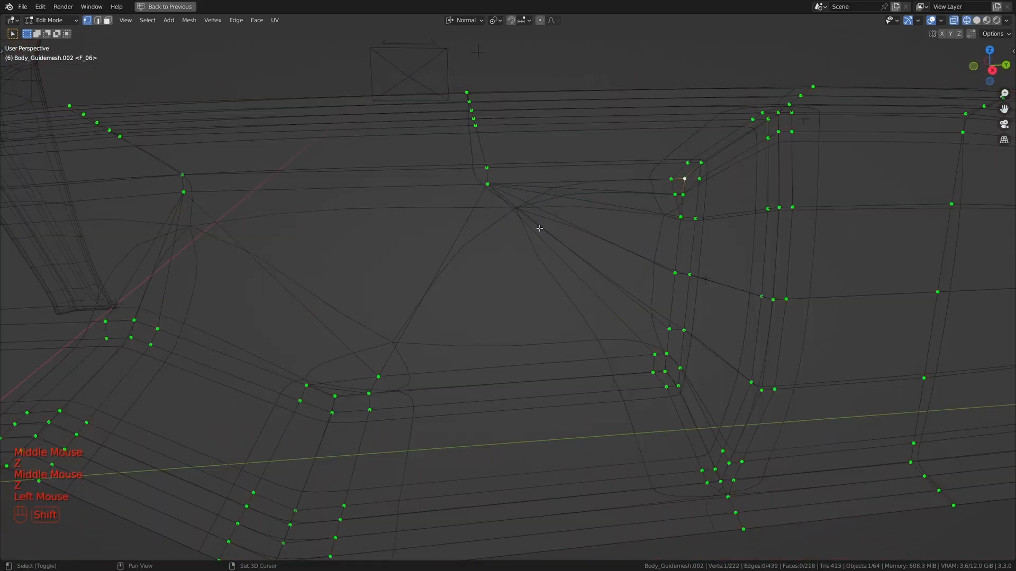
shift+middle_drag(539, 228, 457, 219)
scroll(457, 219, down, 1)
shift+middle_drag(640, 217, 525, 222)
alt+click(523, 222)
key(h)
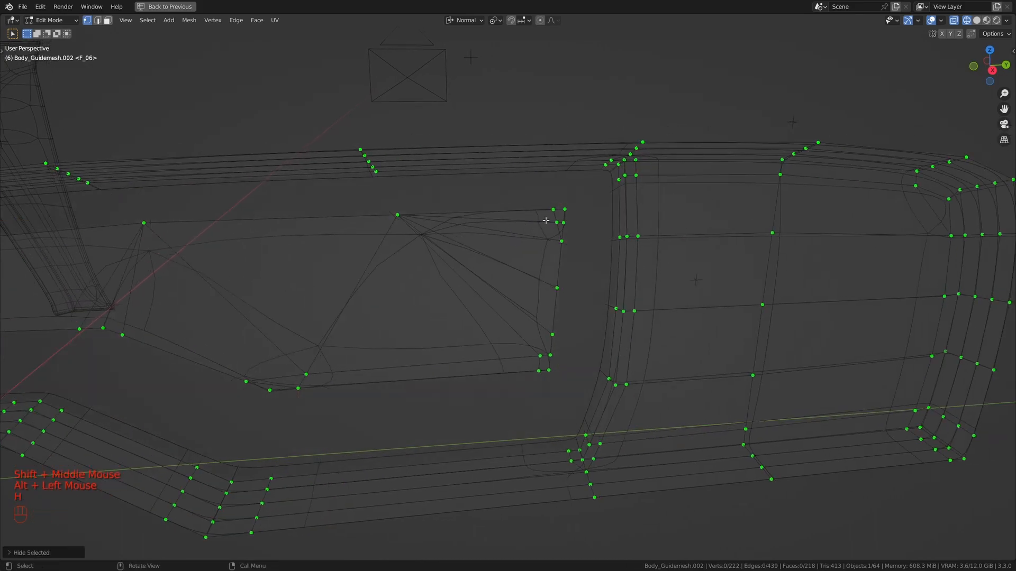
- Inset all linked faces of the isolated back panel by about 0.005 m
key(l)
shift+middle_drag(546, 220, 660, 267)
shift+scroll(661, 267, up, 1)
scroll(660, 268, up, 2)
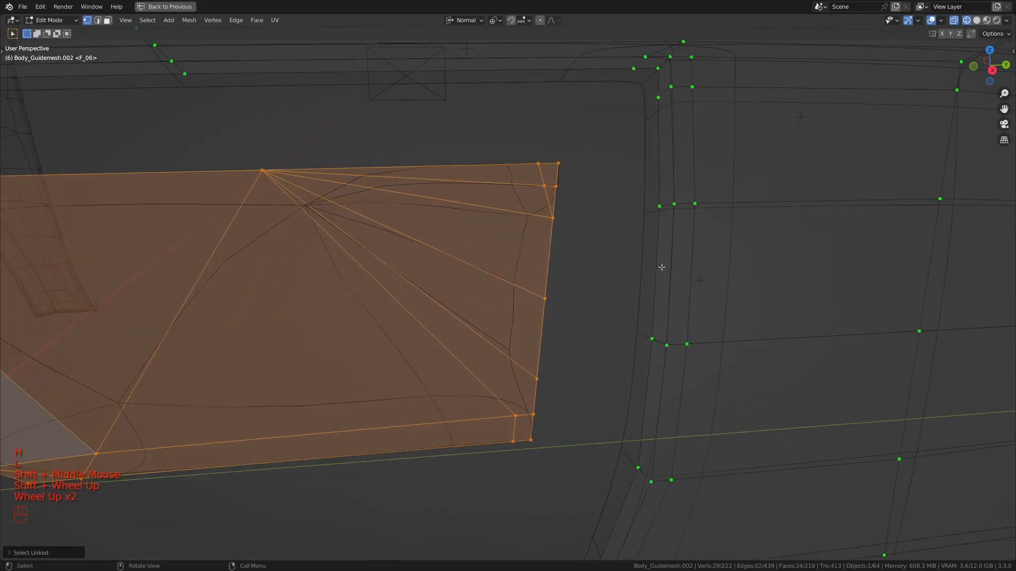
key(i)
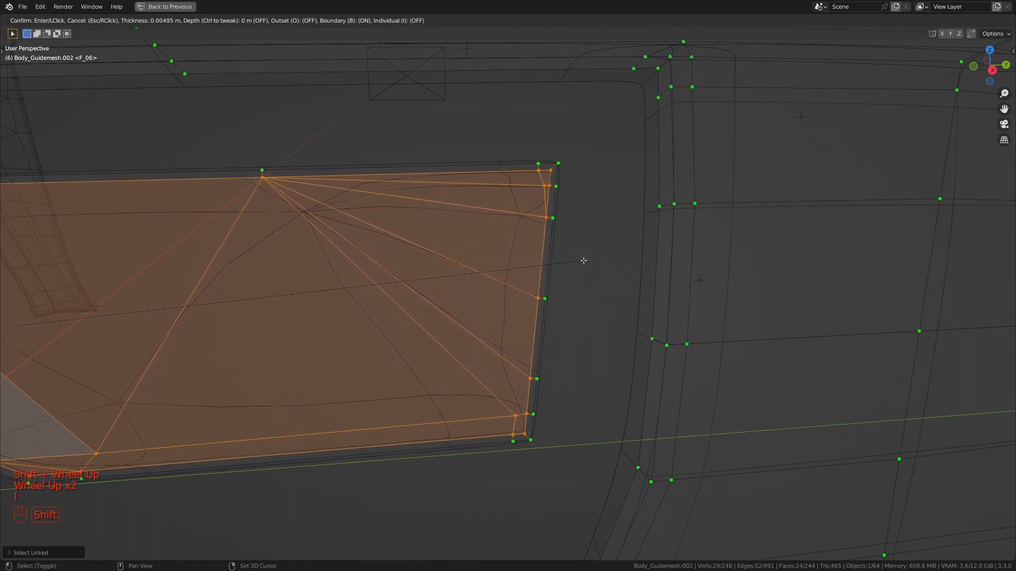
shift+click(575, 261)
- Slide the inset vertex just below the back panel's upper front corner down along its edge
scroll(351, 276, down, 2)
shift+middle_drag(328, 288, 670, 264)
shift+middle_drag(344, 279, 567, 276)
scroll(566, 277, up, 4)
shift+middle_drag(256, 207, 423, 259)
scroll(423, 260, up, 3)
click(404, 200)
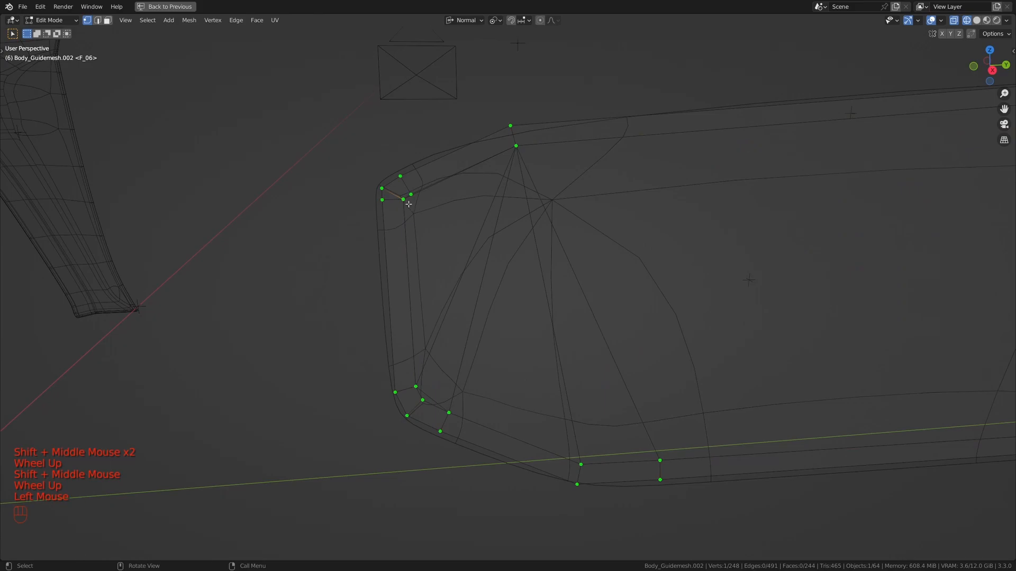
key(g)
key(g)
right_click(411, 217)
shift+middle_drag(410, 217, 413, 218)
scroll(413, 218, up, 2)
shift+middle_drag(519, 290, 512, 300)
key(g)
key(g)
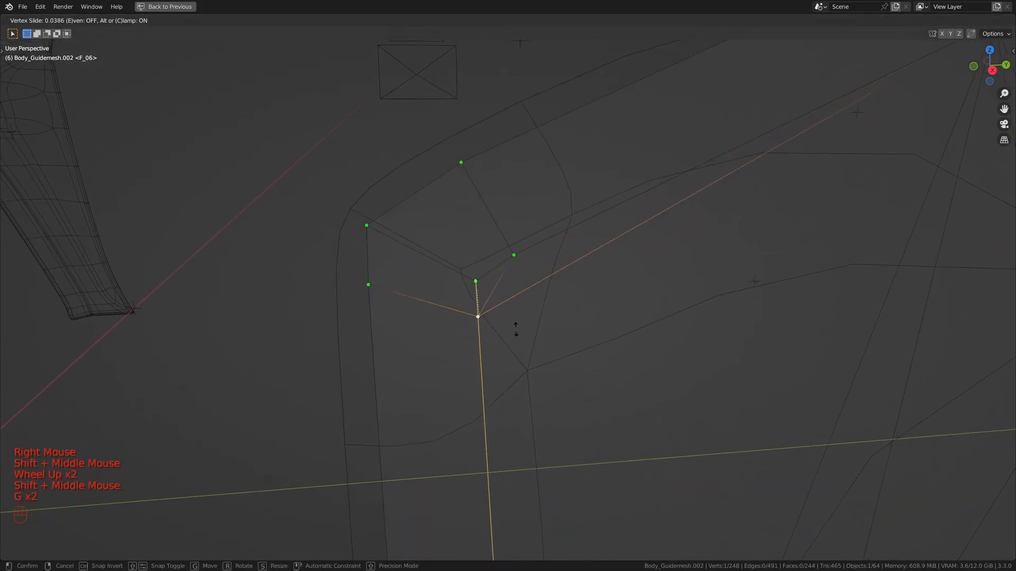
click(526, 358)
- Select the visible mesh, check the inset along the back panel's border, and reveal the hidden geometry
key(a)
scroll(700, 357, down, 1)
shift+middle_drag(701, 357, 364, 297)
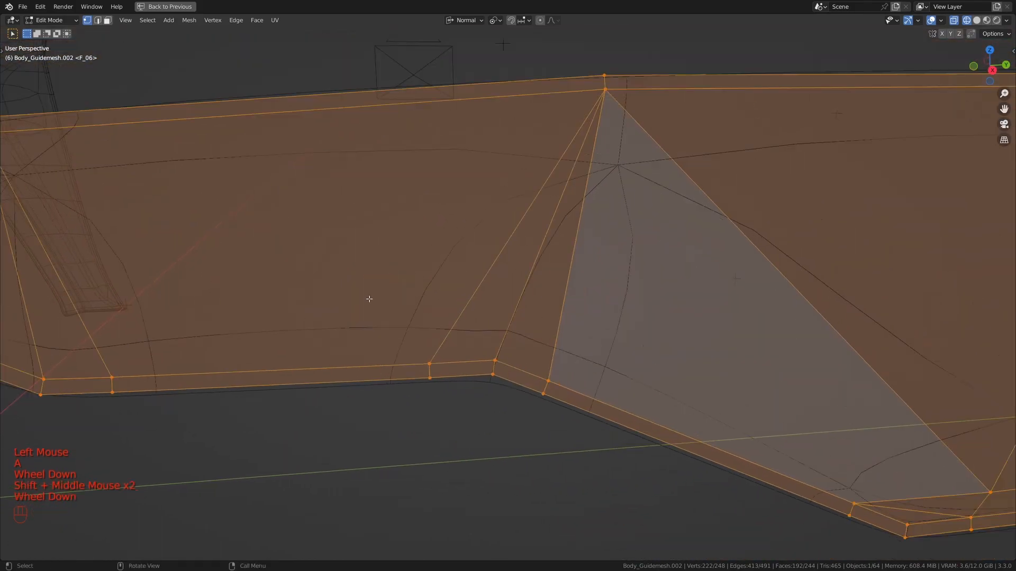
scroll(296, 272, down, 2)
mouse_move(730, 269)
shift+middle_down()
mouse_move(526, 261)
mouse_move(554, 263)
mouse_move(540, 152)
shift+middle_up()
key(alt+h)
key(z)
key(z)
- Add an Even, Flipped loop cut around the recess walls, slid toward the back panel
key(ctrl+r)
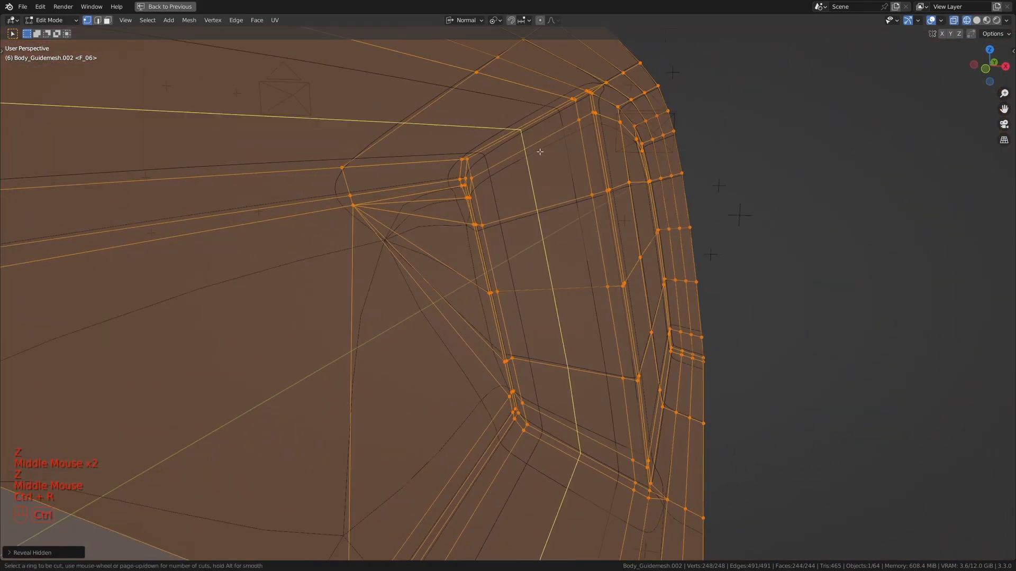
click(540, 152)
key(e)
key(f)
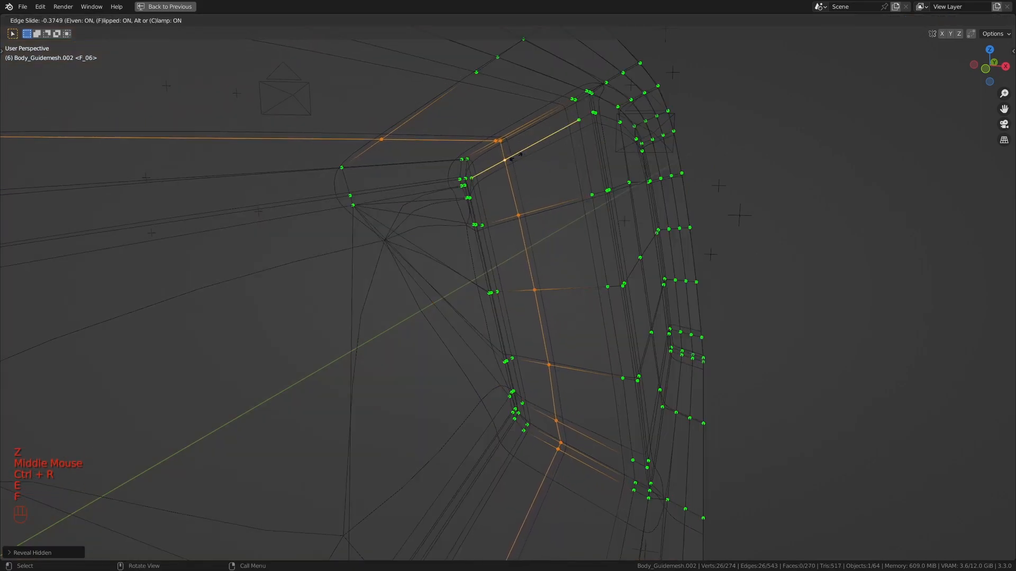
shift+click(504, 155)
- Slide the existing support loop beside the back panel slightly outward along the recess walls
middle_drag(504, 155, 415, 197)
key(a)
key(a)
alt+click(506, 193)
key(z)
middle_drag(642, 185, 695, 187)
key(z)
shift+middle_drag(517, 191, 553, 188)
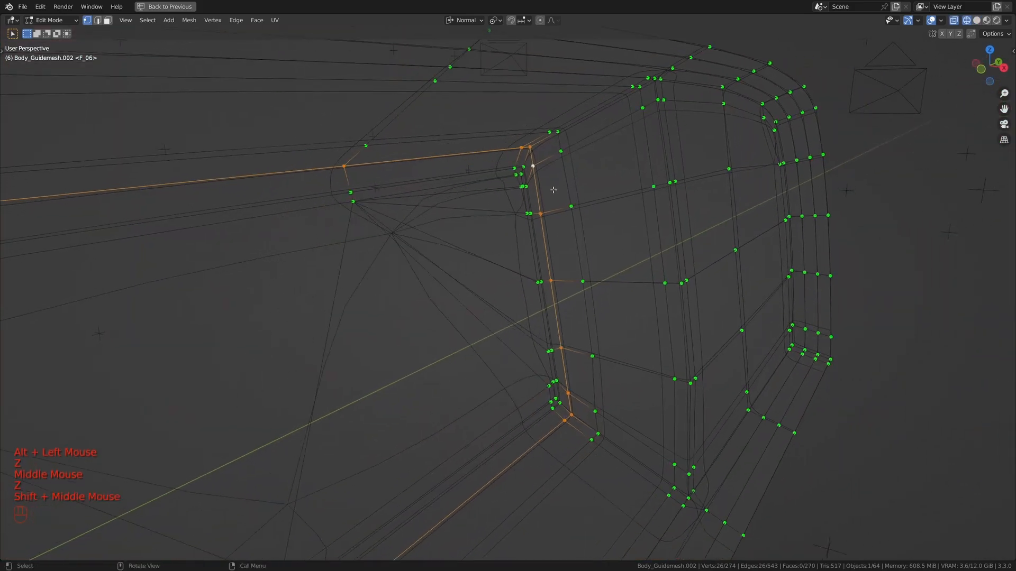
key(g)
key(g)
click(561, 186)
key(g)
key(g)
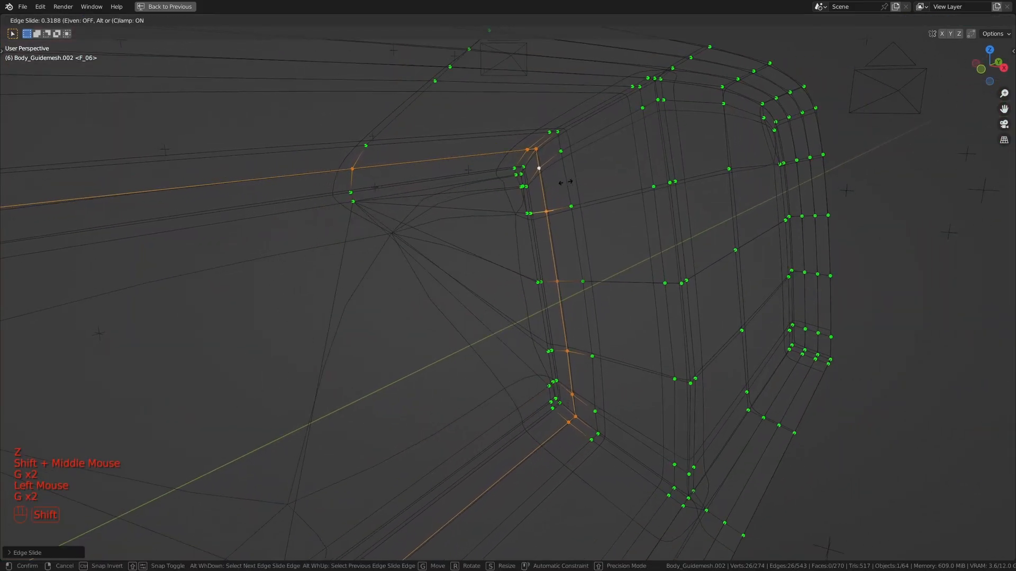
shift+click(574, 170)
- Examine the smoothed door panel and its recess from several angles in Object Mode
key(z)
scroll(574, 169, down, 3)
mouse_move(574, 169)
middle_down()
mouse_move(494, 208)
mouse_move(635, 198)
middle_up()
key(Tab)
scroll(500, 199, down, 3)
middle_drag(635, 198, 614, 200)
scroll(614, 200, down, 2)
shift+middle_drag(614, 200, 584, 211)
scroll(597, 204, up, 1)
middle_drag(521, 224, 371, 230)
right_click(580, 221)
click(592, 212)
scroll(592, 212, down, 3)
scroll(534, 227, up, 1)
middle_drag(533, 227, 569, 261)
- Recalculate the normals of the whole door panel mesh to the outside and switch them to the inside
key(Tab)
key(a)
key(shift+n)
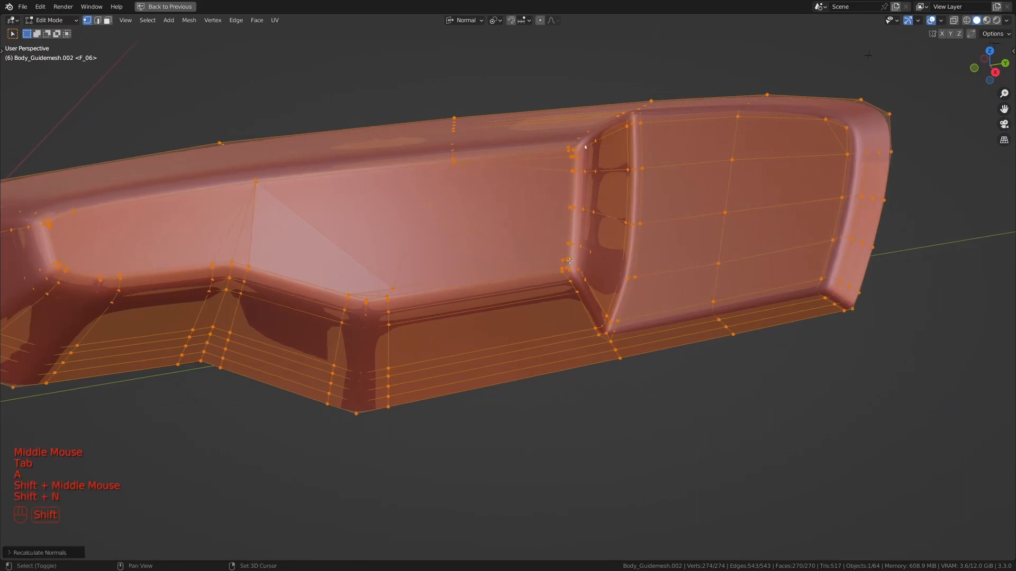
key(ctrl+shift+n)
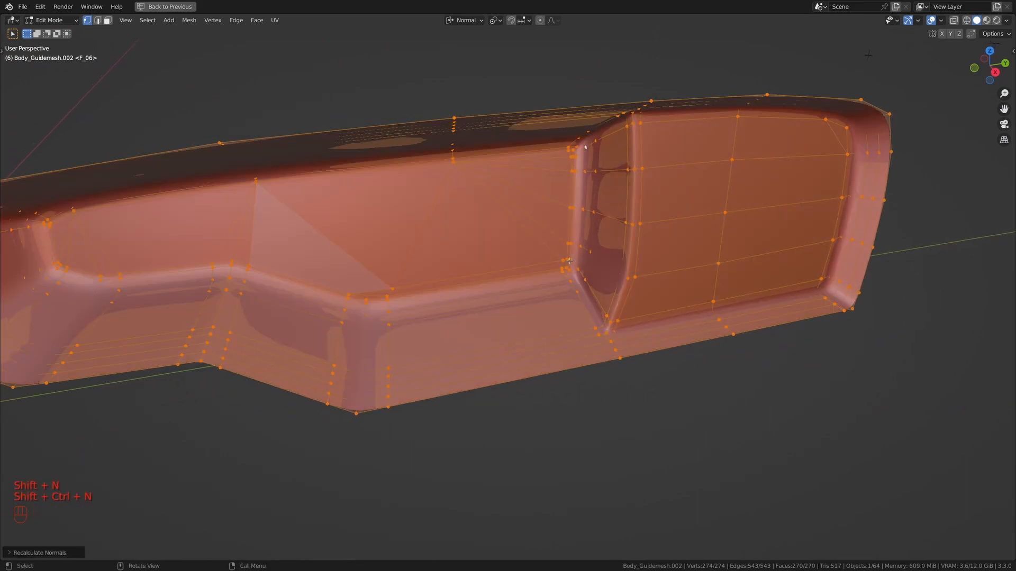
- Leave the handle recess mesh, unhide the hidden objects and open the main door panel mesh for editing
key(Tab)
scroll(581, 272, down, 1)
scroll(580, 272, up, 1)
shift+middle_drag(581, 272, 562, 317)
scroll(559, 311, down, 3)
middle_drag(562, 317, 598, 296)
key(alt+h)
scroll(559, 312, down, 2)
key(Tab)
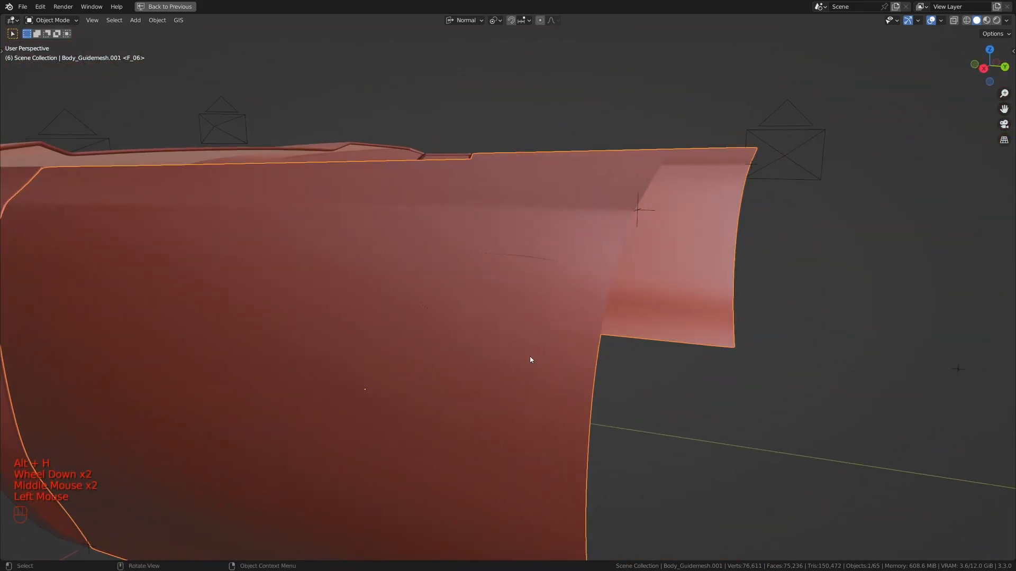
- Add an Even loop cut down the door panel between the handle and the rear edge, slid toward the rear edge
key(z)
mouse_move(537, 356)
middle_down()
mouse_move(490, 327)
mouse_move(533, 337)
mouse_move(508, 322)
middle_up()
key(a)
scroll(533, 337, up, 1)
middle_drag(508, 323, 488, 311)
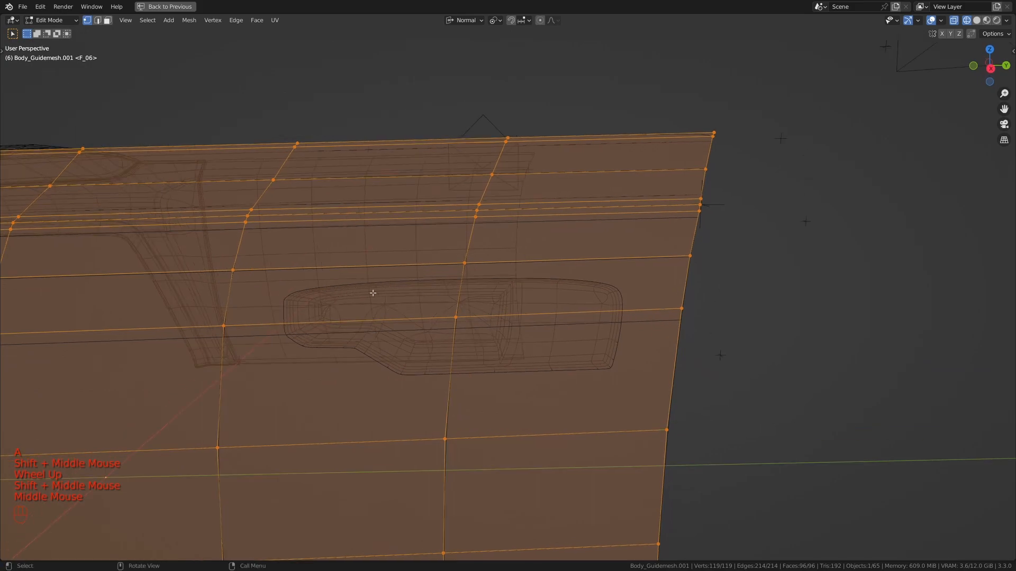
shift+middle_drag(563, 180, 499, 281)
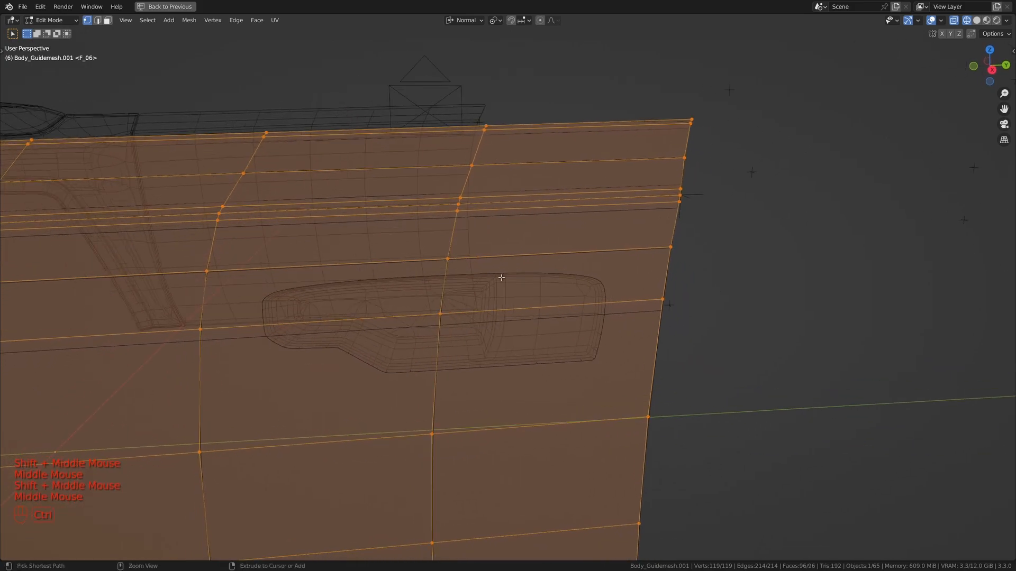
key(ctrl+r)
click(507, 258)
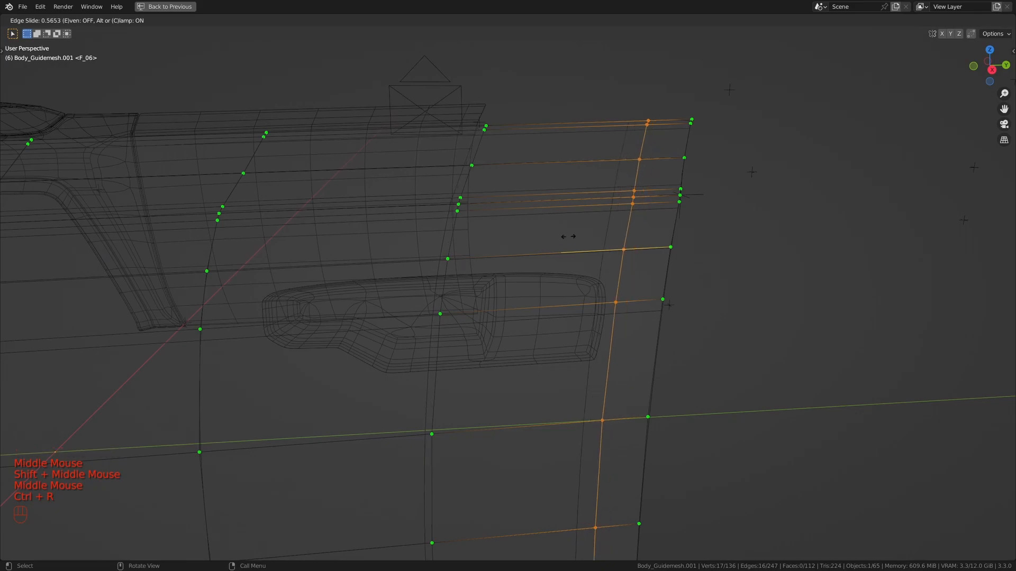
key(e)
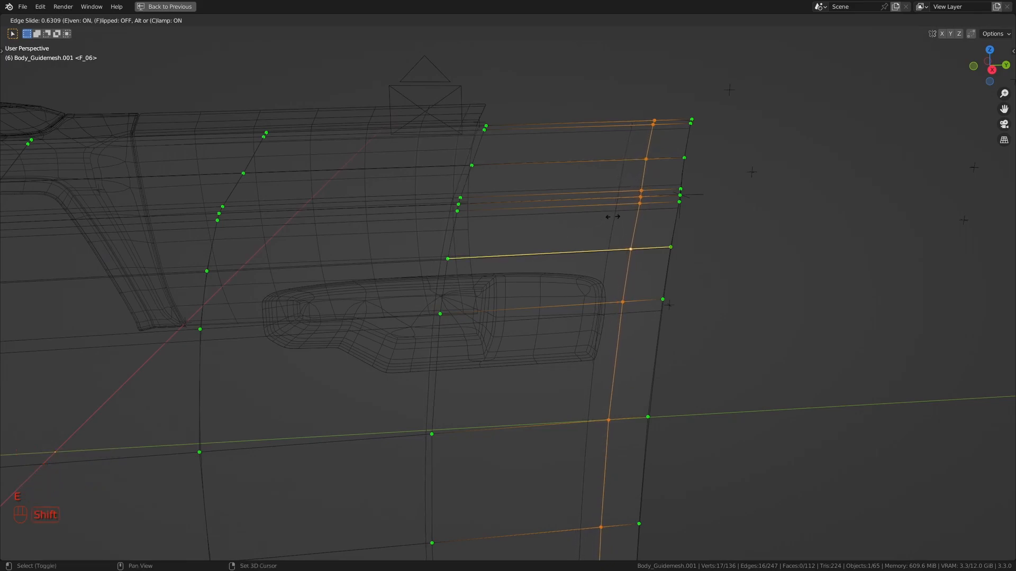
shift+click(625, 209)
- Delete the block of door panel faces that covers the handle recess
shift+middle_drag(480, 299, 544, 272)
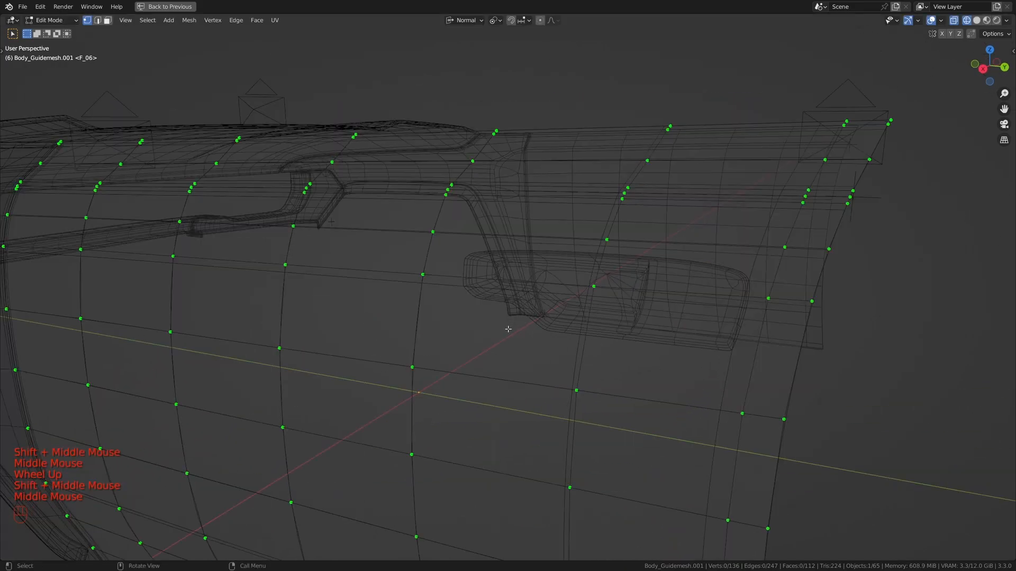
scroll(565, 242, down, 2)
shift+middle_drag(437, 271, 493, 281)
mouse_move(493, 280)
middle_down()
mouse_move(503, 284)
mouse_move(468, 281)
mouse_move(545, 289)
mouse_move(491, 280)
middle_up()
mouse_move(491, 281)
shift+middle_down()
mouse_move(495, 296)
mouse_move(507, 291)
shift+middle_up()
scroll(497, 288, up, 2)
click(325, 262)
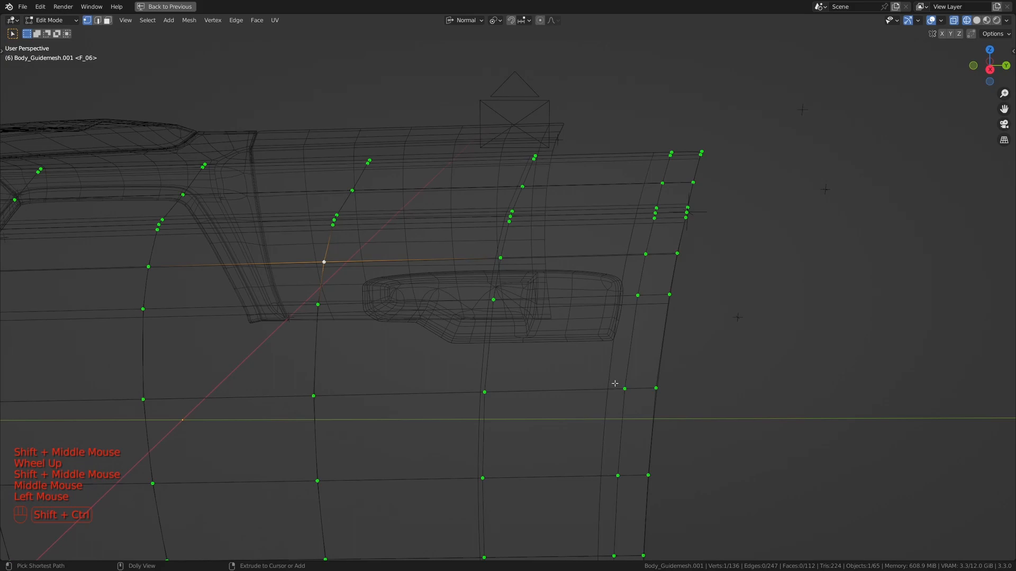
ctrl+shift+click(615, 383)
key(x)
click(641, 324)
- Join the handle recess object and the door panel into one object and open the combined mesh for editing
key(z)
middle_drag(721, 311, 672, 317)
key(Tab)
click(576, 315)
shift+click(623, 236)
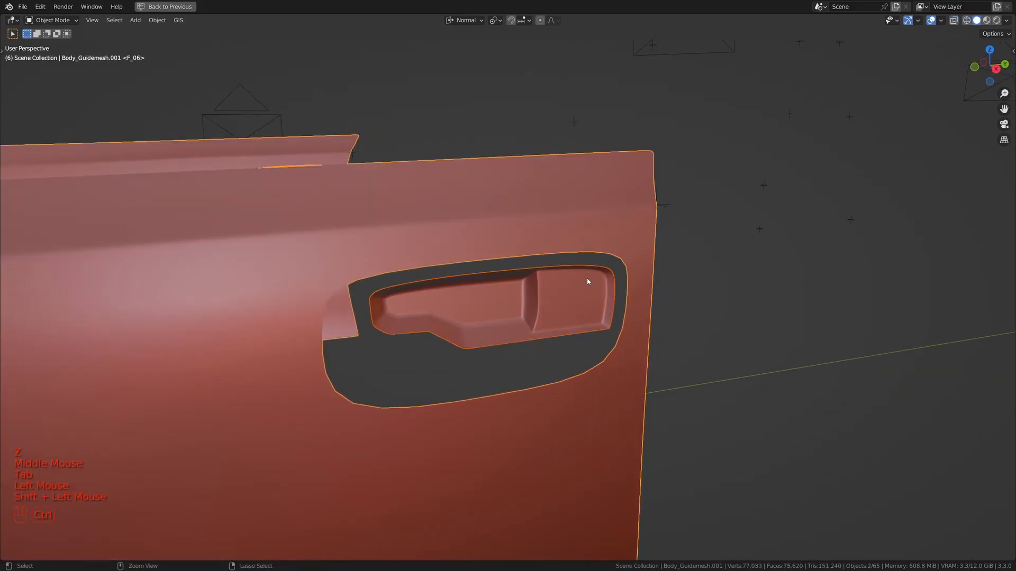
key(ctrl+j)
scroll(561, 274, up, 2)
key(Tab)
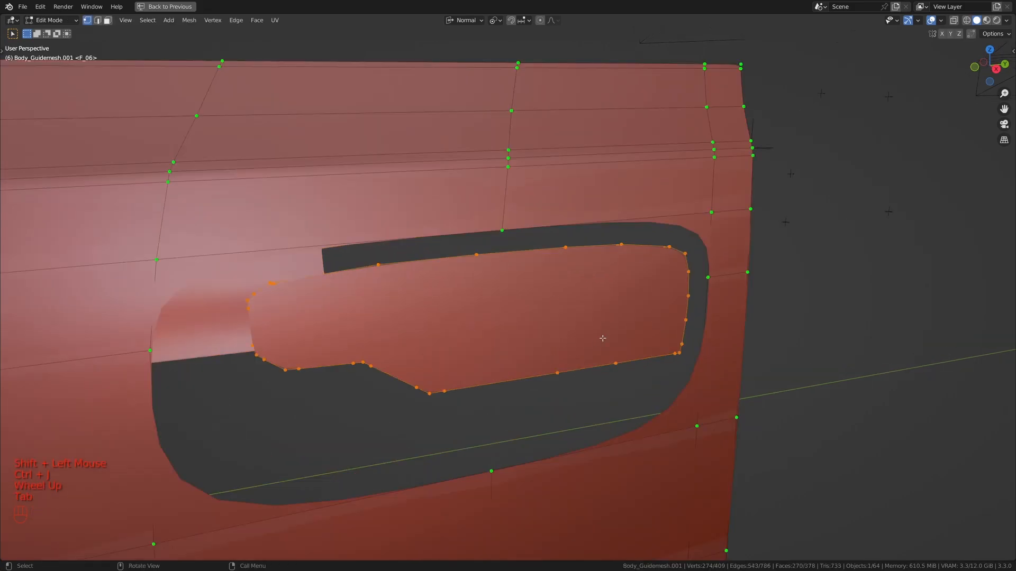
- Create a vertex group named Surface and assign all vertices of the combined mesh to it
middle_drag(603, 338, 546, 326)
key(a)
key(a)
key(ctrl+space)
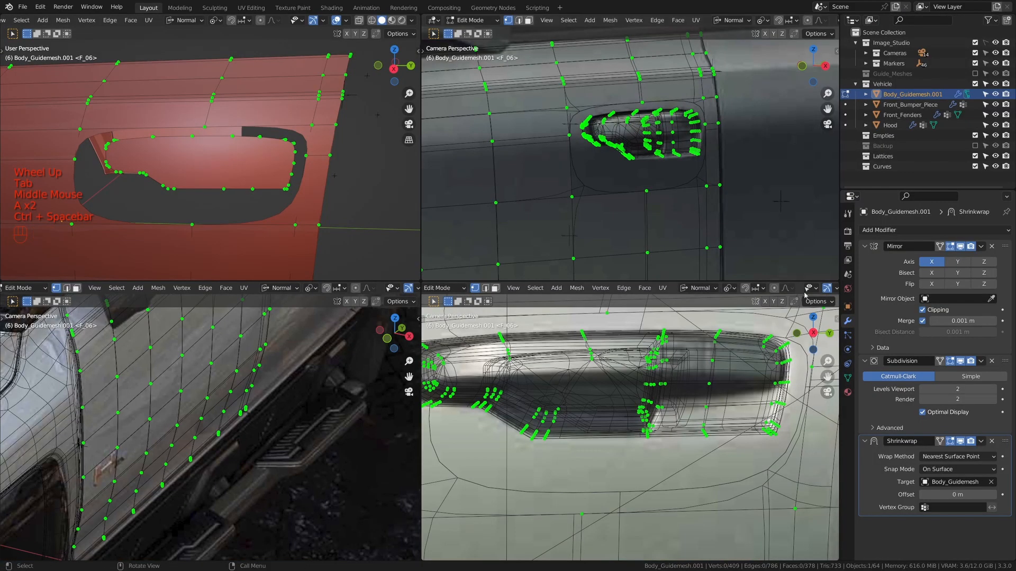
click(847, 377)
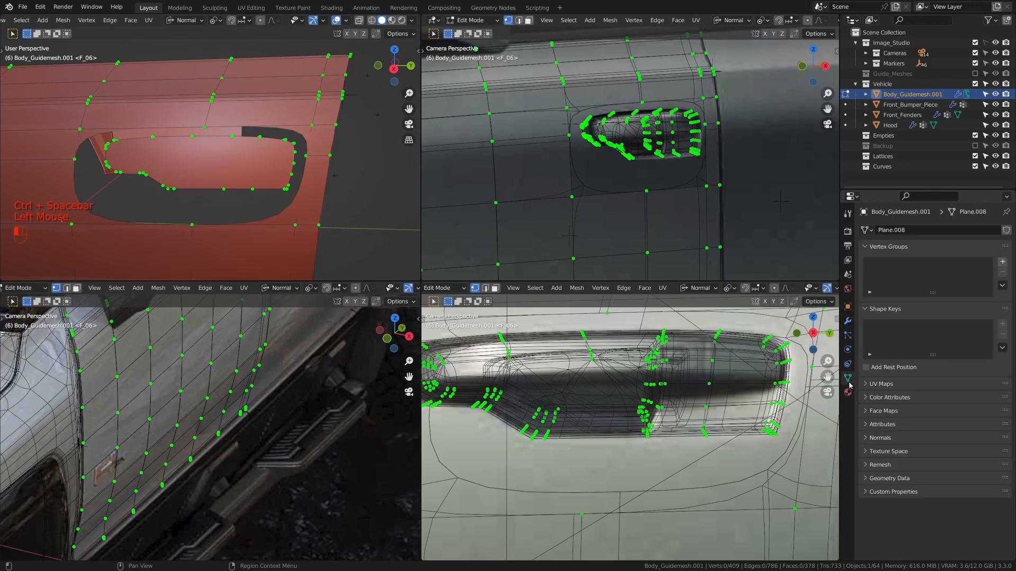
shift+middle_drag(212, 159, 238, 169)
click(1002, 262)
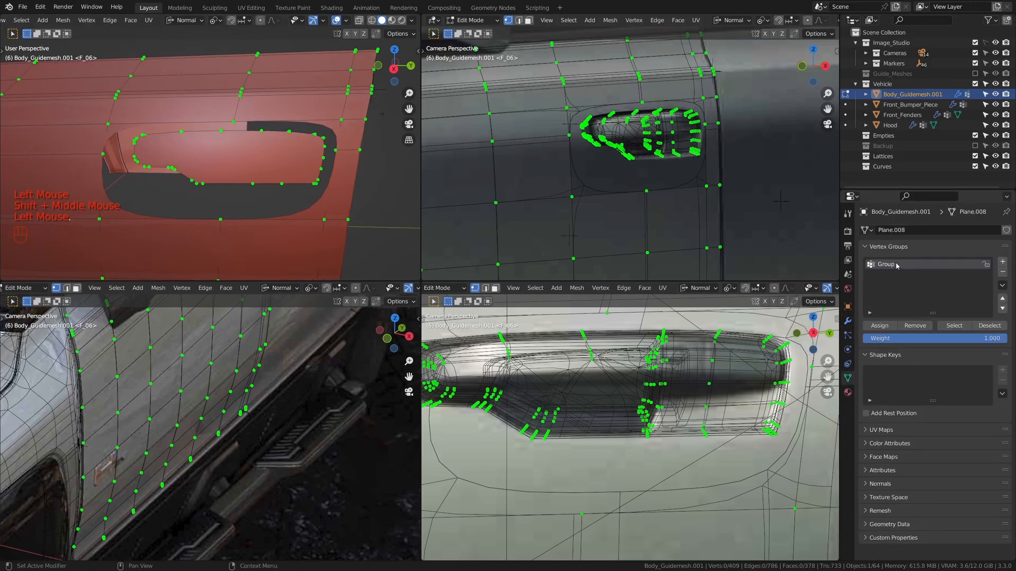
text(Surface)
key(Return)
key(a)
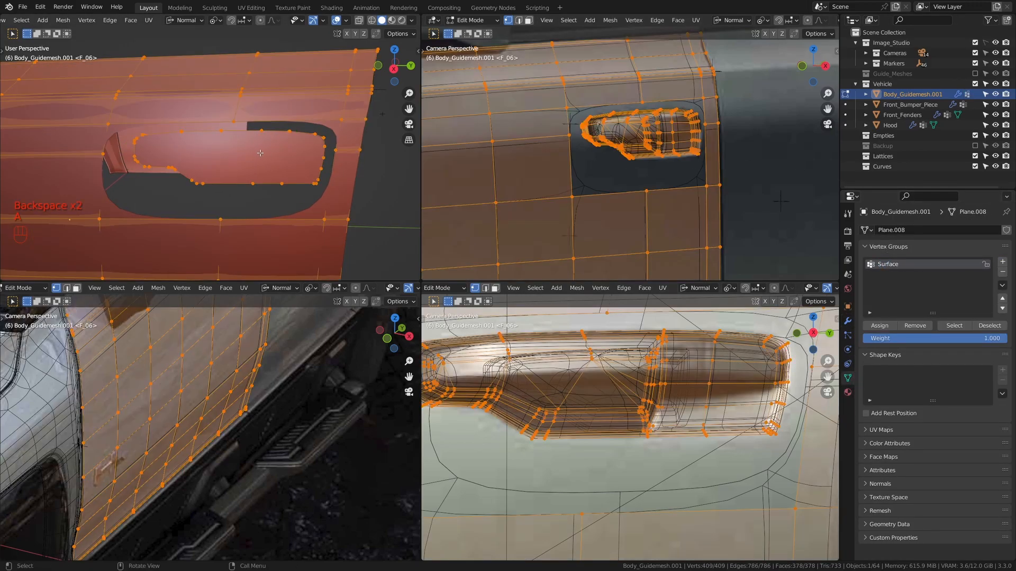
triple_click(887, 328)
- Remove the handle recess vertices, except its outer boundary loop, from the Surface vertex group
key(z)
middle_drag(190, 150, 220, 223)
scroll(221, 172, up, 2)
key(a)
key(a)
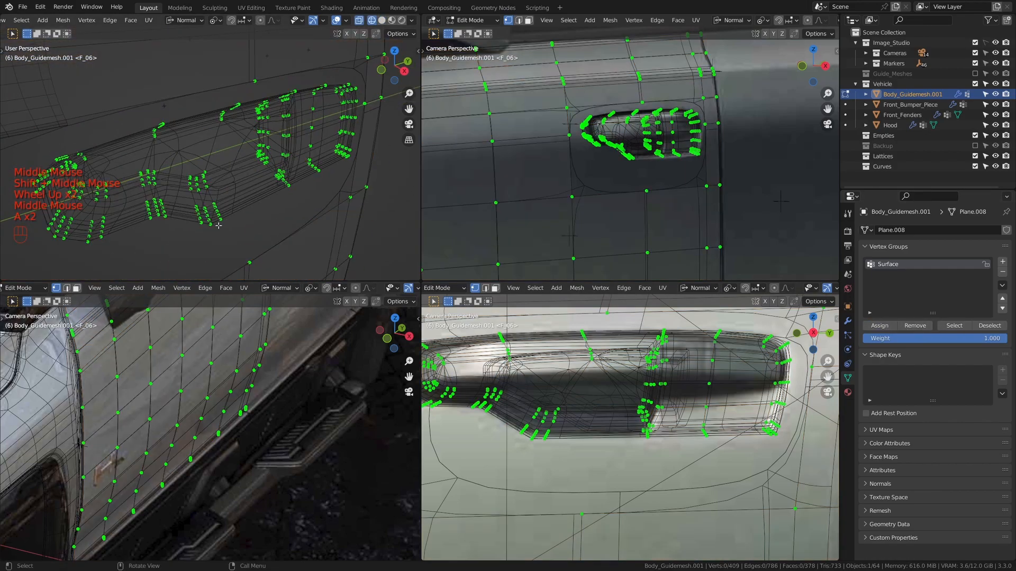
key(l)
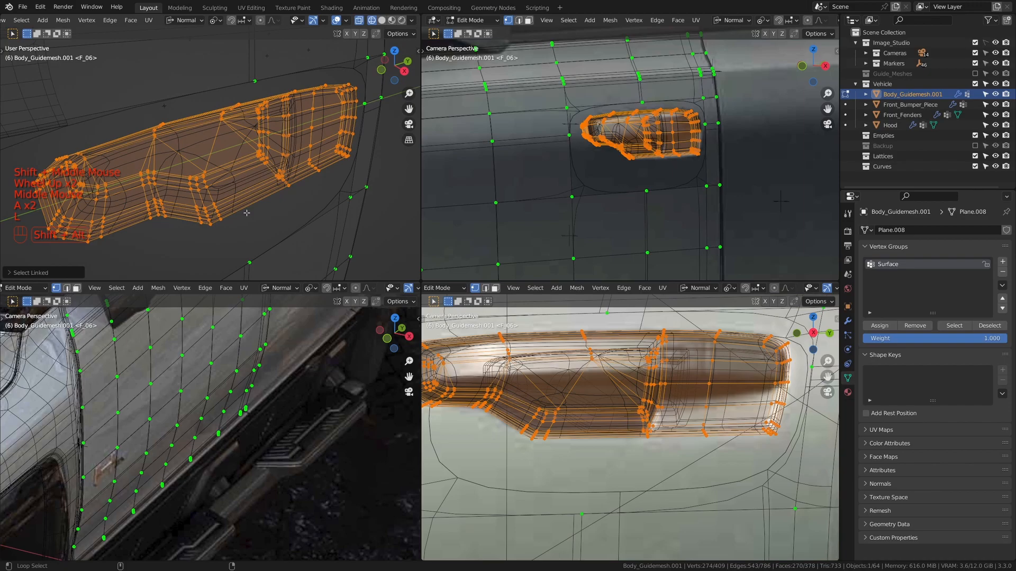
alt+shift+click(247, 212)
middle_drag(247, 213, 310, 201)
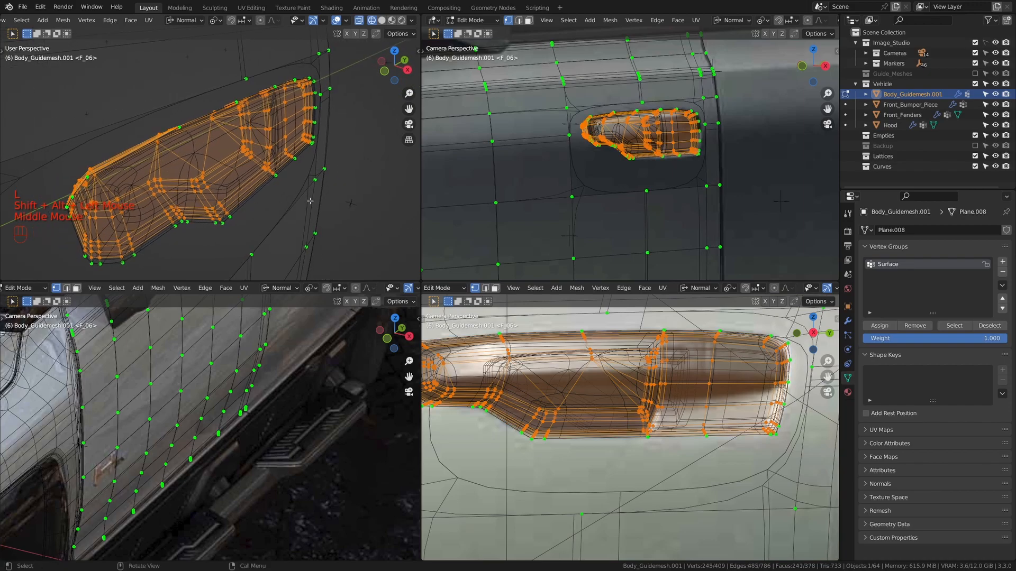
double_click(925, 328)
click(924, 327)
scroll(106, 133, down, 2)
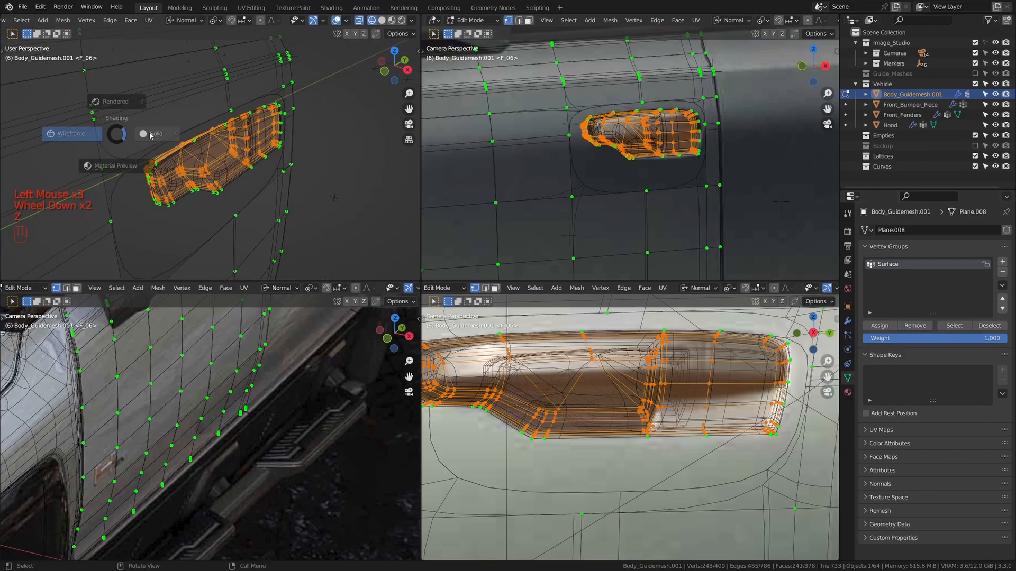
- Limit the Shrinkwrap modifier to the Surface vertex group
key(z)
middle_drag(228, 127, 250, 115)
key(Tab)
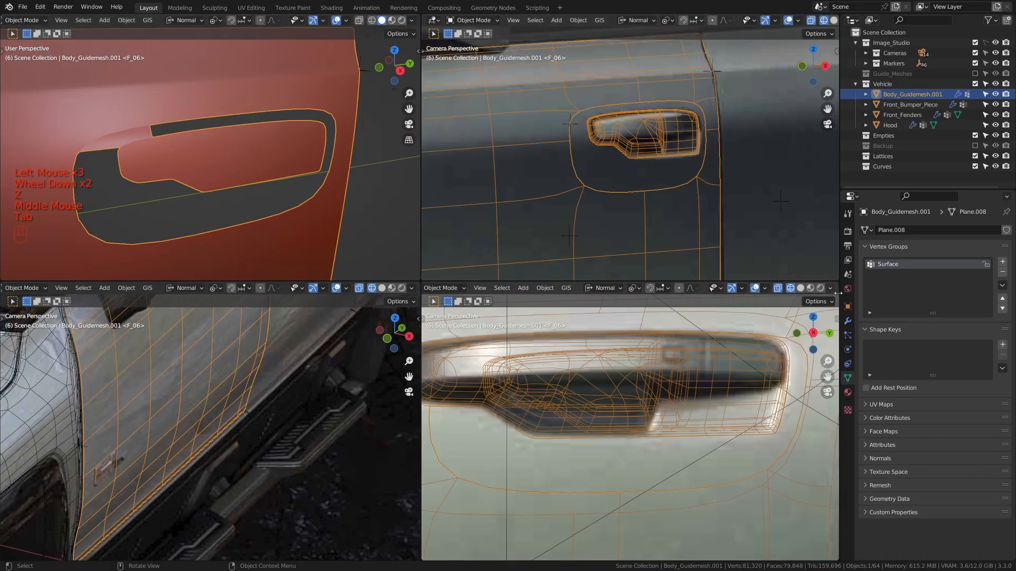
click(848, 322)
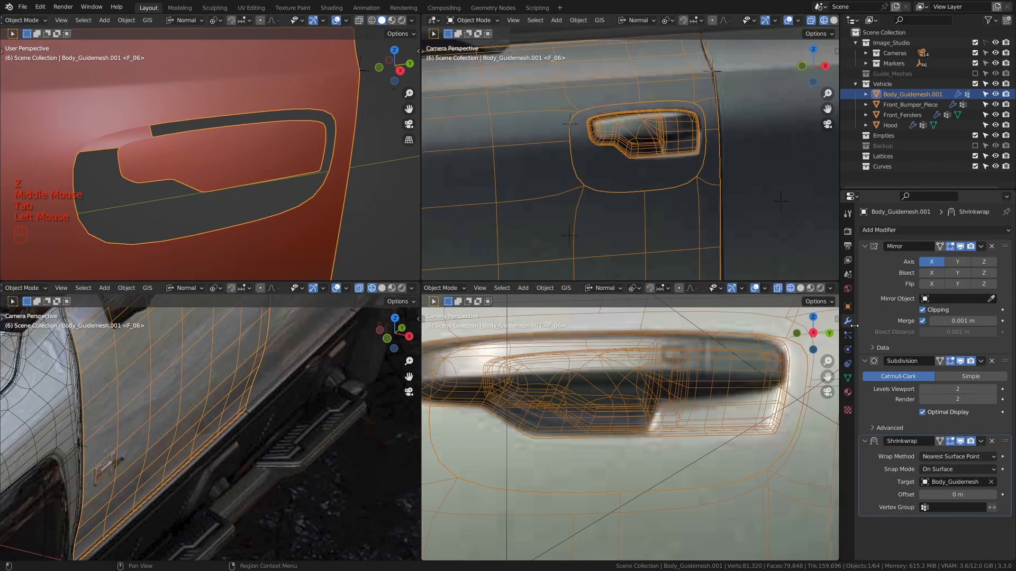
click(955, 508)
click(953, 405)
- Add two evenly spaced loop cuts to the door panel section above the rear part of the handle recess
middle_drag(174, 201, 242, 192)
scroll(260, 194, down, 2)
middle_drag(411, 204, 398, 201)
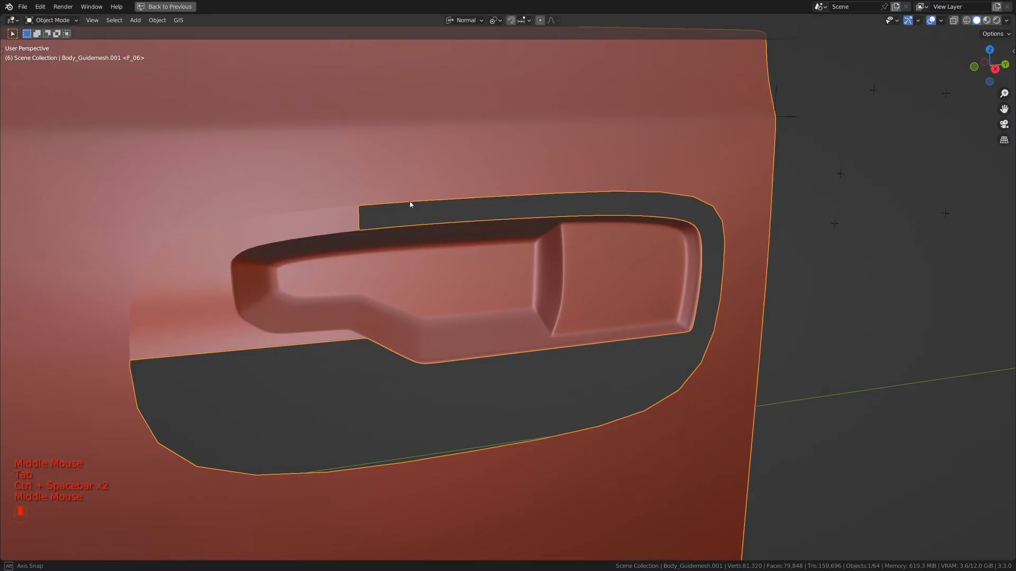
key(Tab)
shift+middle_drag(466, 204, 486, 212)
middle_drag(485, 212, 457, 206)
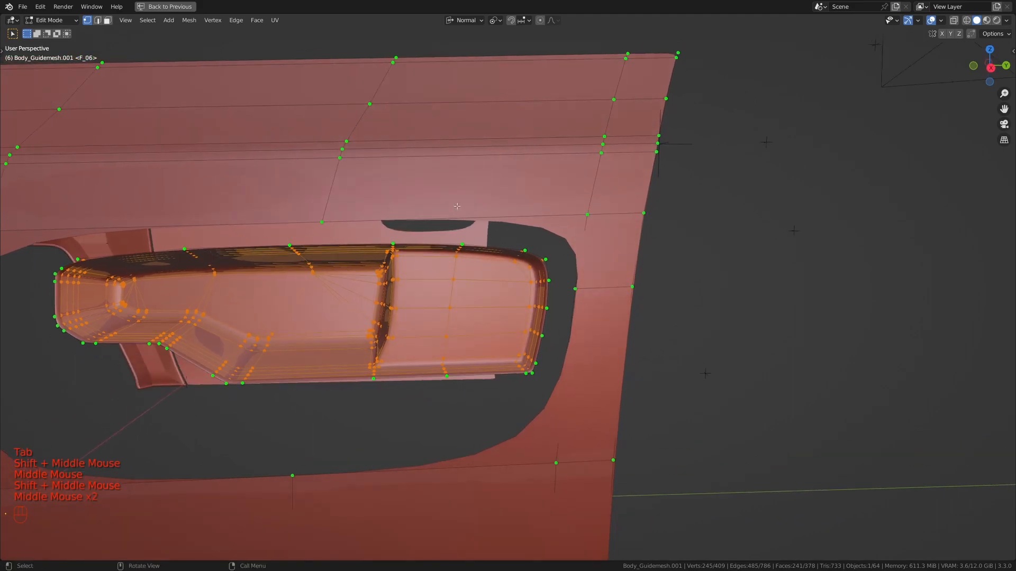
key(ctrl+r)
scroll(486, 207, up, 1)
right_click(486, 207)
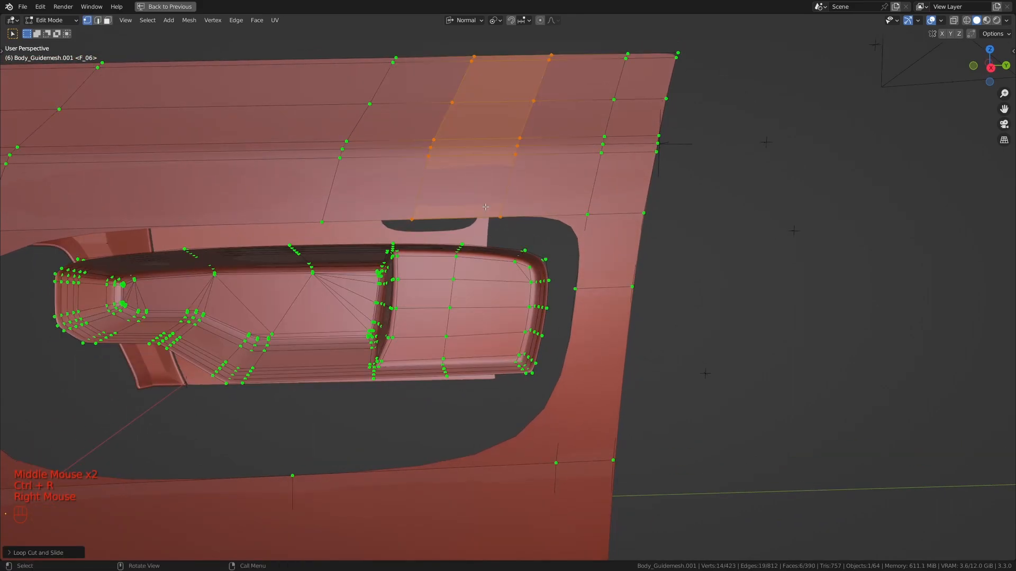
- Add evenly spaced loop cuts through the panel strips below and in front of the handle opening
scroll(486, 207, down, 2)
middle_drag(485, 207, 417, 261)
key(ctrl+r)
right_click(595, 257)
scroll(471, 252, up, 1)
key(ctrl+r)
right_click(466, 253)
scroll(445, 254, down, 2)
key(ctrl+r)
right_click(438, 270)
- Add two evenly spaced loop cuts to the door panel section above the front part of the handle recess
shift+middle_drag(635, 243, 354, 270)
scroll(354, 270, up, 2)
middle_drag(544, 259, 469, 210)
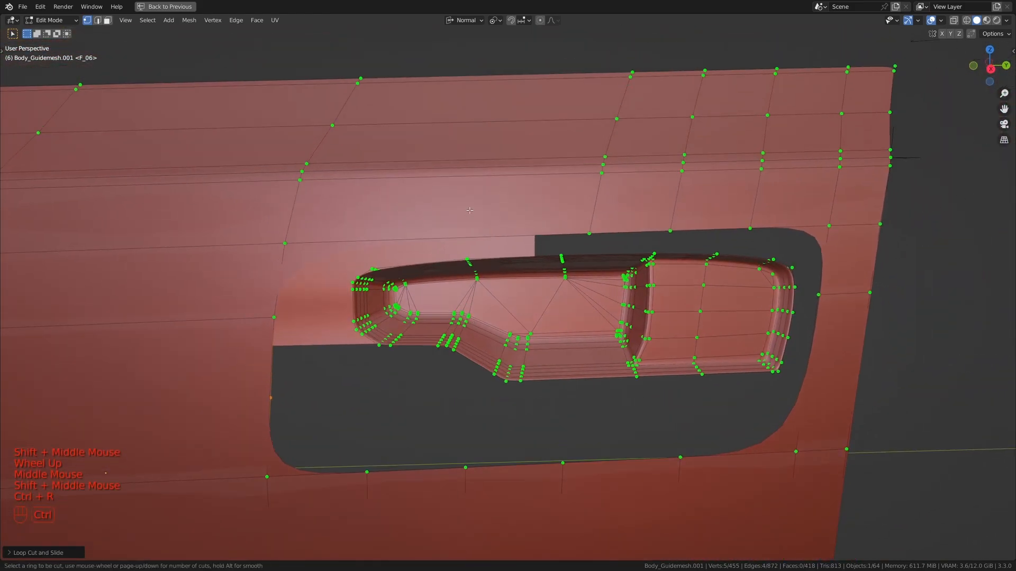
click(469, 249)
right_click(470, 249)
- Fill the faces bridging the opening's upper edge to the top rim of the handle recess
shift+middle_drag(470, 249, 476, 199)
middle_drag(476, 199, 441, 228)
scroll(400, 256, up, 1)
click(411, 221)
shift+click(394, 241)
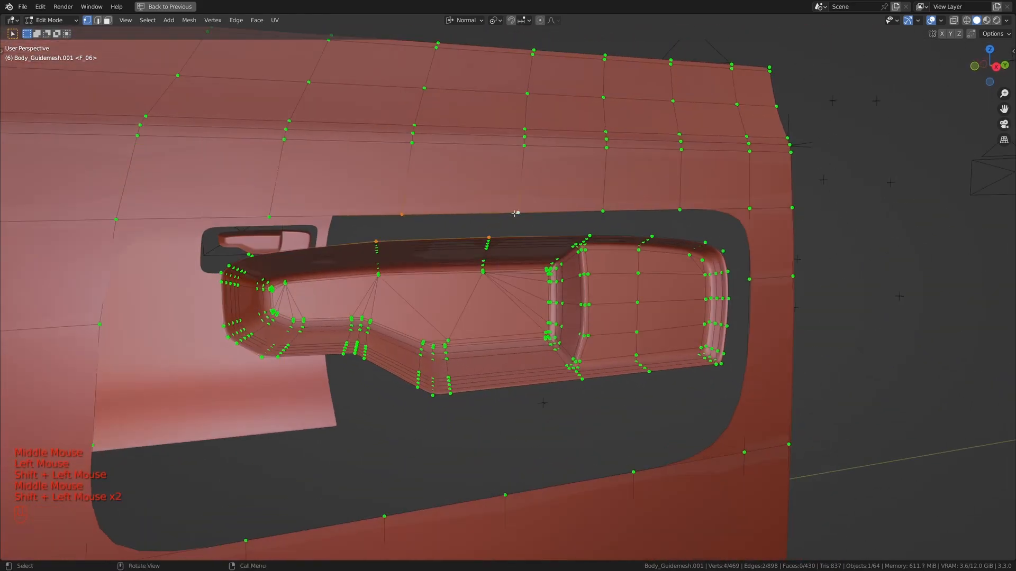
key(f)
shift+middle_drag(515, 213, 434, 250)
middle_drag(433, 250, 396, 254)
key(f)
key(f)
mouse_move(397, 254)
middle_down()
mouse_move(430, 248)
mouse_move(439, 259)
mouse_move(414, 264)
middle_up()
scroll(439, 261, up, 1)
key(f)
- Fill the face between the recess rim's upper rear corner and the matching corner of the panel opening
key(z)
shift+click(460, 294)
key(f)
shift+click(492, 272)
key(ctrl+z)
shift+scroll(503, 308, down, 3)
shift+click(464, 245)
key(f)
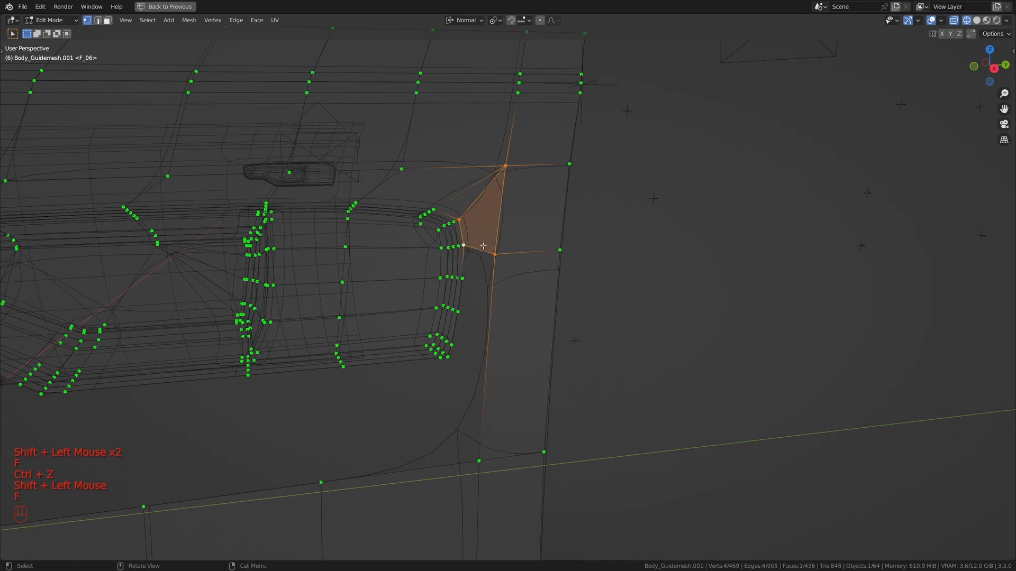
- Add two evenly spaced loop cuts across the narrow panel strip behind the handle recess
shift+middle_drag(483, 246, 488, 216)
mouse_move(500, 280)
shift+middle_down()
mouse_move(511, 247)
mouse_move(511, 286)
mouse_move(498, 275)
mouse_move(509, 269)
shift+middle_up()
key(ctrl+r)
scroll(510, 273, up, 1)
right_click(510, 273)
- Fill the faces joining the rear rim of the handle recess to the opening's rear side
click(483, 194)
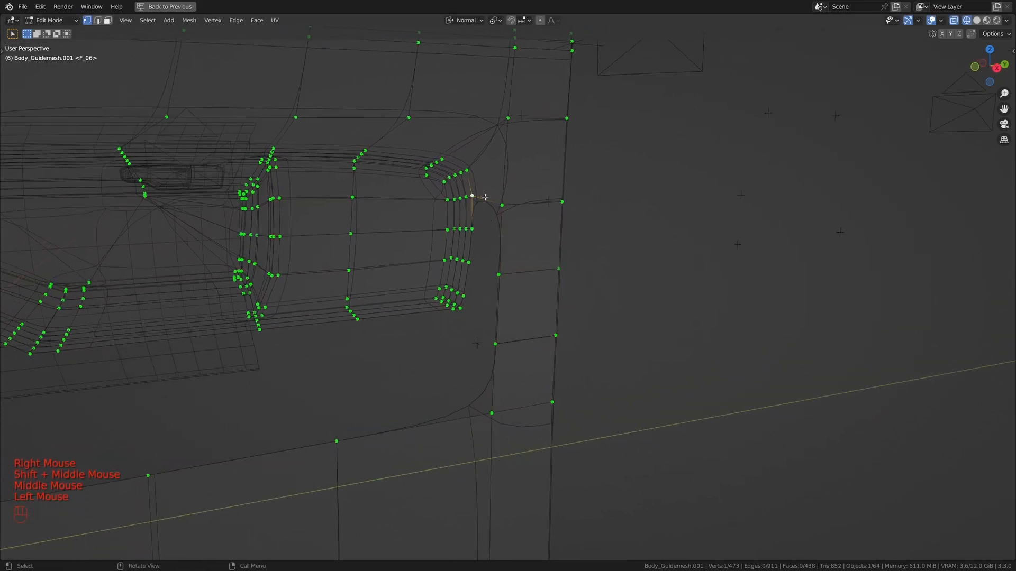
key(f)
key(f)
middle_drag(493, 314, 534, 311)
- Fill the face between the recess rim's lowest corner and the opening's lower edge
key(f)
shift+middle_drag(410, 329, 587, 319)
scroll(582, 315, down, 1)
middle_drag(487, 329, 490, 334)
click(492, 355)
shift+click(450, 276)
shift+click(436, 277)
key(f)
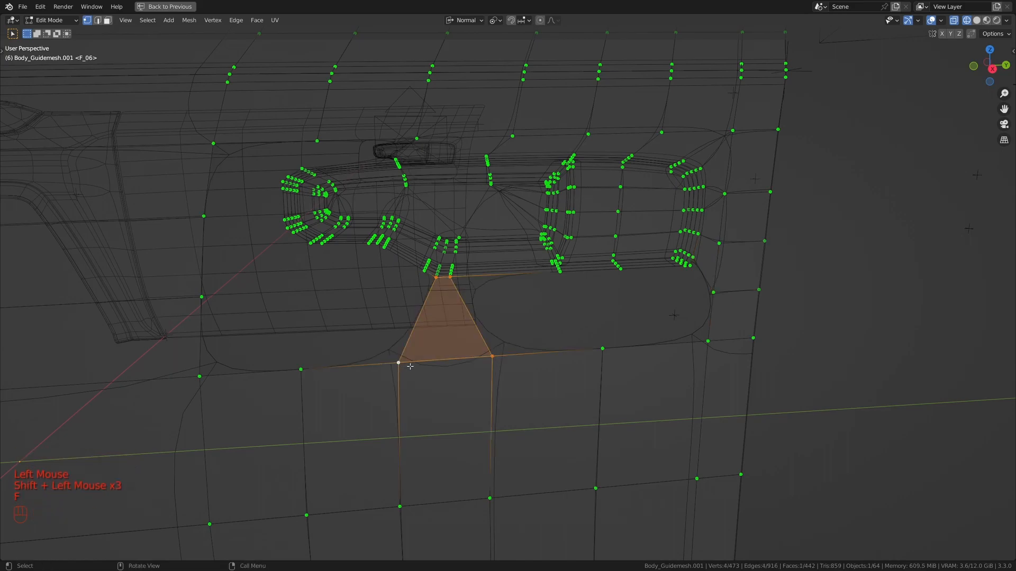
- Fill the adjoining faces in front of that one, between the slanted recess rim and the opening's lower edge
shift+middle_drag(410, 366, 437, 330)
click(397, 280)
shift+click(411, 290)
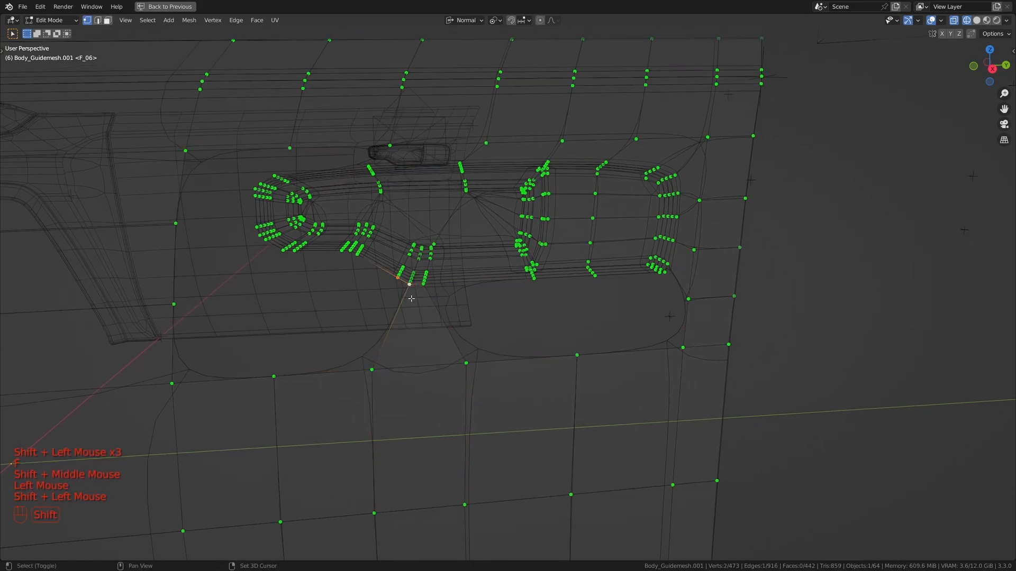
key(f)
shift+click(406, 298)
key(ctrl+z)
shift+click(405, 292)
key(f)
scroll(381, 302, up, 2)
- Knife a roughly horizontal cut across the new faces below the handle recess
shift+middle_drag(349, 290, 421, 302)
scroll(432, 323, down, 1)
key(a)
key(a)
key(k)
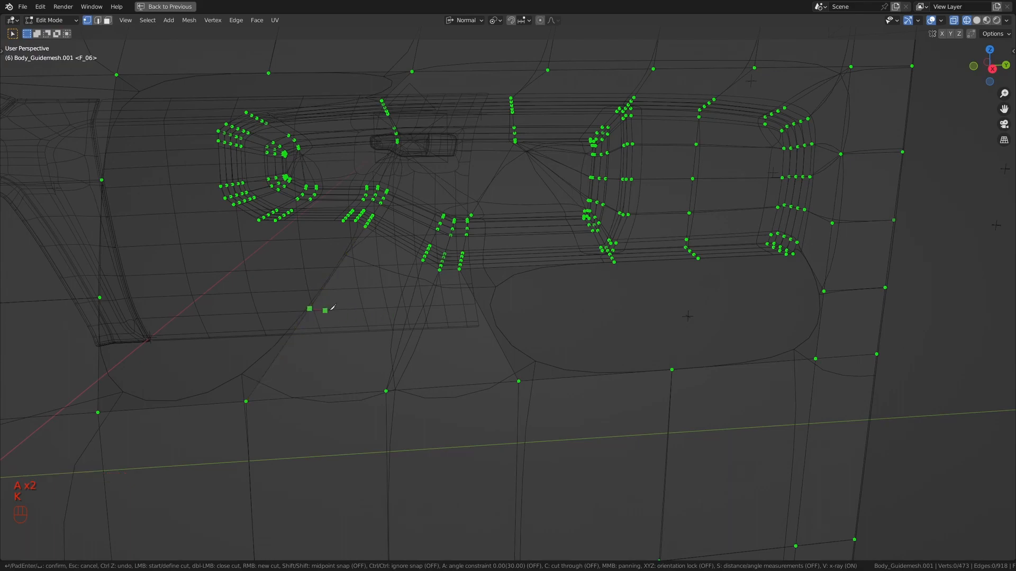
key(Return)
- Fill a face on the opening's lower edge below the knife cut
shift+middle_drag(483, 313, 620, 306)
click(239, 406)
shift+click(383, 396)
key(f)
- Connect the knife cut's rear end to the opening's rear side with an edge and divide that edge once
shift+middle_drag(424, 340, 307, 334)
click(347, 328)
shift+click(701, 315)
key(f)
key(ctrl+r)
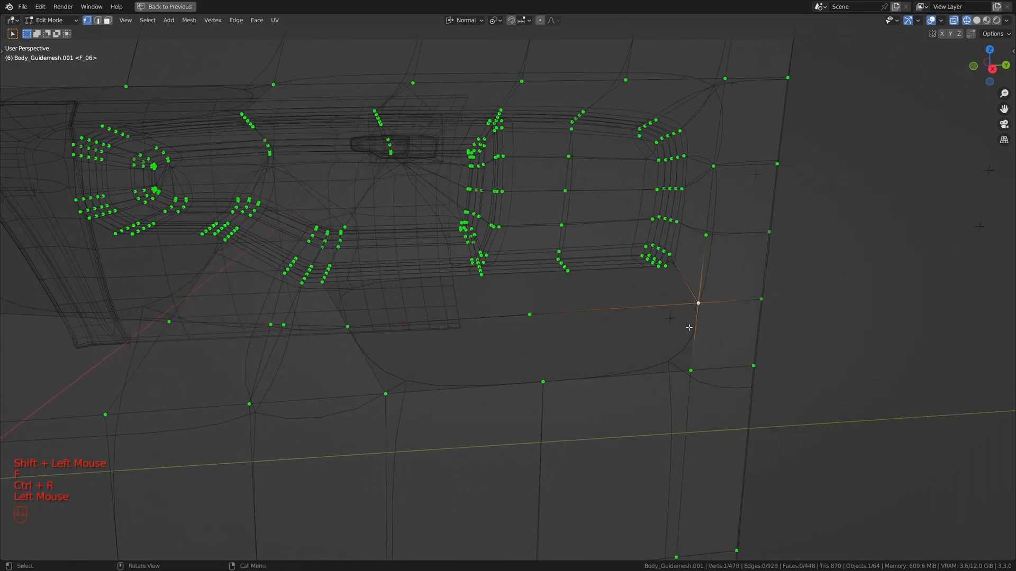
- Fill the two faces between the new dividing edge and the opening's lower edge, and return to solid shading
click(689, 360)
key(f)
scroll(402, 337, down, 1)
- Knife a short cut into the connecting faces below the handle recess's lower corner
shift+scroll(373, 336, down, 1)
shift+middle_drag(372, 336, 469, 336)
key(z)
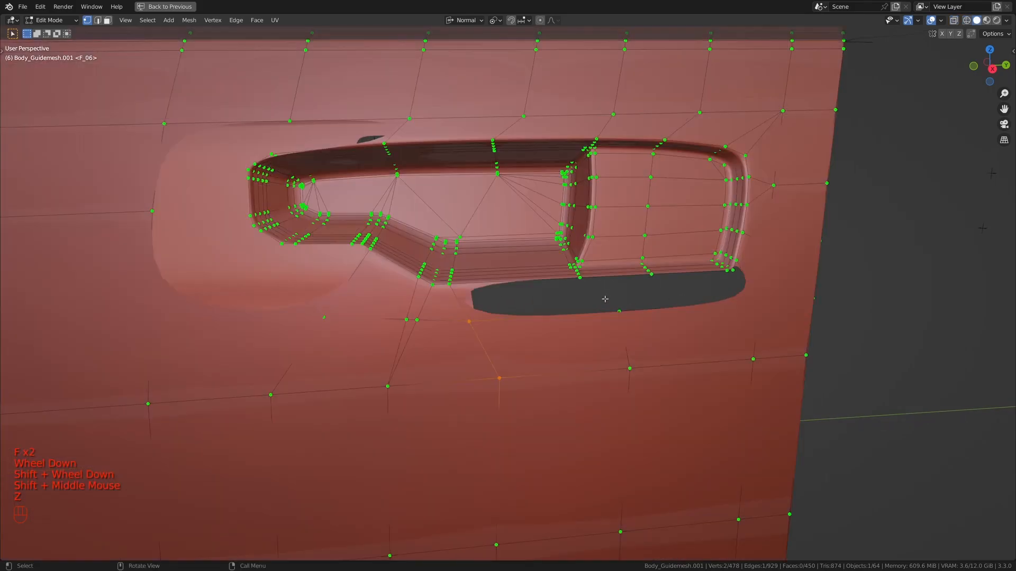
shift+middle_drag(587, 299, 567, 304)
middle_drag(469, 312, 616, 316)
key(z)
mouse_move(437, 288)
middle_down()
mouse_move(376, 304)
mouse_move(434, 315)
middle_up()
mouse_move(433, 314)
middle_down()
mouse_move(408, 304)
mouse_move(505, 280)
mouse_move(529, 299)
middle_up()
- Merge the two closely spaced vertices on the row below the recess's lower corner at their center
scroll(412, 304, down, 2)
scroll(505, 280, up, 2)
key(a)
key(a)
key(k)
key(Return)
scroll(635, 266, down, 2)
key(a)
shift+middle_drag(683, 260, 529, 291)
scroll(526, 292, up, 2)
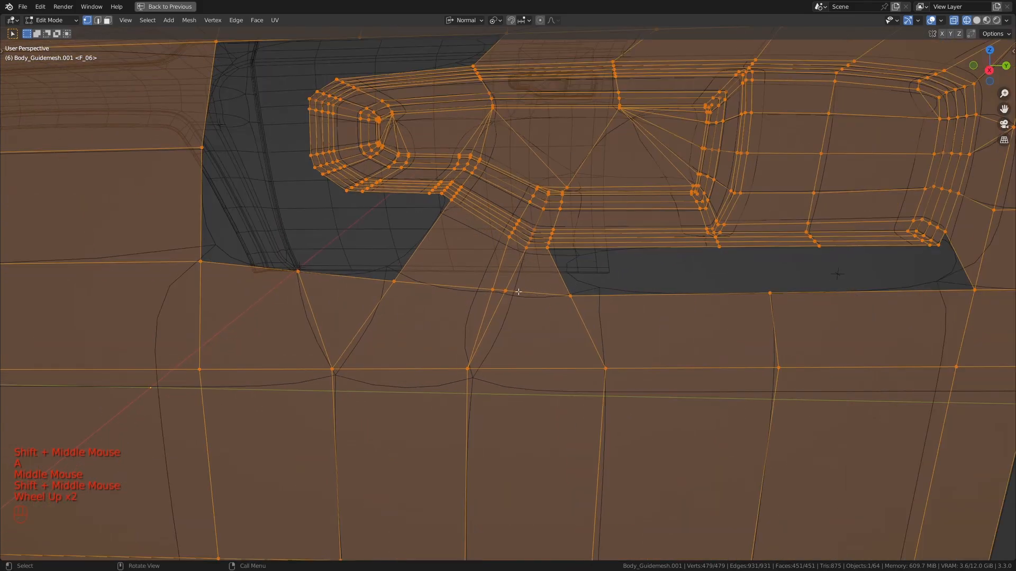
click(492, 289)
shift+click(507, 290)
key(m)
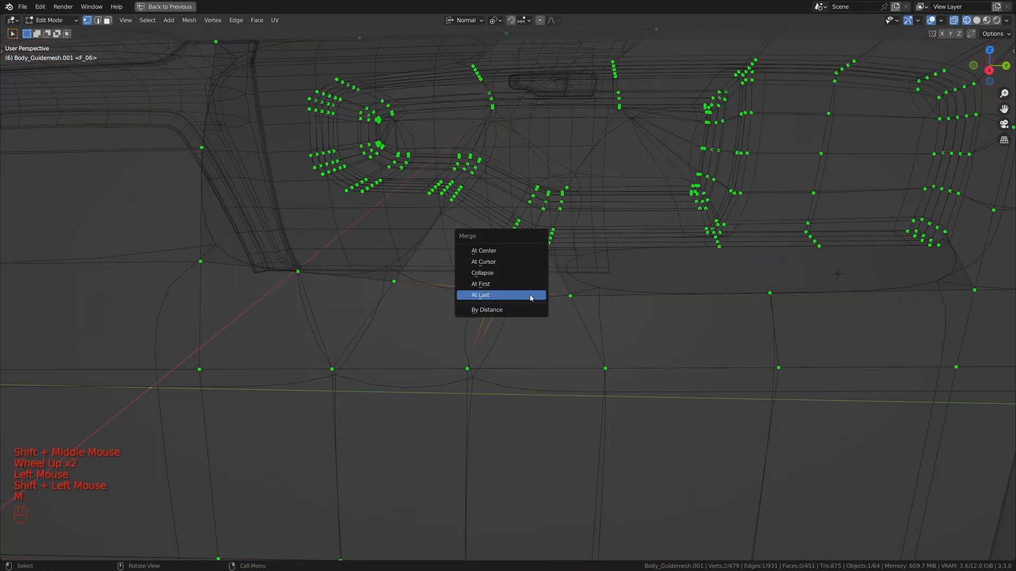
click(510, 252)
- Fill a triangular face between the recess's lower rear corner and the opening's lower rear corner vertex
shift+scroll(523, 264, down, 1)
shift+middle_drag(635, 276, 386, 275)
key(a)
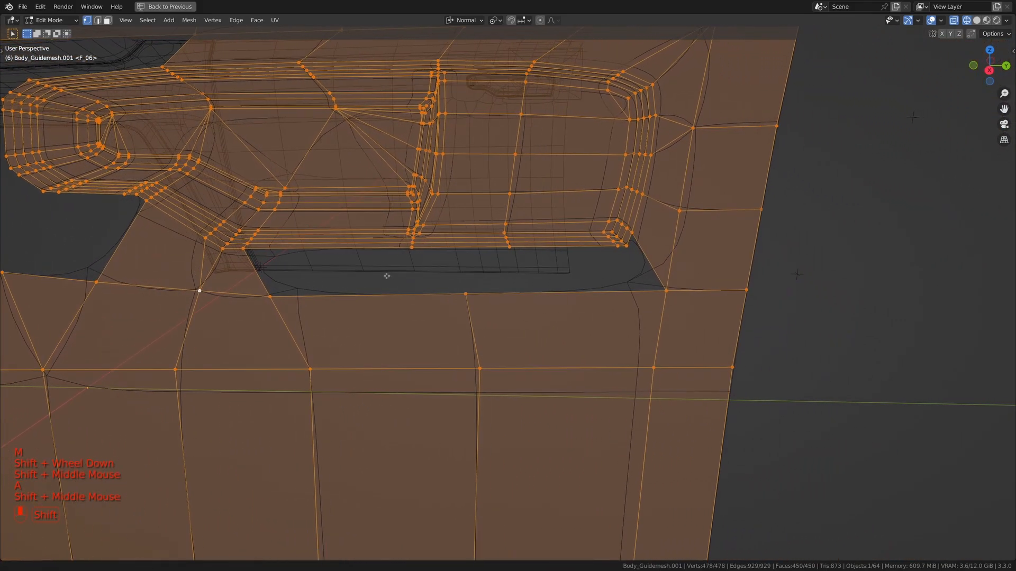
click(633, 233)
shift+click(667, 290)
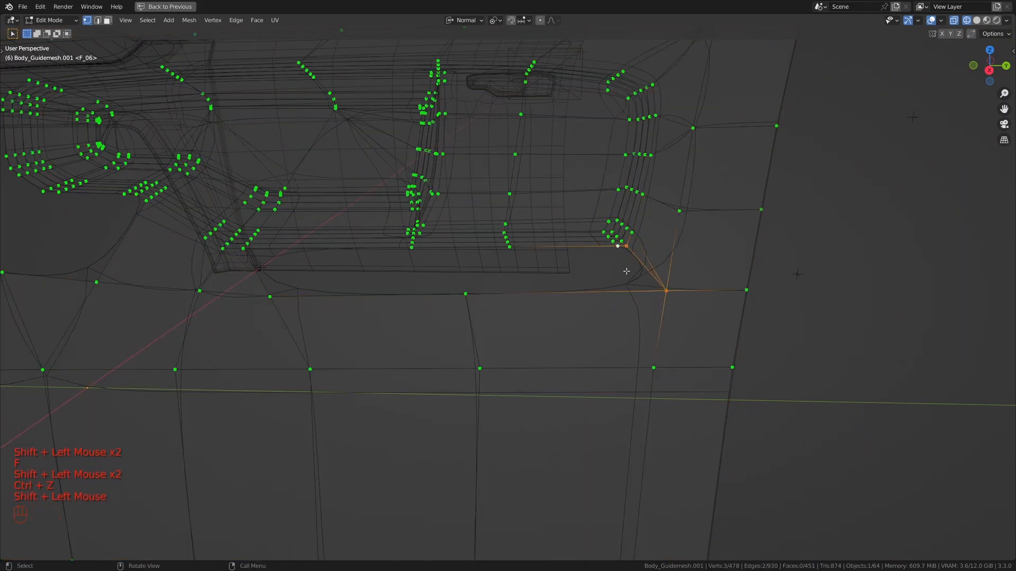
key(f)
- Fill the remaining faces between the recess's straight lower edge and the panel vertices below it
shift+middle_drag(656, 269, 561, 264)
shift+click(561, 264)
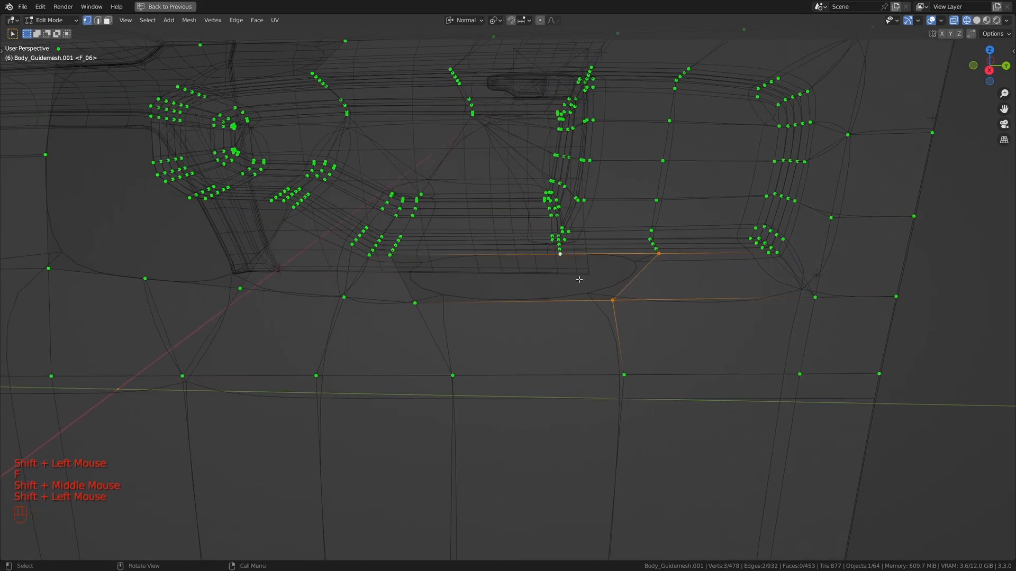
key(f)
shift+click(656, 250)
key(ctrl+z)
shift+click(658, 258)
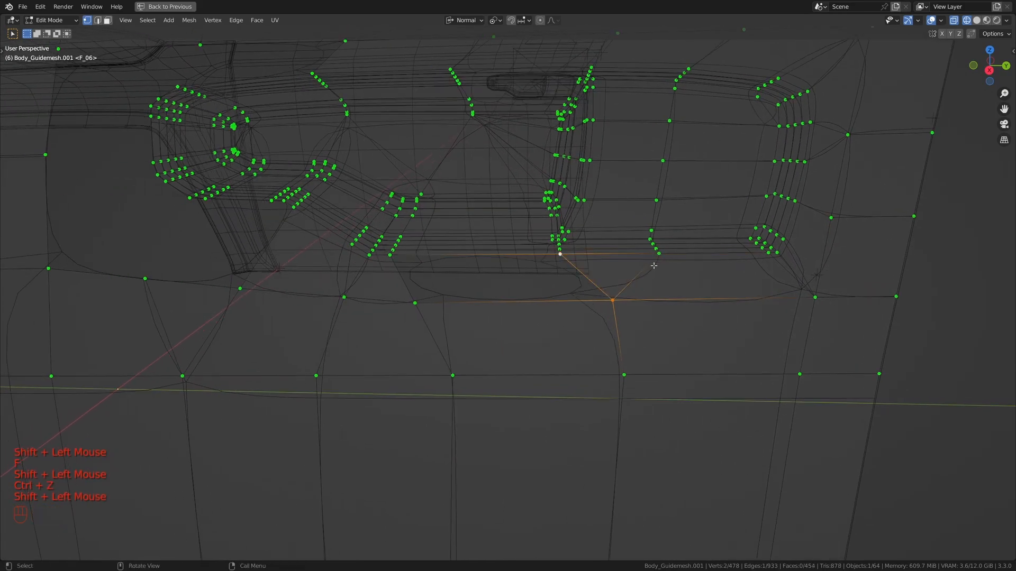
key(f)
- Examine the filled lower side of the handle recess in solid shading and Object Mode
key(a)
key(z)
scroll(545, 298, down, 1)
shift+middle_drag(529, 296, 572, 310)
mouse_move(419, 277)
shift+middle_down()
mouse_move(493, 309)
mouse_move(579, 300)
mouse_move(509, 293)
mouse_move(503, 302)
mouse_move(559, 302)
mouse_move(537, 299)
shift+middle_up()
scroll(493, 308, up, 1)
key(Tab)
scroll(494, 309, down, 2)
scroll(502, 302, up, 1)
key(Tab)
scroll(504, 299, up, 1)
scroll(559, 303, up, 1)
- Fill the faces below the recess's narrow front part, working forward from the existing connecting faces in wireframe
key(z)
click(554, 272)
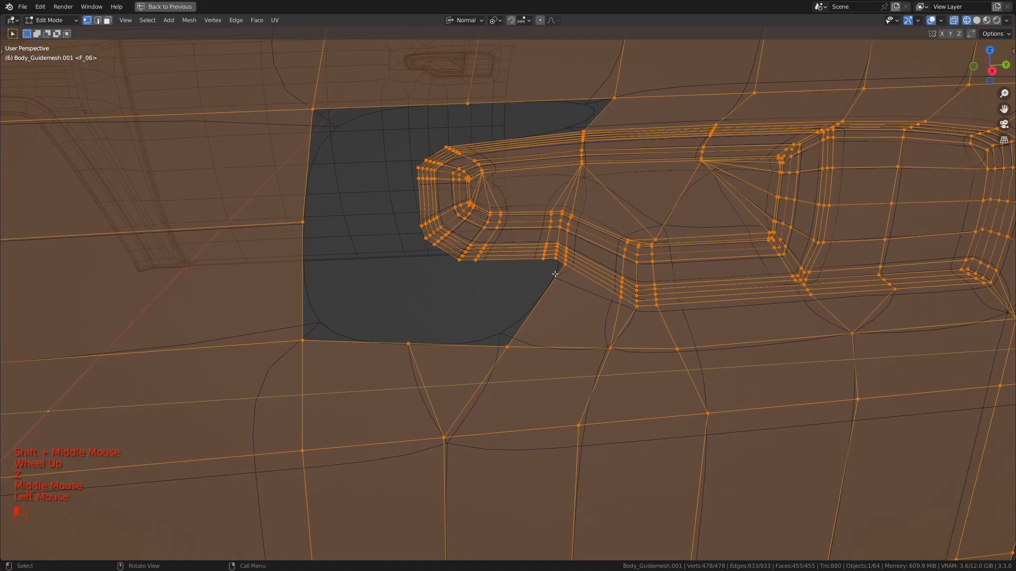
shift+click(517, 344)
key(f)
shift+click(550, 269)
key(f)
shift+click(547, 269)
key(f)
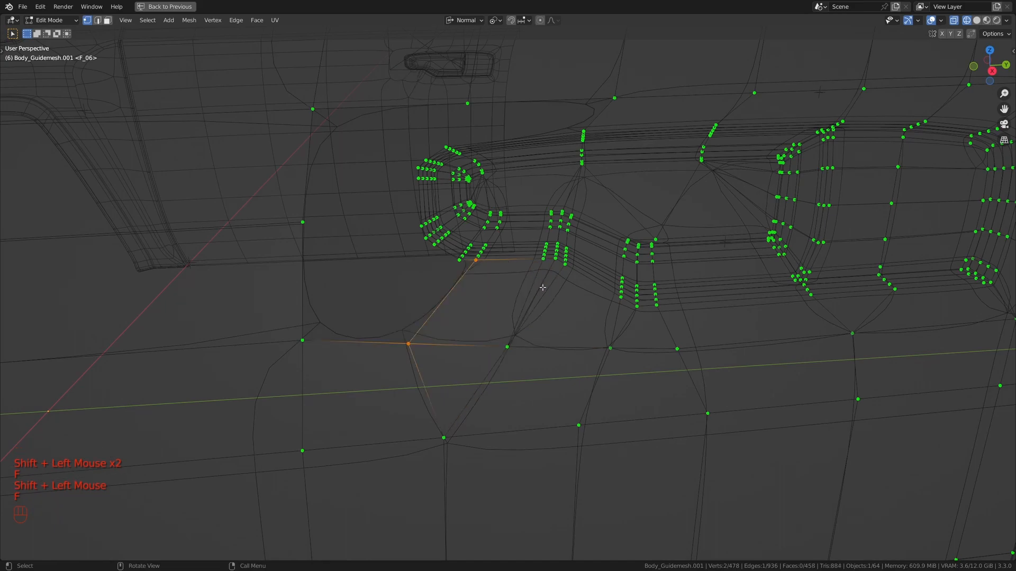
- Fill two more faces from the recess's lower front edge toward the opening's lower front corner
shift+middle_drag(438, 297, 487, 314)
scroll(497, 312, up, 1)
shift+middle_drag(529, 289, 531, 296)
shift+click(512, 286)
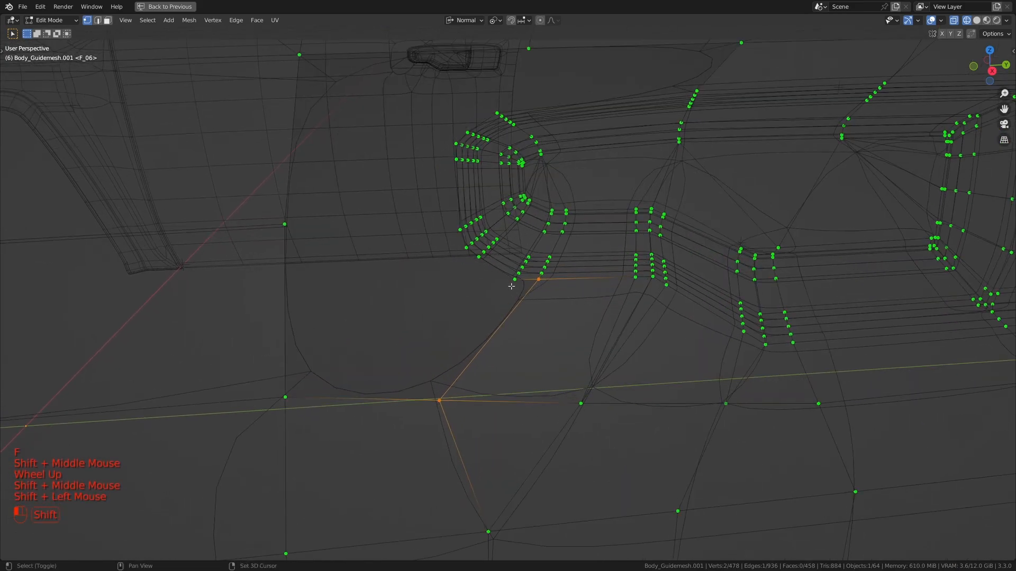
key(f)
shift+click(525, 299)
key(f)
- Fill the triangular faces fanning from the opening's lower front corner vertex to the recess's rounded corner
shift+middle_drag(526, 316, 483, 341)
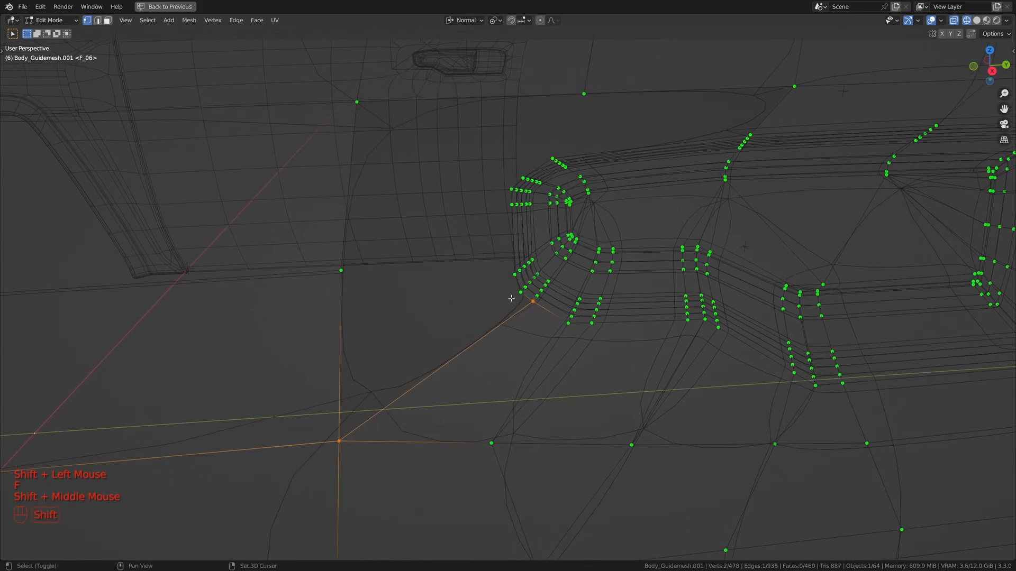
key(f)
shift+click(526, 313)
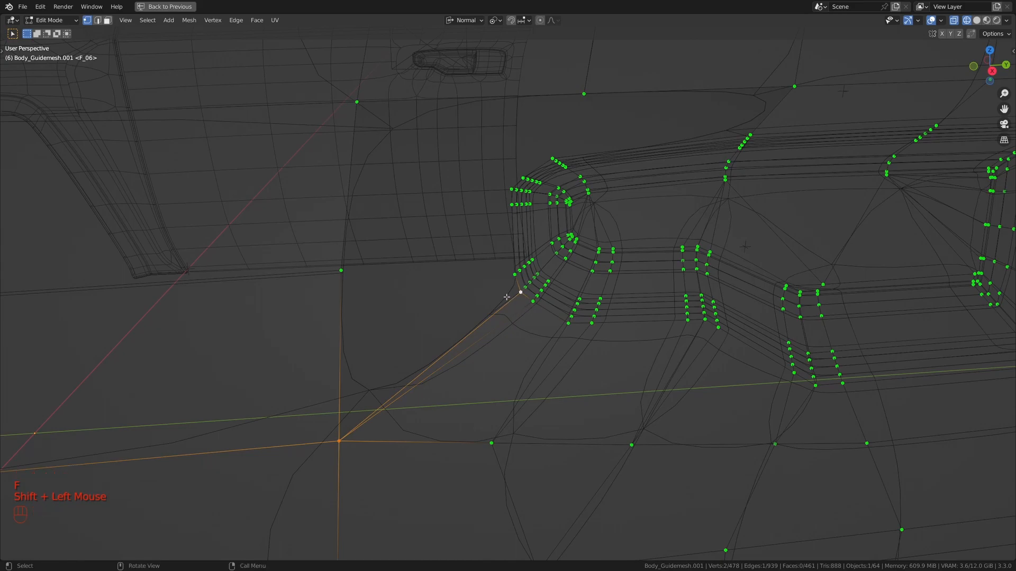
key(f)
- Fill the face along the recess's front side and the first triangles fanning from the opening's upper front corner
shift+middle_drag(507, 298, 480, 349)
scroll(505, 339, up, 1)
key(f)
key(f)
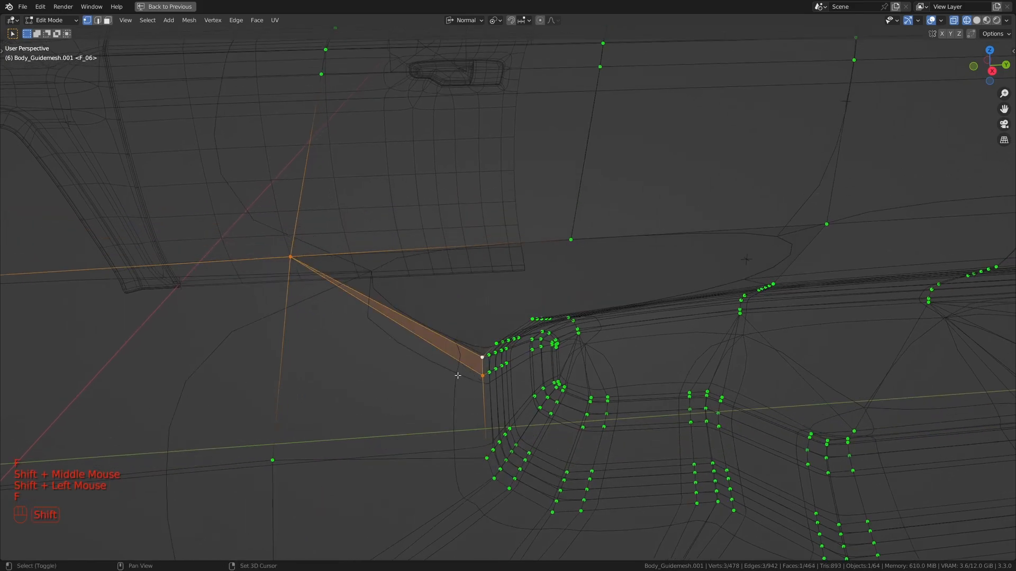
shift+click(483, 376)
key(f)
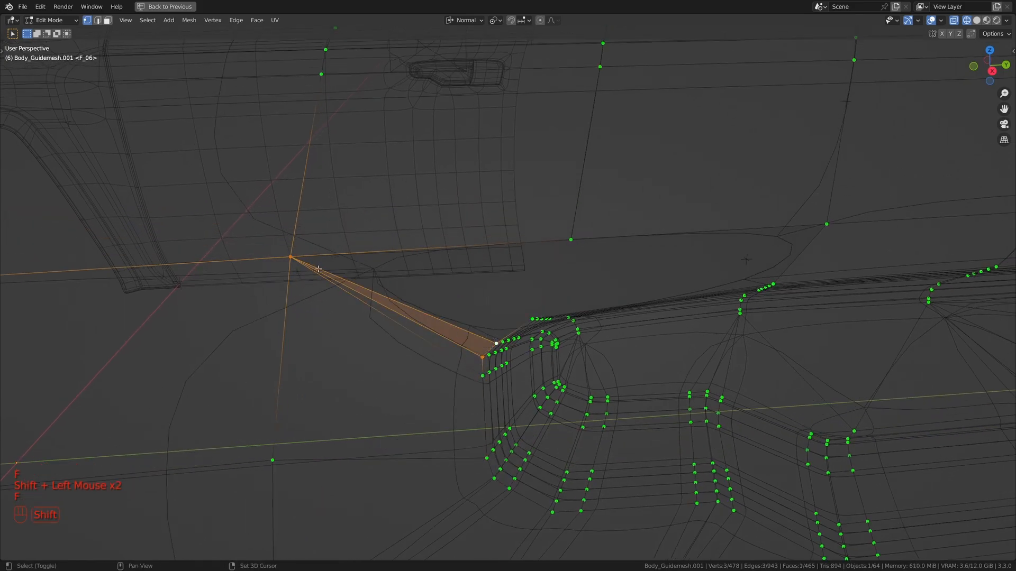
- Fill the last faces between the recess's upper edge and the panel, closing the opening
shift+click(297, 258)
key(ctrl+z)
shift+click(469, 354)
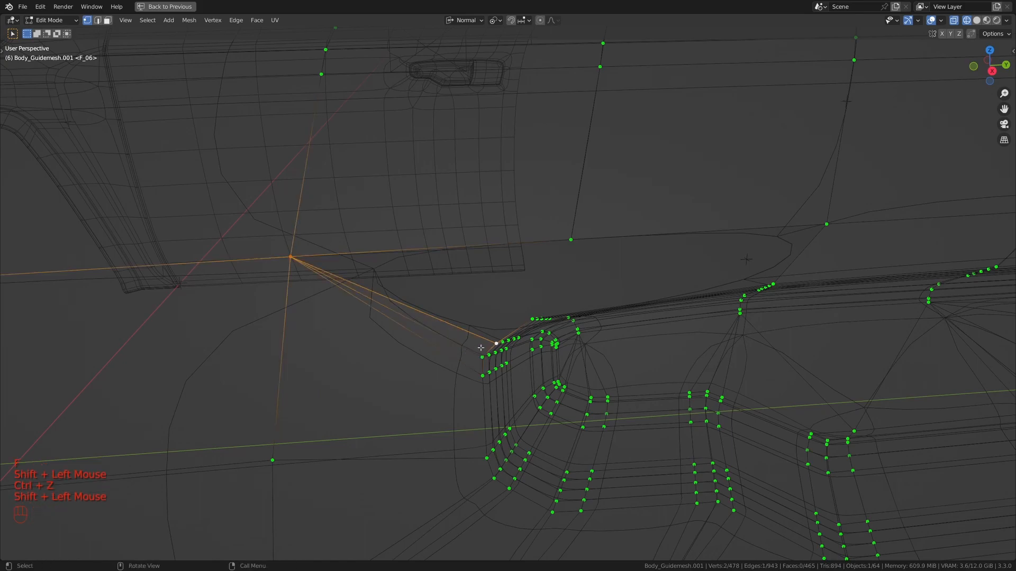
shift+middle_drag(471, 337, 458, 336)
key(f)
key(f)
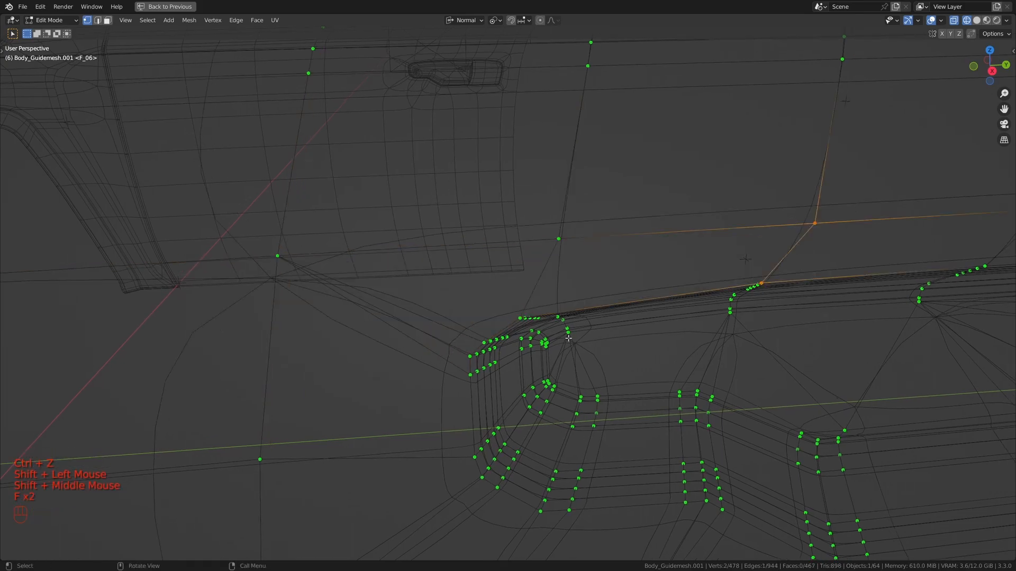
- Inspect the closed panel surface around the handle recess in solid shading, in Object Mode and Edit Mode
key(z)
scroll(635, 342, down, 3)
shift+scroll(635, 342, down, 1)
key(Tab)
mouse_move(635, 343)
shift+middle_down()
mouse_move(532, 293)
mouse_move(567, 263)
shift+middle_up()
scroll(517, 285, down, 2)
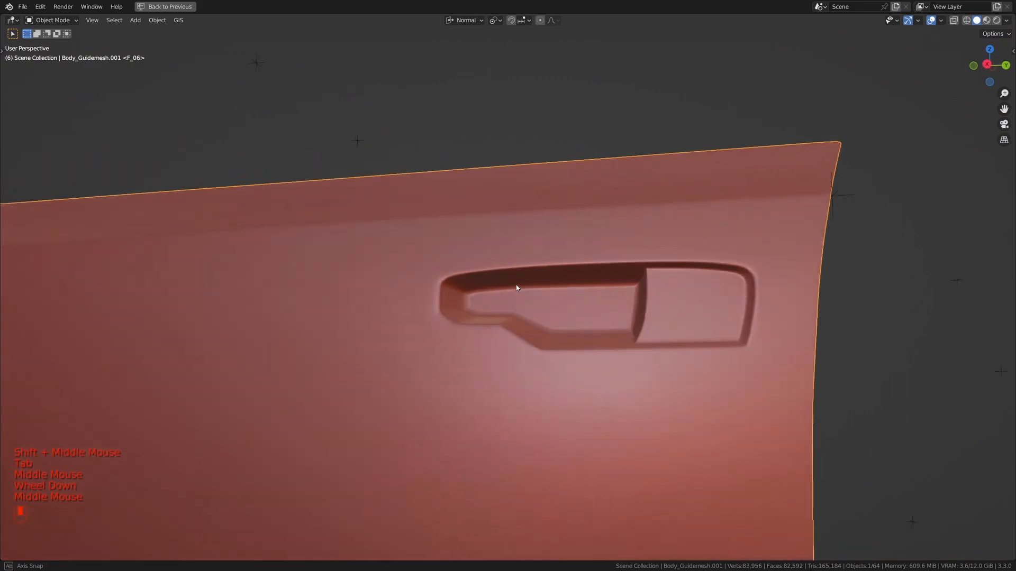
middle_drag(517, 286, 494, 294)
key(Tab)
middle_drag(546, 306, 537, 297)
shift+middle_drag(537, 298, 534, 323)
scroll(530, 319, up, 1)
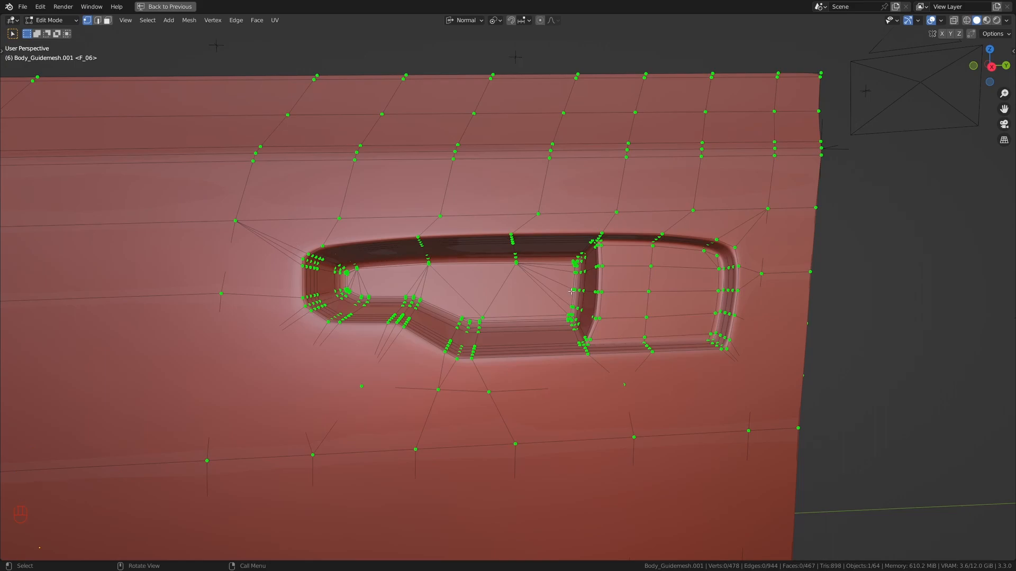
- Turn off the viewport display of the Shrinkwrap and Subdivision modifiers and maximize the 3D view again
key(ctrl+space)
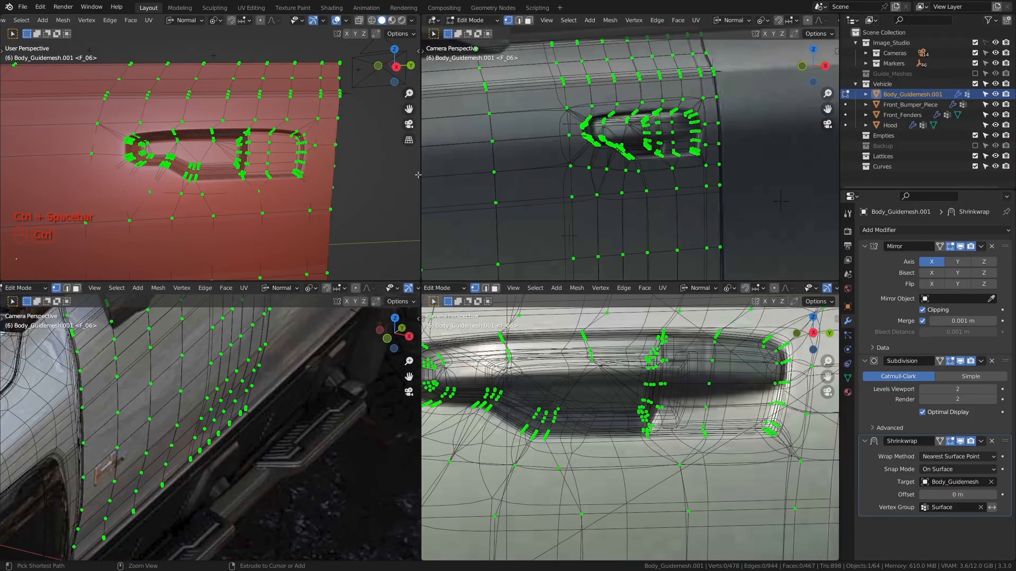
click(961, 441)
click(961, 361)
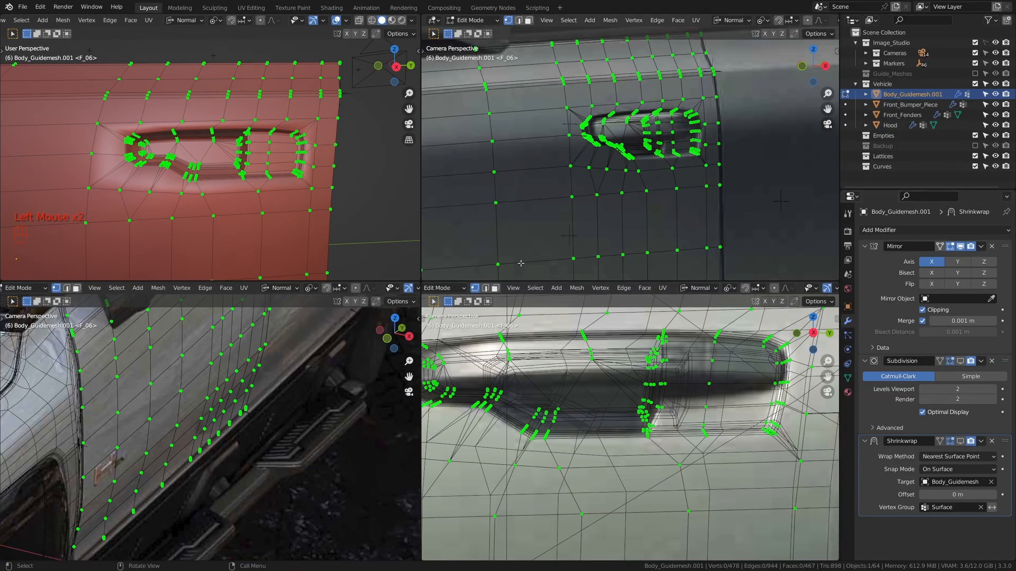
key(ctrl+space)
- Knife a closed loop through the connecting faces just outside the handle recess's rim in the right orthographic view
key(KP_3)
scroll(418, 275, up, 3)
shift+middle_drag(418, 275, 364, 246)
scroll(397, 255, down, 1)
scroll(401, 247, up, 1)
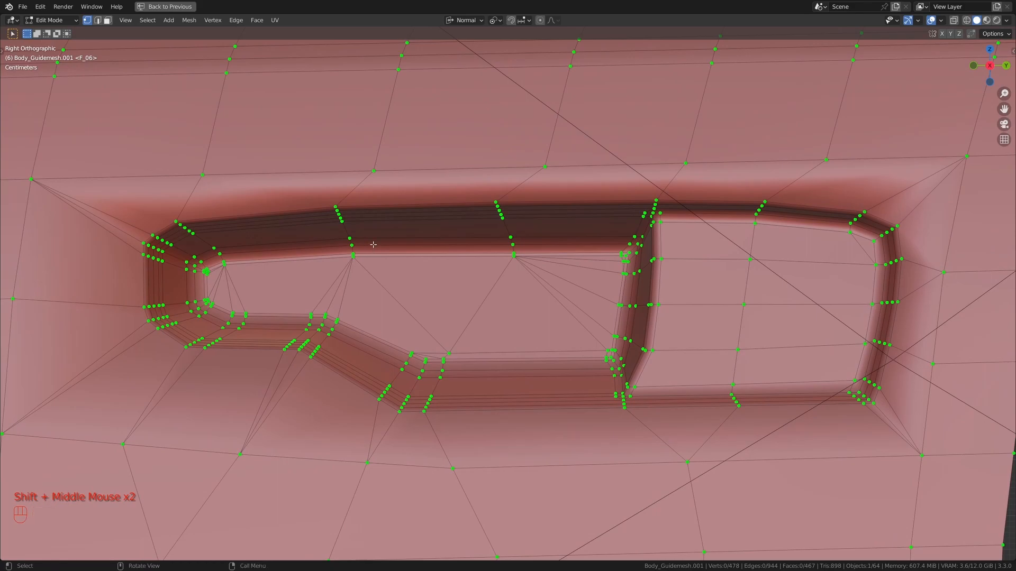
key(k)
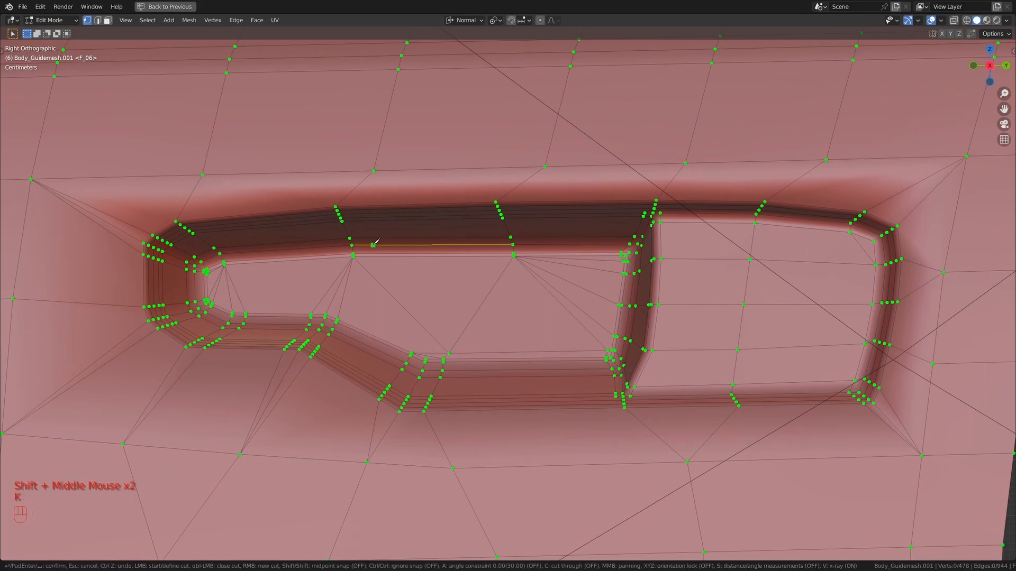
click(144, 228)
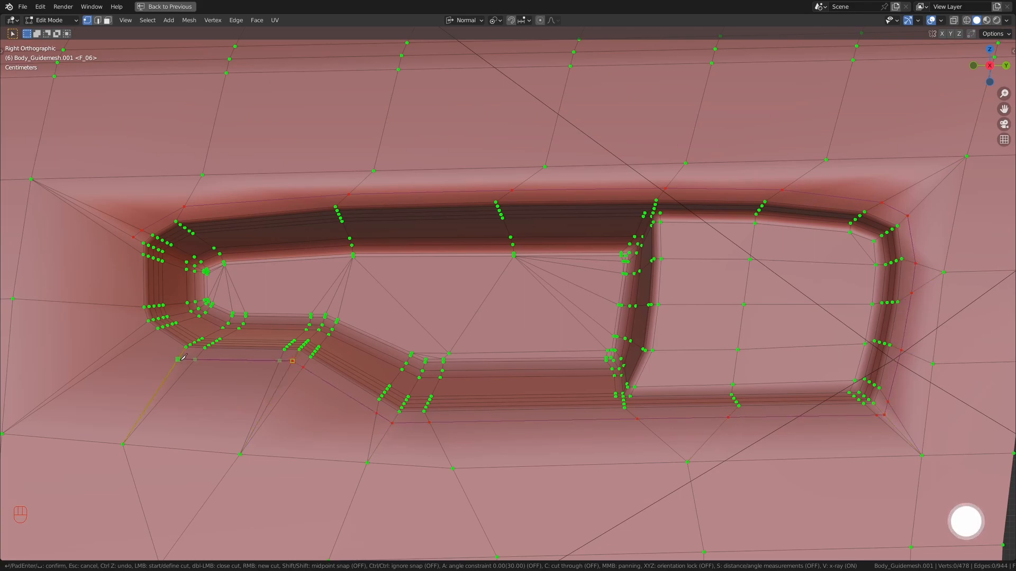
click(133, 237)
key(space)
- Slide the front two vertices along the upper side of the new loop to even out their positions
shift+middle_drag(180, 249, 339, 260)
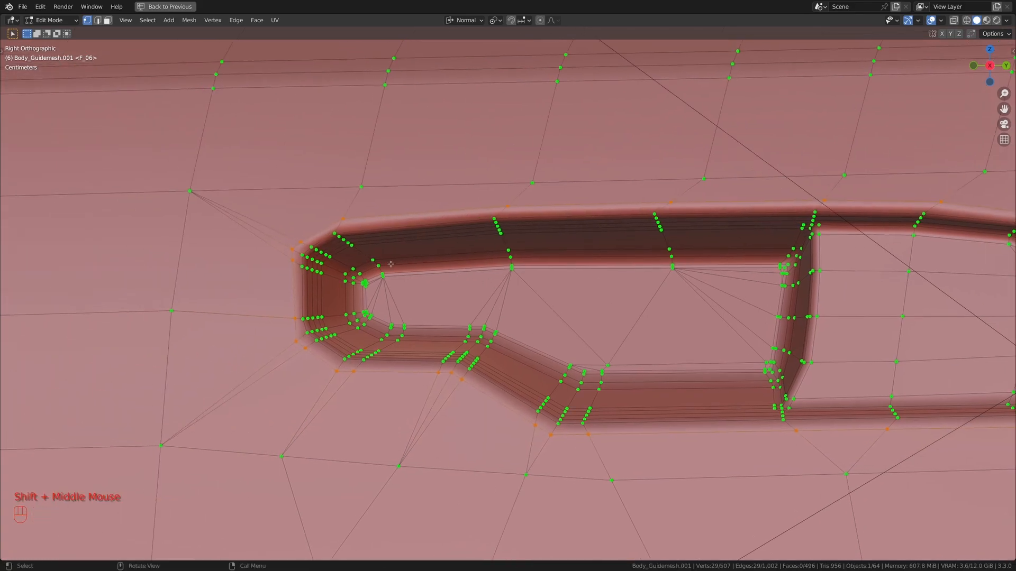
shift+middle_drag(307, 223, 403, 260)
scroll(399, 254, up, 3)
click(385, 229)
key(g)
key(g)
key(c)
shift+click(338, 226)
click(673, 211)
key(g)
key(g)
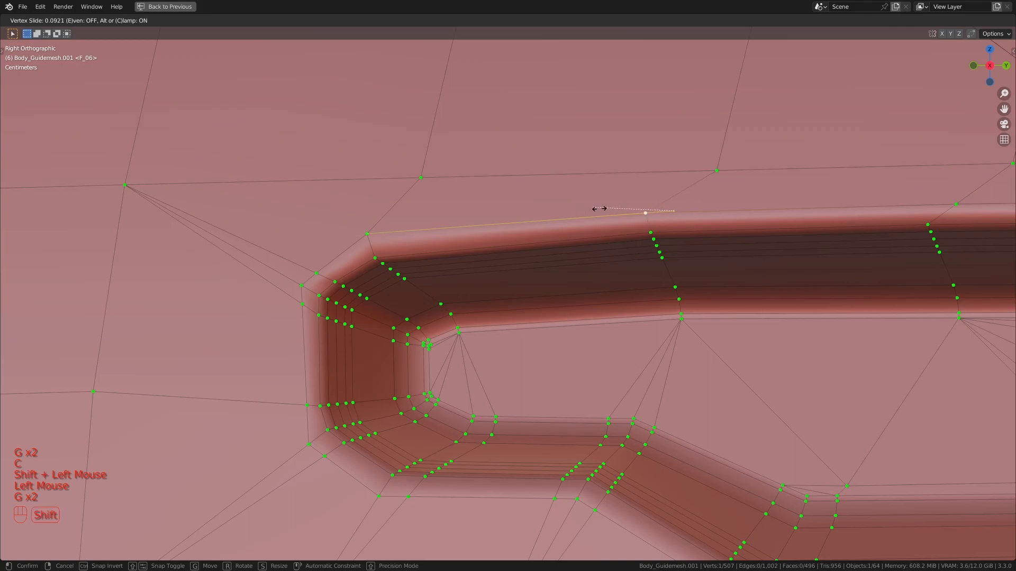
shift+click(656, 203)
- Slide the upper loop vertex above the recess's inner dividing wall slightly forward along the loop
scroll(587, 245, down, 2)
shift+middle_drag(588, 245, 574, 252)
scroll(688, 241, up, 2)
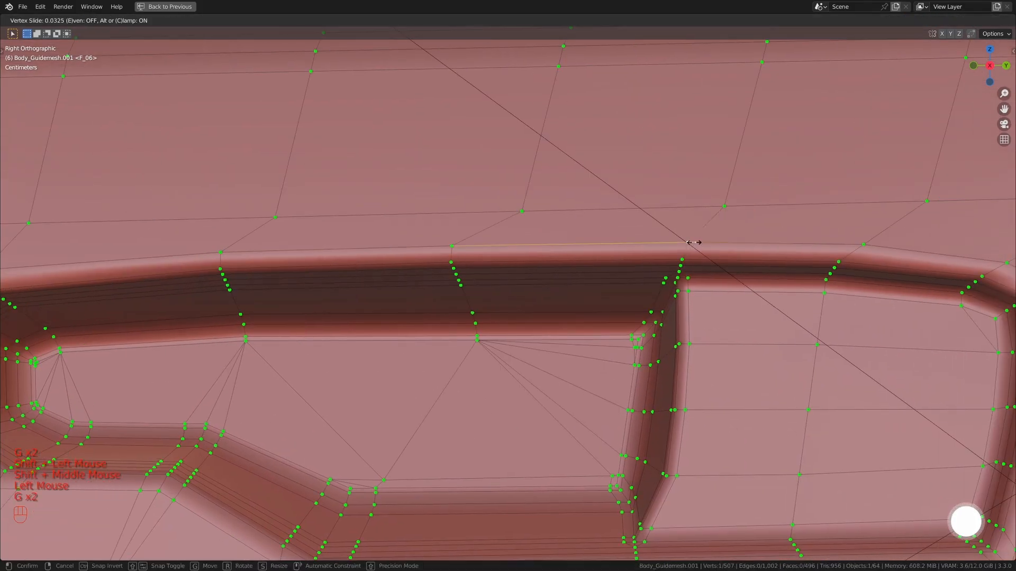
click(673, 243)
key(g)
key(g)
shift+click(662, 242)
- Slide three vertices on the loop's lower side along it to line up with the recess's edge divisions
shift+middle_drag(661, 242, 780, 73)
click(730, 346)
key(g)
key(g)
click(743, 346)
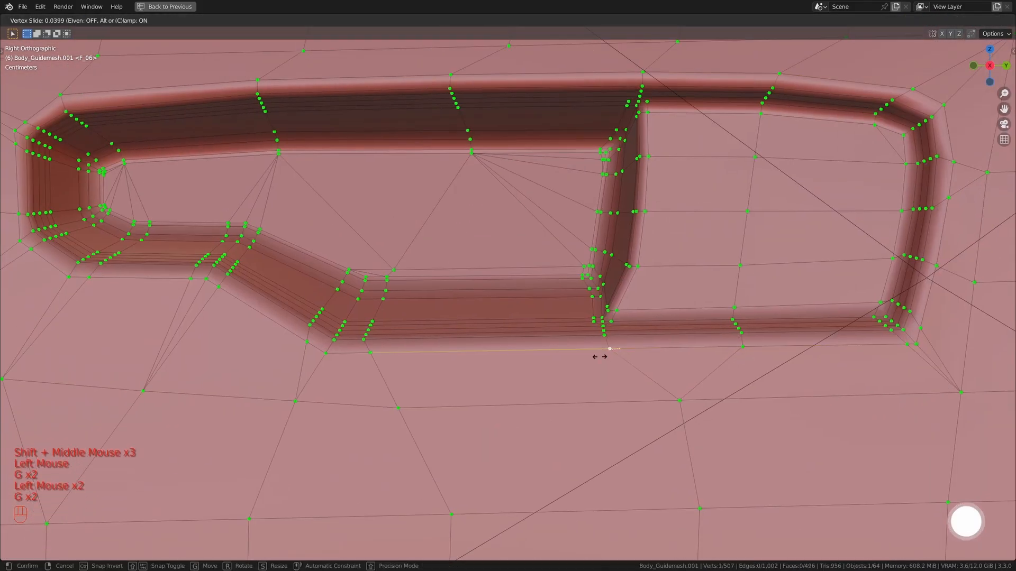
key(g)
key(g)
click(775, 361)
click(542, 365)
key(g)
key(g)
click(526, 370)
- Slide three panel vertices in the row above the recess forward so they sit above the loop's vertices
shift+middle_drag(526, 369, 749, 464)
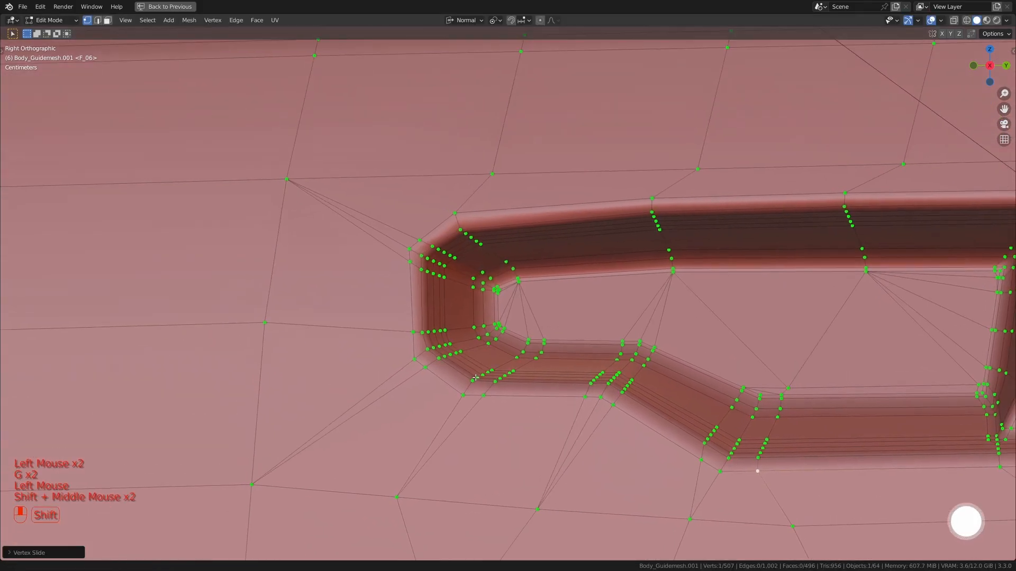
click(404, 262)
key(g)
key(g)
click(366, 254)
click(610, 256)
key(g)
key(g)
click(572, 252)
shift+middle_drag(752, 241, 597, 242)
click(661, 248)
key(g)
key(g)
click(632, 240)
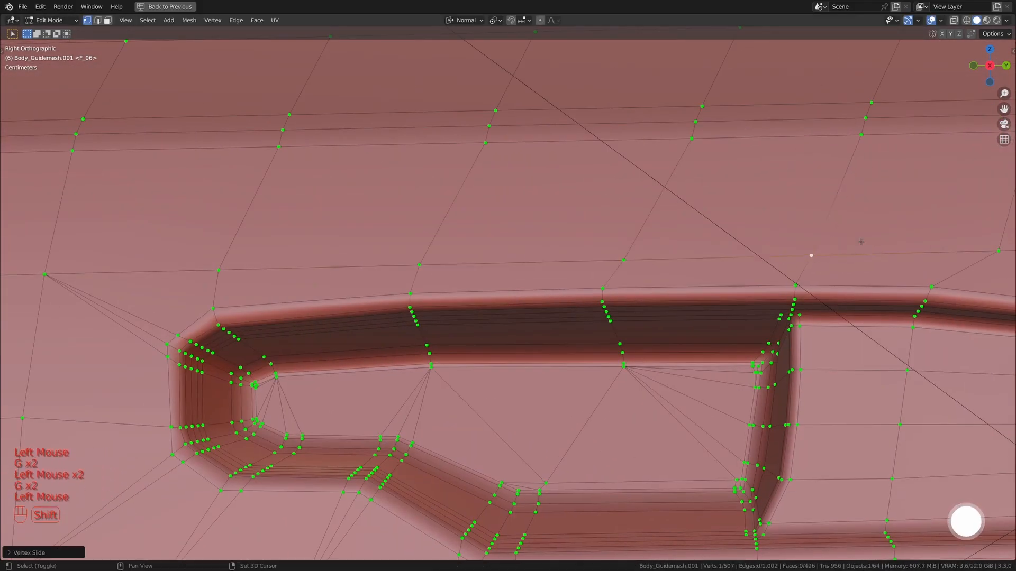
- Select the whole loop around the recess and edge-slide it, even and flipped, to a constant distance from the rim
scroll(787, 254, down, 2)
shift+middle_drag(787, 254, 782, 256)
scroll(782, 256, up, 1)
key(a)
key(a)
alt+click(781, 256)
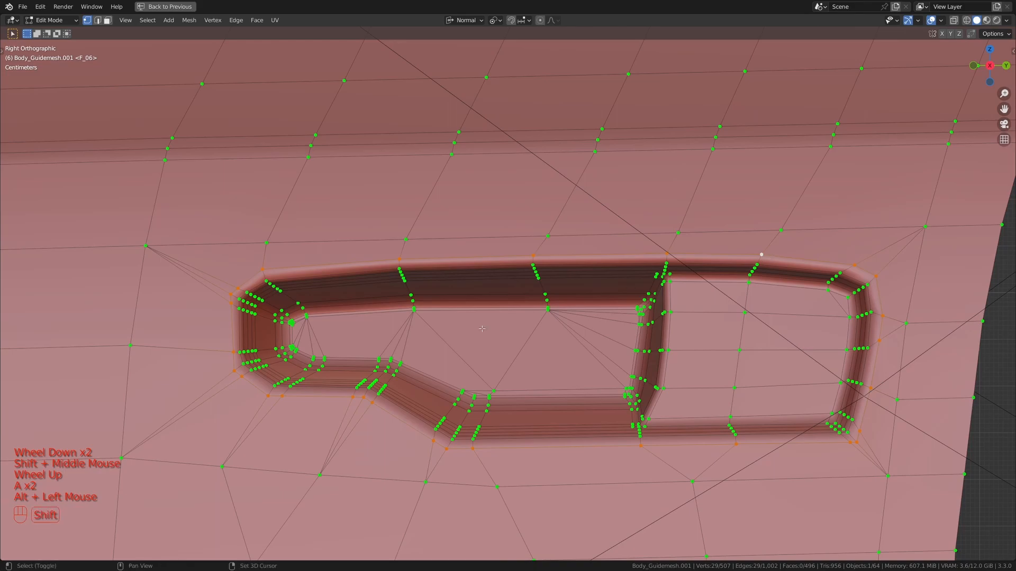
shift+middle_drag(482, 329, 582, 332)
scroll(582, 332, up, 1)
key(g)
key(g)
key(e)
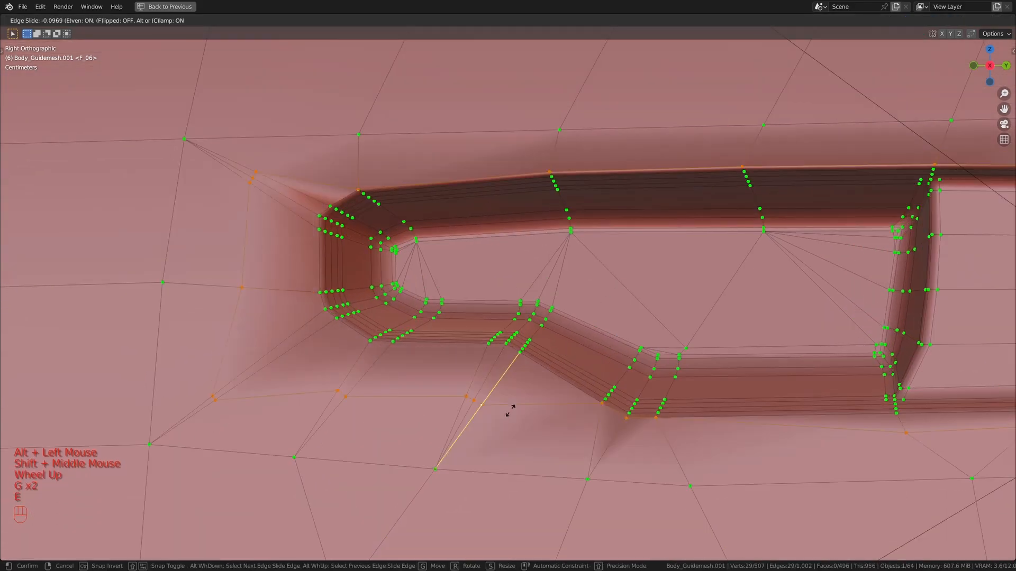
key(f)
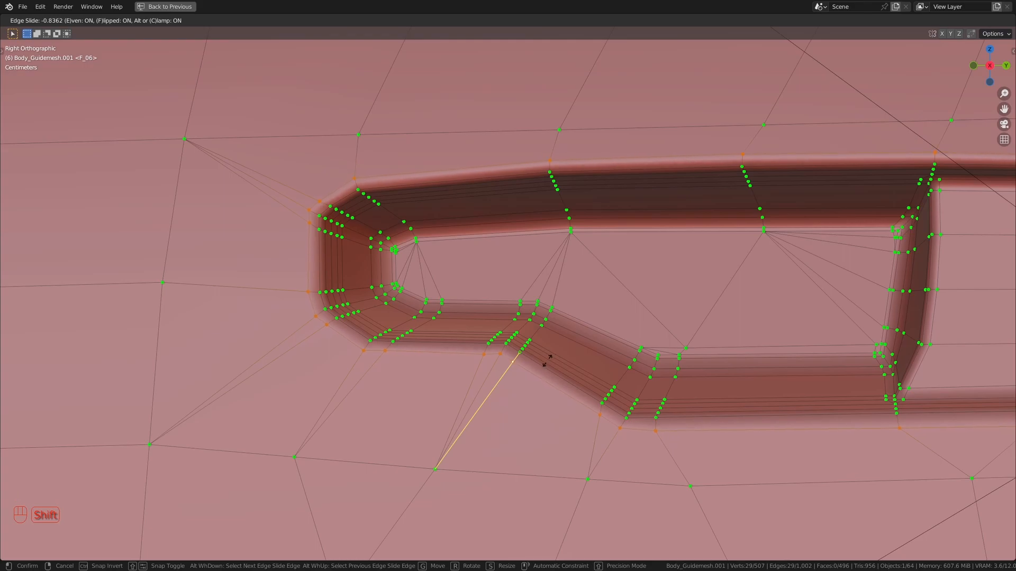
shift+click(548, 359)
- Finish the edge slide and add a centred supporting loop between the slid loop and the handle recess's rim
shift+middle_drag(548, 360, 412, 305)
key(ctrl+r)
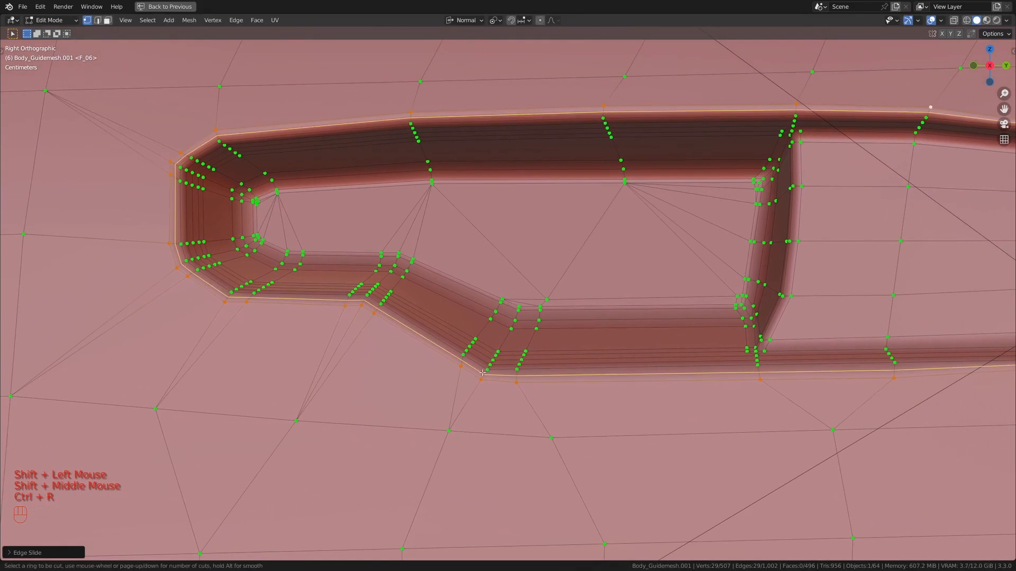
right_click(481, 373)
scroll(481, 372, down, 2)
shift+scroll(482, 373, down, 2)
shift+middle_drag(482, 373, 535, 297)
- Leave edit mode and turn on the viewport display of the door's Subdivision and Shrinkwrap modifiers
scroll(519, 328, down, 1)
key(a)
key(a)
key(Tab)
middle_drag(535, 296, 483, 289)
scroll(503, 305, down, 1)
scroll(508, 302, up, 2)
key(ctrl+space)
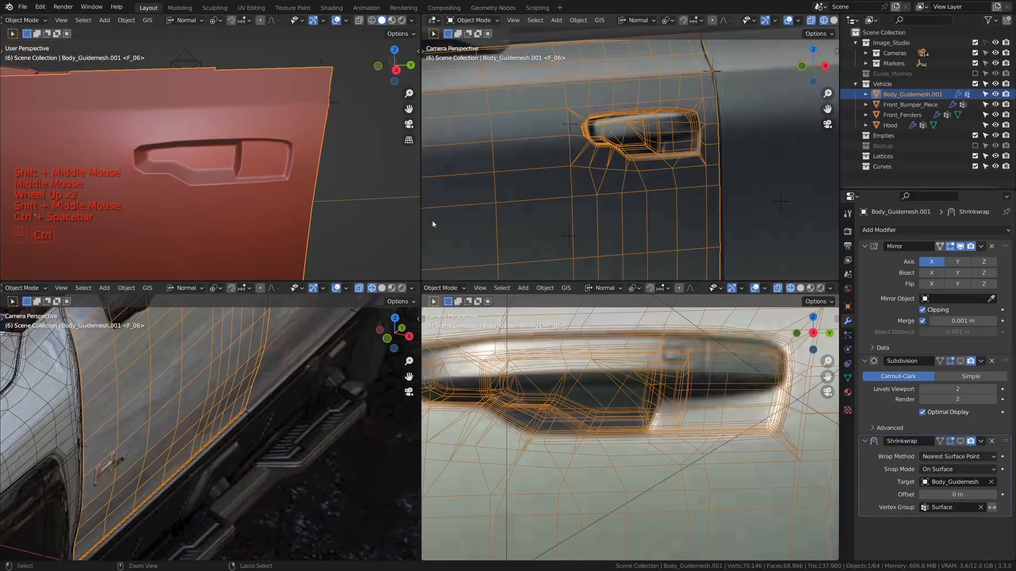
click(961, 361)
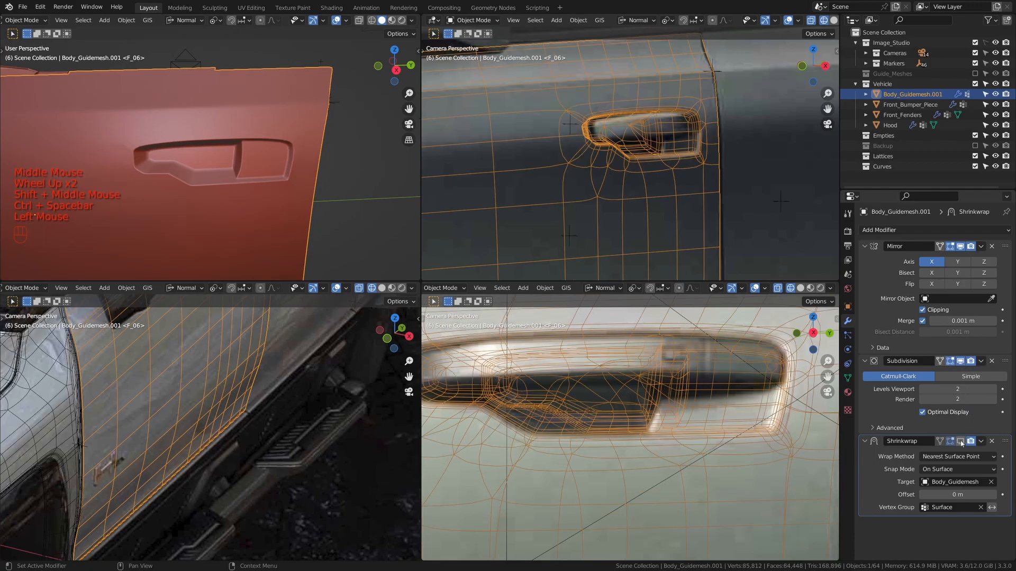
click(961, 441)
- Examine the smoothed handle recess and its surrounding loops up close with the modifiers enabled
key(ctrl+space)
scroll(439, 241, up, 2)
middle_drag(440, 241, 439, 217)
key(Tab)
key(a)
key(a)
shift+middle_drag(440, 217, 450, 221)
scroll(452, 223, up, 1)
scroll(450, 222, down, 2)
- Duplicate the door's Shrinkwrap modifier and apply one of the two copies
key(ctrl+space)
key(Tab)
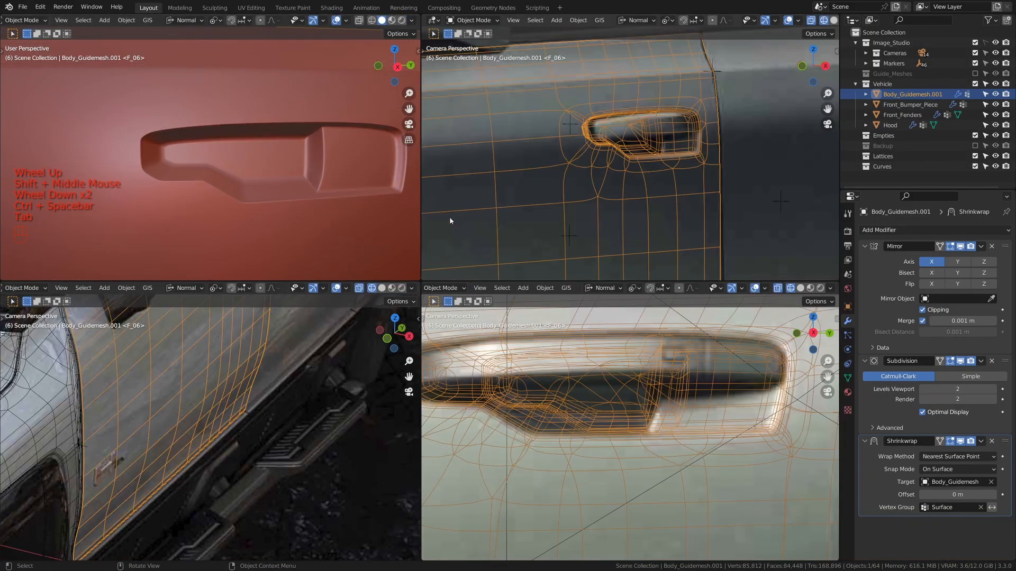
click(981, 441)
click(942, 482)
scroll(938, 485, down, 3)
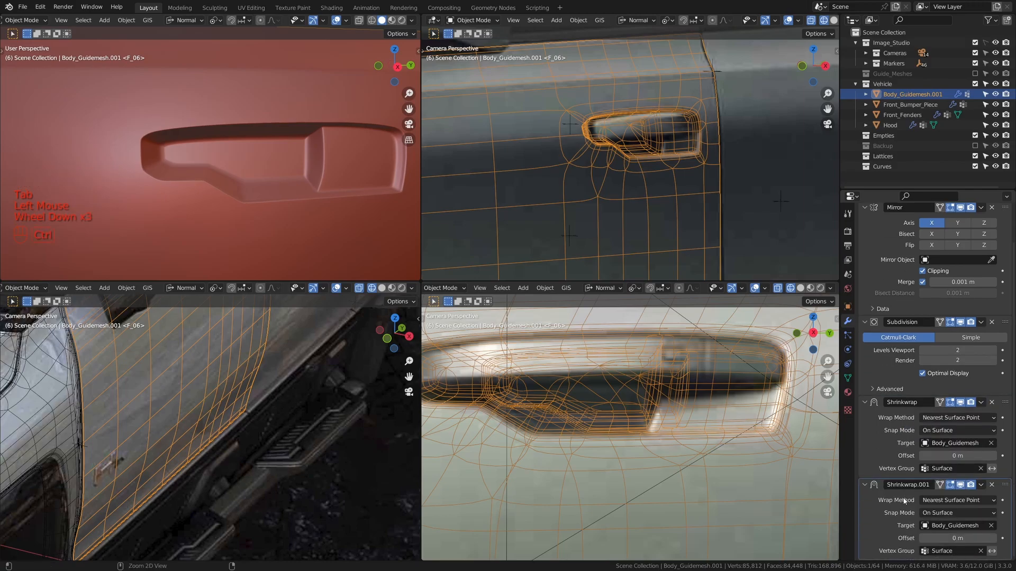
key(ctrl+a)
- Select the edge loop along the handle recess's rim and remove it from the Surface vertex group
key(ctrl+space)
middle_drag(372, 209, 317, 210)
key(Tab)
scroll(317, 210, up, 1)
key(a)
key(a)
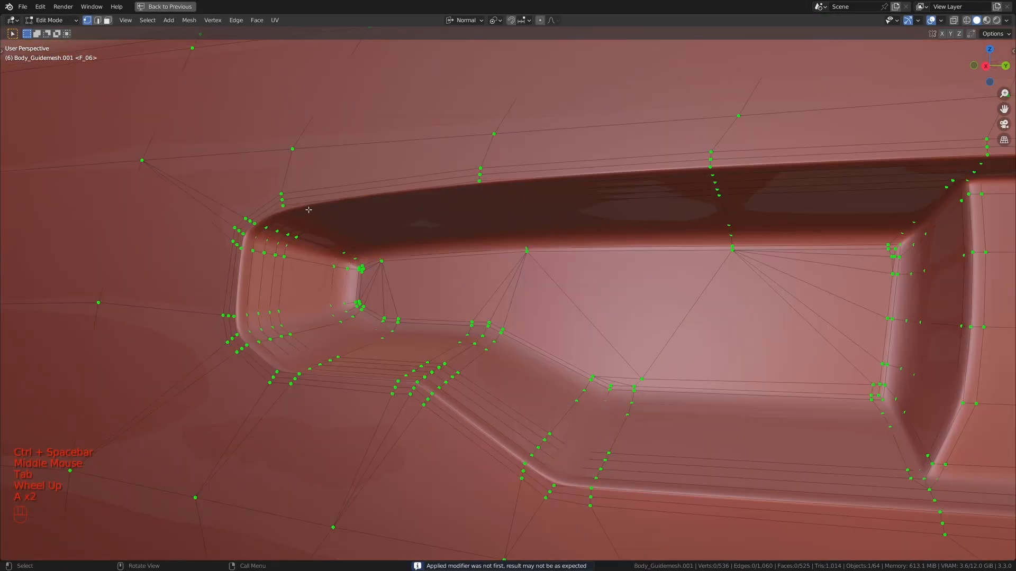
alt+click(305, 203)
key(ctrl+space)
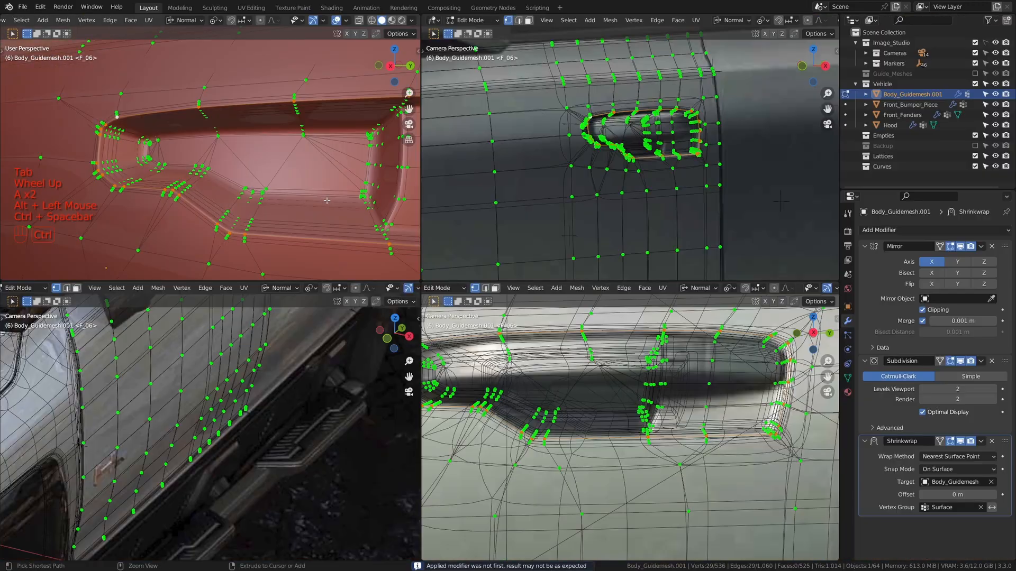
click(847, 380)
click(917, 326)
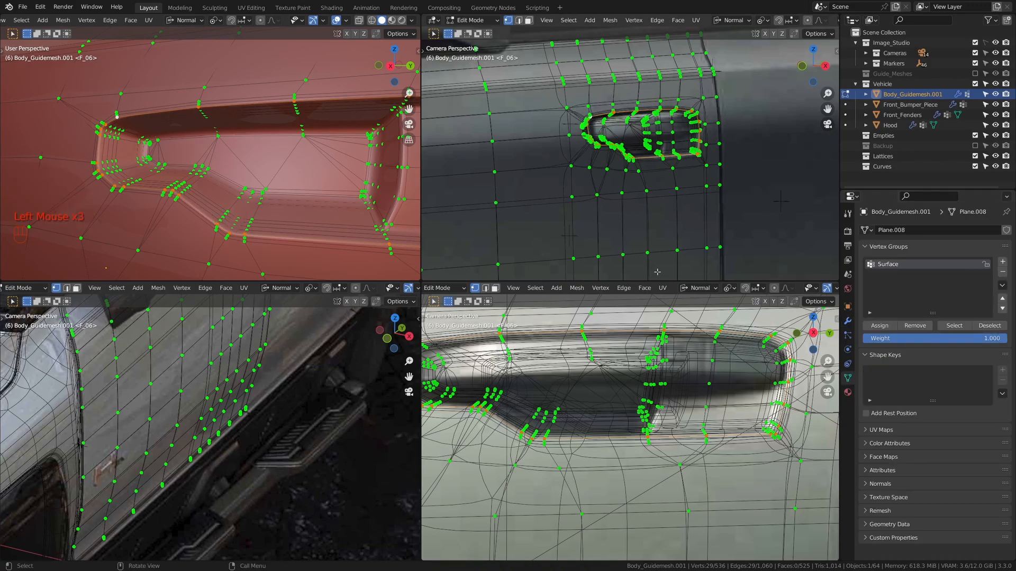
- Examine the shading around the handle recess and across the whole door panel in object mode
key(ctrl+space)
scroll(472, 213, up, 2)
shift+middle_drag(284, 208, 476, 251)
key(Tab)
scroll(476, 252, down, 2)
middle_drag(476, 251, 656, 271)
shift+middle_drag(656, 271, 434, 297)
middle_drag(434, 298, 684, 227)
scroll(685, 227, up, 2)
- Add a loop cut along the door's rear edge, sliding it evenly close to the edge
key(Tab)
shift+middle_drag(638, 179, 401, 278)
scroll(423, 273, up, 1)
shift+middle_drag(500, 198, 535, 226)
scroll(535, 227, up, 2)
key(ctrl+r)
click(497, 135)
key(e)
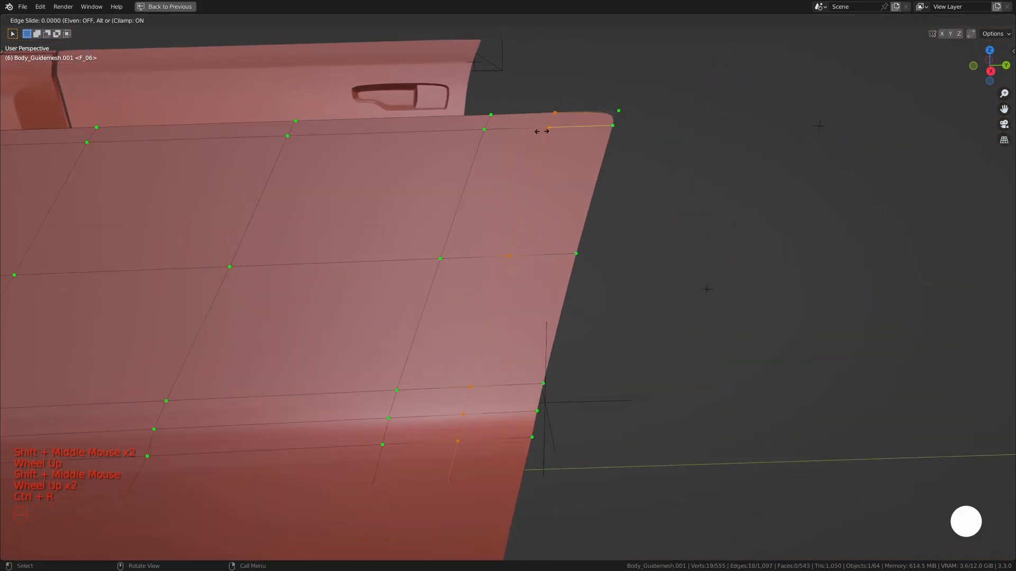
shift+click(615, 62)
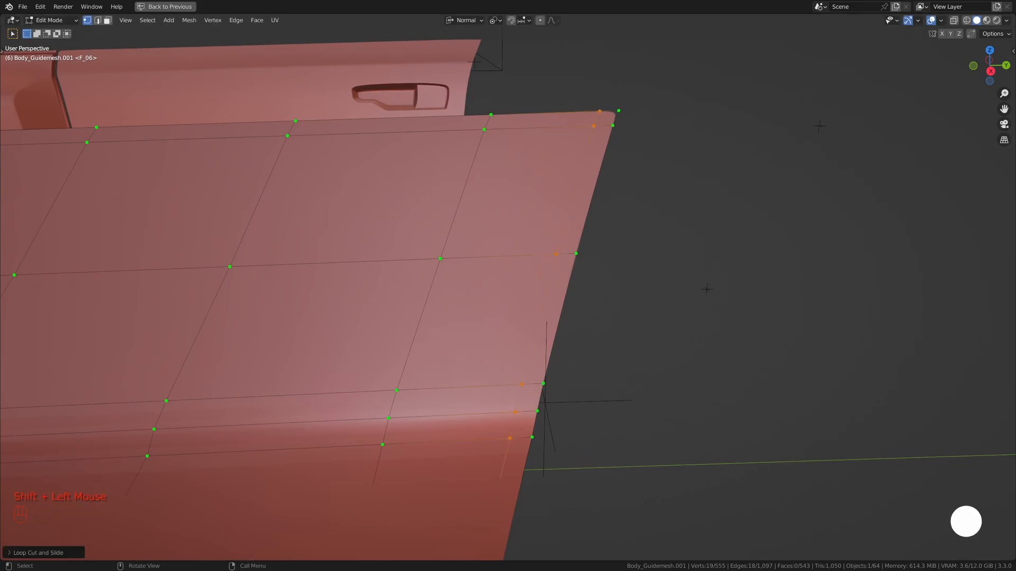
- Edge-slide the new rear loop to adjust its distance from the door's edge and clear the selection
key(g)
key(g)
shift+middle_drag(567, 270, 500, 490)
click(526, 300)
shift+click(551, 349)
key(a)
key(a)
- Add a loop cut along the door's front edge beside the fender, sliding it evenly close to the edge
scroll(473, 400, up, 1)
shift+middle_drag(492, 349, 487, 238)
scroll(472, 400, down, 2)
scroll(523, 281, up, 1)
scroll(488, 238, up, 2)
key(ctrl+r)
click(477, 222)
key(e)
click(286, 225)
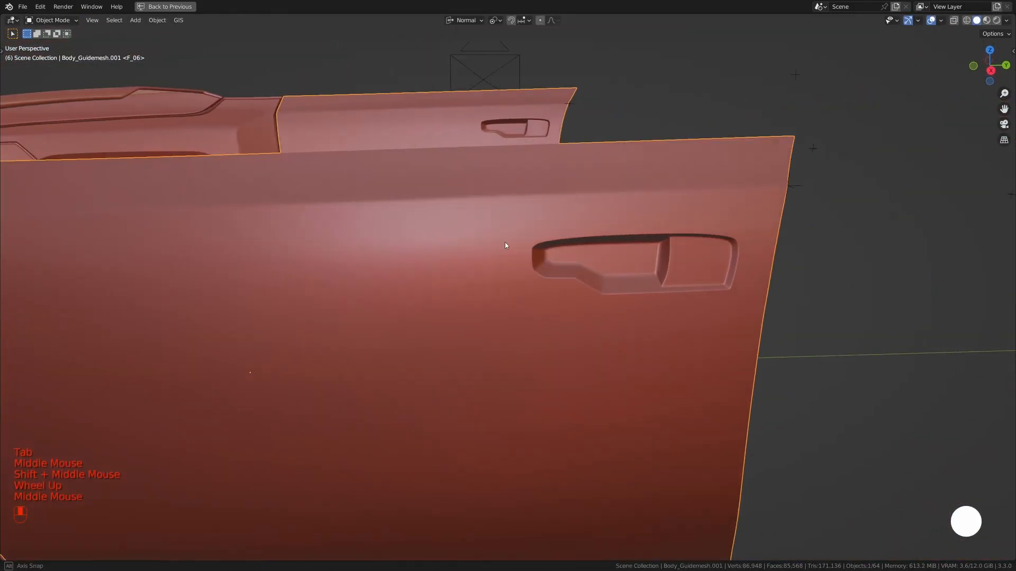
- Add a Solidify modifier to the door panel with a thickness of 0.05 m
key(ctrl+space)
click(848, 320)
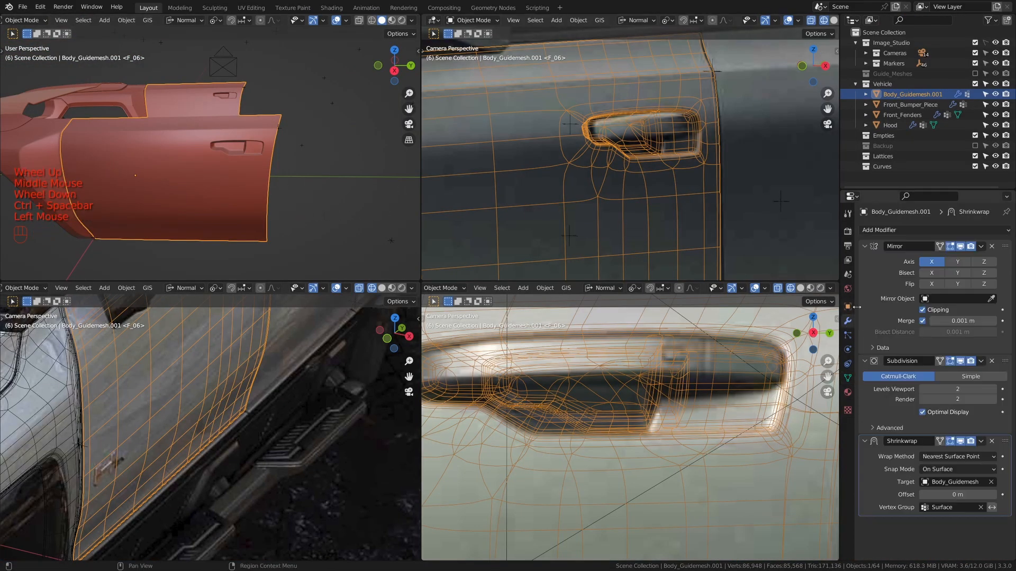
click(908, 233)
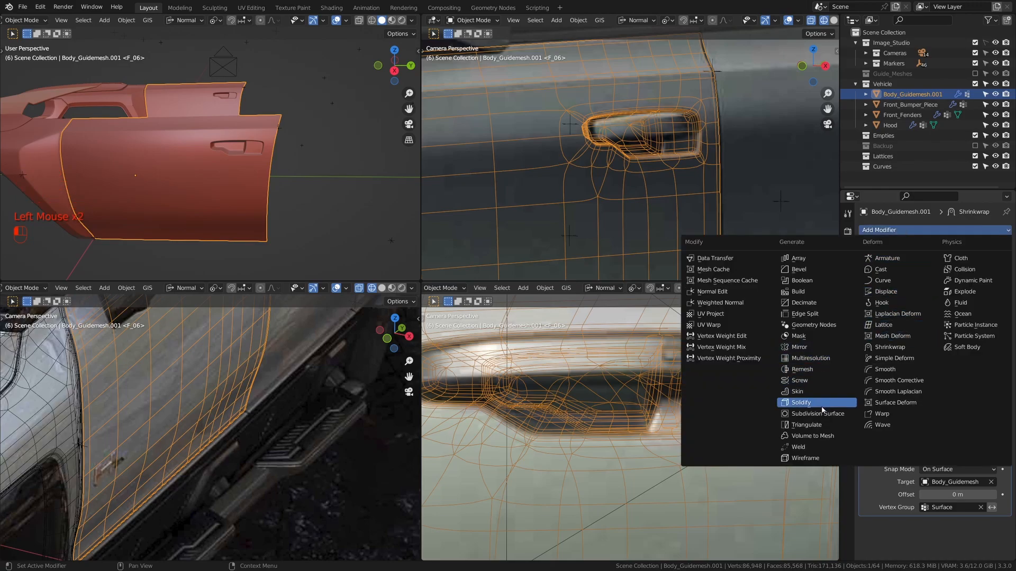
click(804, 404)
scroll(926, 414, down, 2)
click(925, 410)
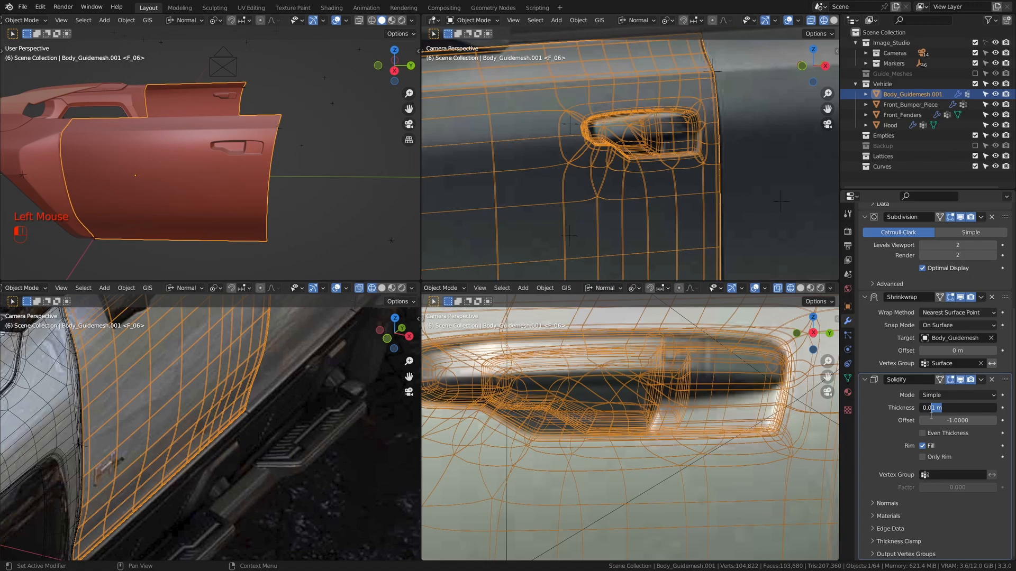
key(Return)
- Apply the door's scale and enable Even Thickness and Only Rim on its Solidify modifier
middle_drag(327, 172, 252, 184)
scroll(251, 184, up, 2)
key(ctrl+a)
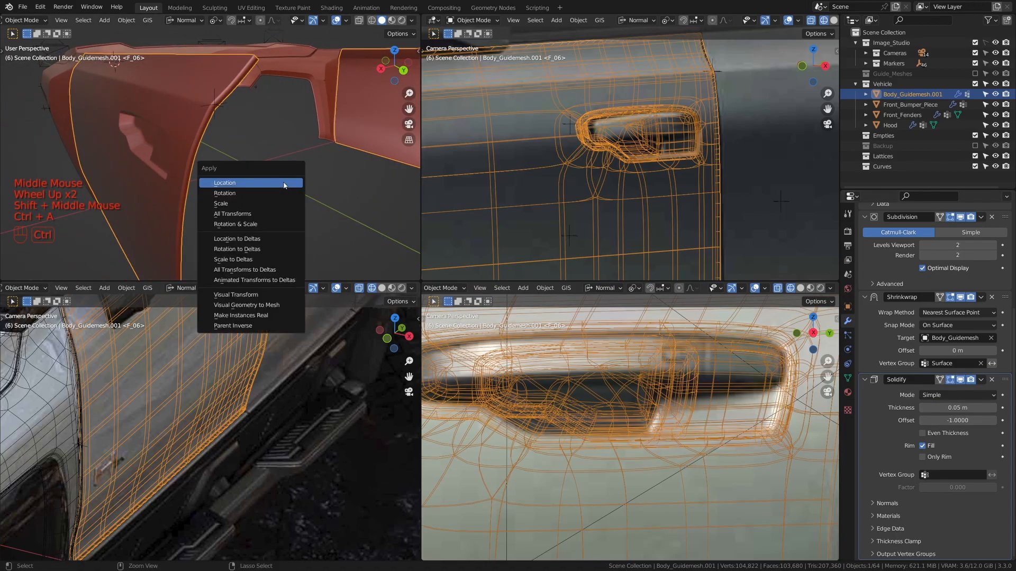
click(254, 205)
shift+middle_drag(290, 172, 281, 168)
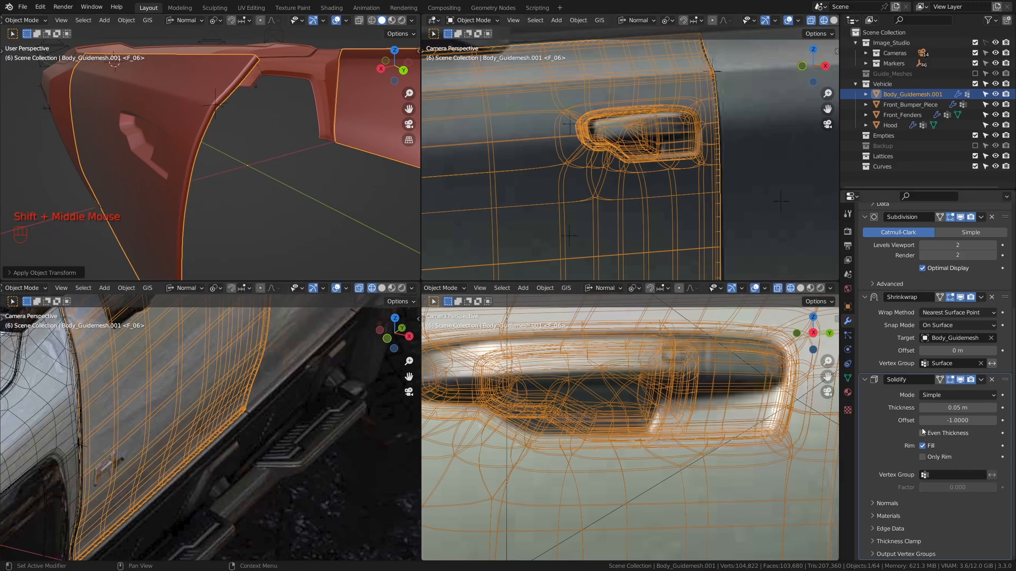
click(923, 457)
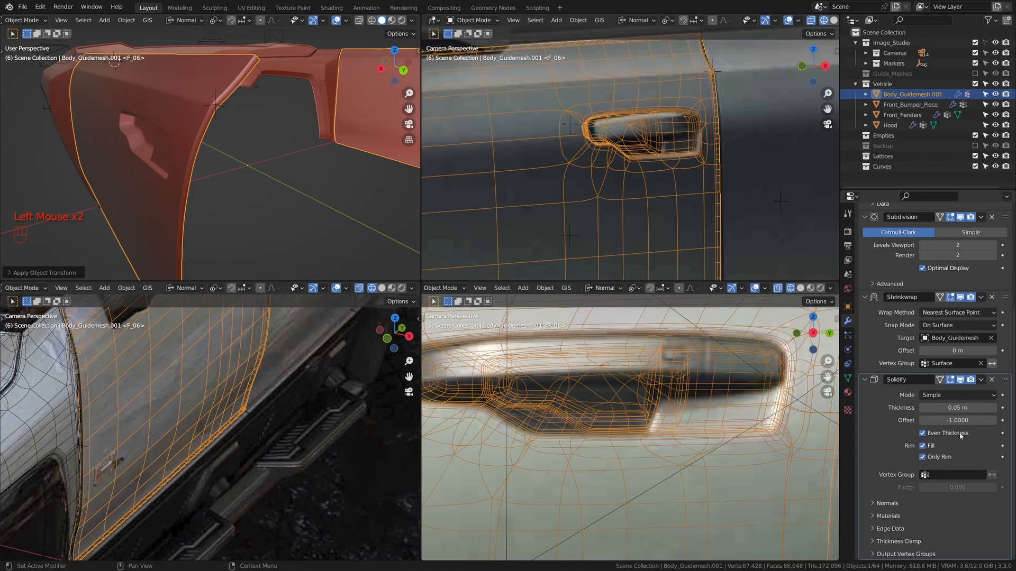
- Duplicate the door's Solidify modifier and set the copy's thickness to 0.025 m
click(982, 385)
click(940, 430)
scroll(940, 430, down, 4)
click(955, 407)
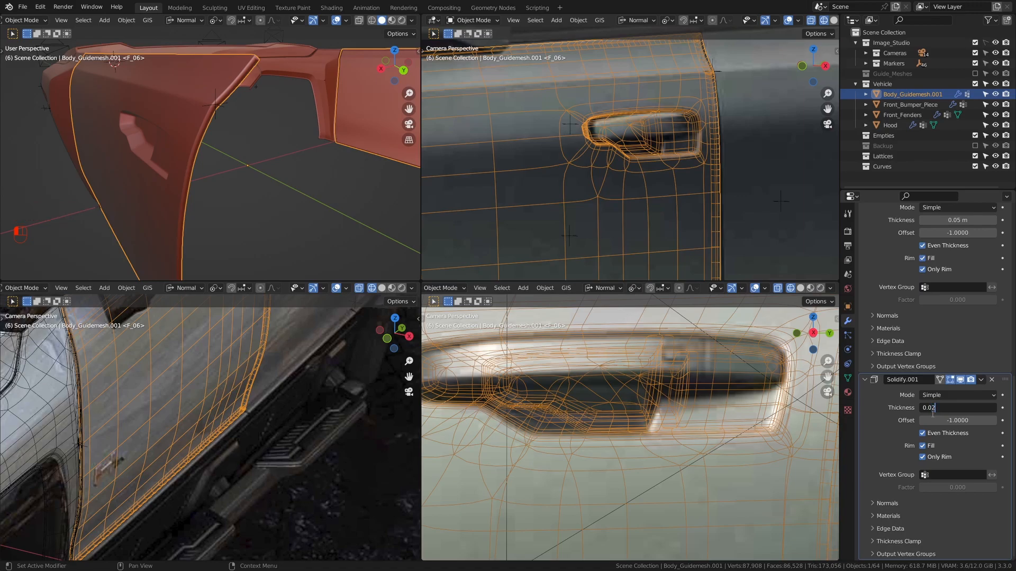
key(Return)
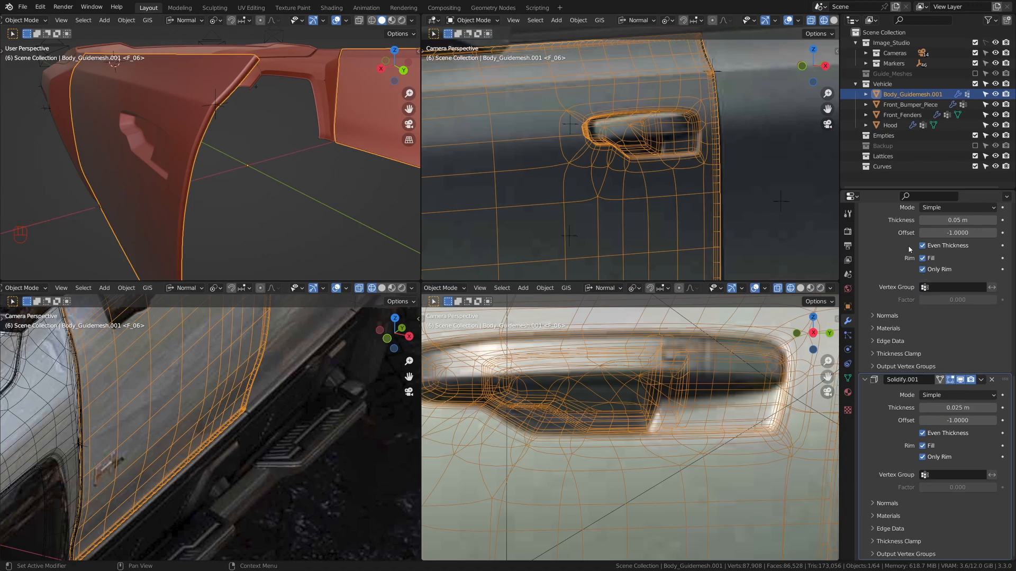
- Apply the 0.05 m Solidify modifier and remove the new rim's inner edge loop from the Surface vertex group
key(ctrl+a)
key(ctrl+space)
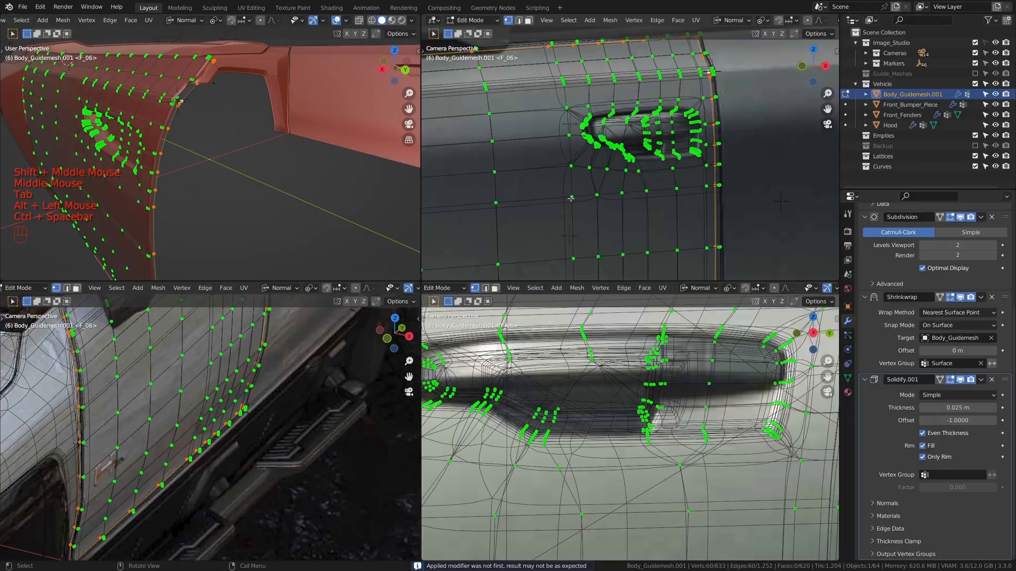
click(848, 379)
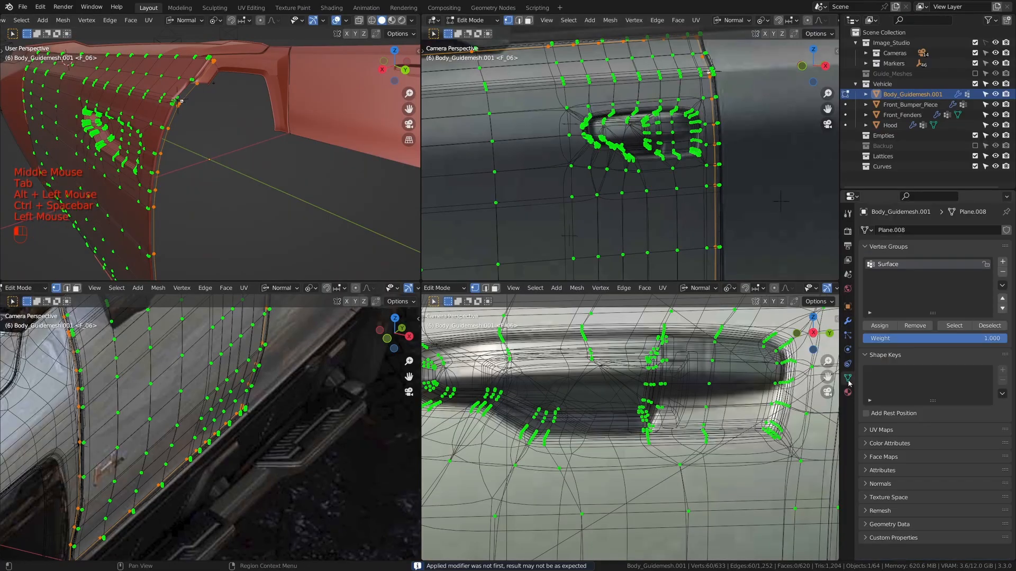
click(916, 329)
- Examine the door's folded rim along its edges and lower corner from several angles
key(ctrl+space)
middle_drag(429, 250, 286, 264)
shift+middle_drag(286, 264, 445, 289)
scroll(444, 289, up, 2)
middle_drag(445, 288, 593, 185)
scroll(397, 287, down, 2)
scroll(593, 186, up, 2)
shift+middle_drag(603, 503, 661, 159)
middle_drag(662, 180, 678, 233)
scroll(683, 227, down, 2)
shift+middle_drag(794, 227, 423, 227)
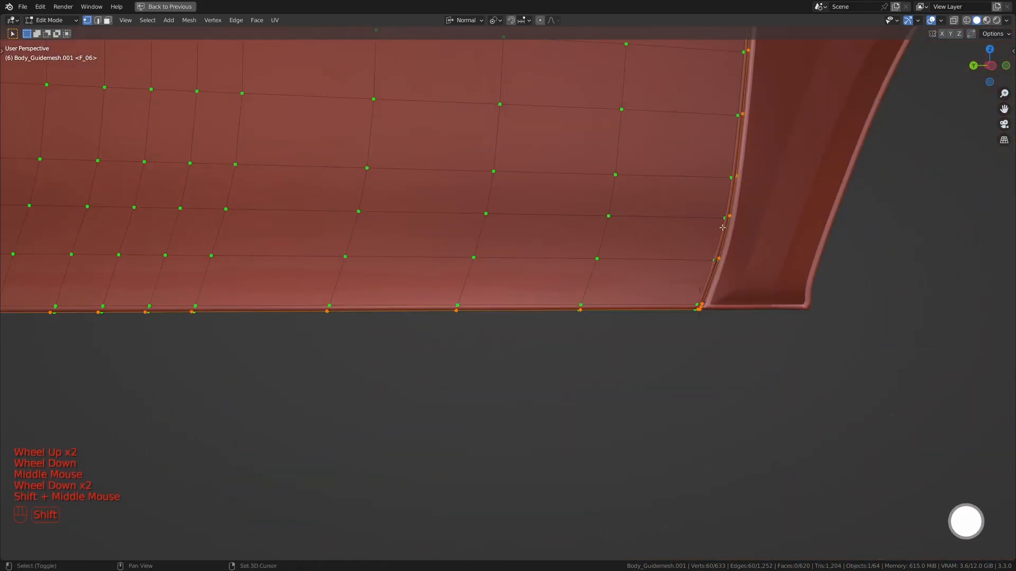
- Slide one vertex of the door's folded rim slightly along its edge and clear the selection
shift+middle_drag(608, 79, 585, 283)
middle_drag(677, 264, 608, 312)
key(z)
click(767, 244)
key(g)
key(g)
shift+click(768, 248)
key(a)
key(z)
- Examine the overall shape of the door panel and its rim from several angles
mouse_move(486, 365)
middle_down()
mouse_move(534, 309)
mouse_move(634, 297)
middle_up()
scroll(634, 296, down, 3)
shift+middle_drag(635, 297, 534, 233)
scroll(503, 249, up, 2)
key(ctrl+space)
shift+middle_drag(265, 212, 472, 233)
shift+middle_drag(577, 233, 508, 238)
scroll(508, 239, down, 1)
key(ctrl+space)
- Leave edit mode and apply the remaining 0.025 m Solidify modifier on the door
key(Tab)
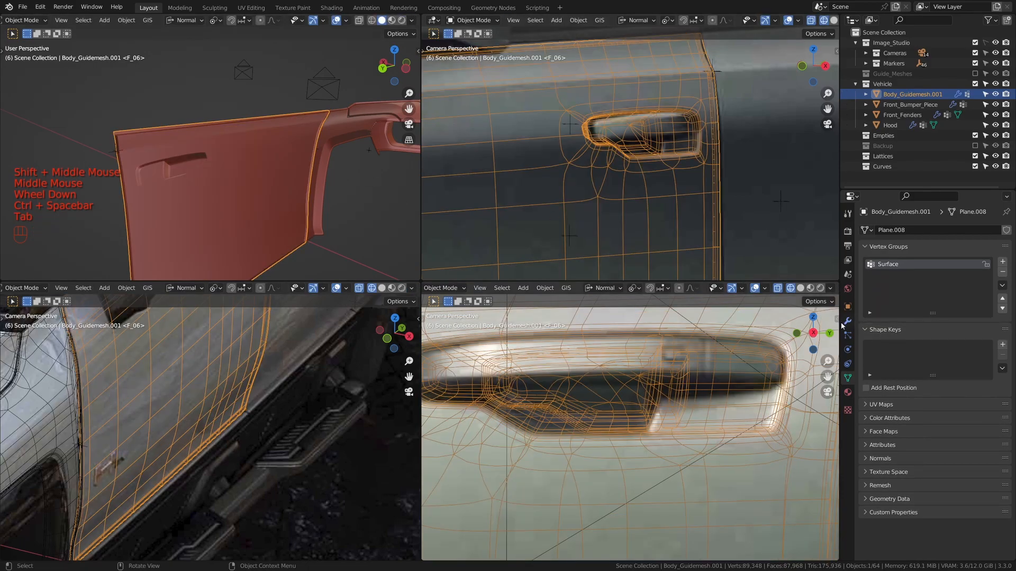
click(848, 321)
scroll(901, 424, down, 4)
scroll(901, 424, down, 1)
click(893, 416)
key(ctrl+a)
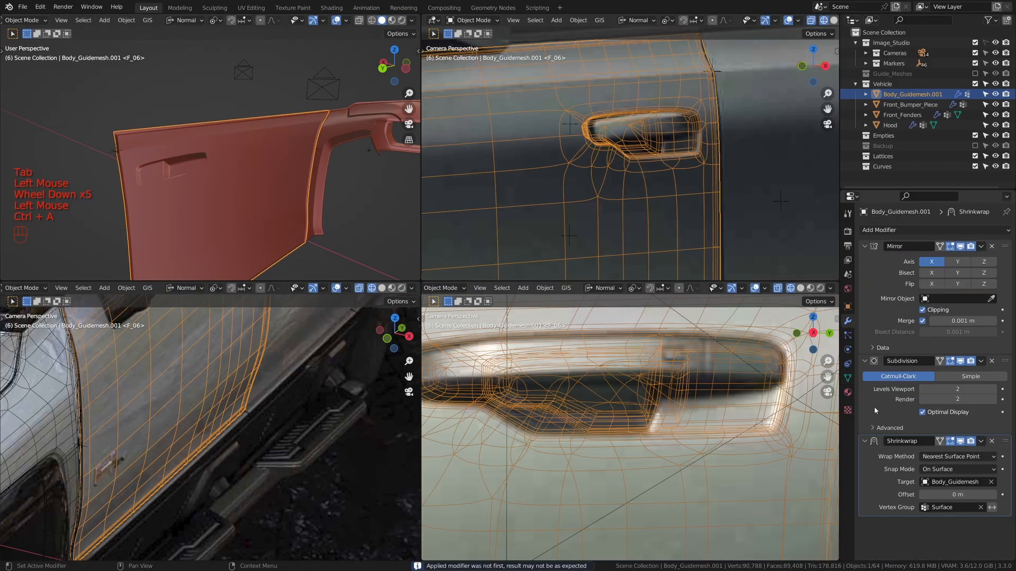
- Slide the first vertices at an outer corner of the door's folded rim along their edges to tidy the corner
key(ctrl+space)
shift+middle_drag(294, 199, 388, 192)
scroll(414, 202, up, 2)
key(Tab)
shift+middle_drag(388, 193, 443, 131)
scroll(429, 124, up, 1)
click(449, 138)
key(KP_Decimal)
scroll(508, 286, down, 2)
middle_drag(547, 325, 544, 353)
scroll(545, 354, up, 1)
key(g)
key(g)
click(554, 427)
click(458, 363)
key(g)
click(590, 368)
- Slide the vertices at the door's lower rear rim corner along their edges to even out the corner
scroll(592, 379, down, 3)
middle_drag(593, 380, 603, 365)
shift+middle_drag(577, 338, 545, 148)
scroll(497, 459, up, 2)
shift+middle_drag(497, 458, 463, 339)
scroll(463, 340, up, 1)
click(451, 366)
key(g)
key(g)
click(460, 364)
key(g)
key(g)
click(478, 358)
- Slide the inner corner vertex of the next rim corner along its edge
key(g)
key(g)
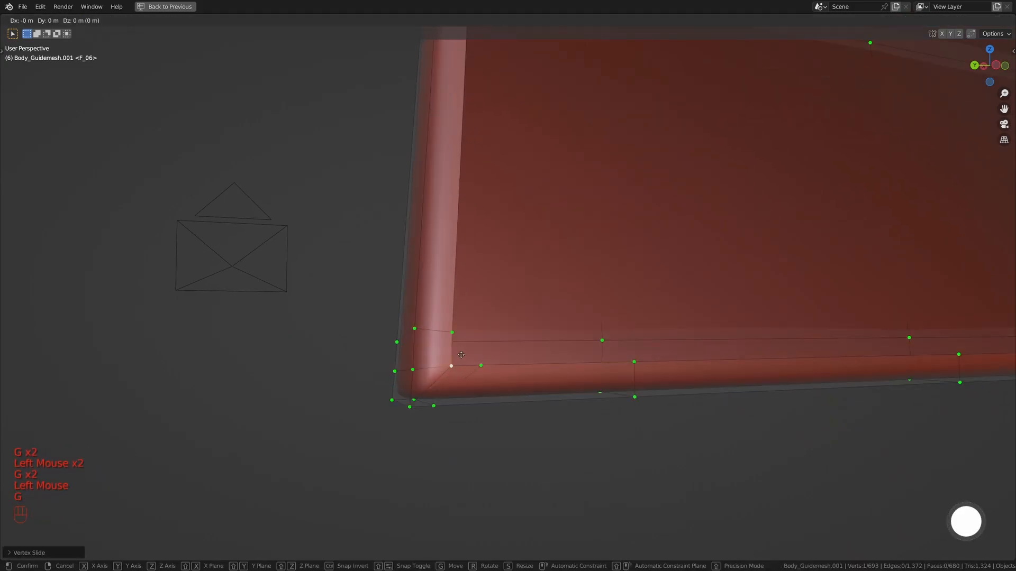
click(456, 350)
click(452, 332)
shift+middle_drag(598, 298, 508, 312)
middle_drag(507, 312, 481, 322)
scroll(482, 323, up, 2)
shift+middle_drag(481, 323, 458, 331)
click(456, 329)
key(g)
key(g)
click(442, 334)
- Slide the bunched inner vertices at the rim corner facing the neighbouring panel apart along the two rim edges
click(467, 295)
scroll(472, 296, up, 3)
middle_drag(473, 296, 455, 312)
shift+middle_drag(413, 133, 418, 196)
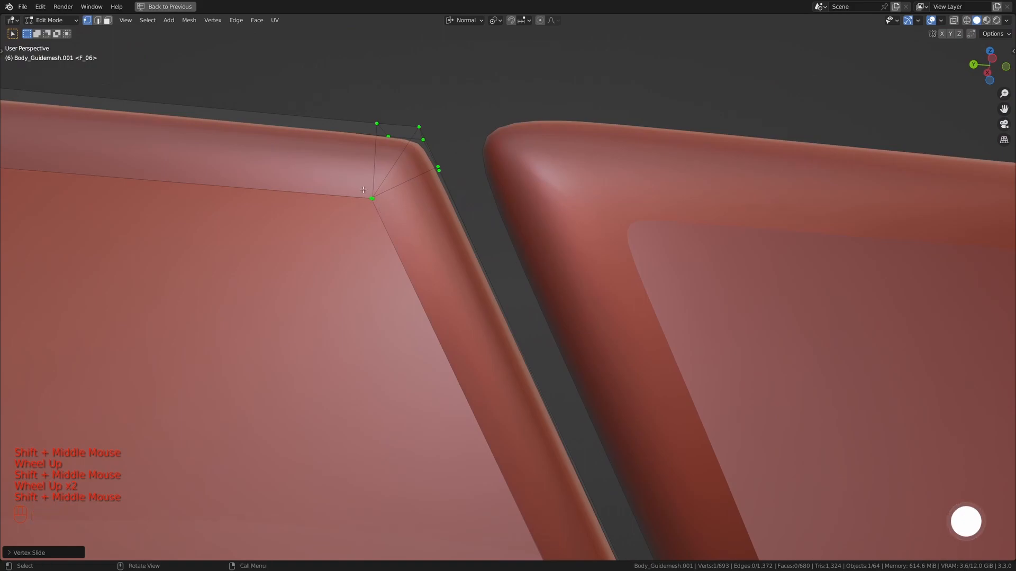
click(378, 208)
key(g)
key(g)
click(392, 237)
click(370, 197)
key(g)
key(g)
click(350, 196)
- Add a centred edge loop around the door's folded rim
scroll(370, 198, down, 5)
middle_drag(544, 183, 423, 222)
scroll(424, 222, up, 1)
scroll(418, 259, down, 2)
shift+middle_drag(423, 223, 448, 257)
key(ctrl+r)
right_click(506, 337)
- Remove the new rim loop from the Surface vertex group
key(ctrl+space)
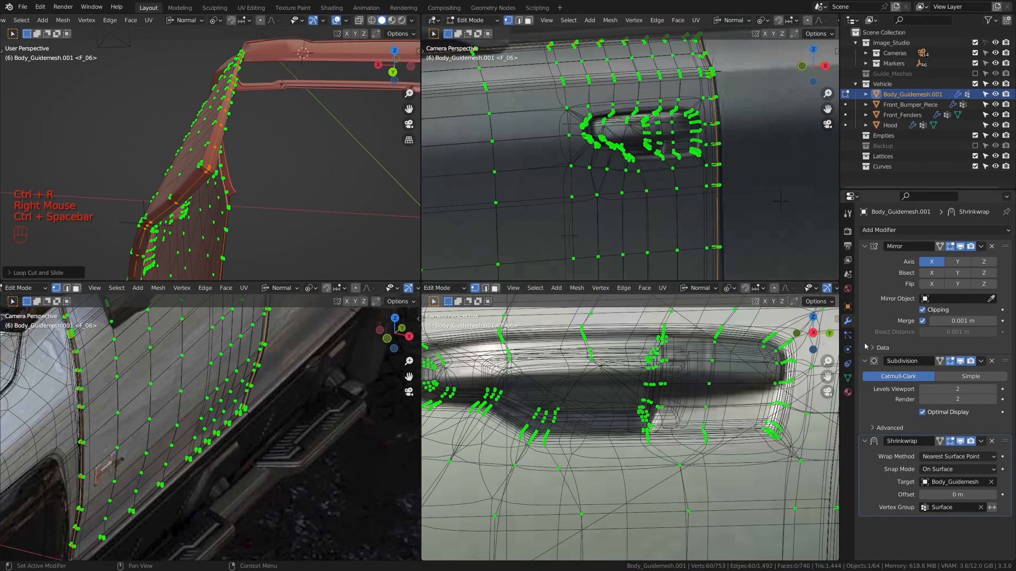
click(848, 378)
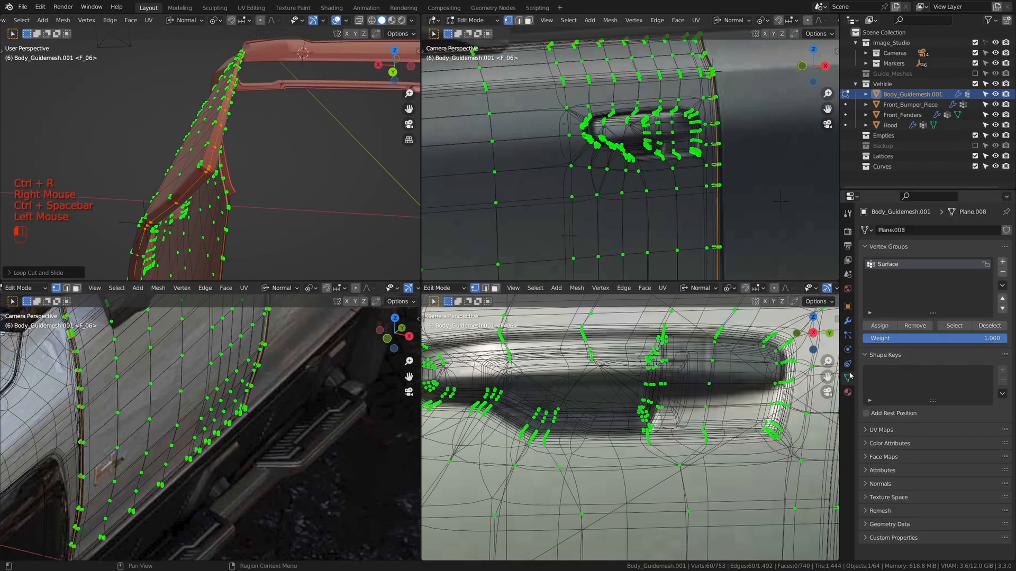
click(911, 325)
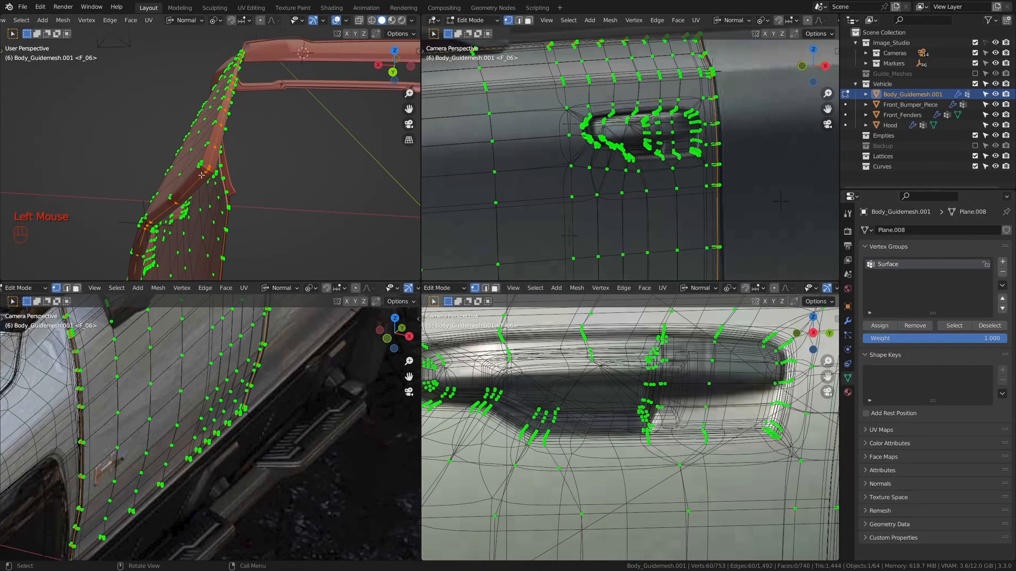
- Push the rim's edge loop along its normals with Shrink/Fatten by about 0.018 m
key(ctrl+space)
middle_drag(529, 265, 642, 240)
scroll(587, 228, up, 2)
shift+middle_drag(497, 197, 521, 236)
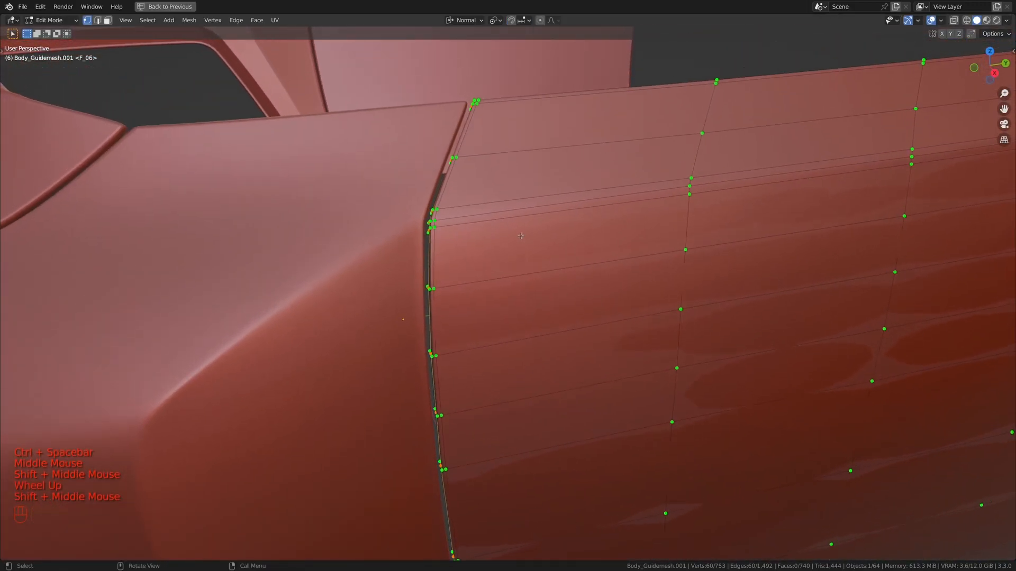
scroll(503, 212, up, 2)
shift+middle_drag(451, 167, 495, 238)
key(alt+s)
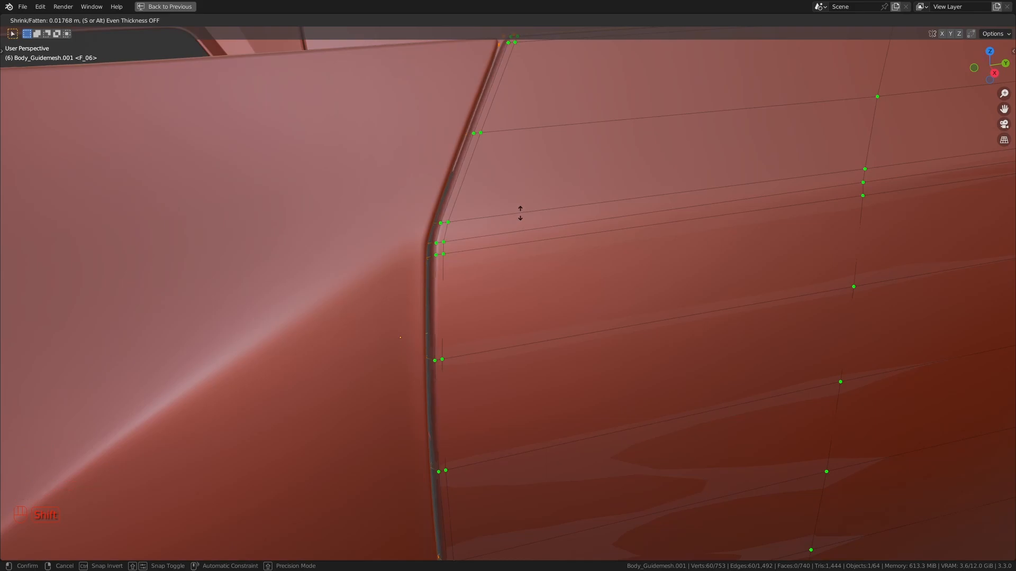
click(520, 213)
key(Tab)
- Examine the door's rounded rim and upper rear corner, ending in object mode with the door selected
middle_drag(521, 213, 495, 226)
key(a)
key(a)
scroll(495, 226, down, 2)
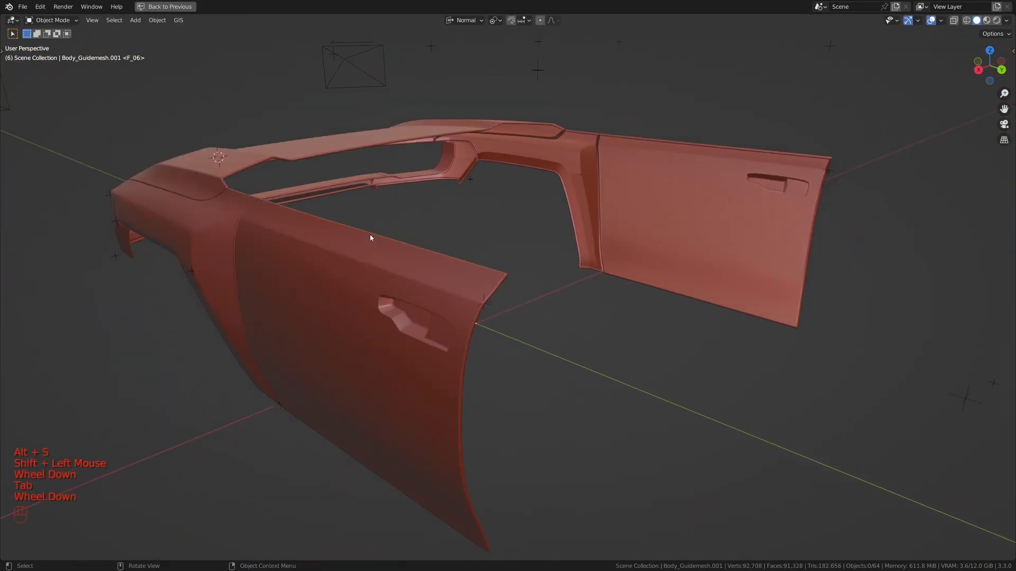
middle_drag(371, 238, 520, 225)
middle_drag(520, 225, 394, 237)
click(398, 243)
- Rename the object Body_Guidemesh.001 as Front_Door
key(ctrl+space)
double_click(926, 94)
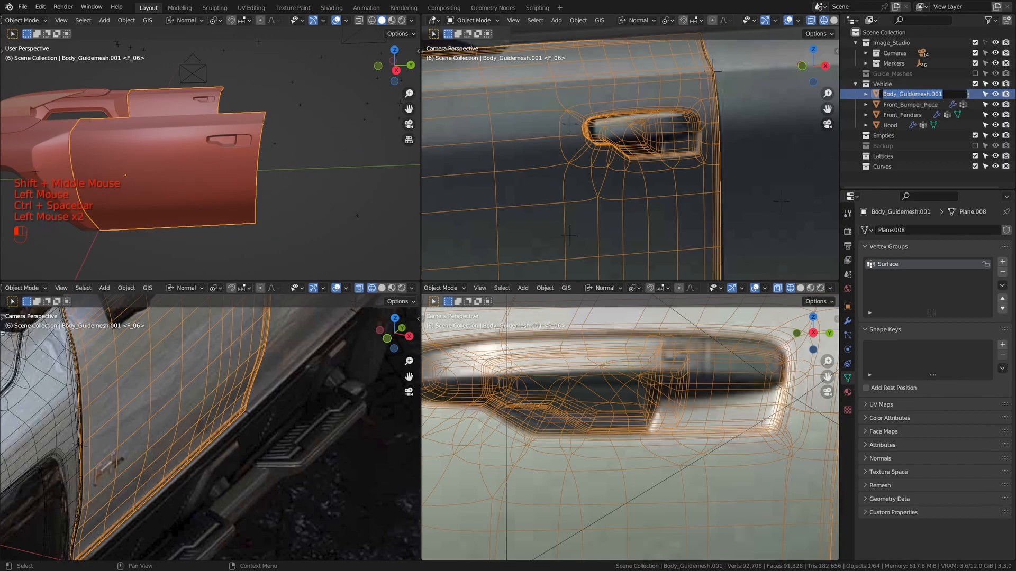
text(Front_Door)
key(Return)
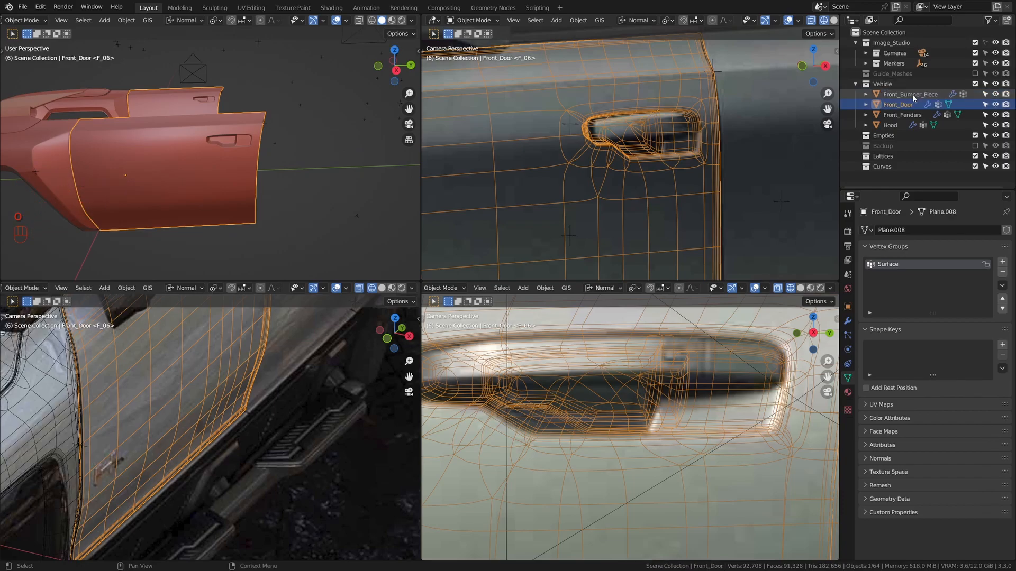
- Show the front door's modifiers and compare the door with the camera reference photo
click(848, 321)
scroll(252, 170, down, 1)
scroll(315, 158, up, 2)
shift+middle_drag(252, 170, 296, 154)
mouse_move(297, 153)
shift+middle_down()
mouse_move(218, 138)
mouse_move(288, 153)
shift+middle_up()
scroll(218, 138, down, 1)
scroll(715, 166, down, 6)
scroll(623, 177, down, 2)
shift+middle_drag(715, 167, 634, 151)
scroll(624, 171, up, 2)
scroll(654, 137, down, 1)
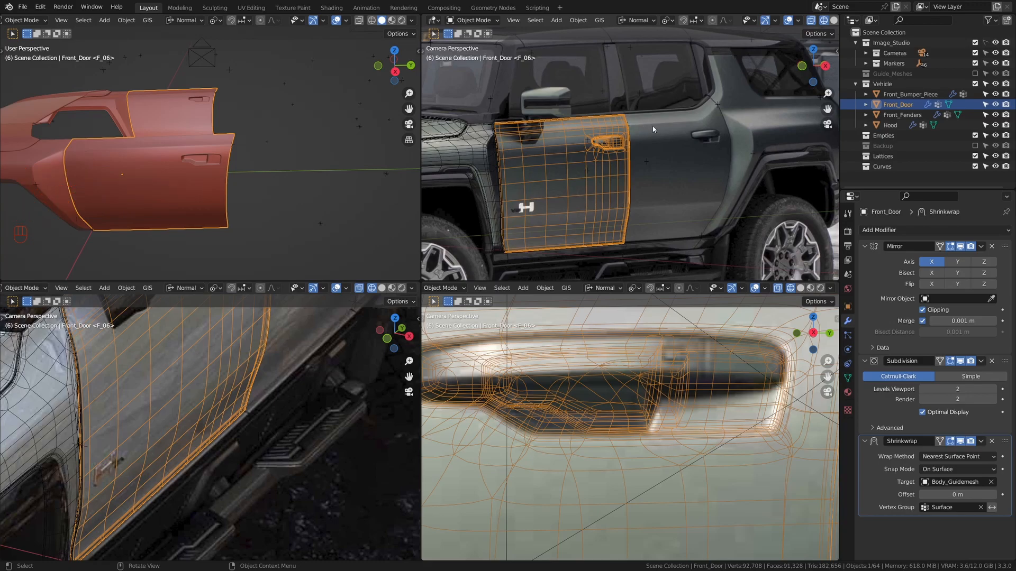
- Examine the front door's mesh and its gap to the fender, then the rear door in the reference photo
scroll(224, 152, up, 5)
key(Tab)
scroll(198, 157, up, 1)
key(a)
shift+middle_drag(227, 164, 201, 132)
key(a)
alt+click(197, 157)
scroll(197, 158, down, 2)
key(Tab)
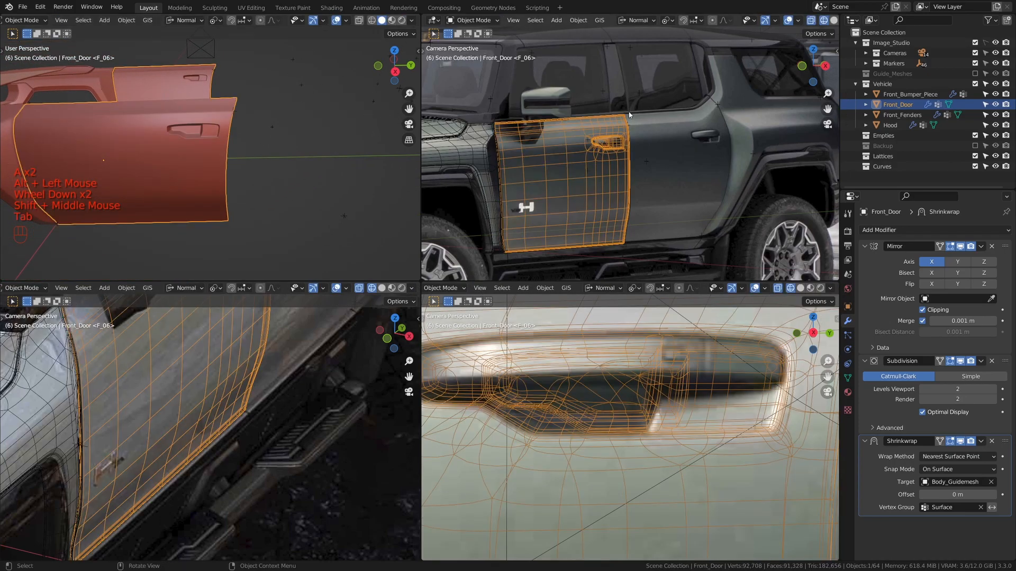
shift+middle_drag(73, 164, 162, 150)
scroll(162, 150, up, 1)
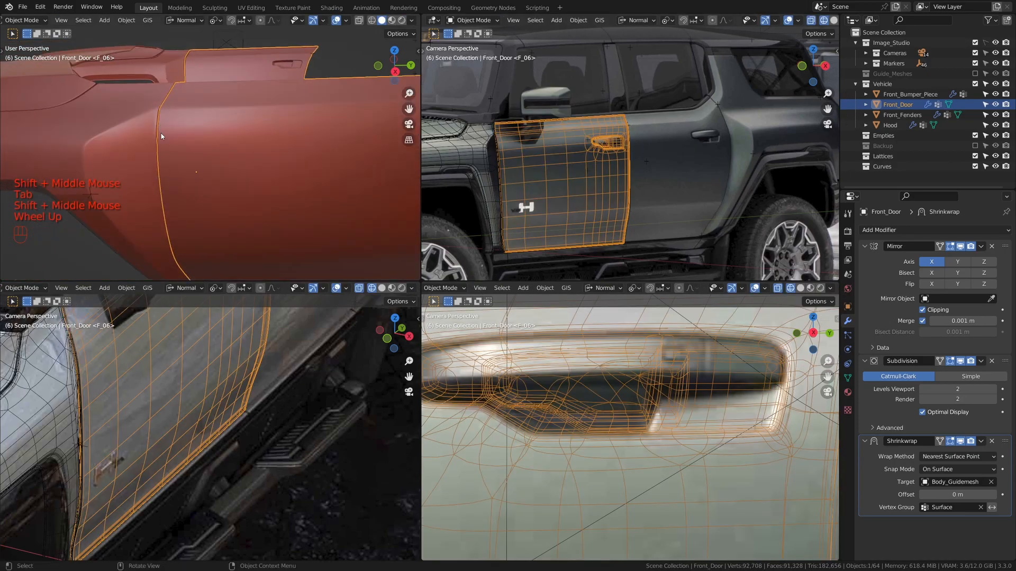
scroll(281, 141, down, 2)
shift+middle_drag(280, 140, 261, 111)
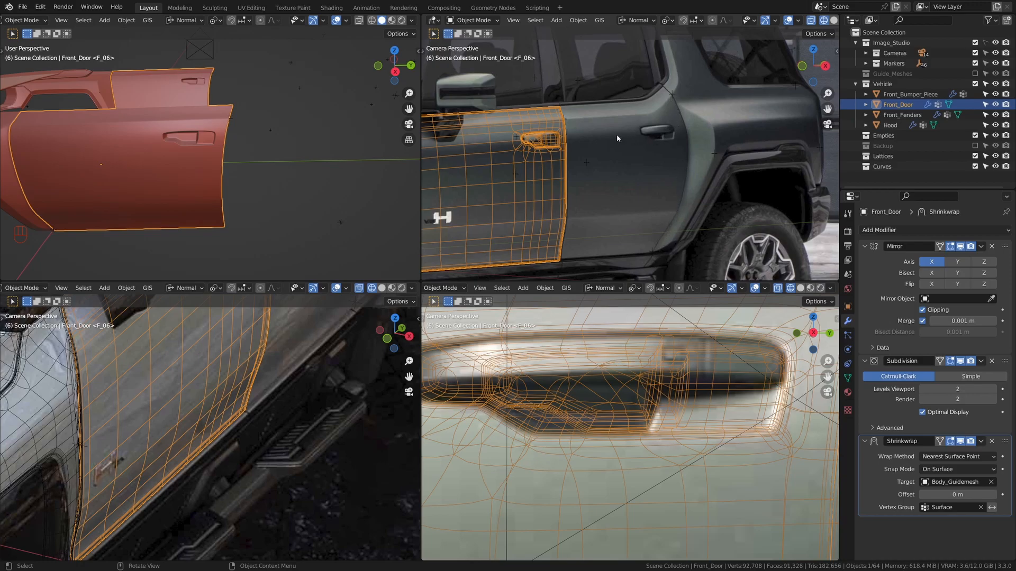
middle_drag(263, 158, 259, 167)
scroll(572, 163, up, 2)
- Select the whole handle recess of the front door in wireframe, including its surrounding loops
mouse_move(572, 163)
shift+middle_down()
mouse_move(576, 192)
mouse_move(563, 182)
mouse_move(693, 185)
mouse_move(636, 207)
mouse_move(713, 189)
mouse_move(638, 186)
shift+middle_up()
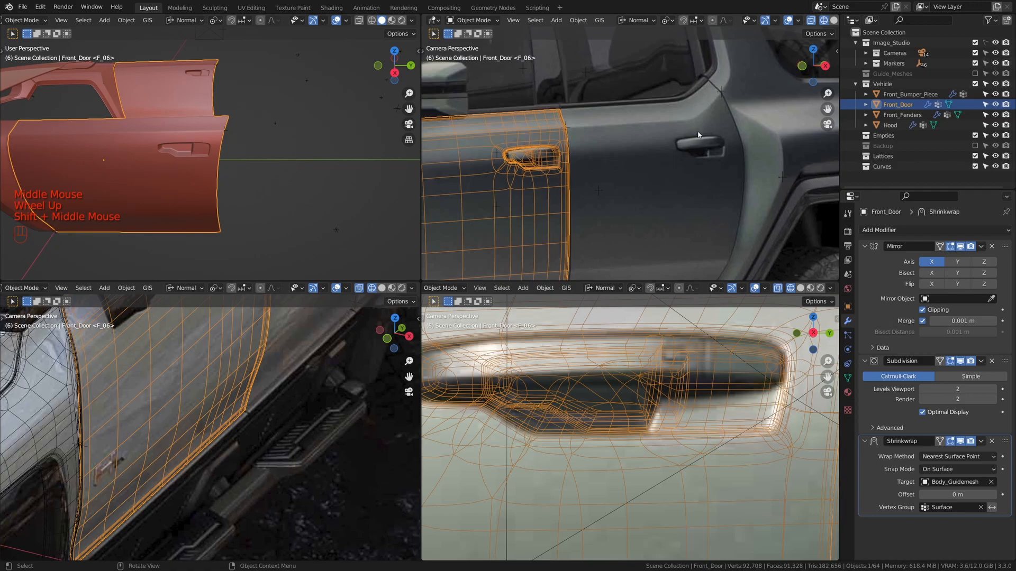
scroll(574, 177, up, 2)
key(z)
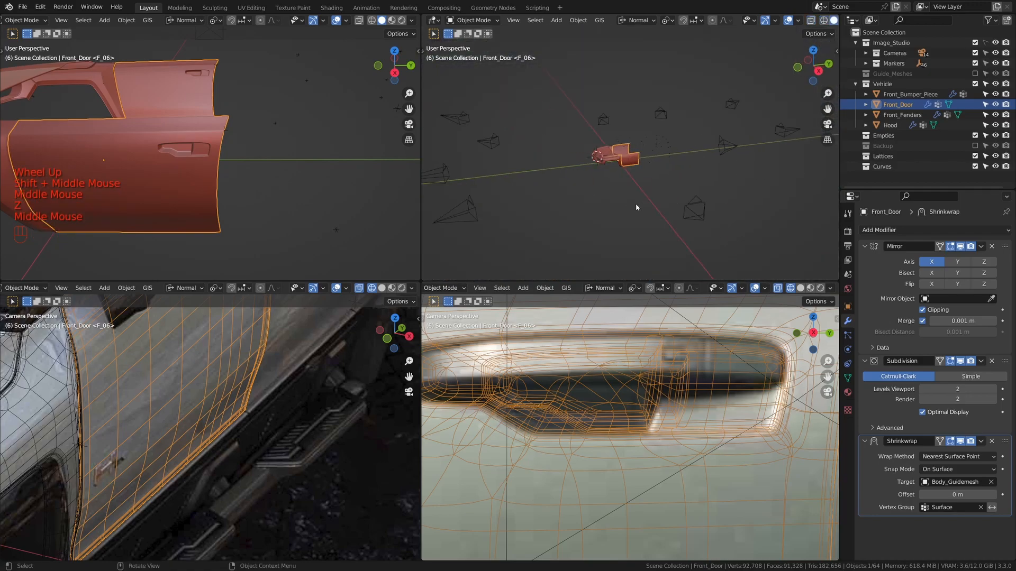
scroll(712, 189, up, 2)
key(Tab)
key(z)
middle_drag(487, 198, 552, 191)
key(a)
key(a)
mouse_move(542, 183)
mouse_down()
mouse_move(548, 169)
mouse_move(675, 146)
mouse_move(740, 151)
mouse_move(682, 190)
mouse_move(562, 189)
mouse_up()
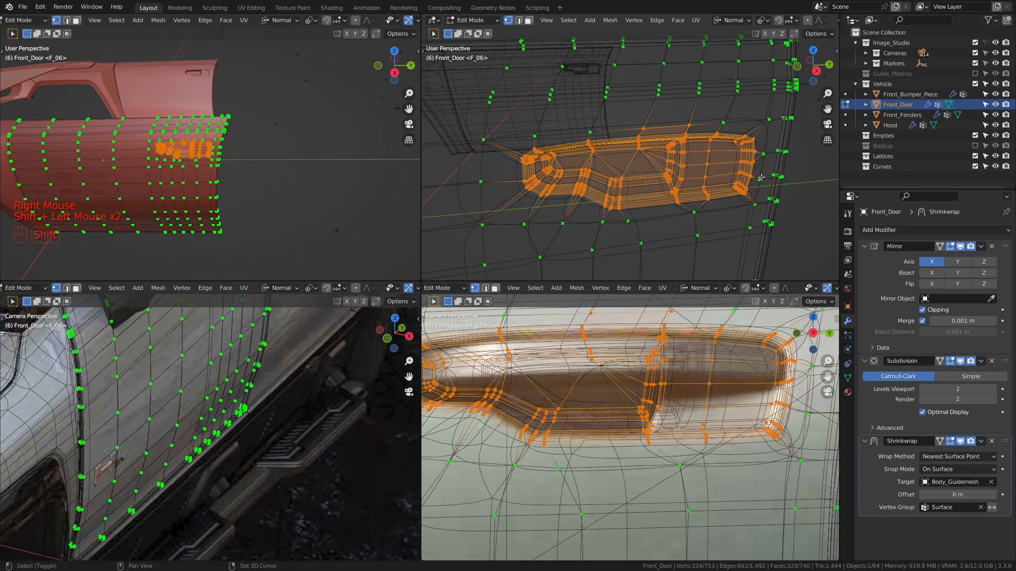
shift+middle_drag(695, 124, 580, 175)
- Try to duplicate the handle recess and place the copy behind the front door along the global Y axis
key(z)
scroll(582, 164, down, 2)
key(shift+d)
key(y)
key(x)
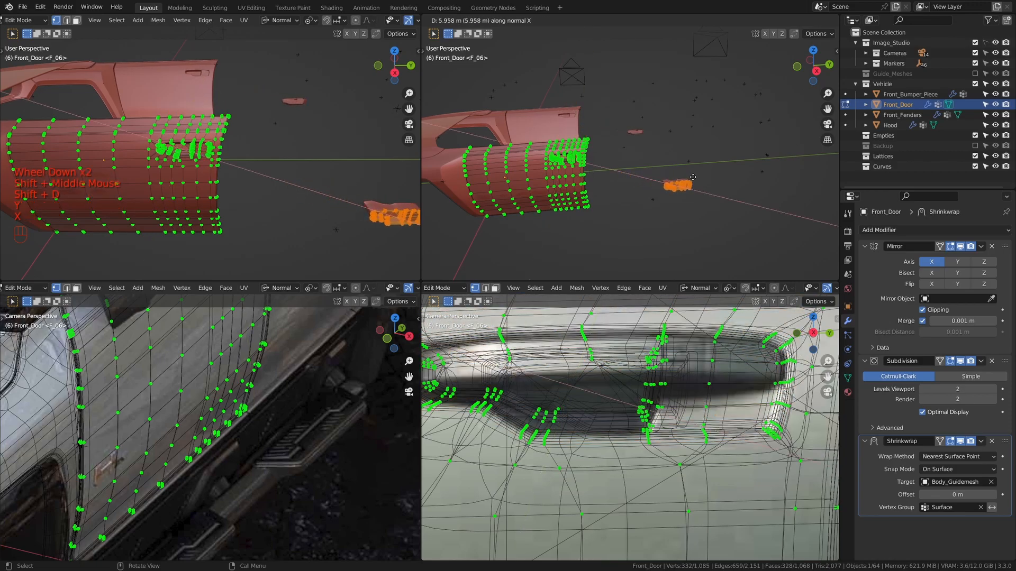
key(y)
key(y)
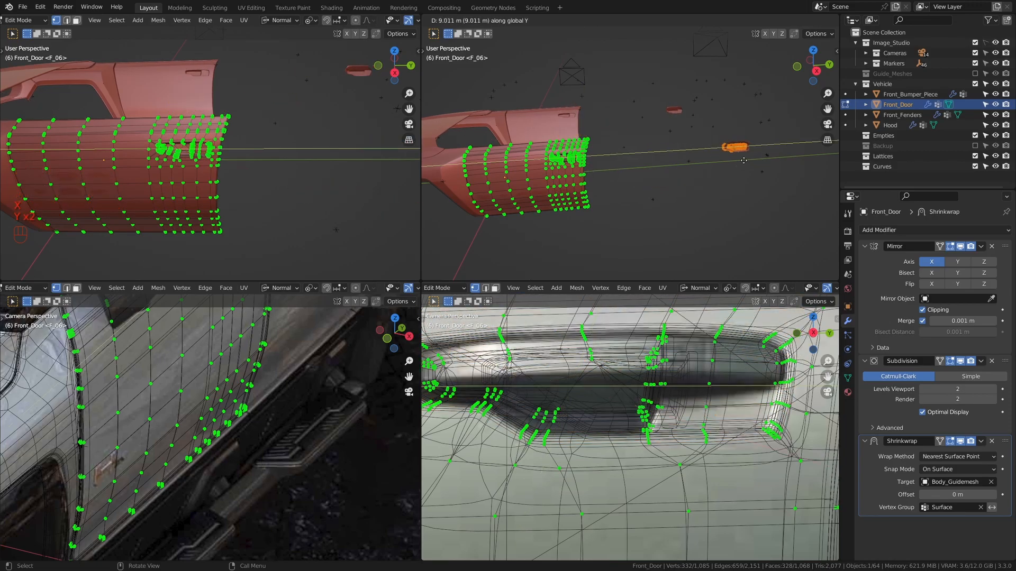
click(709, 160)
shift+middle_drag(709, 160, 674, 155)
- Set the transform orientation to Global and move the recess copy along Y toward the rear door's handle in the camera view
key(comma)
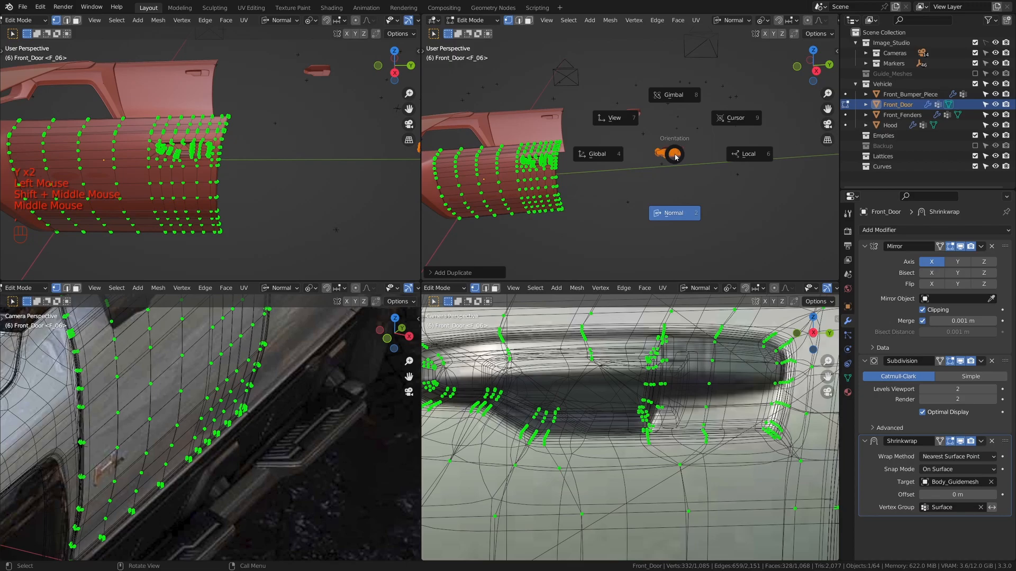
click(641, 156)
shift+middle_drag(756, 154, 582, 158)
key(KP_0)
key(z)
click(642, 156)
shift+scroll(741, 143, down, 1)
scroll(609, 161, down, 2)
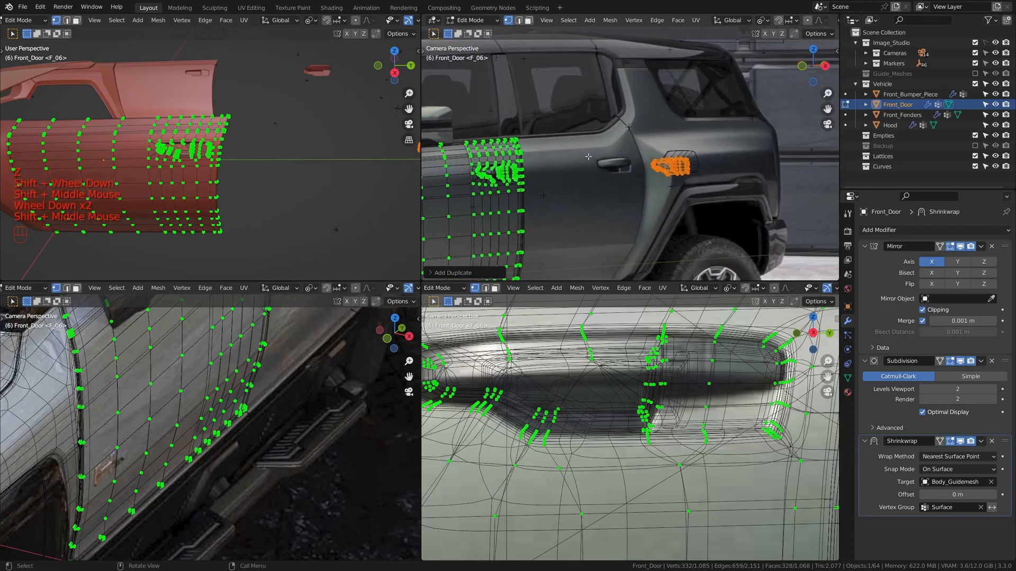
scroll(582, 158, up, 3)
key(g)
key(y)
click(710, 208)
- Refine the position of the recess copy over the rear door with small free, Z and X moves
key(g)
key(x)
key(c)
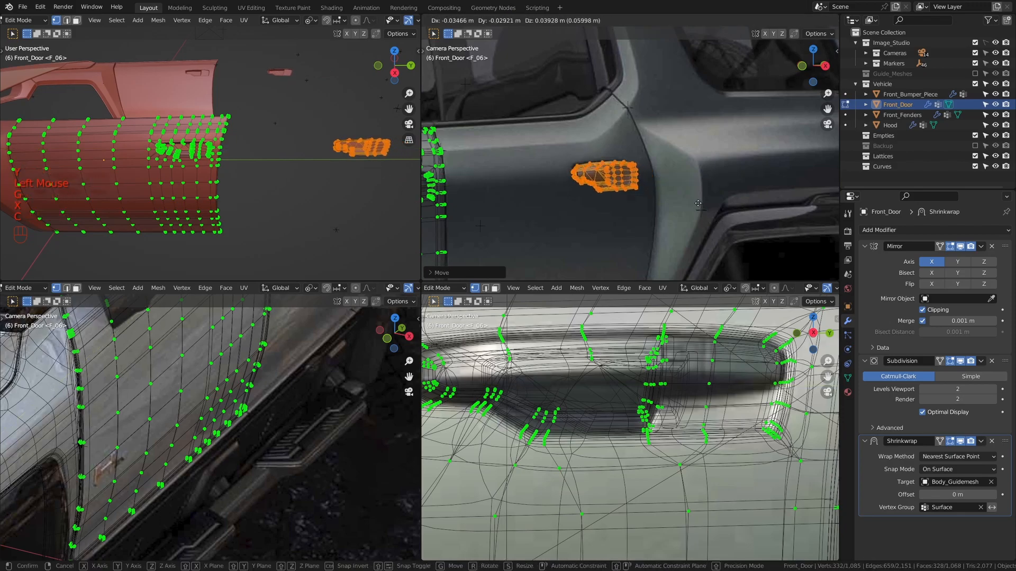
shift+click(662, 183)
key(g)
key(z)
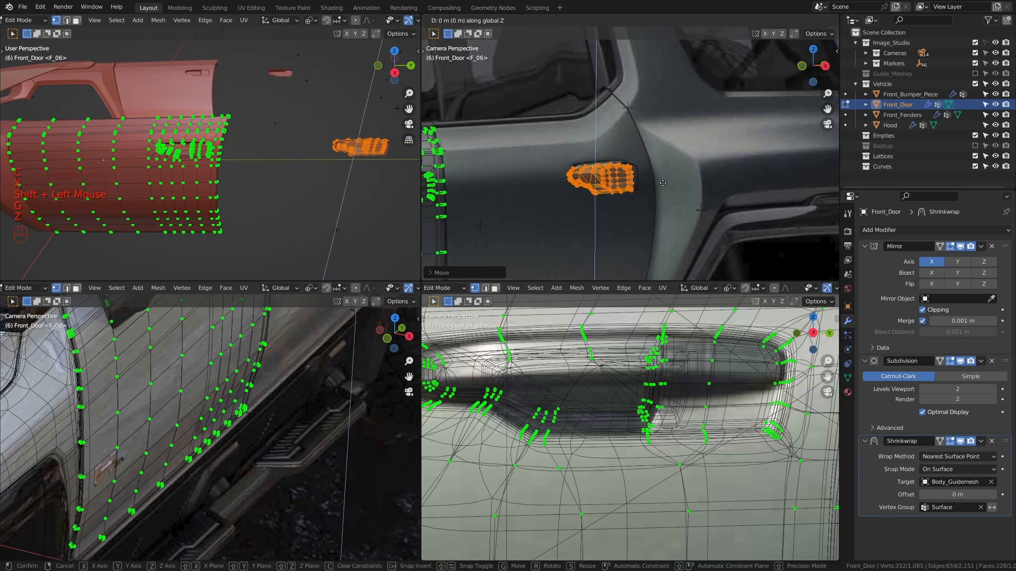
shift+click(662, 149)
key(g)
key(x)
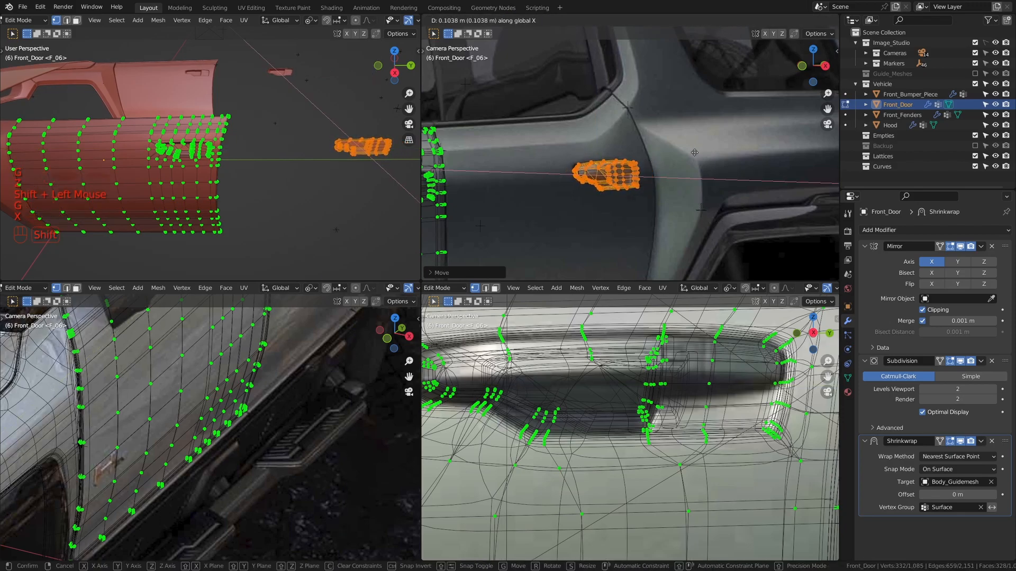
shift+click(694, 144)
scroll(694, 144, down, 3)
shift+middle_drag(693, 144, 658, 157)
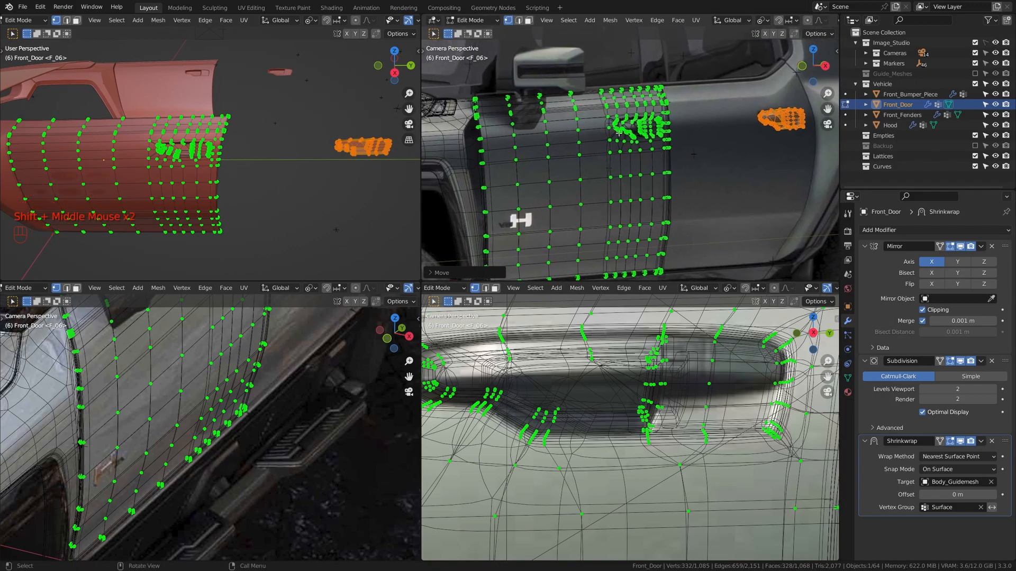
shift+middle_drag(751, 124, 699, 186)
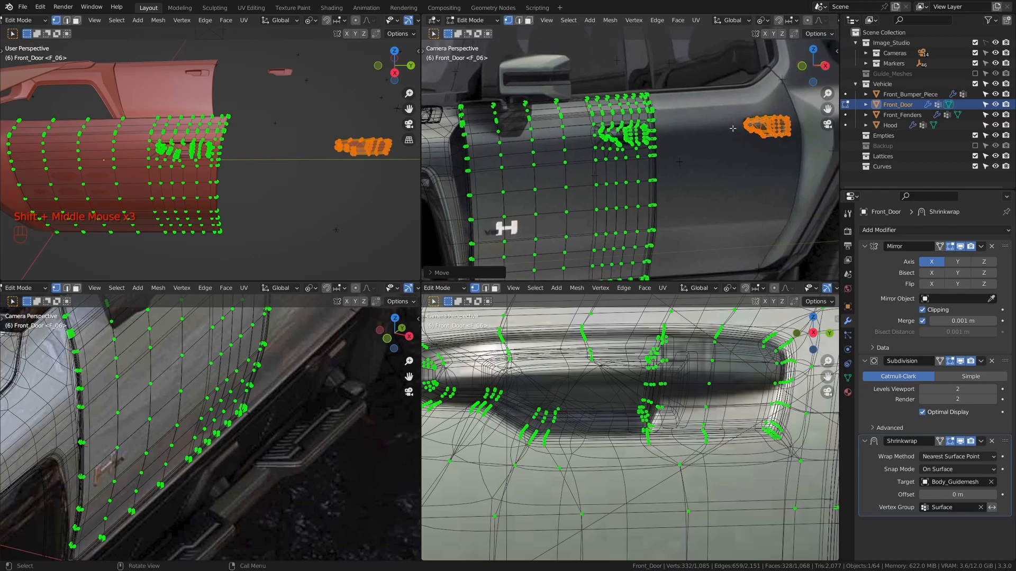
- Leave edit mode and examine the rear door area in the side reference photo
key(Tab)
key(z)
scroll(700, 186, down, 3)
scroll(703, 391, down, 1)
shift+middle_drag(703, 392, 671, 392)
scroll(676, 379, down, 2)
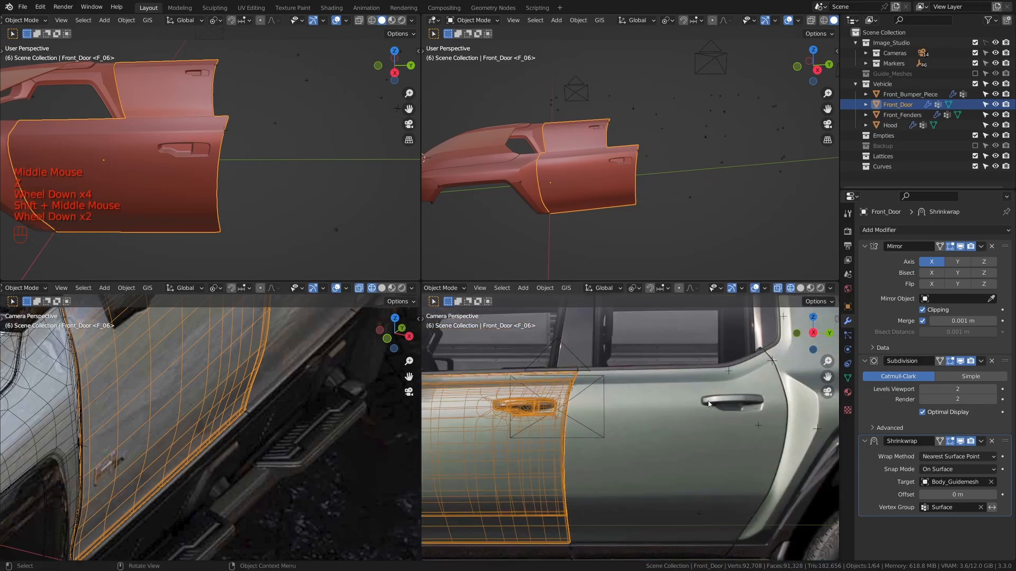
scroll(709, 403, down, 2)
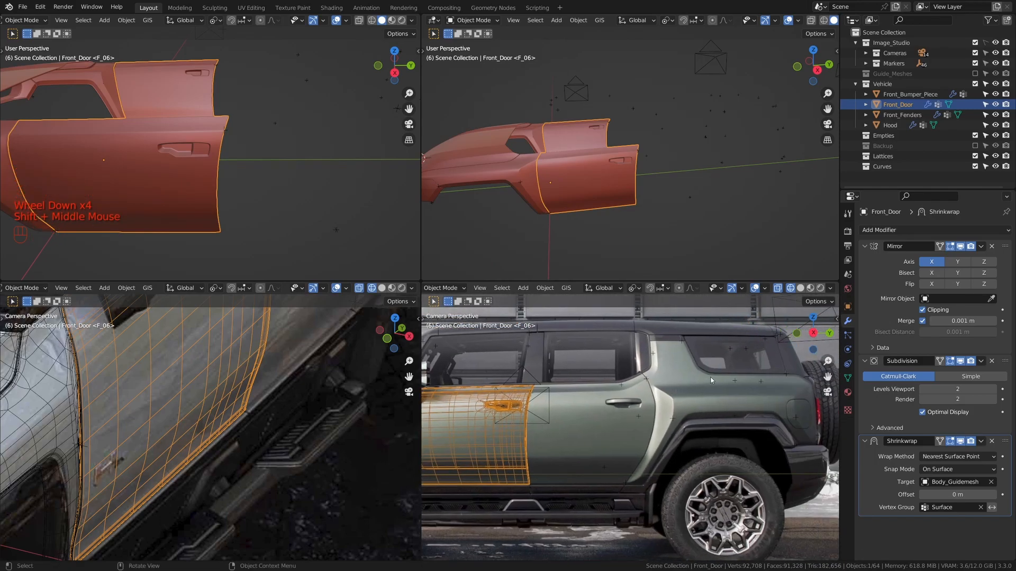
middle_drag(619, 212, 629, 184)
scroll(633, 180, down, 2)
scroll(624, 193, up, 1)
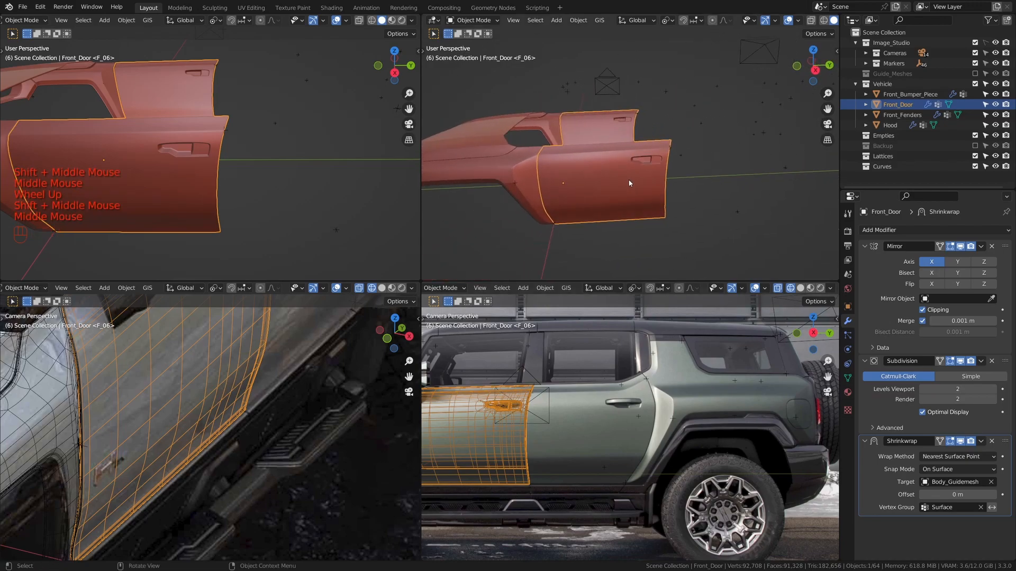